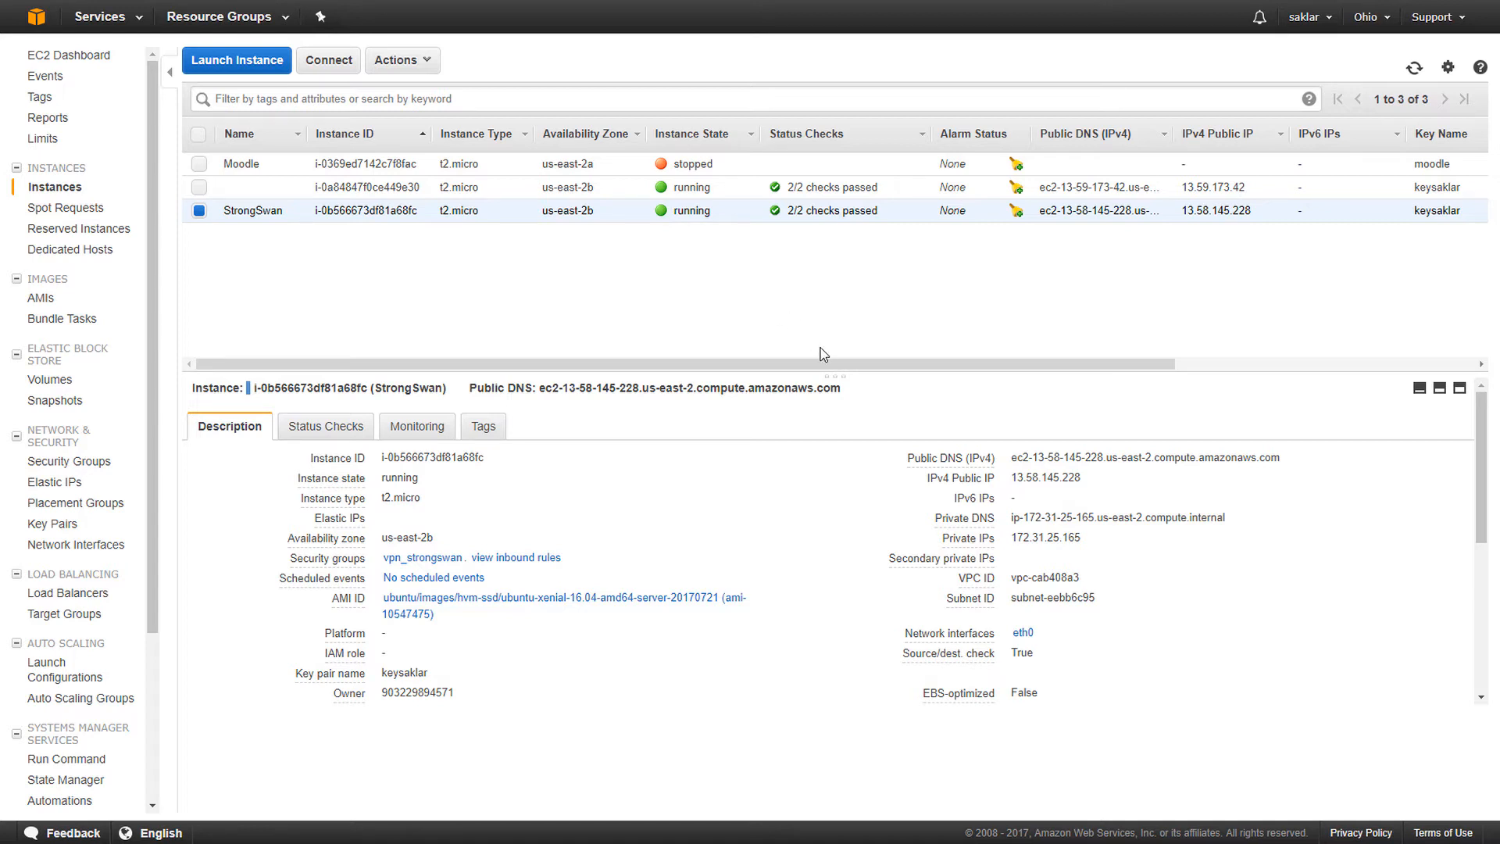
# - Copy the StrongSwan instance's public IP 13.58.145.228, private IP 172.31.25.165 and subnet ID
pyautogui.moveTo(1010, 478); pyautogui.dragTo(1102, 484)
pyautogui.click(1030, 480)
pyautogui.moveTo(1013, 538); pyautogui.dragTo(1095, 540)
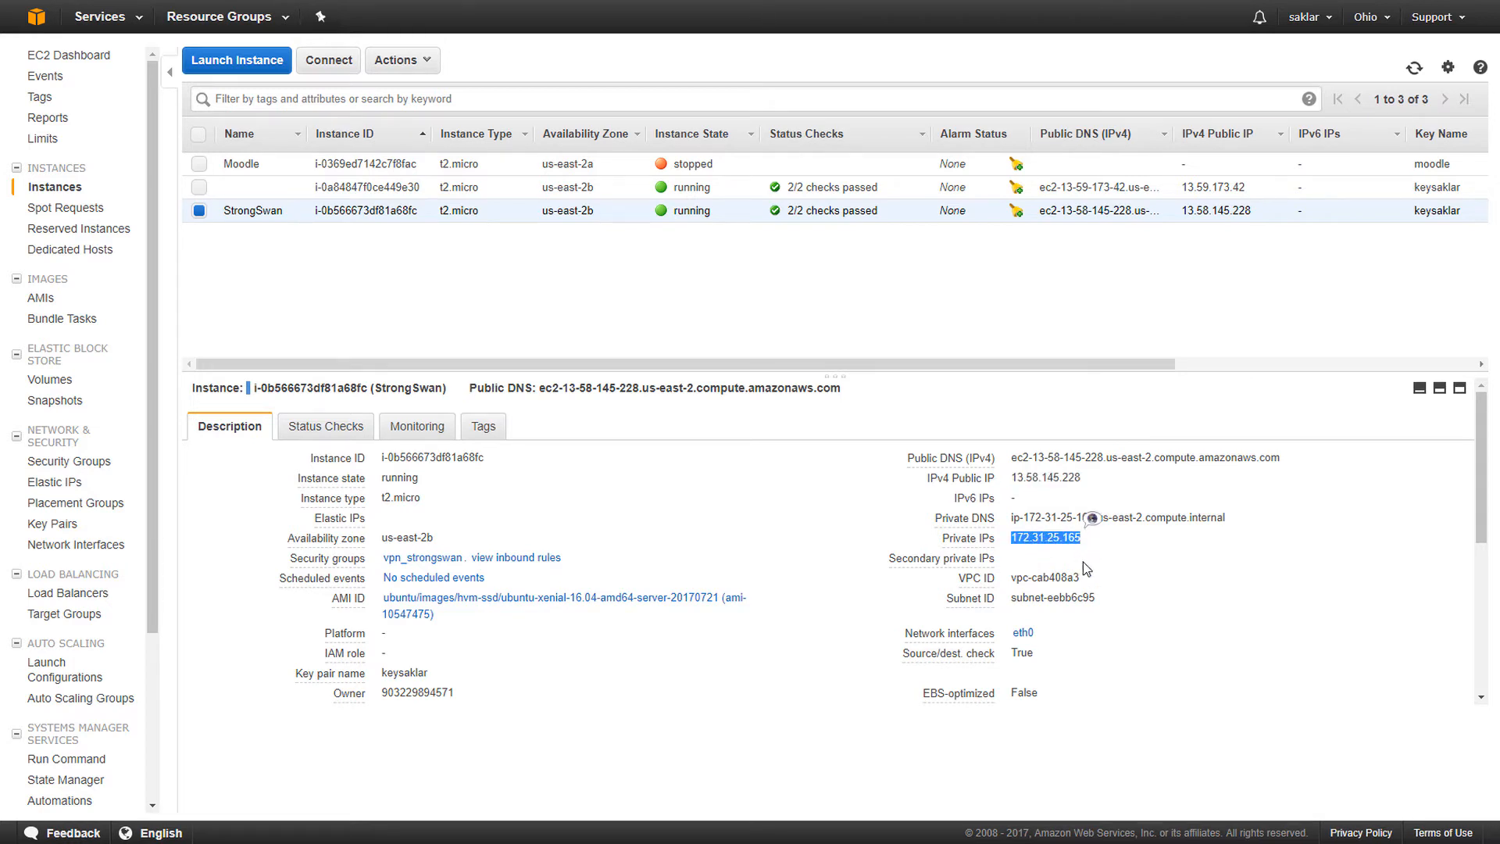
pyautogui.moveTo(1012, 599); pyautogui.dragTo(1105, 610)
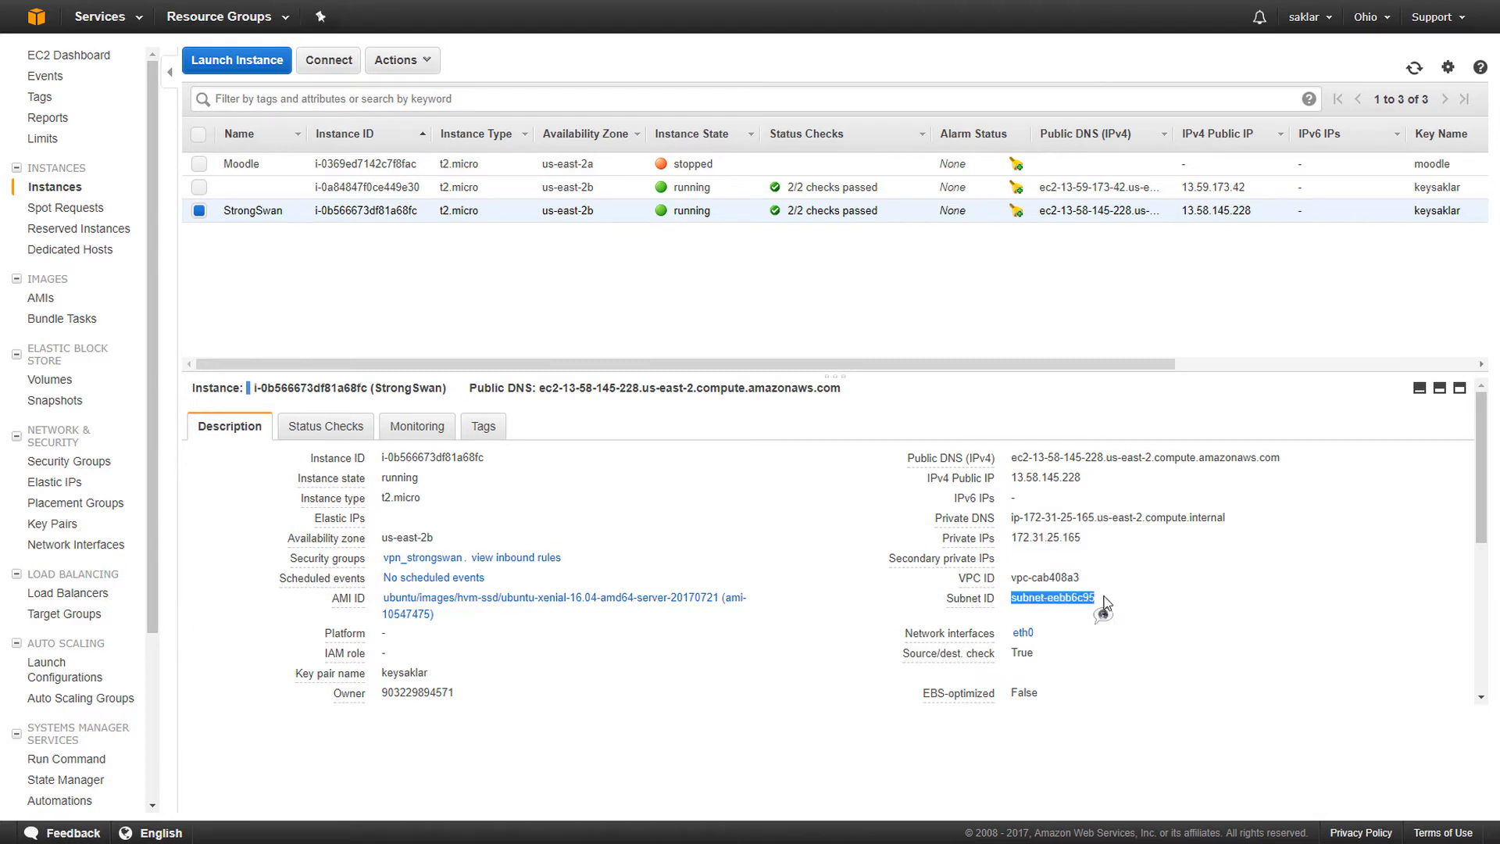
pyautogui.click(991, 338)
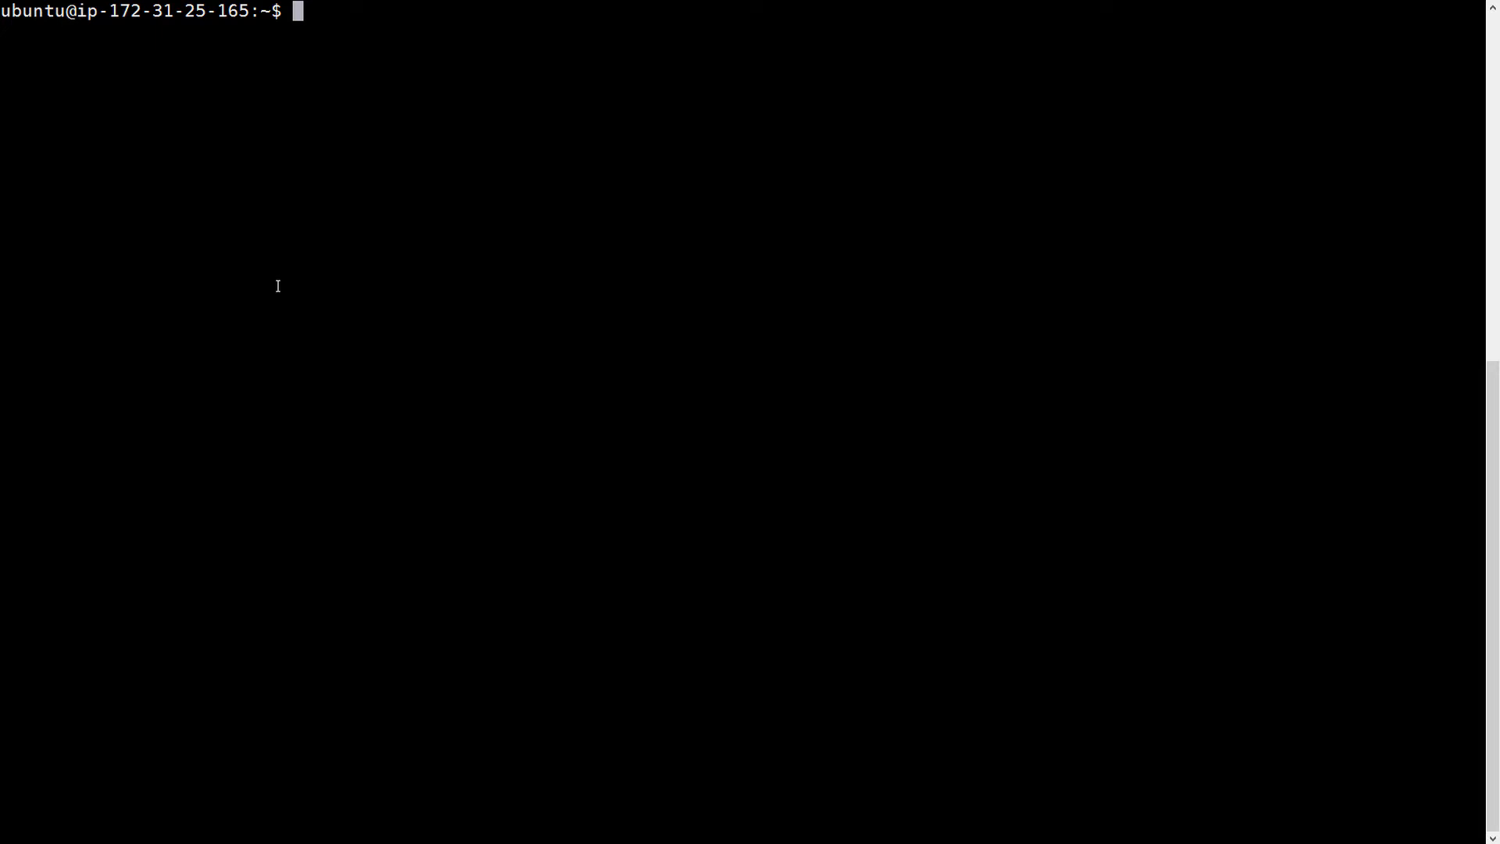
# - Switch to a root shell with sudo -s, update the package lists, and clear the screen
pyautogui.write('sudo -s')
pyautogui.press('Return')
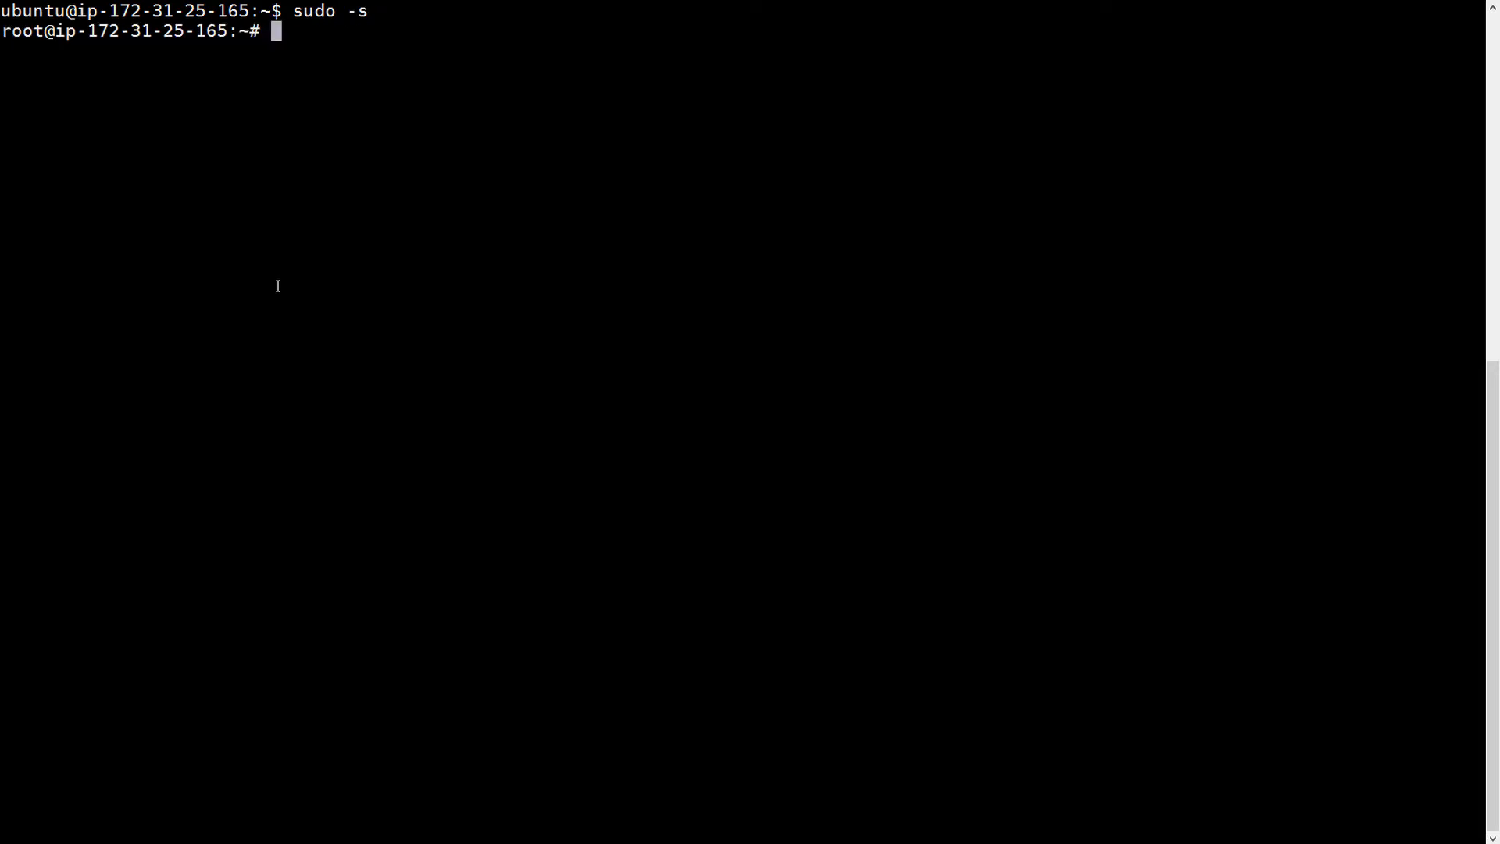
pyautogui.write('apt-get update')
pyautogui.press('Return')
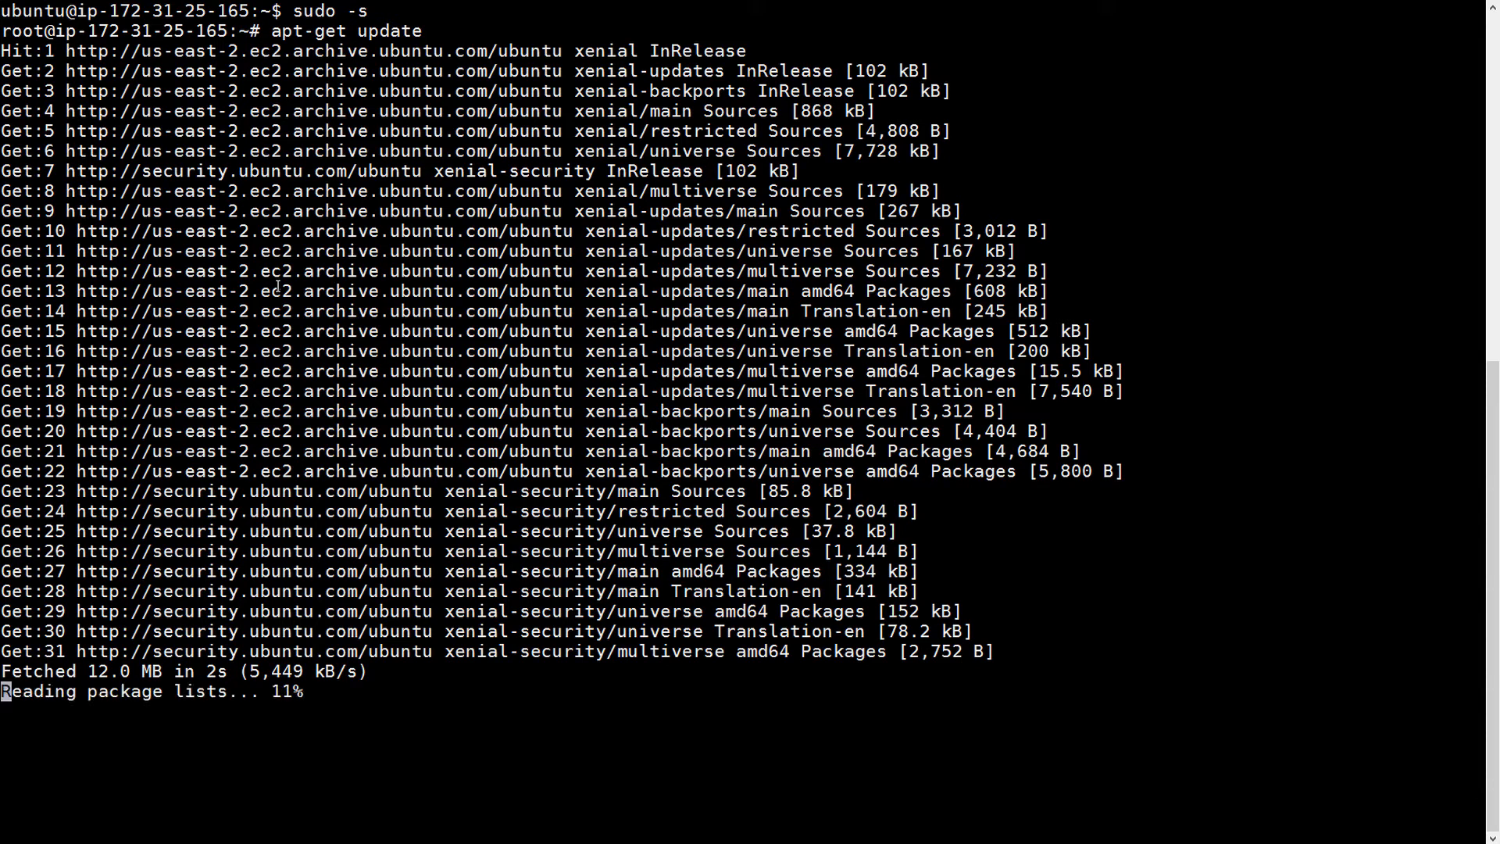
pyautogui.write('clear')
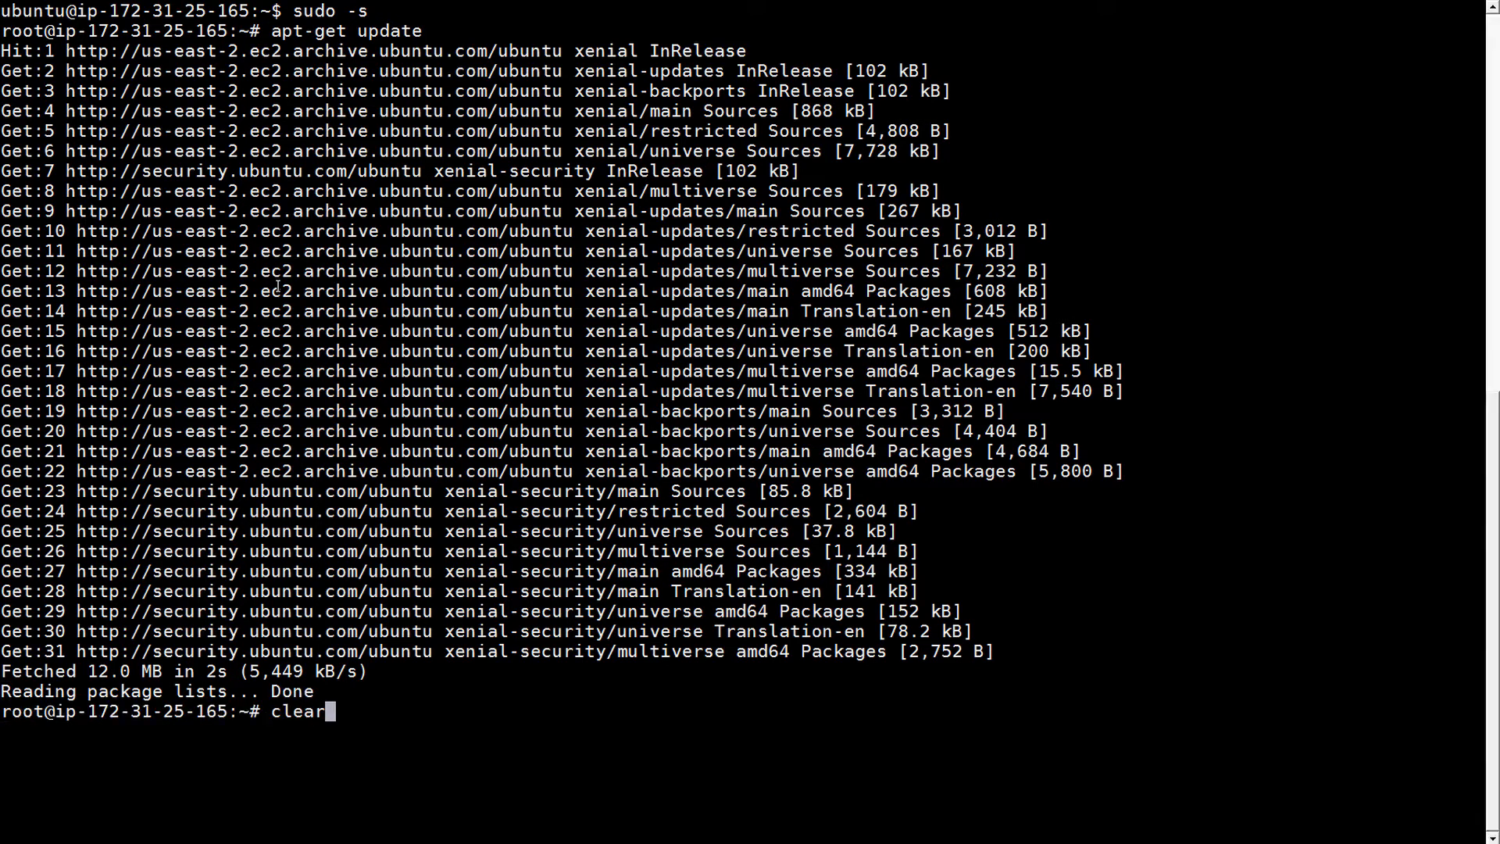
pyautogui.press('Return')
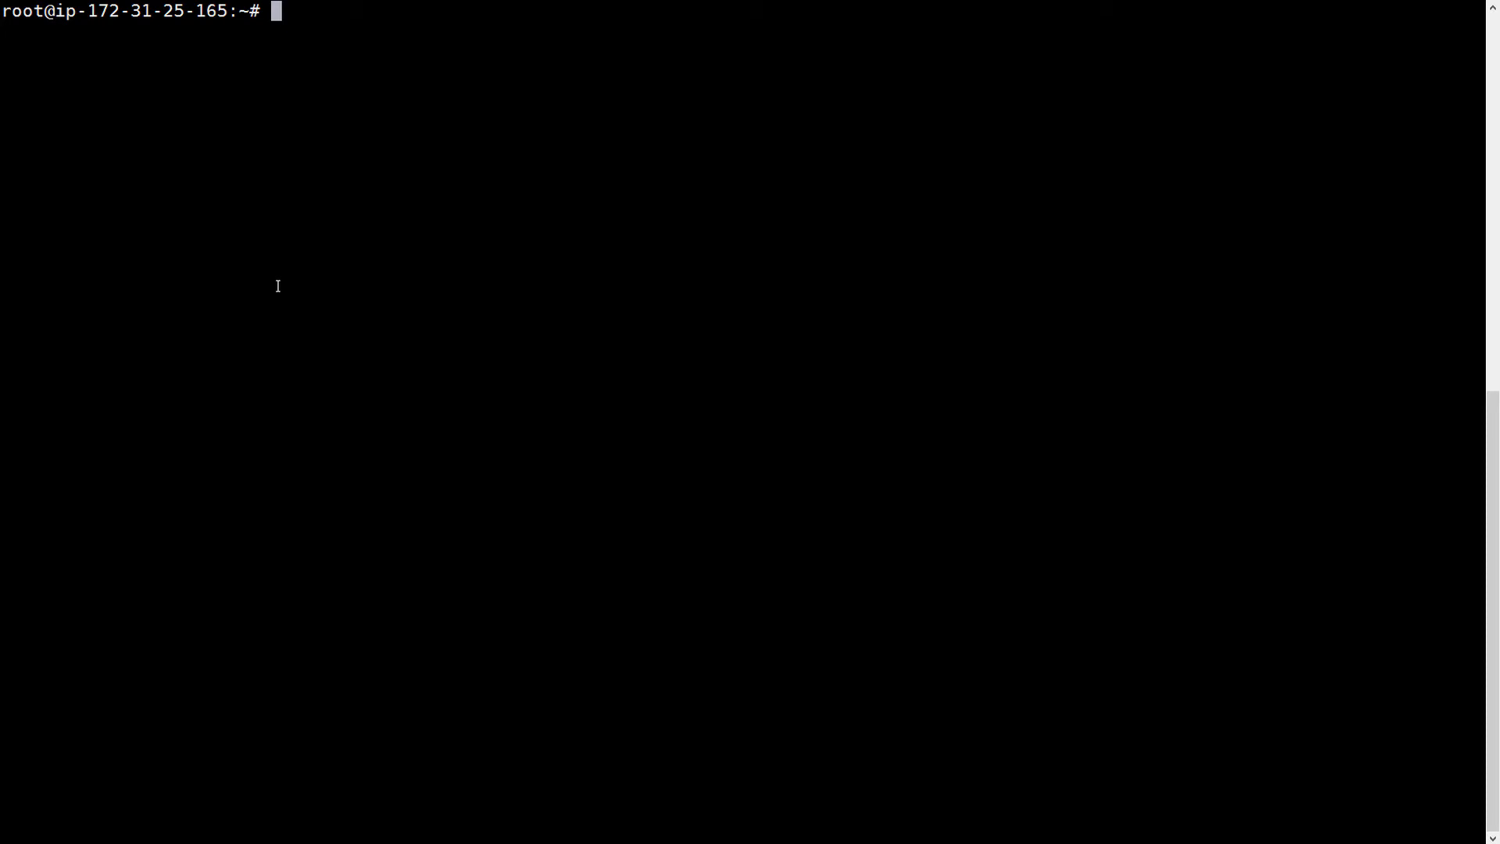
# - Install the strongswan package with apt-get, confirming with Y
pyautogui.write('apt-get install sttro')
pyautogui.press('BackSpace')
pyautogui.press('BackSpace')
pyautogui.press('BackSpace')
pyautogui.write('rongswan')
pyautogui.press('Return')
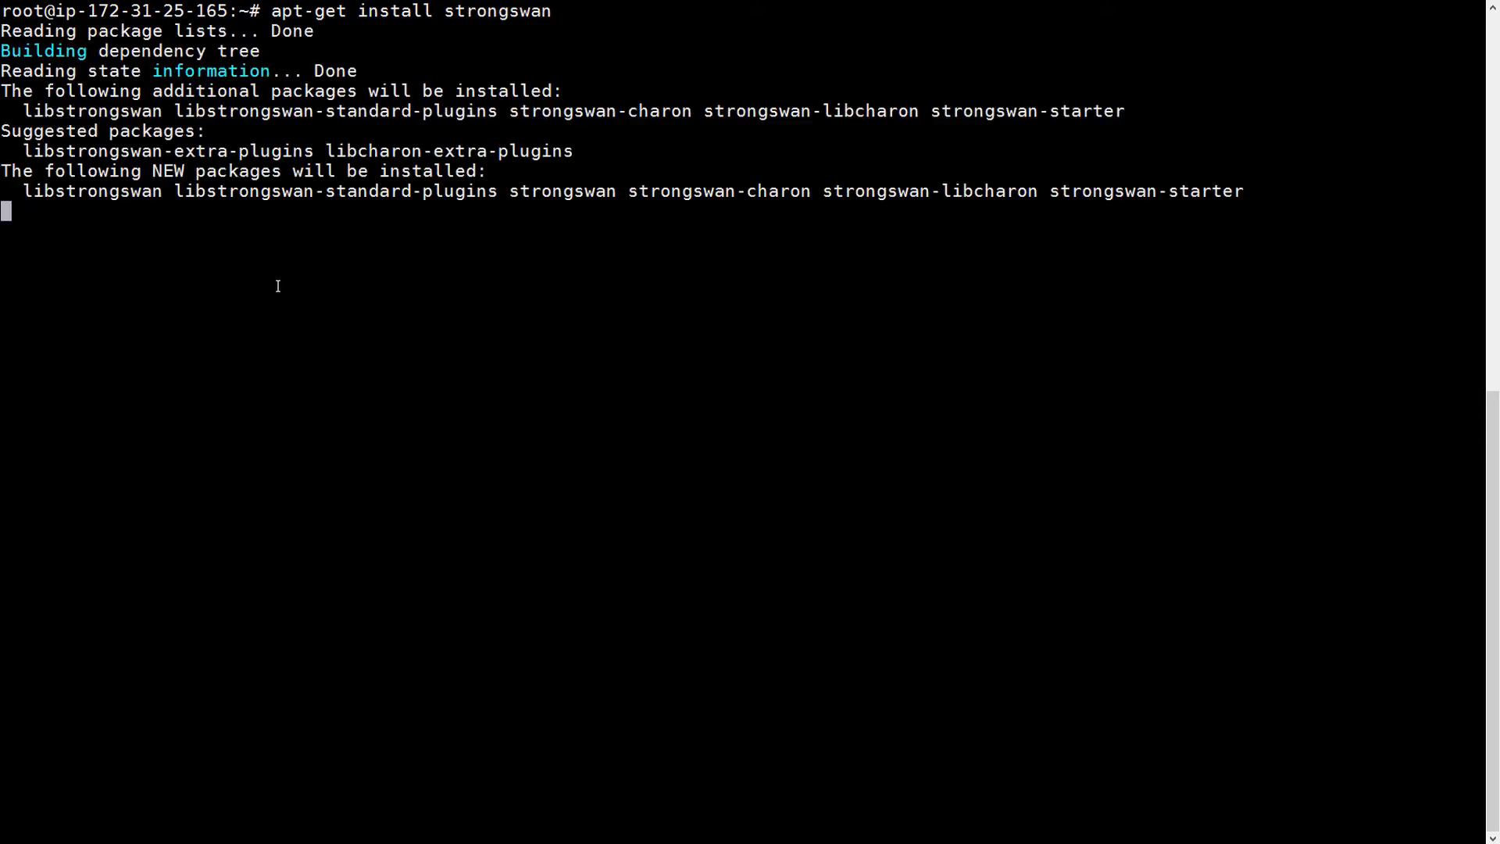
pyautogui.write('Y')
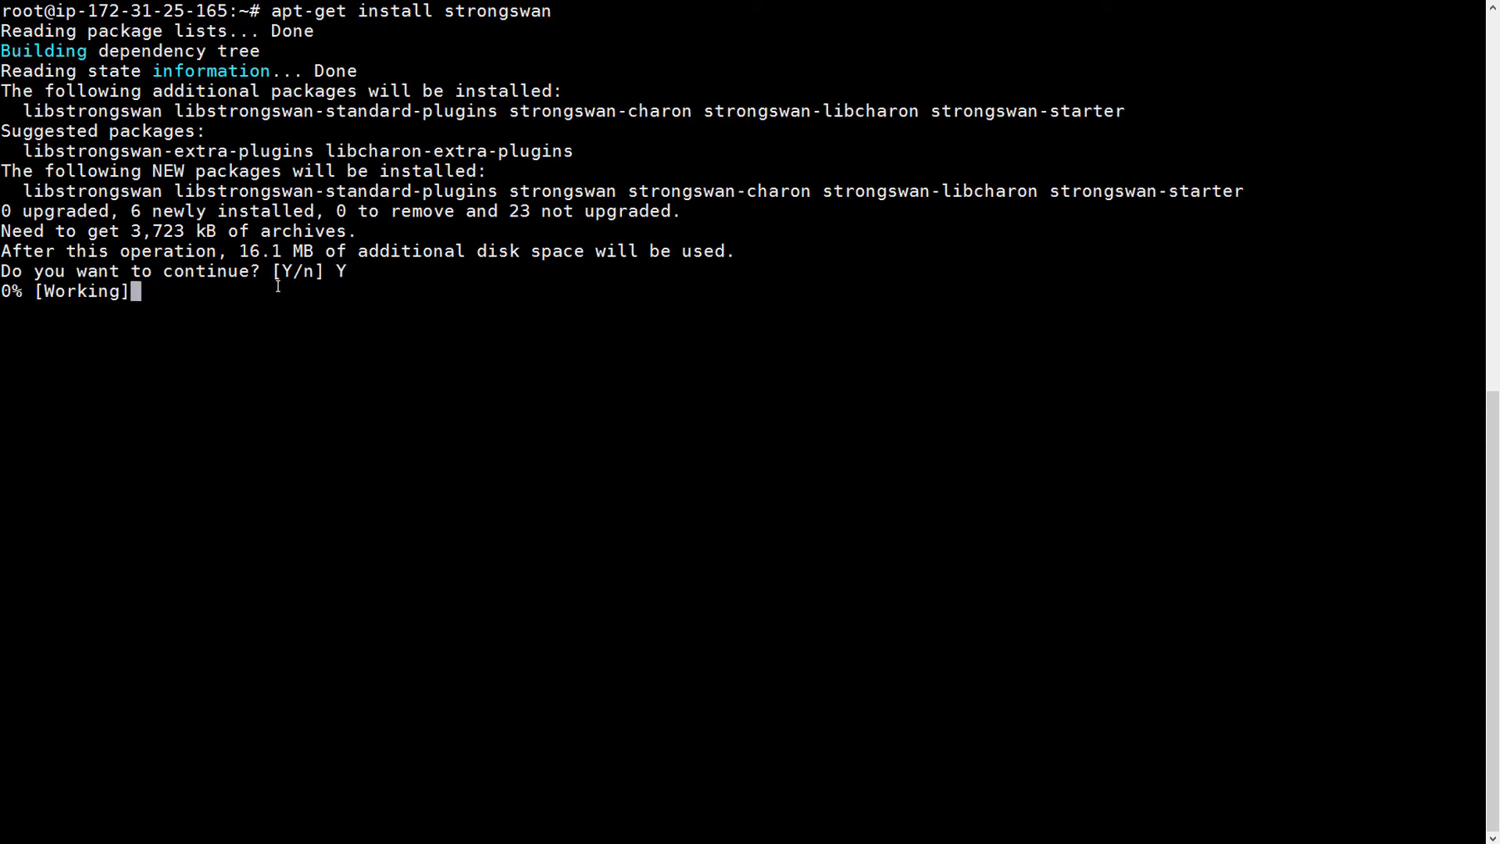
pyautogui.press('Return')
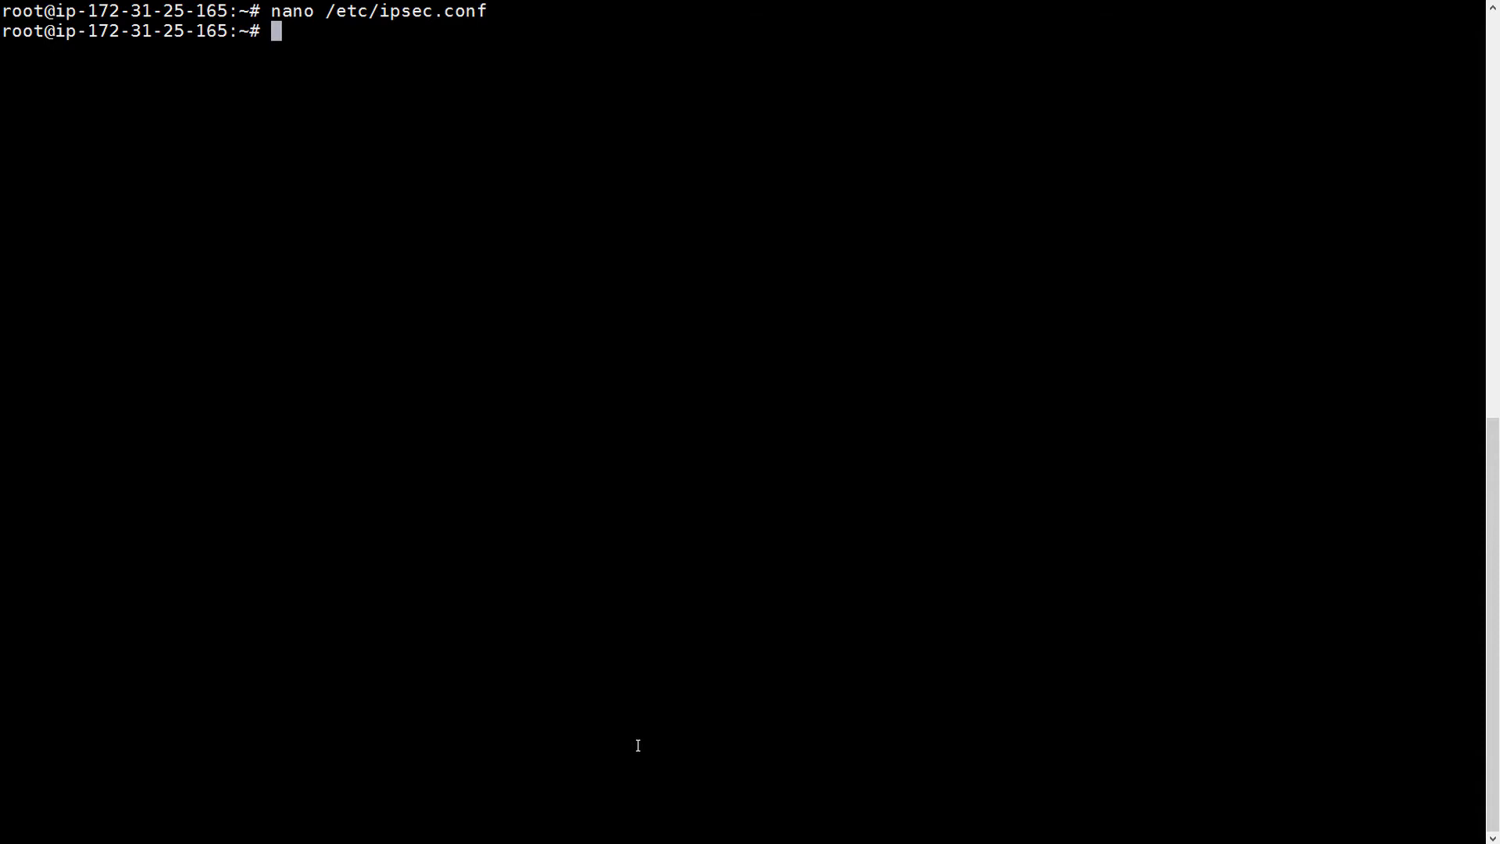
# - Open /etc/ipsec.conf in nano and cut every line of the sample configuration
pyautogui.write('nano /etc/')
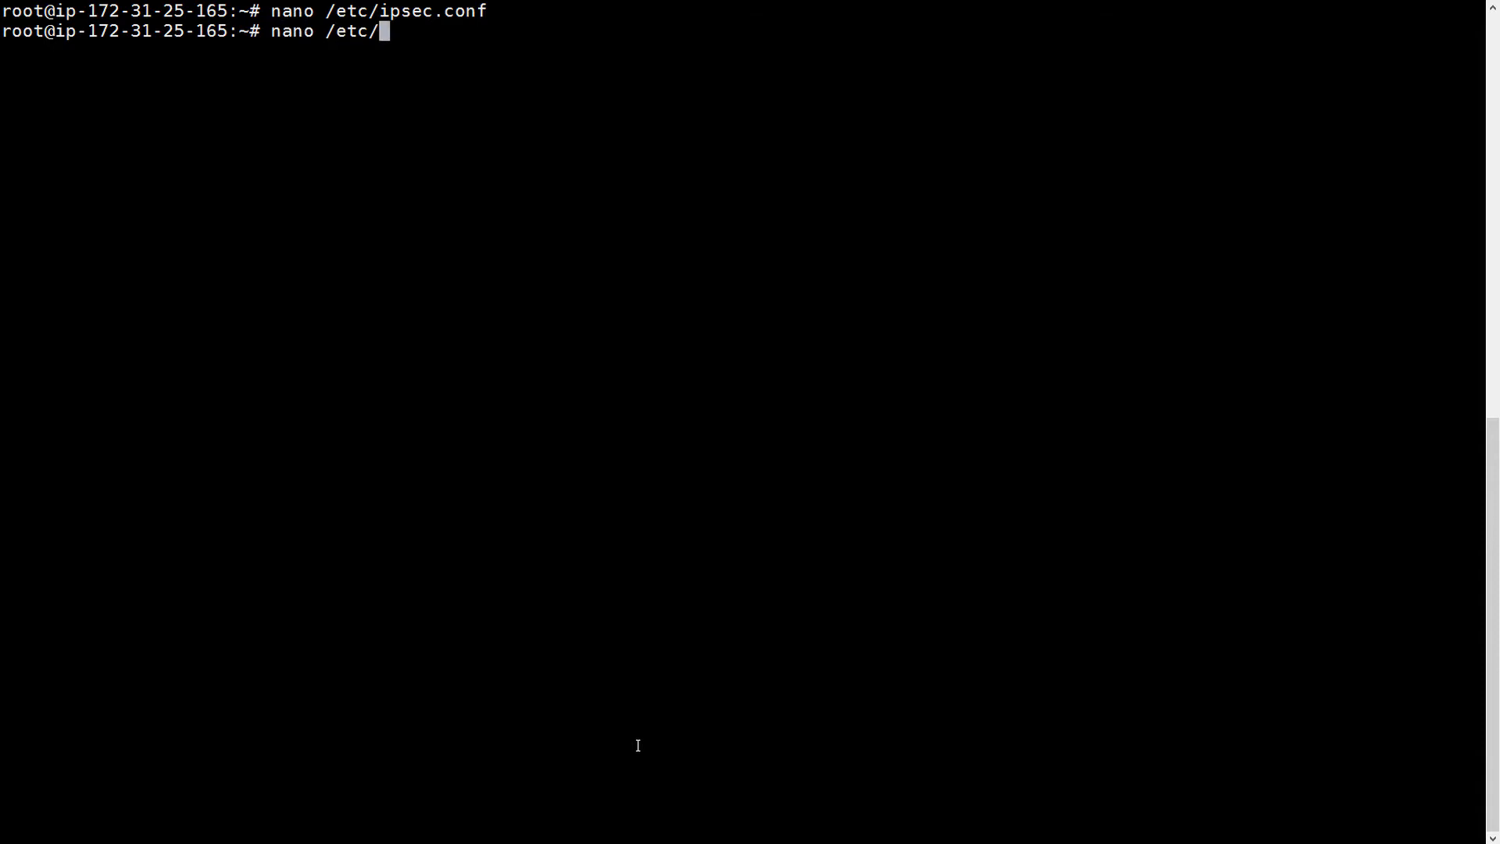
pyautogui.write('ipsec.c')
pyautogui.press('Tab')
pyautogui.press('Return')
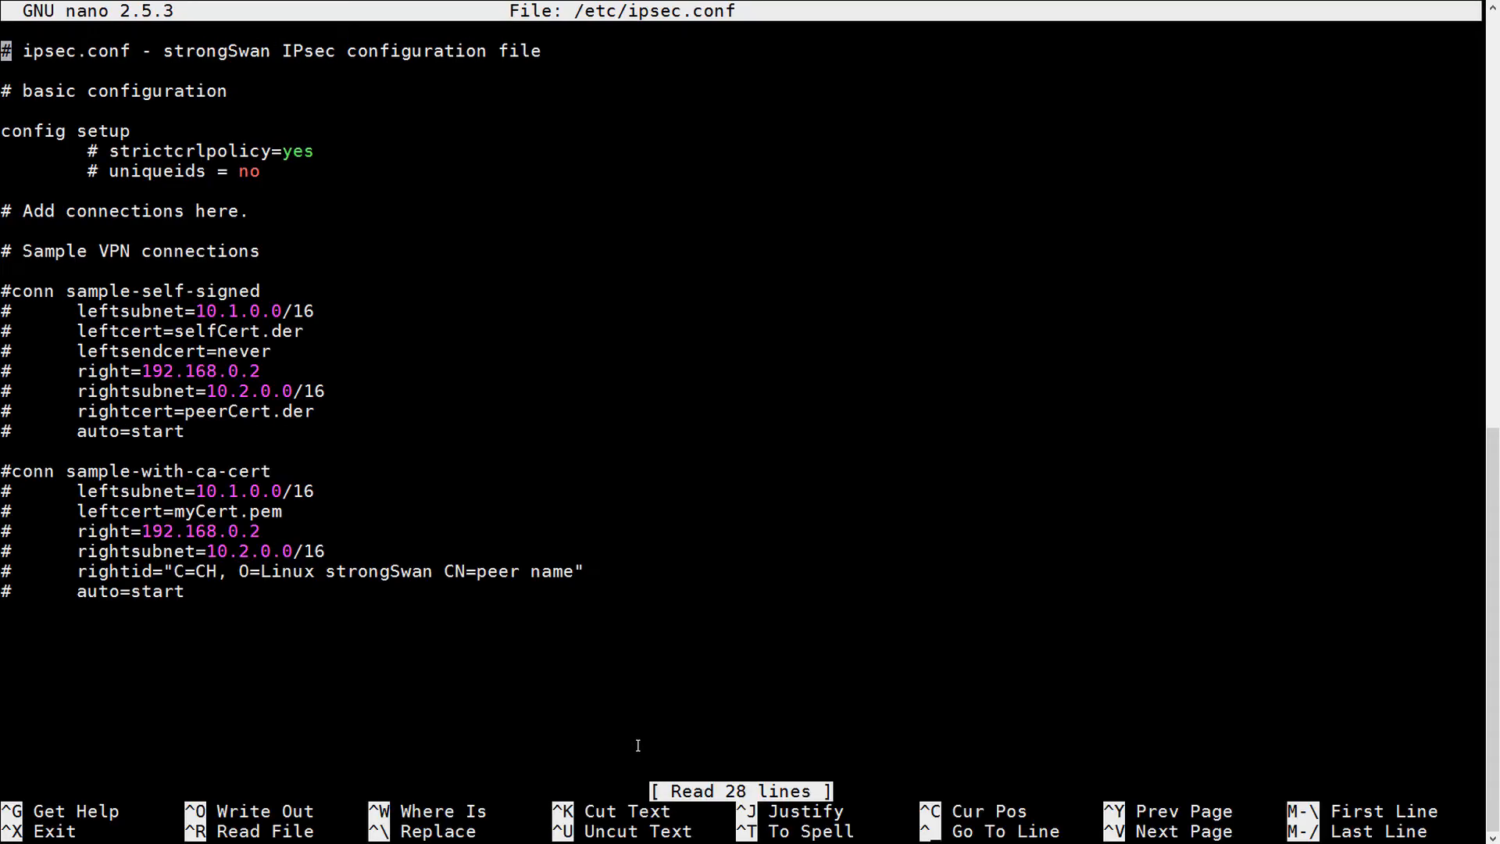
pyautogui.hotkey('ctrl', 'k')
pyautogui.hotkey('ctrl', 'k')
pyautogui.hotkey('ctrl', 'k')
pyautogui.hotkey('ctrl', 'k')
pyautogui.hotkey('ctrl', 'k')
pyautogui.hotkey('ctrl', 'k')
pyautogui.hotkey('ctrl', 'k')
pyautogui.hotkey('ctrl', 'k')
pyautogui.hotkey('ctrl', 'k')
pyautogui.hotkey('ctrl', 'k')
pyautogui.hotkey('ctrl', 'k')
pyautogui.hotkey('ctrl', 'k')
pyautogui.hotkey('ctrl', 'k')
pyautogui.hotkey('ctrl', 'k')
pyautogui.hotkey('ctrl', 'k')
pyautogui.hotkey('ctrl', 'k')
pyautogui.hotkey('ctrl', 'k')
pyautogui.hotkey('ctrl', 'k')
pyautogui.hotkey('ctrl', 'k')
pyautogui.hotkey('ctrl', 'k')
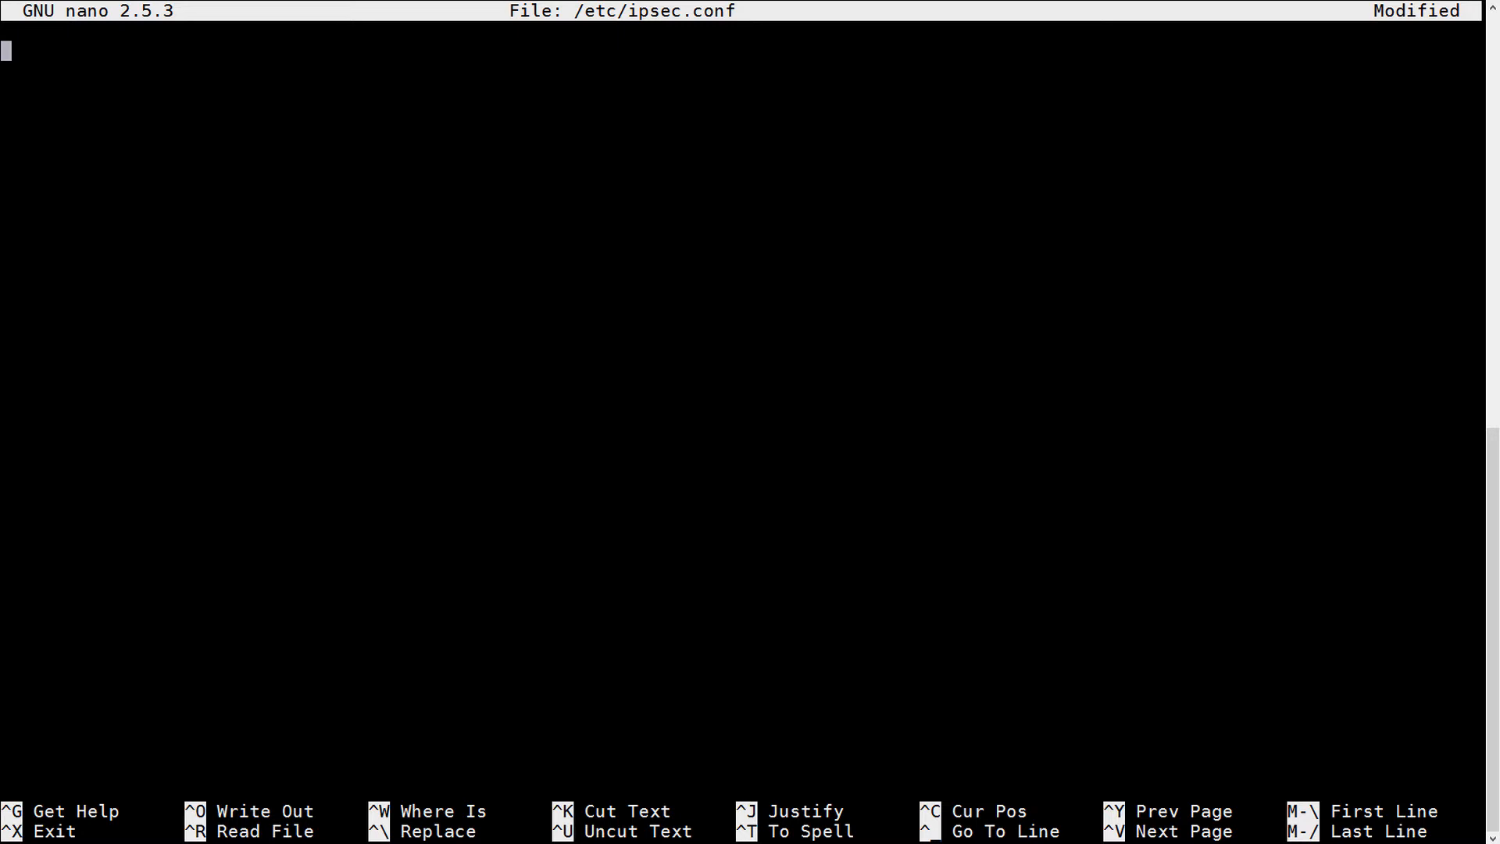
pyautogui.rightClick(126, 117)
# - Paste the prepared strongSwan configuration into ipsec.conf and review the config setup lines
pyautogui.click(156, 186)
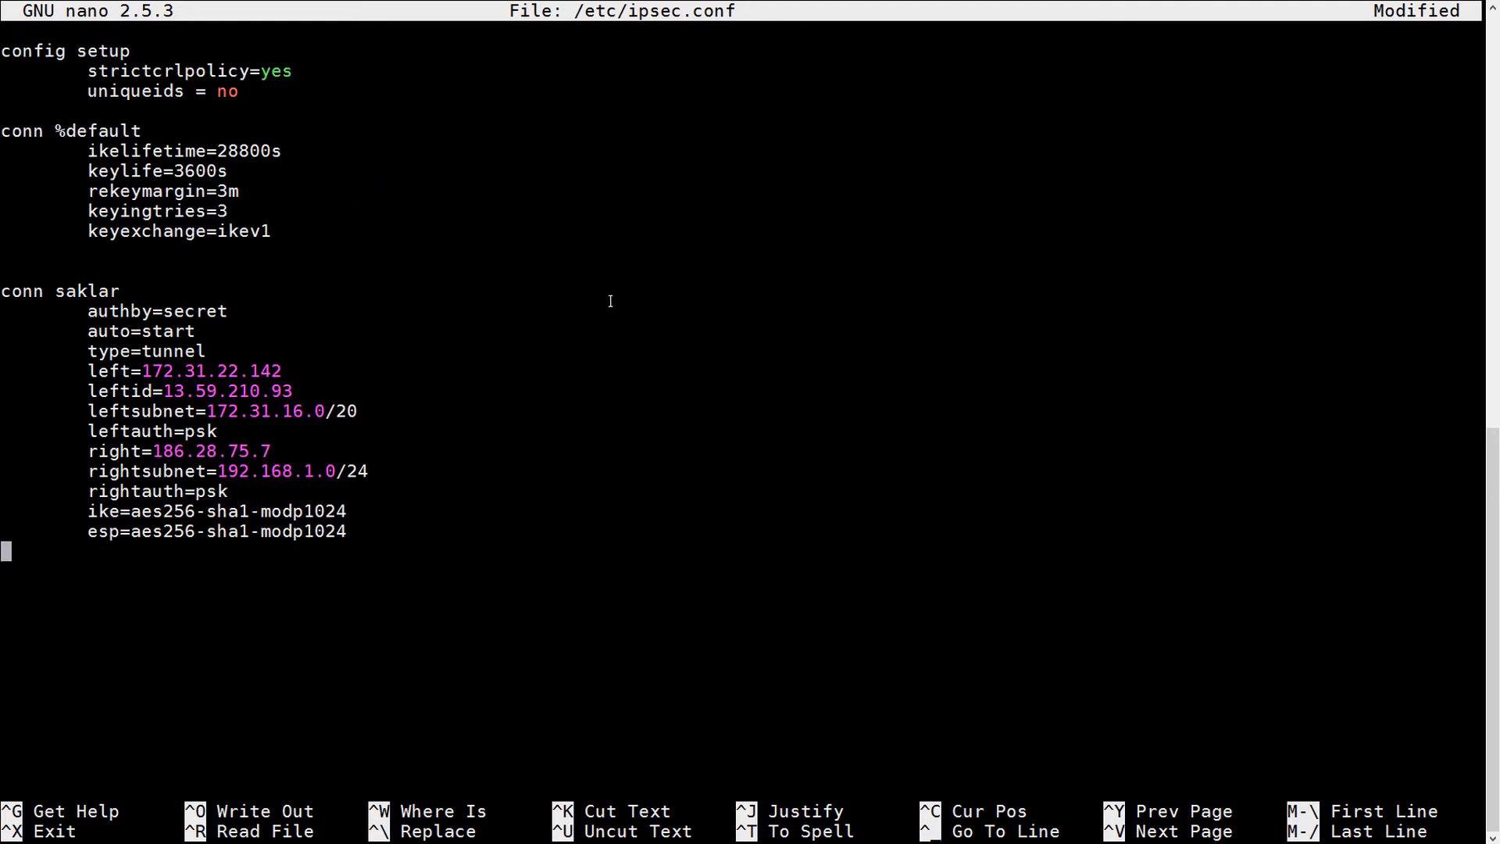
pyautogui.press('Up')
pyautogui.press('Up')
pyautogui.press('Up')
pyautogui.press('Up')
pyautogui.press('Up')
pyautogui.press('Up')
pyautogui.press('Up')
pyautogui.press('Up')
pyautogui.press('Up')
pyautogui.press('Up')
pyautogui.press('Up')
pyautogui.press('Up')
pyautogui.press('Up')
pyautogui.press('Up')
pyautogui.press('Up')
pyautogui.press('Up')
pyautogui.press('Up')
pyautogui.press('Up')
pyautogui.press('Up')
pyautogui.press('Up')
pyautogui.press('Down')
pyautogui.press('Down')
pyautogui.press('Down')
pyautogui.press('Down')
pyautogui.press('Down')
pyautogui.press('Down')
pyautogui.press('Down')
pyautogui.press('Down')
pyautogui.press('Down')
pyautogui.press('Down')
pyautogui.press('Down')
pyautogui.press('Down')
pyautogui.press('Down')
pyautogui.press('Down')
pyautogui.press('Down')
pyautogui.press('Down')
pyautogui.press('Up')
pyautogui.press('Up')
pyautogui.press('Up')
pyautogui.press('Up')
pyautogui.press('Up')
pyautogui.press('Up')
pyautogui.press('Up')
pyautogui.press('Up')
pyautogui.press('Up')
pyautogui.press('Up')
pyautogui.press('Up')
pyautogui.press('Up')
pyautogui.press('Up')
pyautogui.press('Up')
pyautogui.press('Up')
pyautogui.press('Up')
pyautogui.press('Down')
pyautogui.press('Down')
pyautogui.press('Down')
pyautogui.press('Down')
pyautogui.press('Down')
pyautogui.press('Down')
pyautogui.press('Down')
pyautogui.press('Down')
pyautogui.press('Down')
pyautogui.press('Down')
pyautogui.press('Down')
pyautogui.press('Down')
pyautogui.press('Down')
pyautogui.press('Down')
pyautogui.press('Up')
pyautogui.press('Up')
pyautogui.press('Up')
pyautogui.press('Up')
pyautogui.press('Up')
# - Review the conn settings and place the cursor at the end of the left= address
pyautogui.press('Down')
pyautogui.press('Down')
pyautogui.press('Down')
pyautogui.press('Down')
pyautogui.press('Down')
pyautogui.press('Down')
pyautogui.press('Down')
pyautogui.press('Down')
pyautogui.press('Down')
pyautogui.press('Down')
pyautogui.press('Down')
pyautogui.press('Down')
pyautogui.press('Down')
pyautogui.press('Down')
pyautogui.press('Up')
pyautogui.press('Up')
pyautogui.press('Up')
pyautogui.press('Up')
pyautogui.press('Up')
pyautogui.press('Up')
pyautogui.press('Up')
pyautogui.press('Up')
pyautogui.press('Up')
pyautogui.press('Up')
pyautogui.press('Down')
pyautogui.press('Down')
pyautogui.press('Down')
pyautogui.press('Down')
pyautogui.press('Down')
pyautogui.press('Up')
pyautogui.press('Up')
pyautogui.press('Up')
pyautogui.press('Up')
pyautogui.press('Up')
pyautogui.press('Up')
pyautogui.press('Up')
pyautogui.press('Up')
pyautogui.press('Up')
pyautogui.press('Up')
pyautogui.press('Up')
pyautogui.press('Up')
pyautogui.press('Up')
pyautogui.press('Up')
pyautogui.press('Up')
pyautogui.press('Up')
pyautogui.press('Up')
pyautogui.press('Up')
pyautogui.press('Down')
pyautogui.press('Down')
pyautogui.press('Down')
pyautogui.press('Down')
pyautogui.press('Down')
pyautogui.press('Down')
pyautogui.press('Down')
pyautogui.press('Down')
pyautogui.press('Down')
pyautogui.press('Down')
pyautogui.press('Down')
pyautogui.press('Down')
pyautogui.press('Up')
pyautogui.press('Up')
pyautogui.press('Up')
pyautogui.press('Right')
pyautogui.press('Right')
pyautogui.press('Right')
pyautogui.press('Right')
pyautogui.press('Right')
pyautogui.press('Right')
pyautogui.press('Right')
pyautogui.press('Right')
pyautogui.press('Right')
pyautogui.press('Right')
pyautogui.press('Right')
pyautogui.press('Right')
pyautogui.press('Right')
pyautogui.press('Right')
pyautogui.press('Right')
pyautogui.press('Right')
pyautogui.press('Right')
pyautogui.press('Left')
pyautogui.press('Left')
pyautogui.press('Left')
pyautogui.press('Left')
pyautogui.press('Left')
pyautogui.press('Left')
pyautogui.press('Left')
pyautogui.press('Down')
pyautogui.press('Down')
pyautogui.press('Down')
pyautogui.press('Down')
pyautogui.press('Down')
pyautogui.press('Down')
pyautogui.press('Down')
pyautogui.press('Right')
pyautogui.press('Right')
pyautogui.press('Right')
pyautogui.press('Right')
pyautogui.press('Right')
pyautogui.press('Right')
pyautogui.press('Right')
pyautogui.press('Right')
# - Change the left= address to 172.31.25.165
pyautogui.press('Delete')
pyautogui.press('BackSpace')
pyautogui.press('BackSpace')
pyautogui.press('BackSpace')
pyautogui.press('BackSpace')
pyautogui.press('BackSpace')
pyautogui.press('BackSpace')
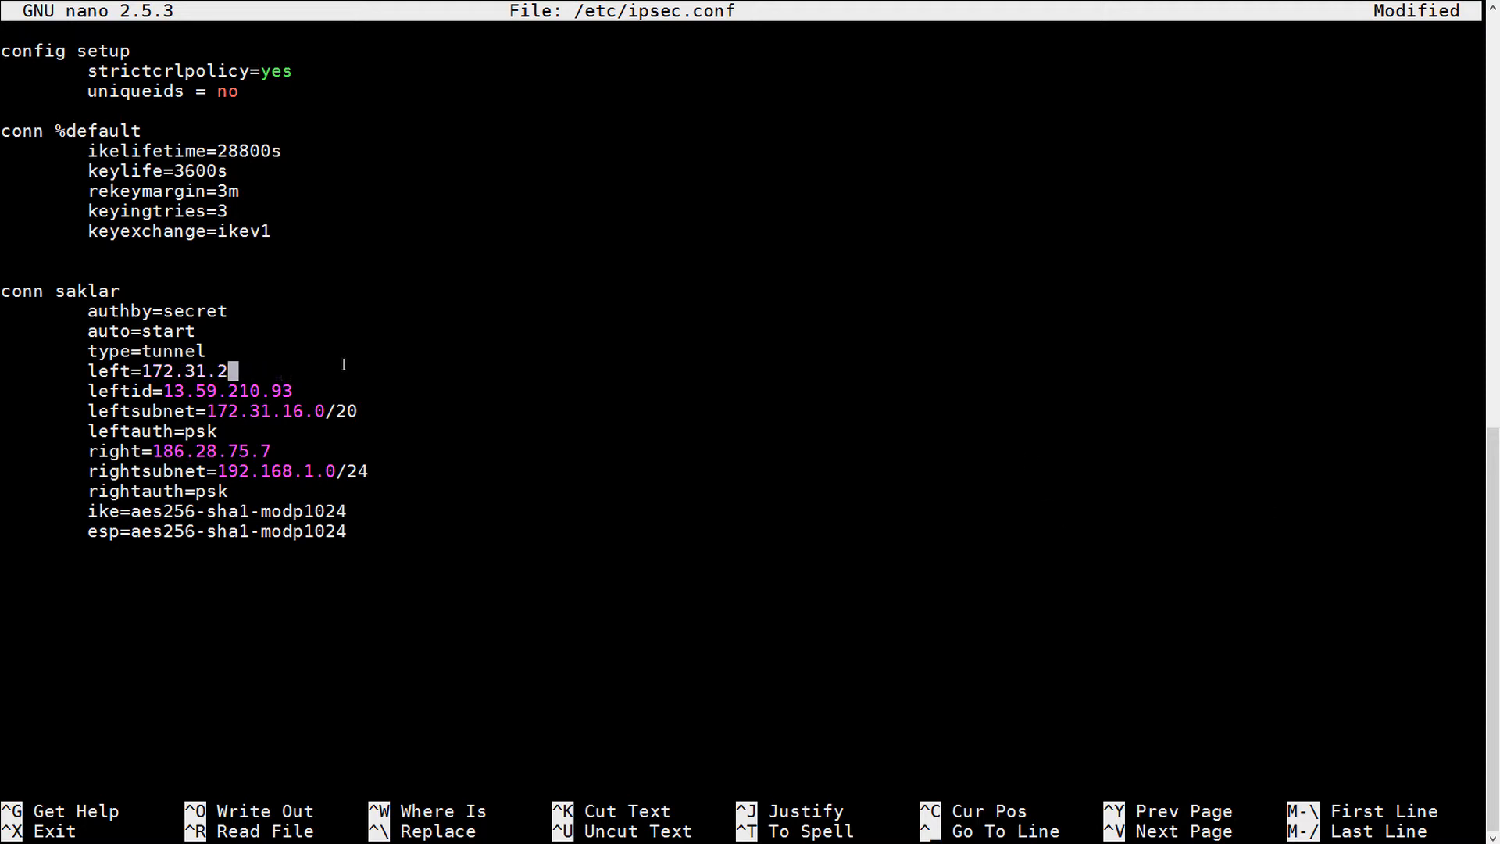
pyautogui.press('BackSpace')
pyautogui.press('BackSpace')
pyautogui.press('BackSpace')
pyautogui.press('BackSpace')
pyautogui.press('BackSpace')
pyautogui.write('72.31.')
pyautogui.write('5')
pyautogui.press('BackSpace')
pyautogui.write('25.165')
# - Change the leftid= address to 13.58.145.228
pyautogui.press('Down')
pyautogui.press('End')
pyautogui.press('BackSpace')
pyautogui.press('BackSpace')
pyautogui.press('BackSpace')
pyautogui.press('BackSpace')
pyautogui.press('BackSpace')
pyautogui.press('BackSpace')
pyautogui.press('BackSpace')
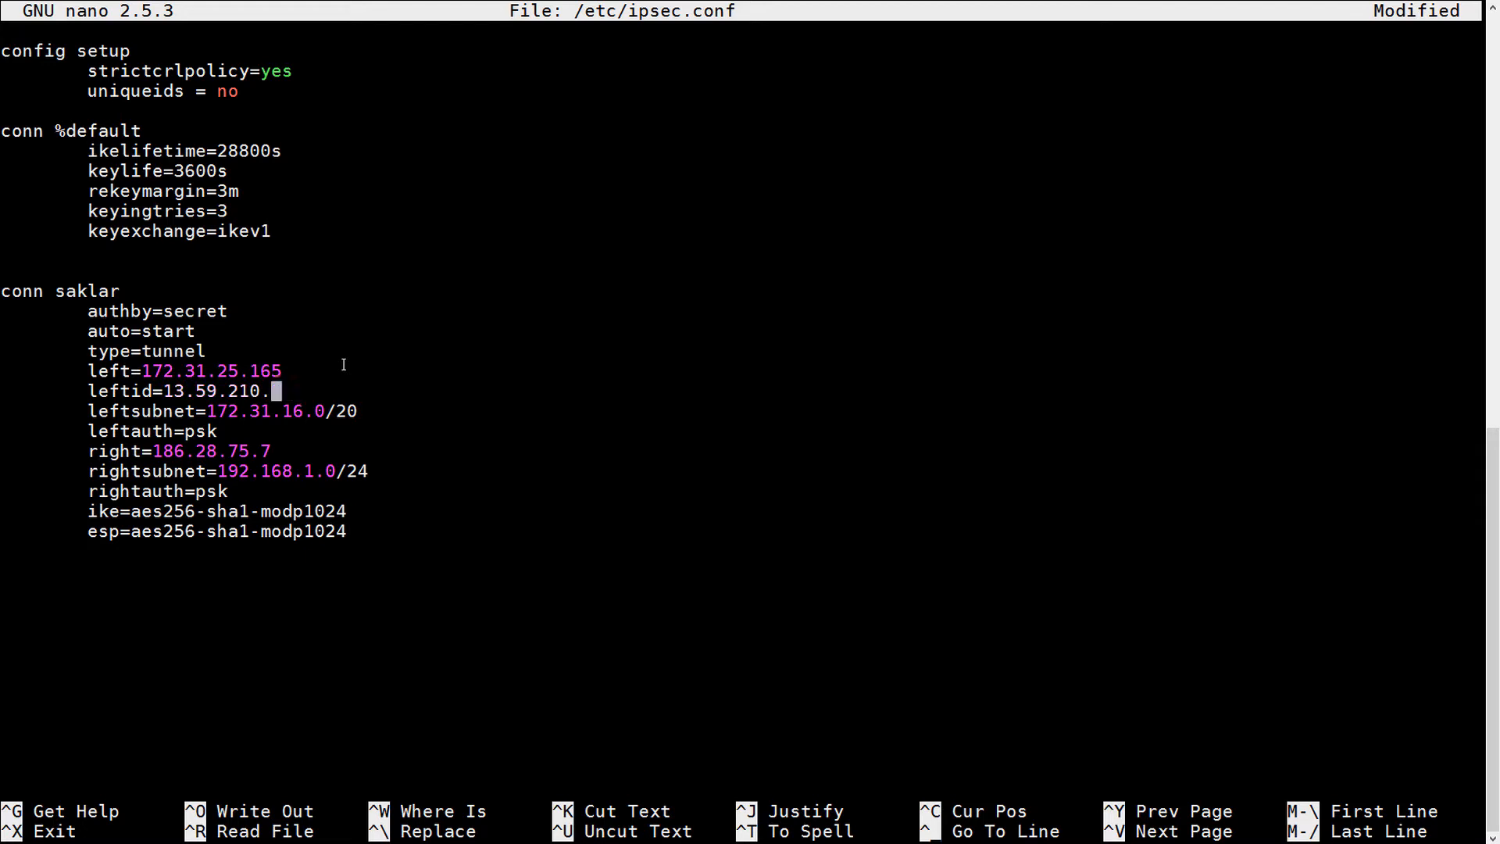
pyautogui.press('BackSpace')
pyautogui.press('BackSpace')
pyautogui.press('BackSpace')
pyautogui.press('BackSpace')
pyautogui.press('BackSpace')
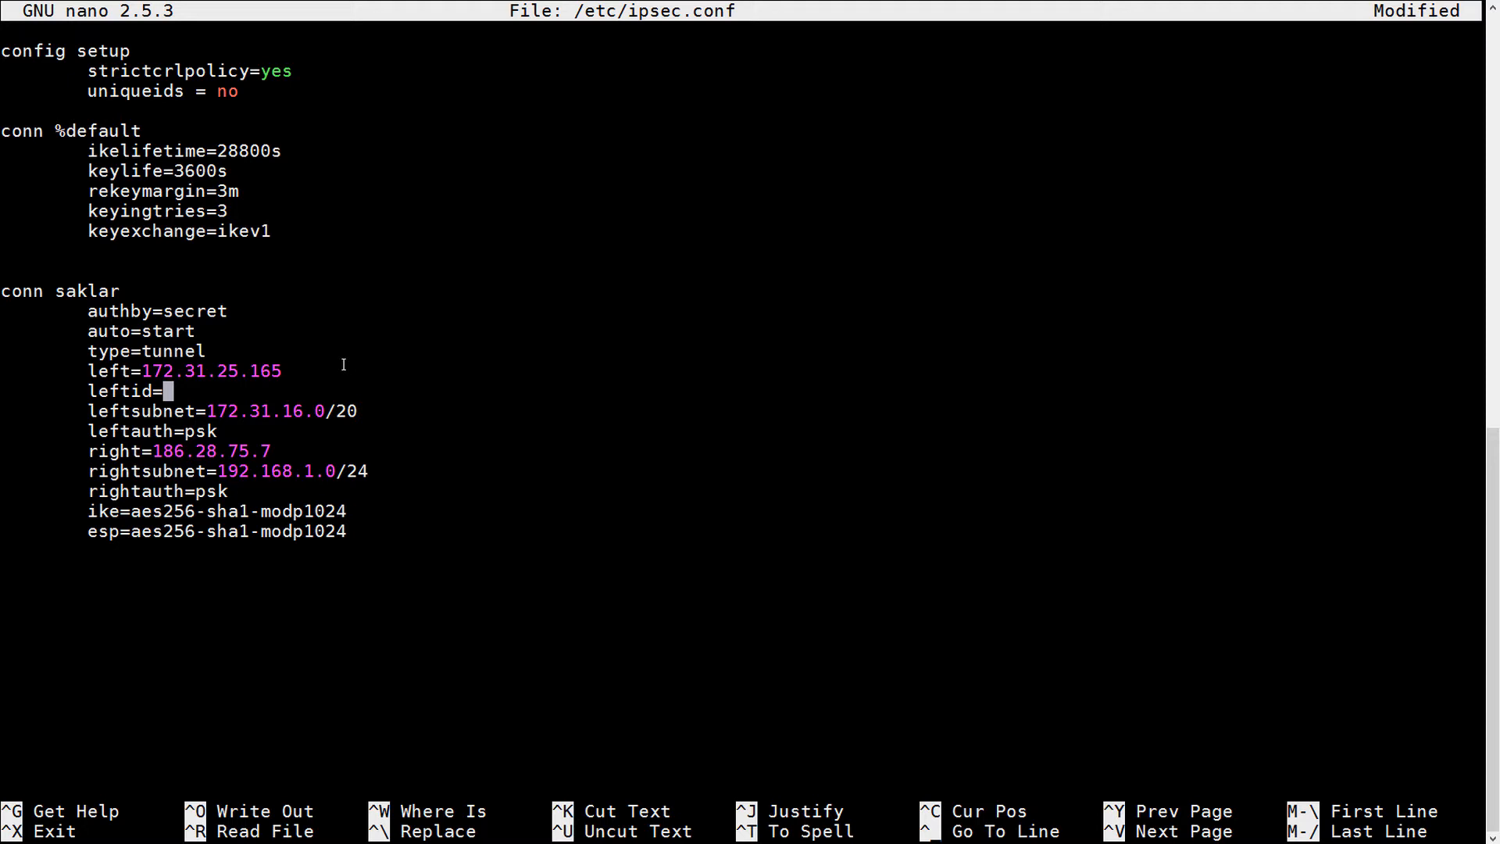
pyautogui.write('13.58.145')
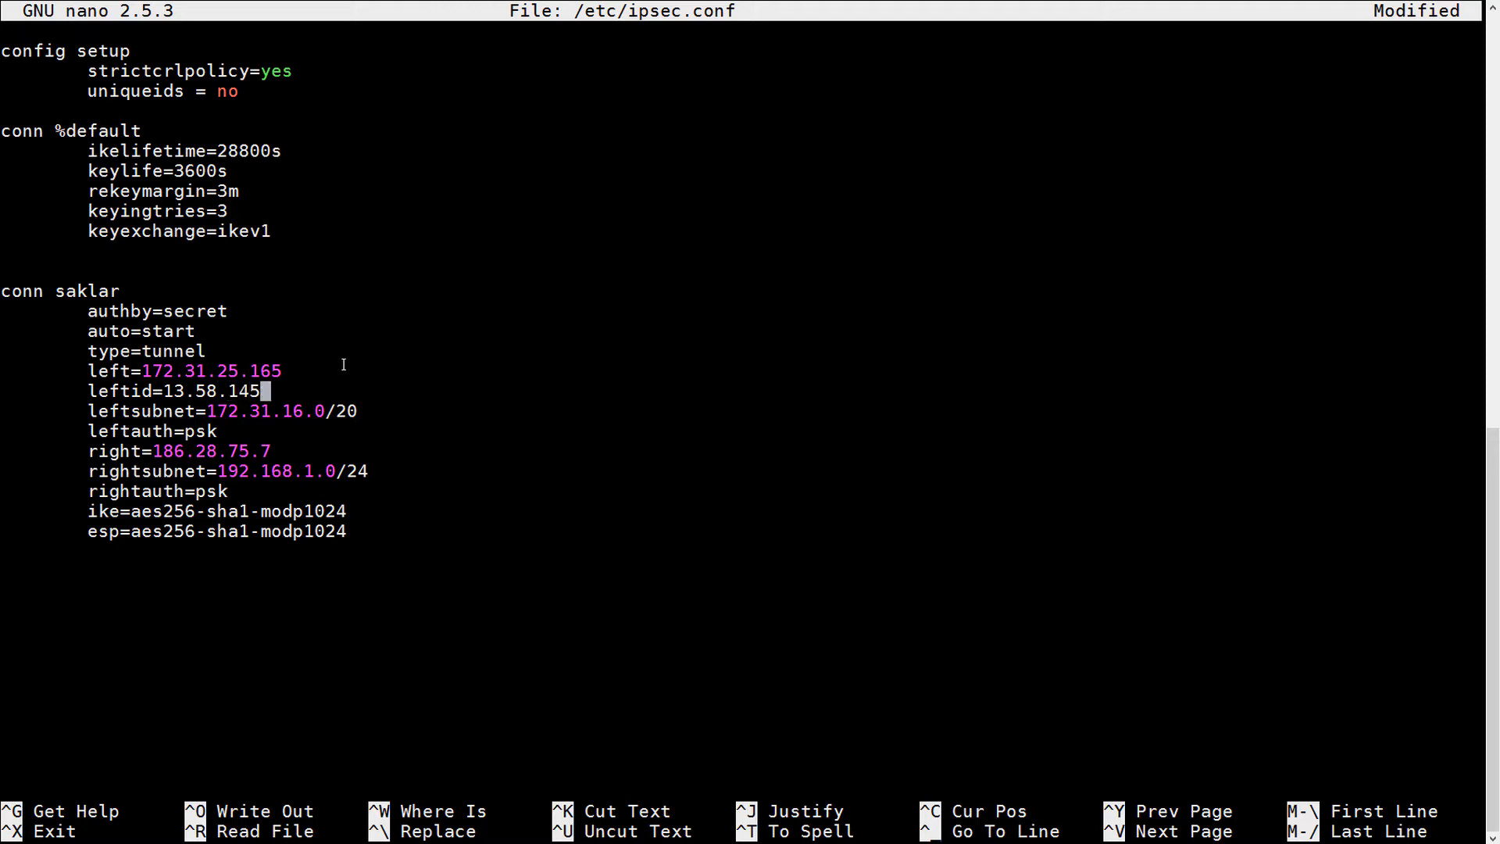
pyautogui.write('.228')
# - Review the leftsubnet, leftauth, right= and rightsubnet lines of conn saklar
pyautogui.press('Down')
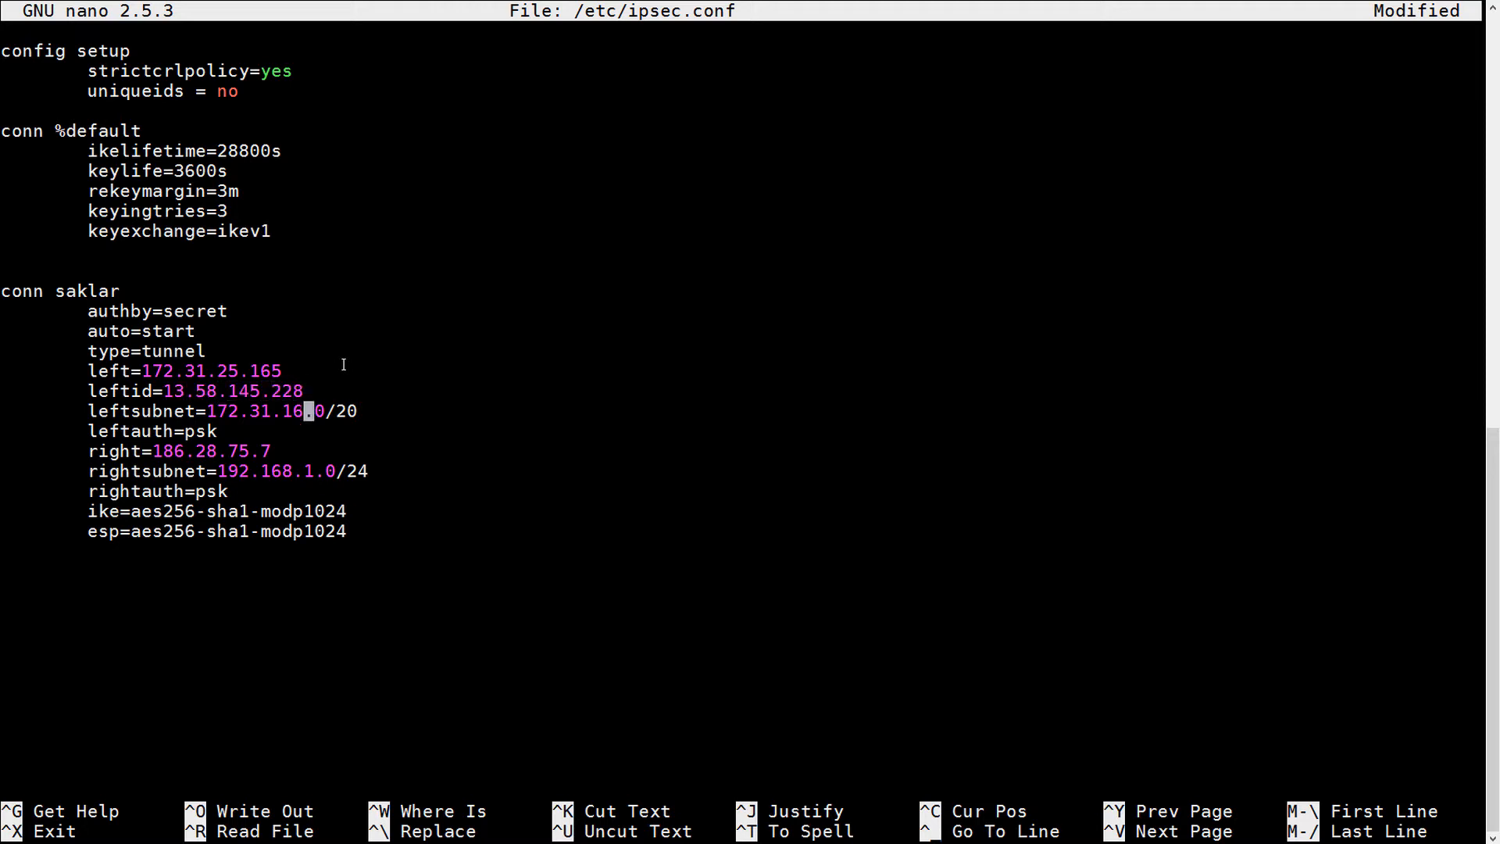
pyautogui.press('Left')
pyautogui.press('Left')
pyautogui.press('Left')
pyautogui.press('Left')
pyautogui.press('Left')
pyautogui.press('Left')
pyautogui.press('Left')
pyautogui.press('Left')
pyautogui.press('Left')
pyautogui.press('Left')
pyautogui.press('Left')
pyautogui.press('Left')
pyautogui.press('Left')
pyautogui.press('Left')
pyautogui.press('Left')
pyautogui.press('Left')
pyautogui.press('Right')
pyautogui.press('Right')
pyautogui.press('Right')
pyautogui.press('Right')
pyautogui.press('Right')
pyautogui.press('Right')
pyautogui.press('Right')
pyautogui.press('Right')
pyautogui.press('Right')
pyautogui.press('Right')
pyautogui.press('Right')
pyautogui.press('Right')
pyautogui.press('Right')
pyautogui.press('Right')
pyautogui.press('Right')
pyautogui.press('Right')
pyautogui.press('Right')
pyautogui.press('Right')
pyautogui.press('Left')
pyautogui.press('Left')
pyautogui.press('Left')
pyautogui.press('Left')
pyautogui.press('Left')
pyautogui.press('Left')
pyautogui.press('Left')
pyautogui.press('Left')
pyautogui.press('Right')
pyautogui.press('Right')
pyautogui.press('Right')
pyautogui.press('Right')
pyautogui.press('Right')
pyautogui.press('Right')
pyautogui.press('Right')
pyautogui.press('Right')
pyautogui.press('Right')
pyautogui.press('Right')
pyautogui.press('Right')
pyautogui.press('Right')
pyautogui.press('Right')
pyautogui.press('Right')
pyautogui.press('Right')
pyautogui.press('Right')
pyautogui.press('Right')
pyautogui.press('Right')
pyautogui.press('Right')
pyautogui.press('Right')
pyautogui.press('Right')
pyautogui.press('Right')
pyautogui.press('Right')
pyautogui.press('Right')
pyautogui.press('Right')
pyautogui.press('Left')
pyautogui.press('Left')
pyautogui.press('Left')
pyautogui.press('Left')
pyautogui.press('Left')
pyautogui.press('Left')
pyautogui.press('Left')
pyautogui.press('Left')
pyautogui.press('Left')
pyautogui.press('Right')
pyautogui.press('Right')
pyautogui.press('Right')
pyautogui.press('Right')
pyautogui.press('Right')
pyautogui.press('Right')
pyautogui.press('Right')
pyautogui.press('Right')
pyautogui.press('Right')
pyautogui.press('Right')
pyautogui.press('Right')
pyautogui.press('Right')
pyautogui.press('Right')
pyautogui.press('Right')
pyautogui.press('Right')
pyautogui.press('Right')
pyautogui.press('Right')
pyautogui.press('Right')
pyautogui.press('Right')
pyautogui.press('Right')
pyautogui.press('Up')
pyautogui.press('Down')
pyautogui.press('Left')
pyautogui.press('Left')
pyautogui.press('Left')
pyautogui.press('Right')
pyautogui.press('Right')
pyautogui.press('Right')
pyautogui.press('Right')
pyautogui.press('Right')
pyautogui.press('Right')
pyautogui.press('Up')
pyautogui.press('Down')
pyautogui.press('Right')
pyautogui.press('Right')
pyautogui.press('Right')
pyautogui.press('Right')
pyautogui.press('Right')
pyautogui.press('Down')
pyautogui.press('Right')
pyautogui.press('Right')
pyautogui.press('Right')
pyautogui.press('Right')
pyautogui.press('Right')
pyautogui.press('Right')
pyautogui.press('Right')
pyautogui.press('Right')
pyautogui.press('Right')
pyautogui.press('Right')
pyautogui.press('Right')
pyautogui.press('Right')
pyautogui.press('Right')
pyautogui.press('Right')
pyautogui.press('Right')
pyautogui.press('Left')
pyautogui.press('Left')
pyautogui.press('Left')
pyautogui.press('Left')
pyautogui.press('Left')
pyautogui.press('Left')
pyautogui.press('Left')
pyautogui.press('Left')
pyautogui.press('Left')
pyautogui.press('Left')
pyautogui.press('Left')
pyautogui.press('Left')
pyautogui.press('Left')
pyautogui.press('Left')
pyautogui.press('Right')
pyautogui.press('Right')
pyautogui.press('Right')
pyautogui.press('Right')
pyautogui.press('Right')
pyautogui.press('Right')
pyautogui.press('Right')
pyautogui.press('Right')
pyautogui.press('Right')
pyautogui.press('Right')
pyautogui.press('Right')
pyautogui.press('Right')
pyautogui.press('Right')
pyautogui.press('Right')
pyautogui.press('Right')
pyautogui.press('Right')
pyautogui.press('Right')
pyautogui.press('Right')
pyautogui.press('Right')
pyautogui.press('Right')
pyautogui.press('Right')
pyautogui.press('Right')
pyautogui.press('Right')
pyautogui.press('Right')
pyautogui.press('Right')
pyautogui.press('Right')
pyautogui.press('Right')
pyautogui.press('Right')
pyautogui.press('Right')
pyautogui.press('Right')
pyautogui.press('Right')
pyautogui.press('Right')
pyautogui.press('Right')
pyautogui.press('Right')
pyautogui.press('Right')
pyautogui.press('Right')
pyautogui.press('Right')
pyautogui.press('Right')
pyautogui.press('Right')
pyautogui.press('Right')
pyautogui.press('Right')
pyautogui.press('Right')
pyautogui.press('Right')
pyautogui.press('Right')
pyautogui.press('Right')
pyautogui.press('Right')
pyautogui.press('Right')
pyautogui.press('Right')
pyautogui.press('Right')
pyautogui.press('Right')
pyautogui.press('Right')
pyautogui.press('Right')
pyautogui.press('Right')
pyautogui.press('Right')
pyautogui.press('Right')
pyautogui.press('Right')
pyautogui.press('Right')
pyautogui.press('Right')
pyautogui.press('Right')
pyautogui.press('Right')
pyautogui.press('Right')
pyautogui.press('Right')
pyautogui.press('Right')
pyautogui.press('Right')
pyautogui.press('Right')
pyautogui.press('Right')
pyautogui.press('Right')
pyautogui.press('Right')
pyautogui.press('Right')
pyautogui.press('Right')
pyautogui.press('Right')
pyautogui.press('Right')
pyautogui.press('Left')
pyautogui.press('Left')
pyautogui.press('Left')
pyautogui.press('Left')
pyautogui.press('Left')
pyautogui.press('Left')
pyautogui.press('Right')
pyautogui.press('Right')
pyautogui.press('Right')
pyautogui.press('Right')
pyautogui.press('Right')
pyautogui.press('Right')
pyautogui.press('Right')
pyautogui.press('Right')
pyautogui.press('Right')
pyautogui.press('Right')
pyautogui.press('Right')
pyautogui.press('Right')
pyautogui.press('Right')
pyautogui.press('Right')
pyautogui.press('Right')
pyautogui.press('Right')
pyautogui.press('Right')
pyautogui.press('Right')
pyautogui.press('Right')
pyautogui.press('Right')
pyautogui.press('Right')
pyautogui.press('Right')
pyautogui.press('Right')
pyautogui.press('Right')
pyautogui.press('Right')
# - Save /etc/ipsec.conf and exit nano
pyautogui.hotkey('ctrl', 'o')
pyautogui.press('Return')
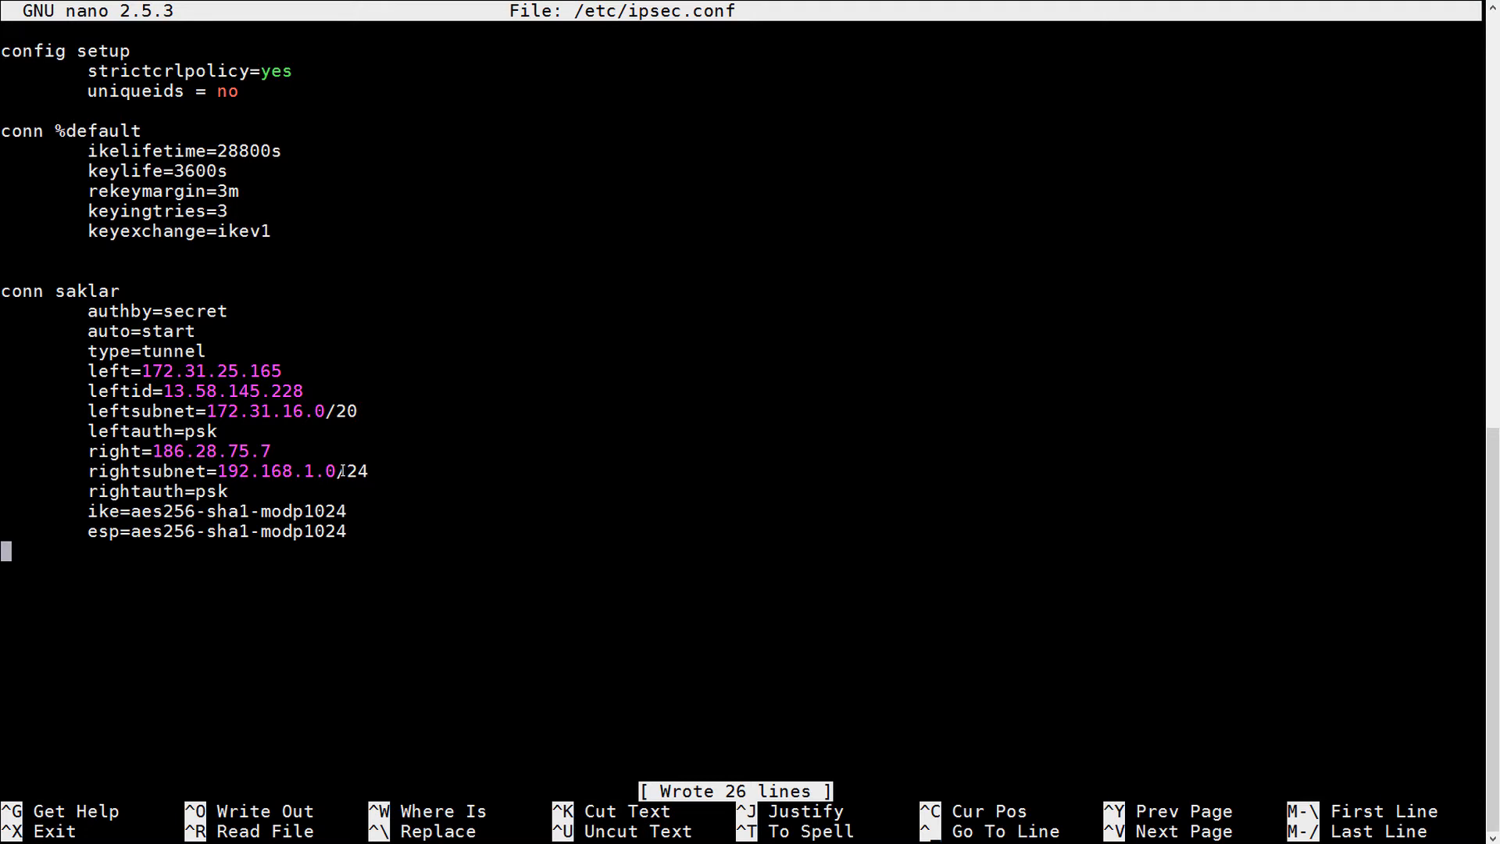
pyautogui.hotkey('ctrl', 'x')
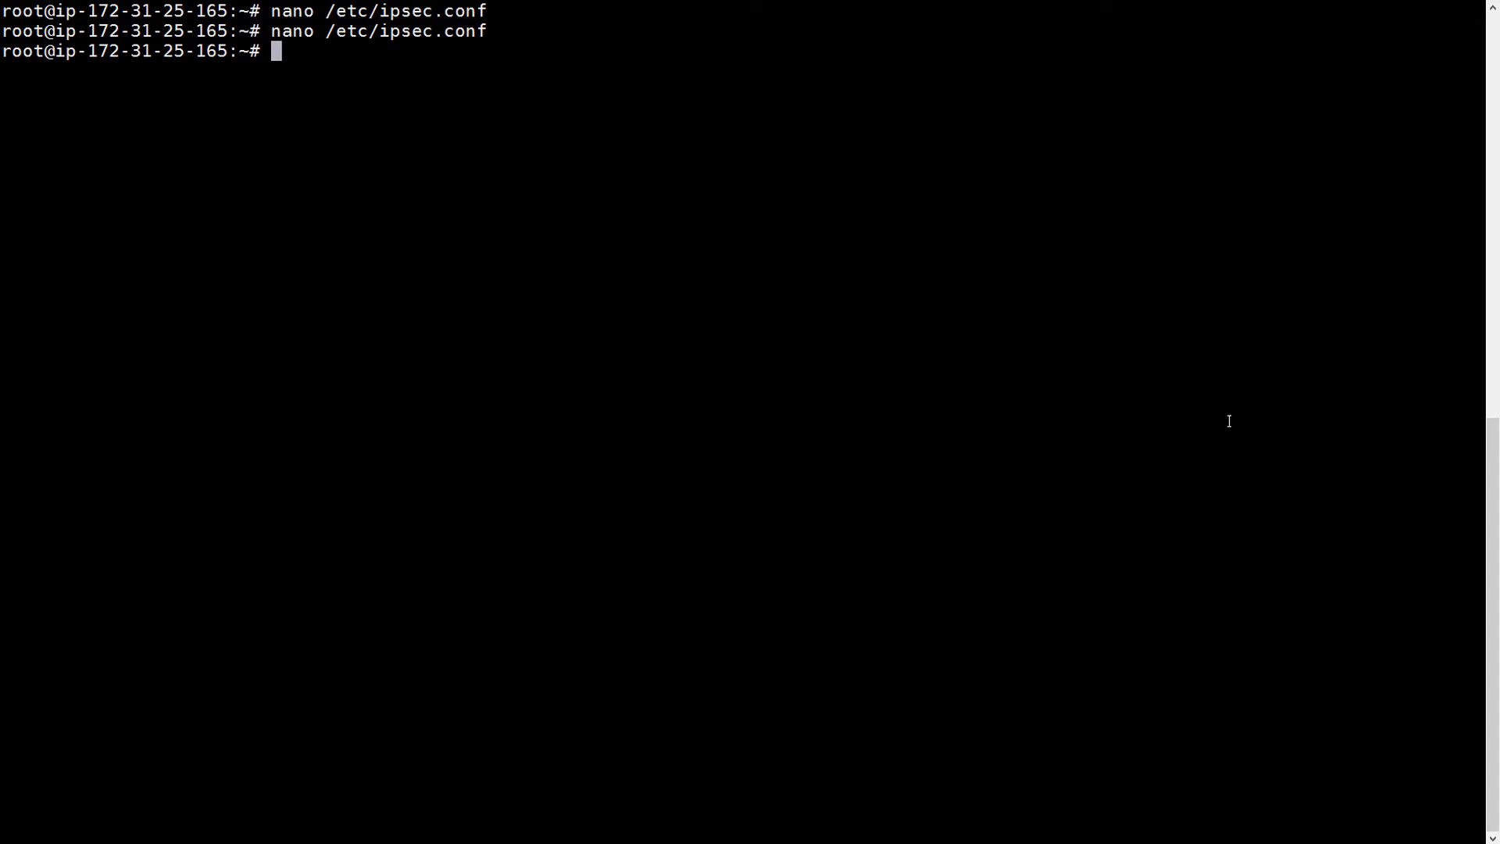
# - Open /etc/ipsec.secrets and add a PSK entry for 13.58.145.228 with the shared key
pyautogui.write('nano /etc/')
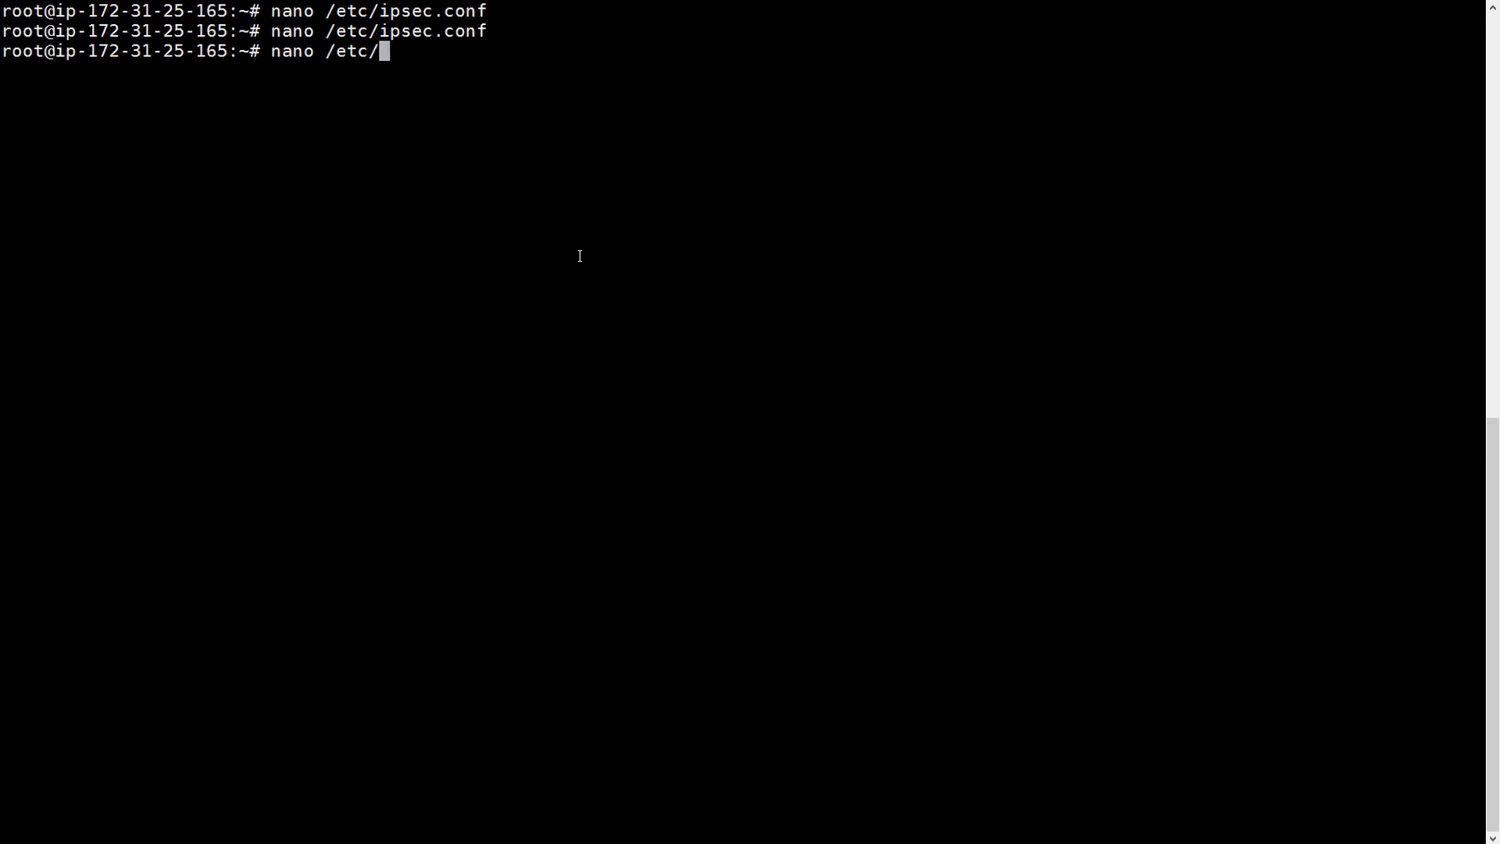
pyautogui.write('ipsec.se')
pyautogui.press('Tab')
pyautogui.press('Return')
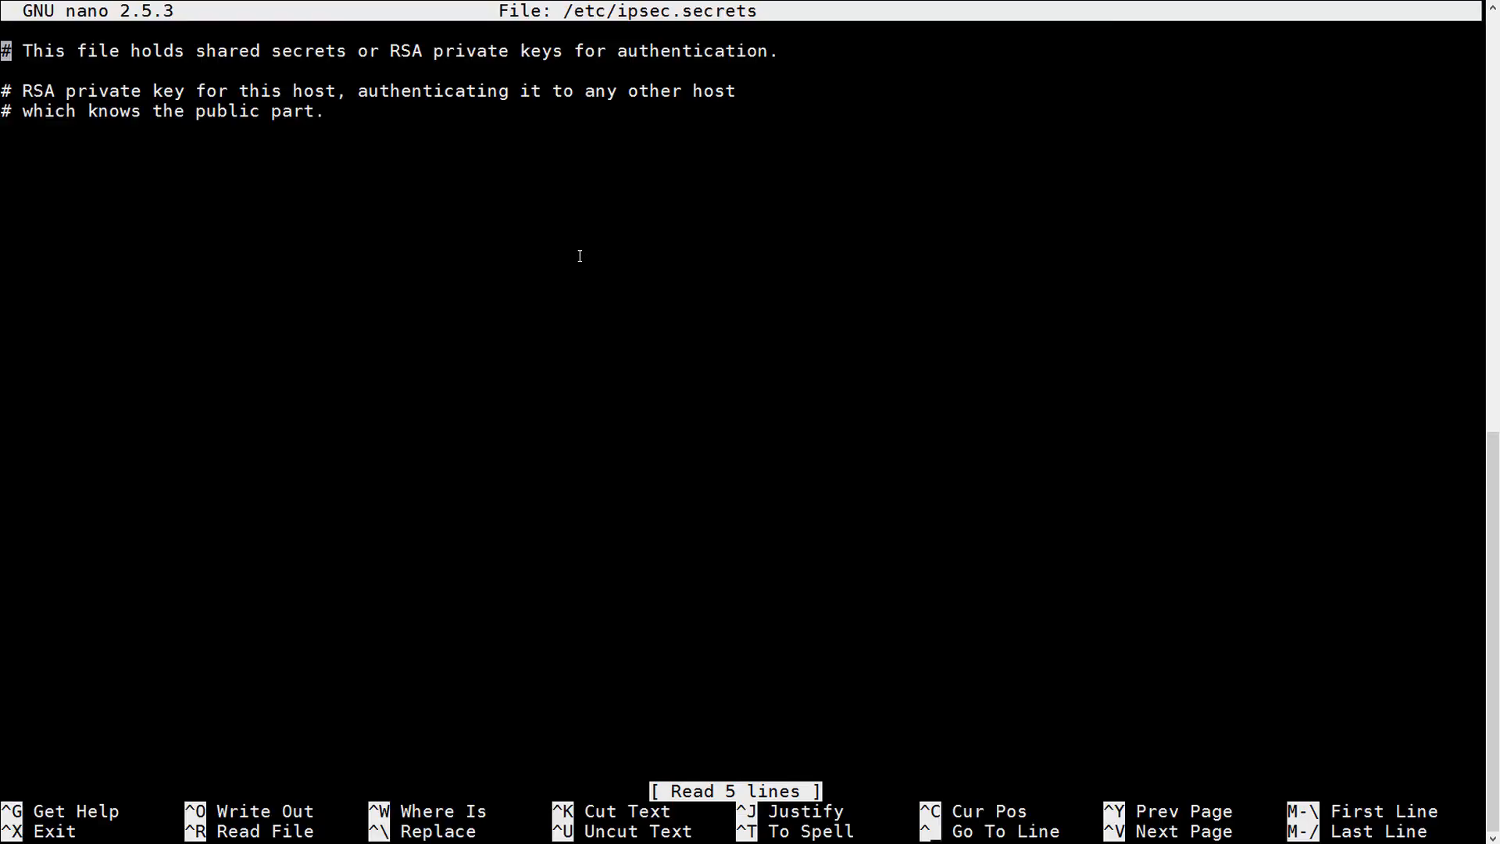
pyautogui.press('Down')
pyautogui.press('Down')
pyautogui.press('Down')
pyautogui.press('Down')
pyautogui.press('Down')
pyautogui.write('13.5')
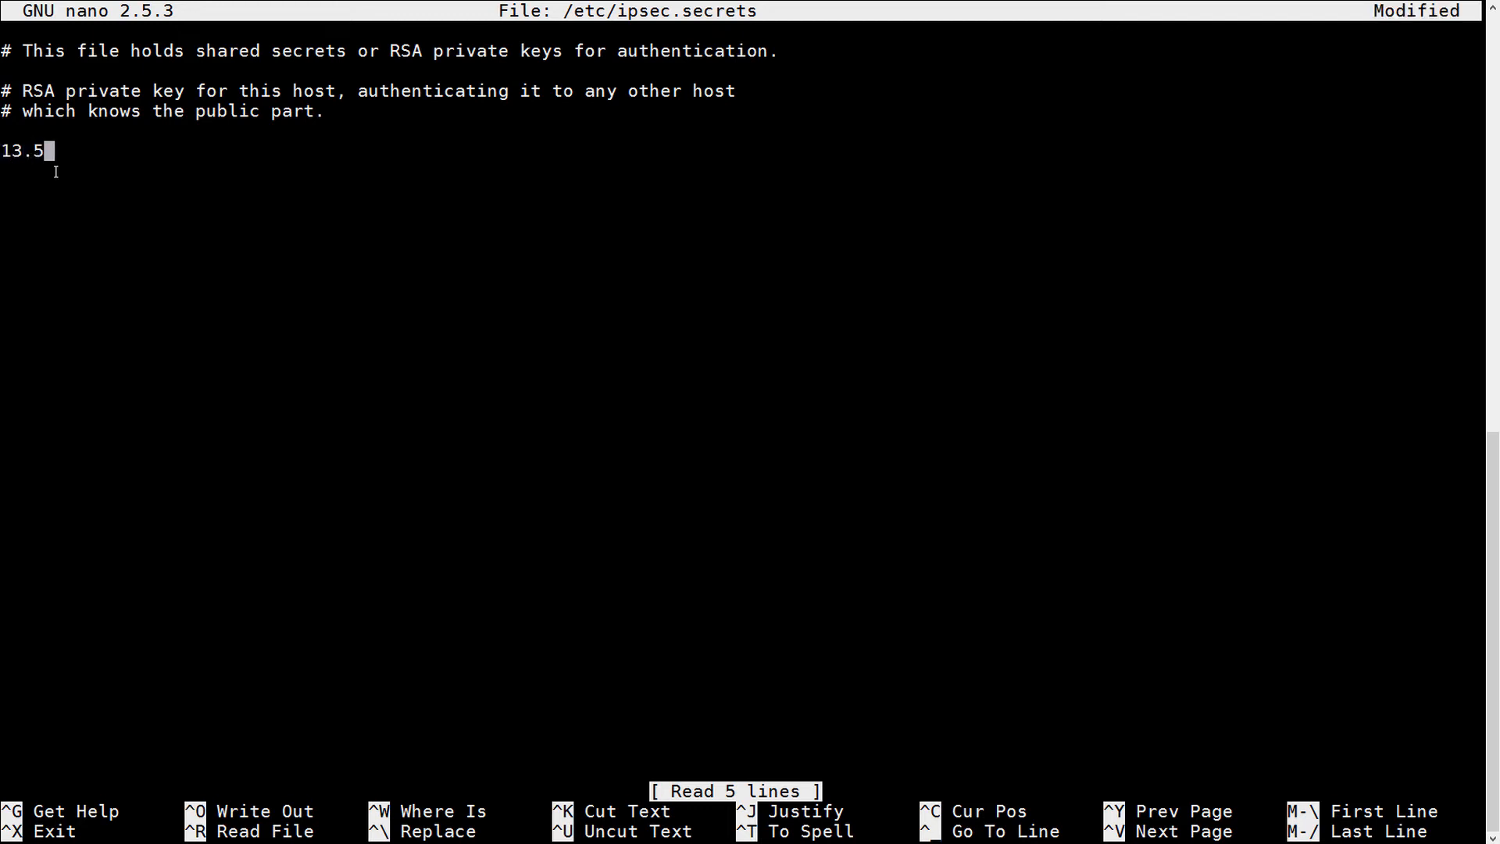
pyautogui.write('8.')
pyautogui.write('145.25')
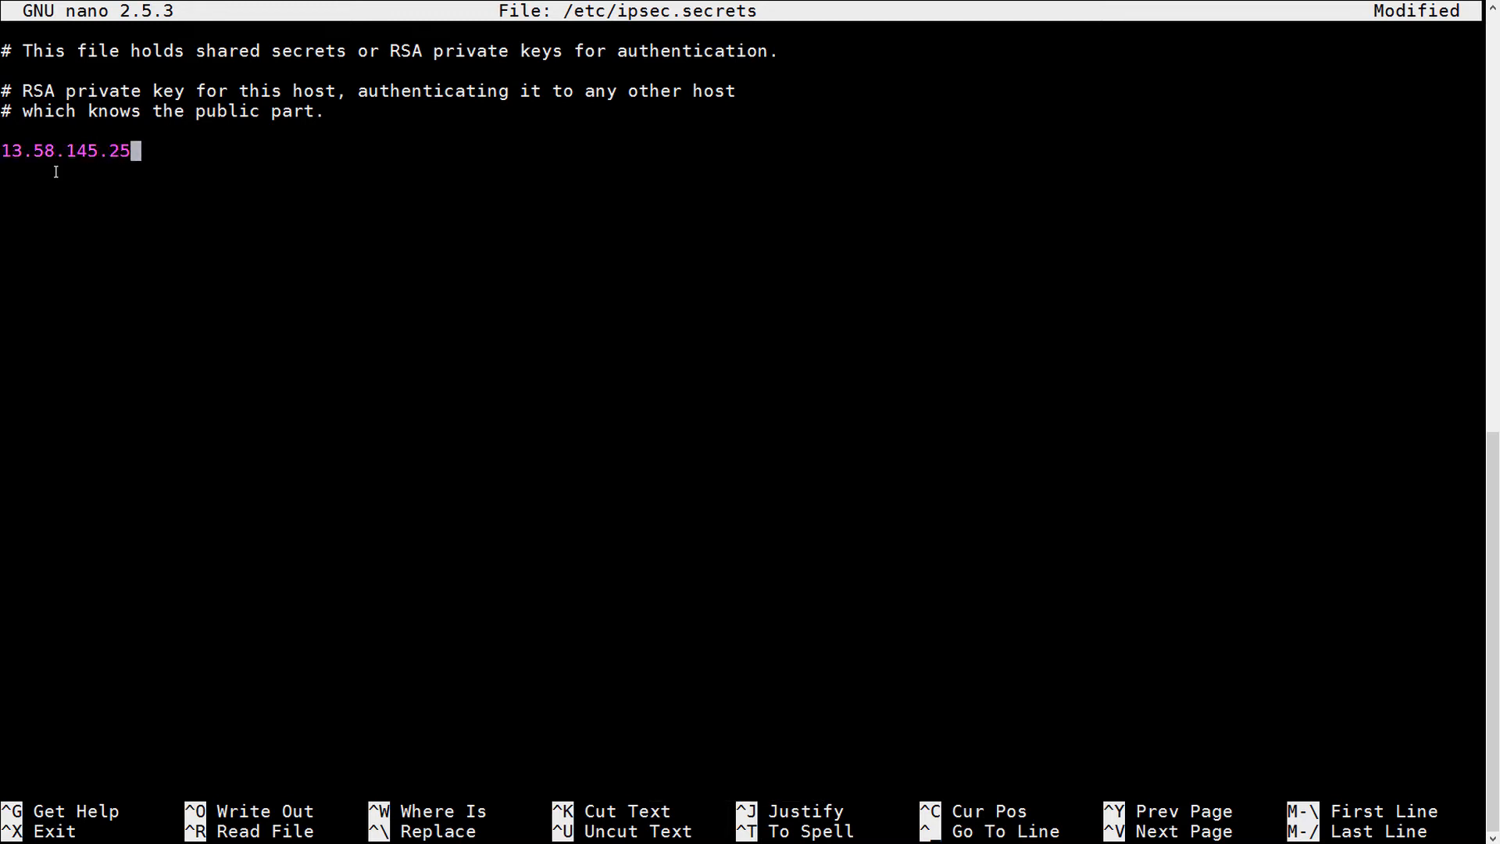
pyautogui.write('5 %')
pyautogui.press('BackSpace')
pyautogui.press('BackSpace')
pyautogui.press('BackSpace')
pyautogui.press('BackSpace')
pyautogui.write('28')
pyautogui.write(': PSK "')
pyautogui.write('123456789')
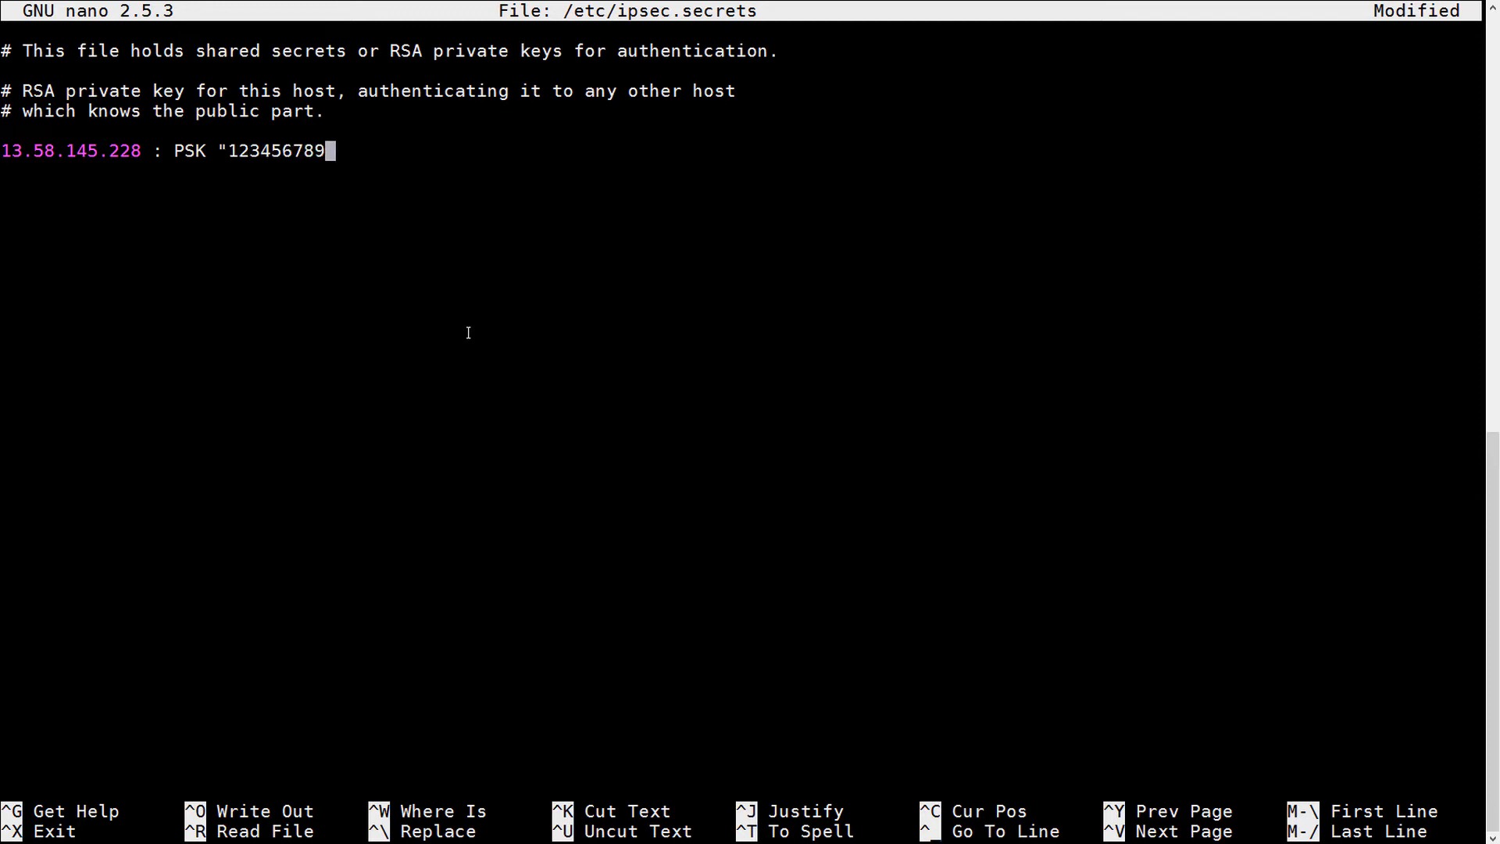
pyautogui.write('"')
pyautogui.press('Return')
# - Save /etc/ipsec.secrets and exit nano
pyautogui.hotkey('ctrl', 'o')
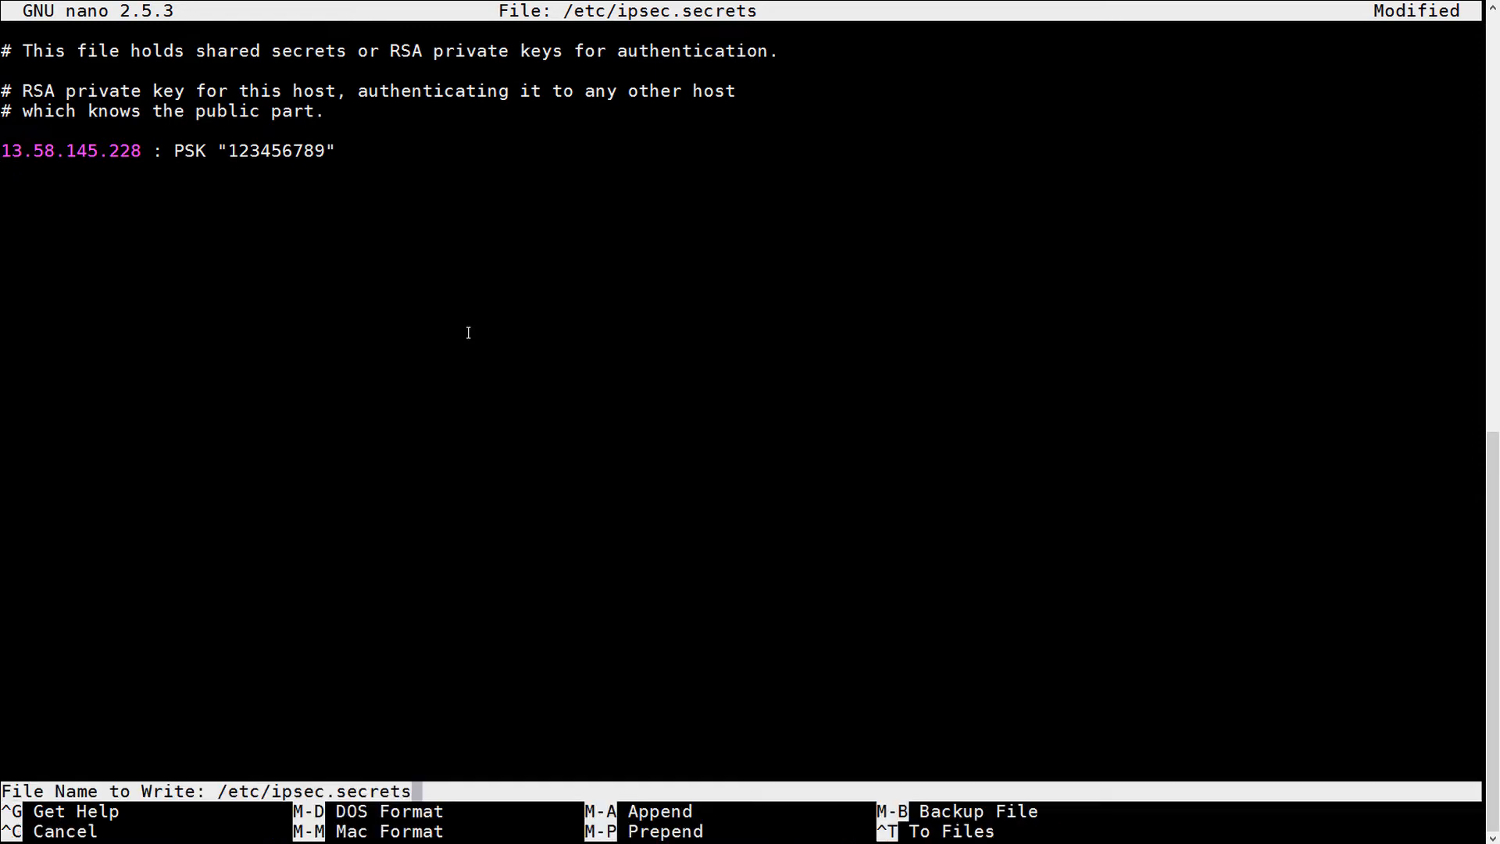
pyautogui.press('Return')
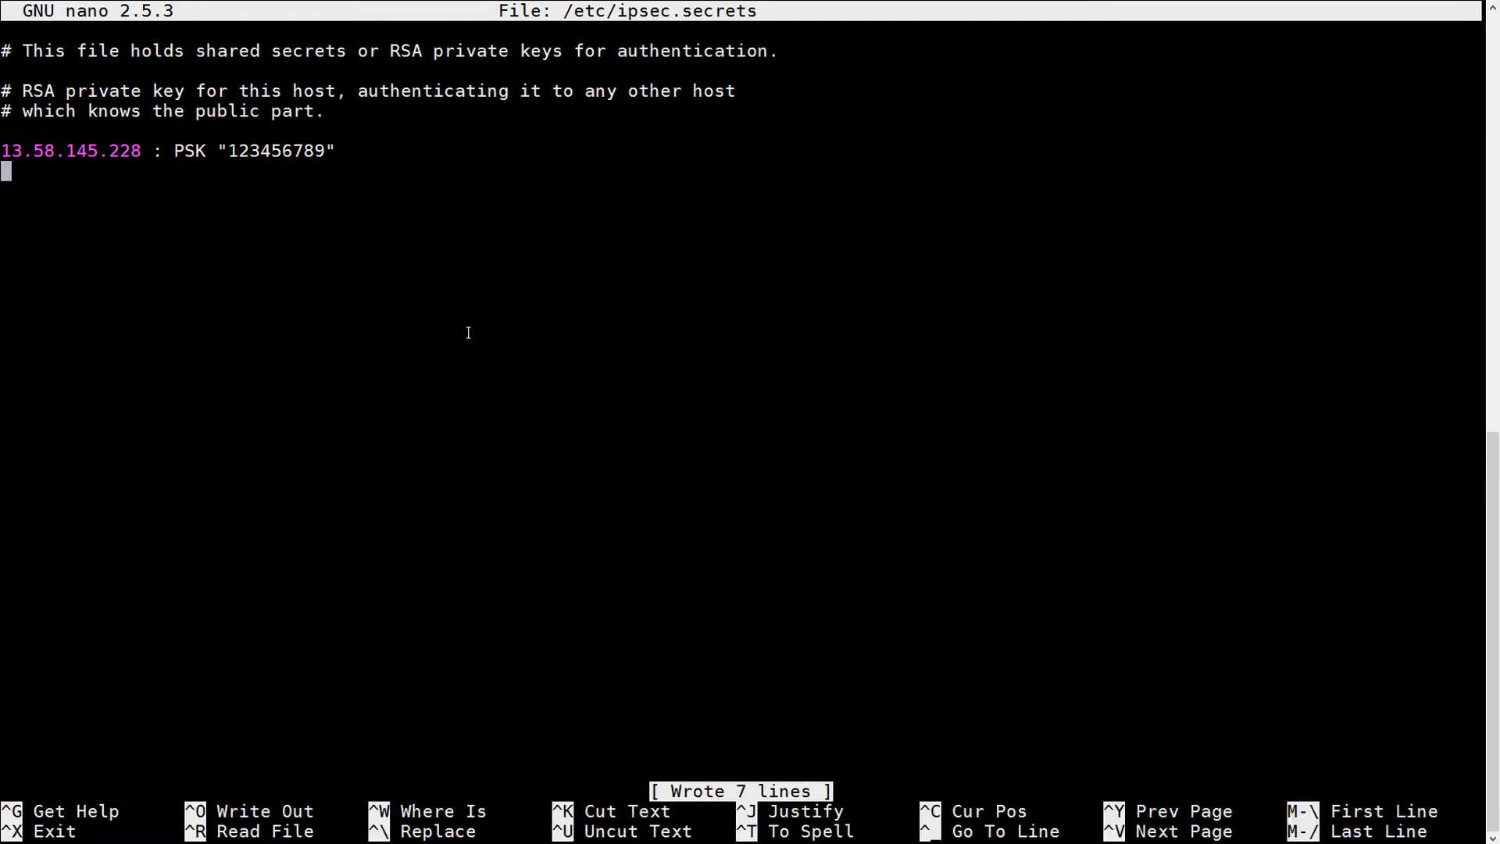
pyautogui.hotkey('ctrl', 'o')
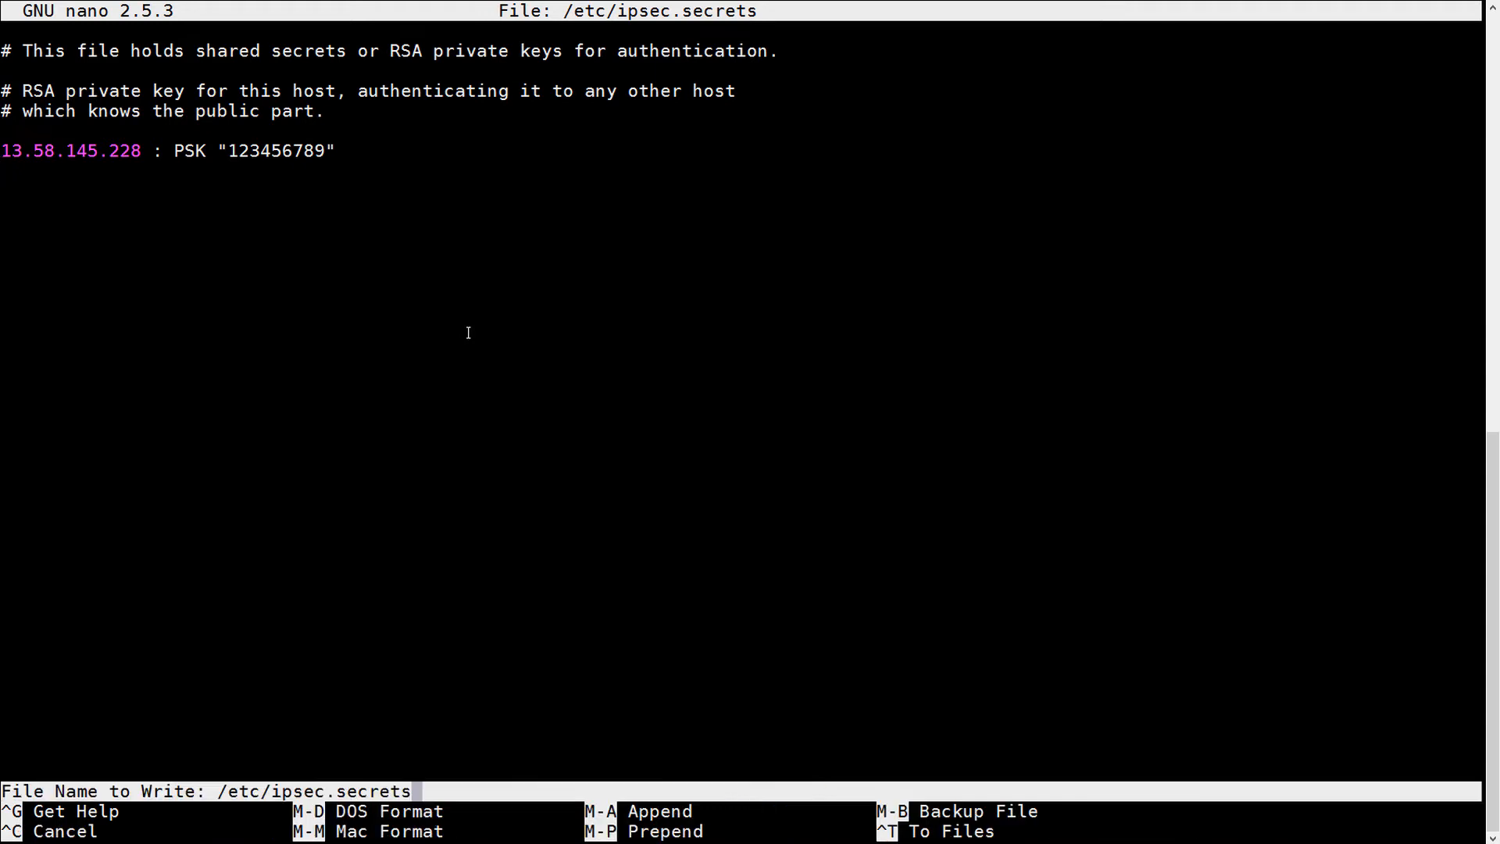
pyautogui.press('Return')
pyautogui.hotkey('ctrl', 'x')
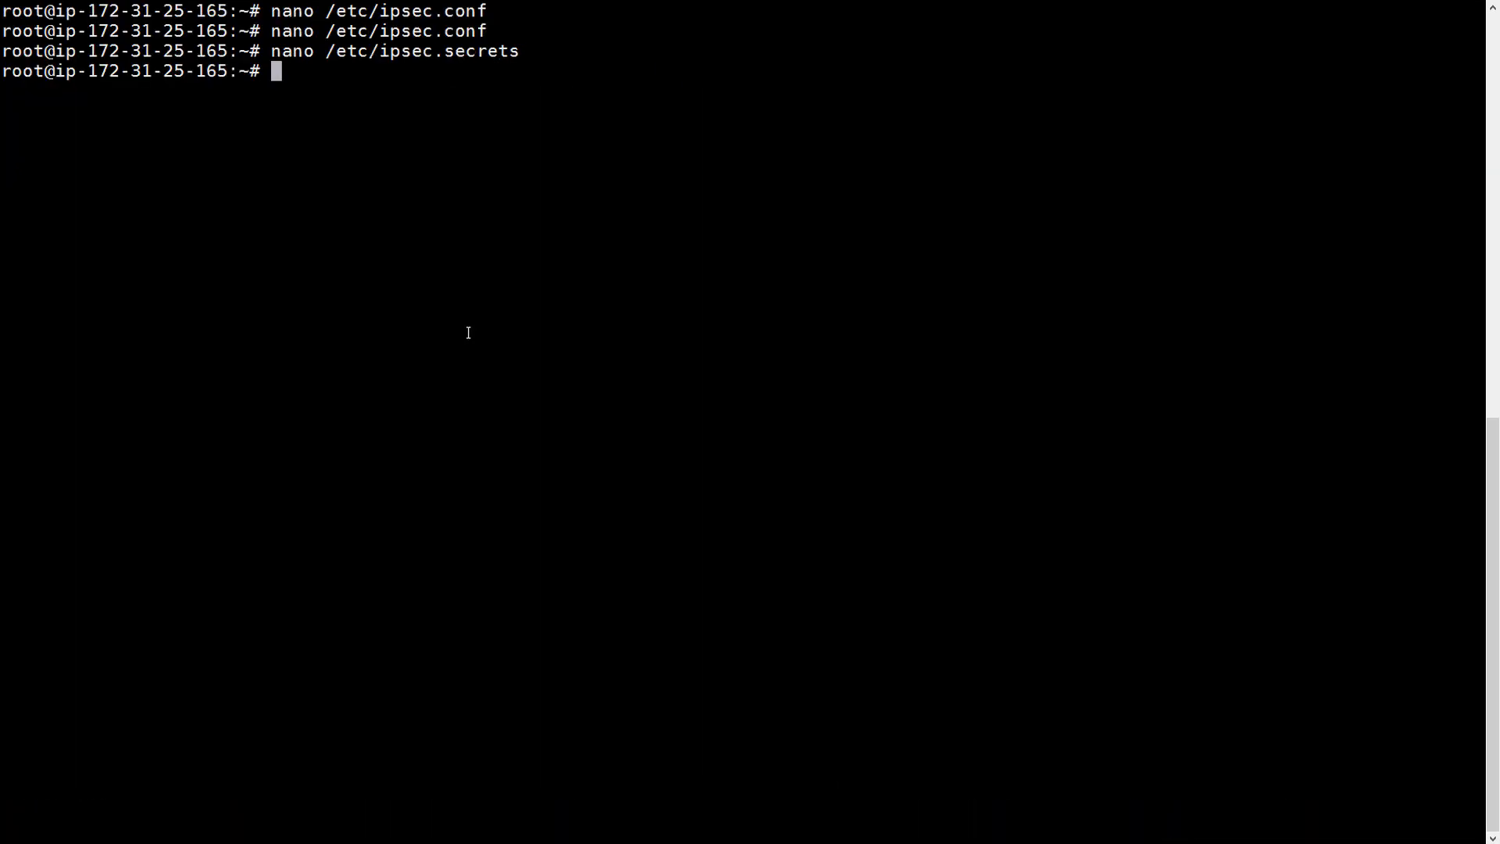
# - Uncomment net.ipv4.ip_forward=1 in /etc/sysctl.conf and save the file
pyautogui.write('nano /etc/')
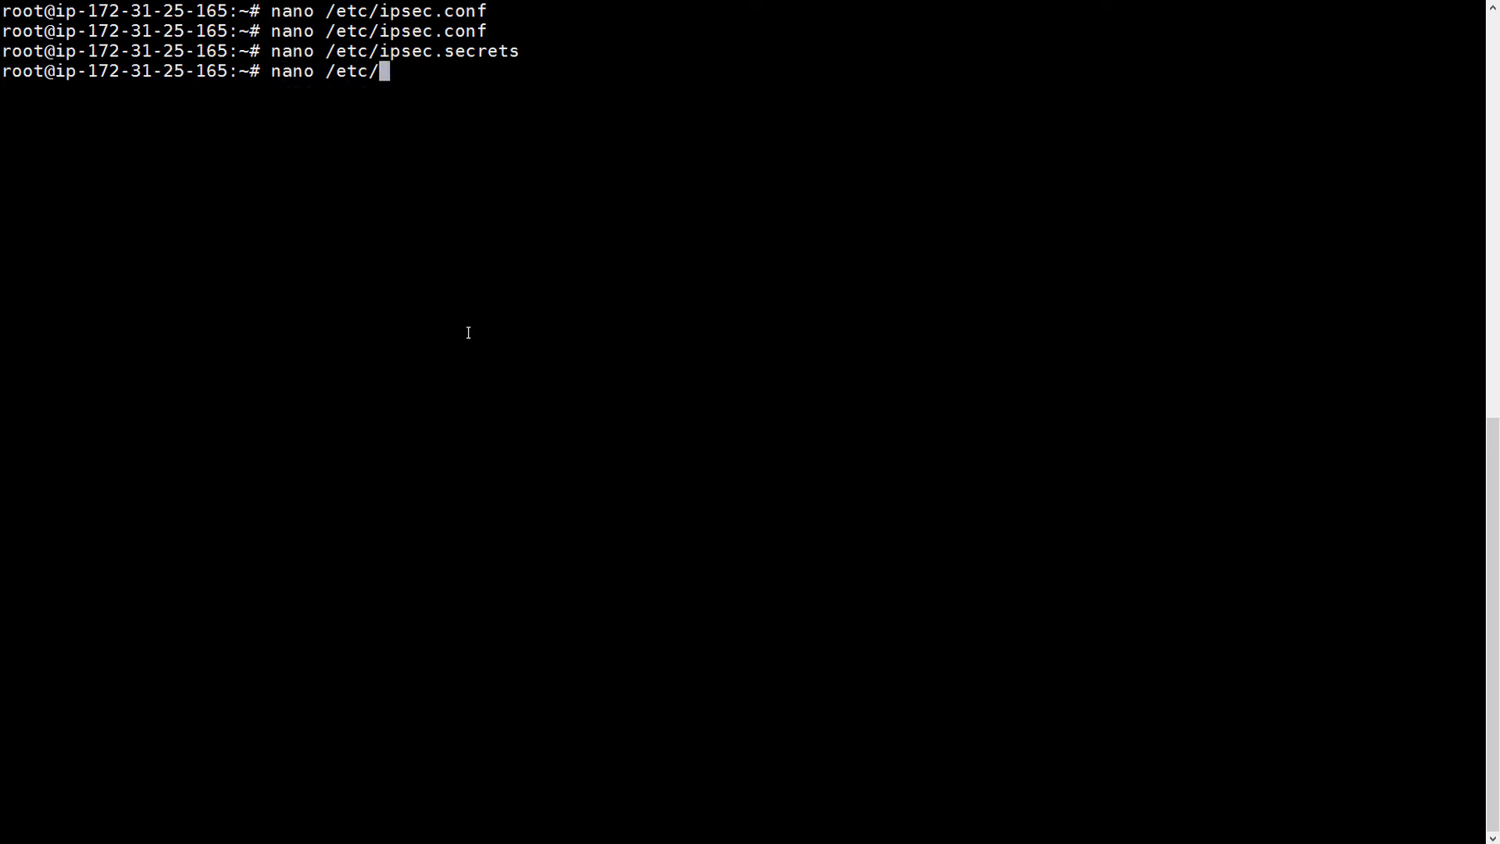
pyautogui.write('sysctl.conf')
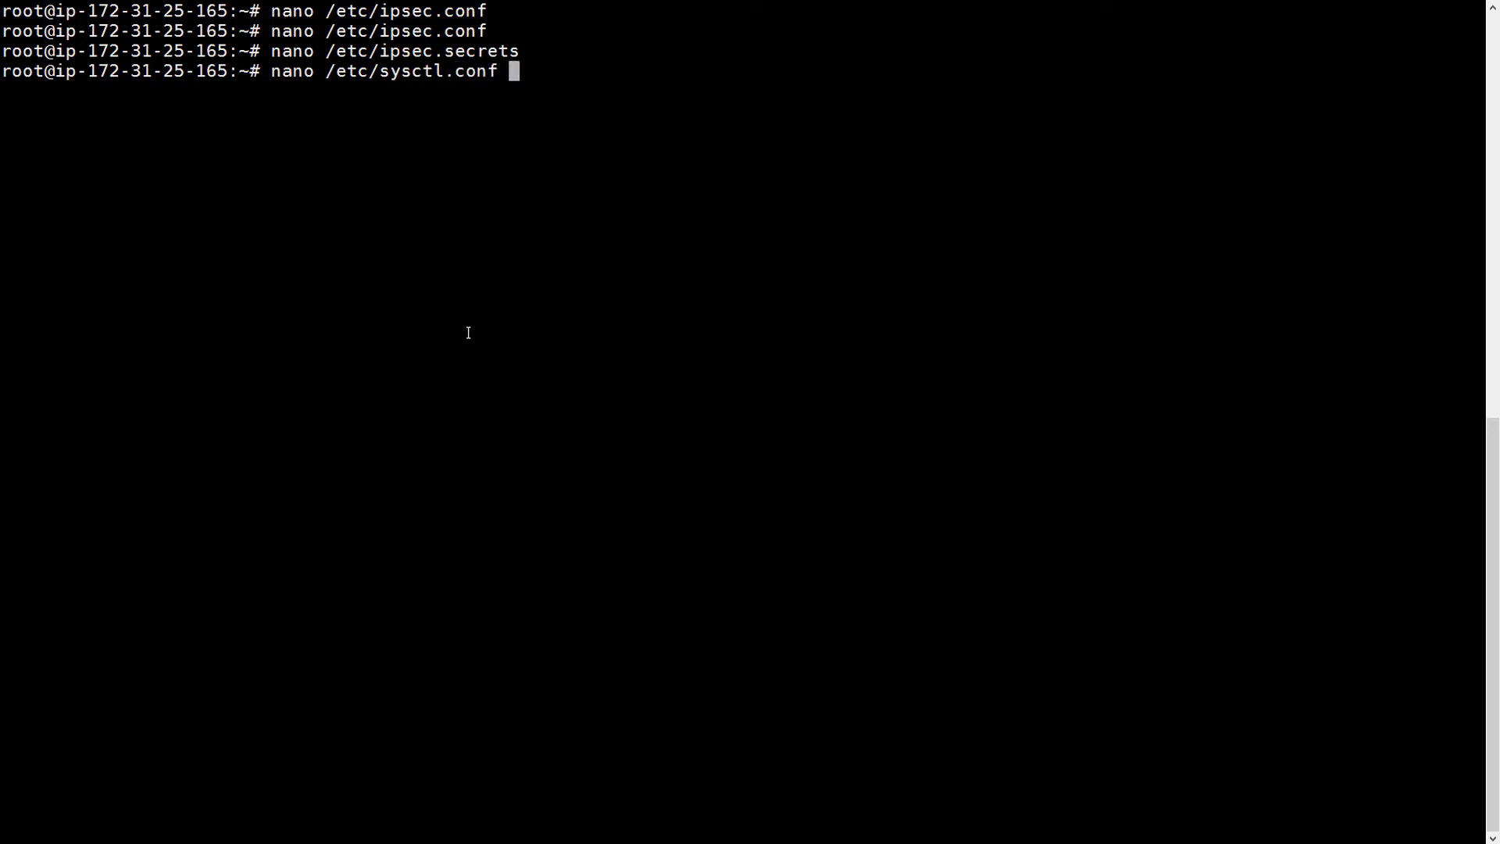
pyautogui.press('Return')
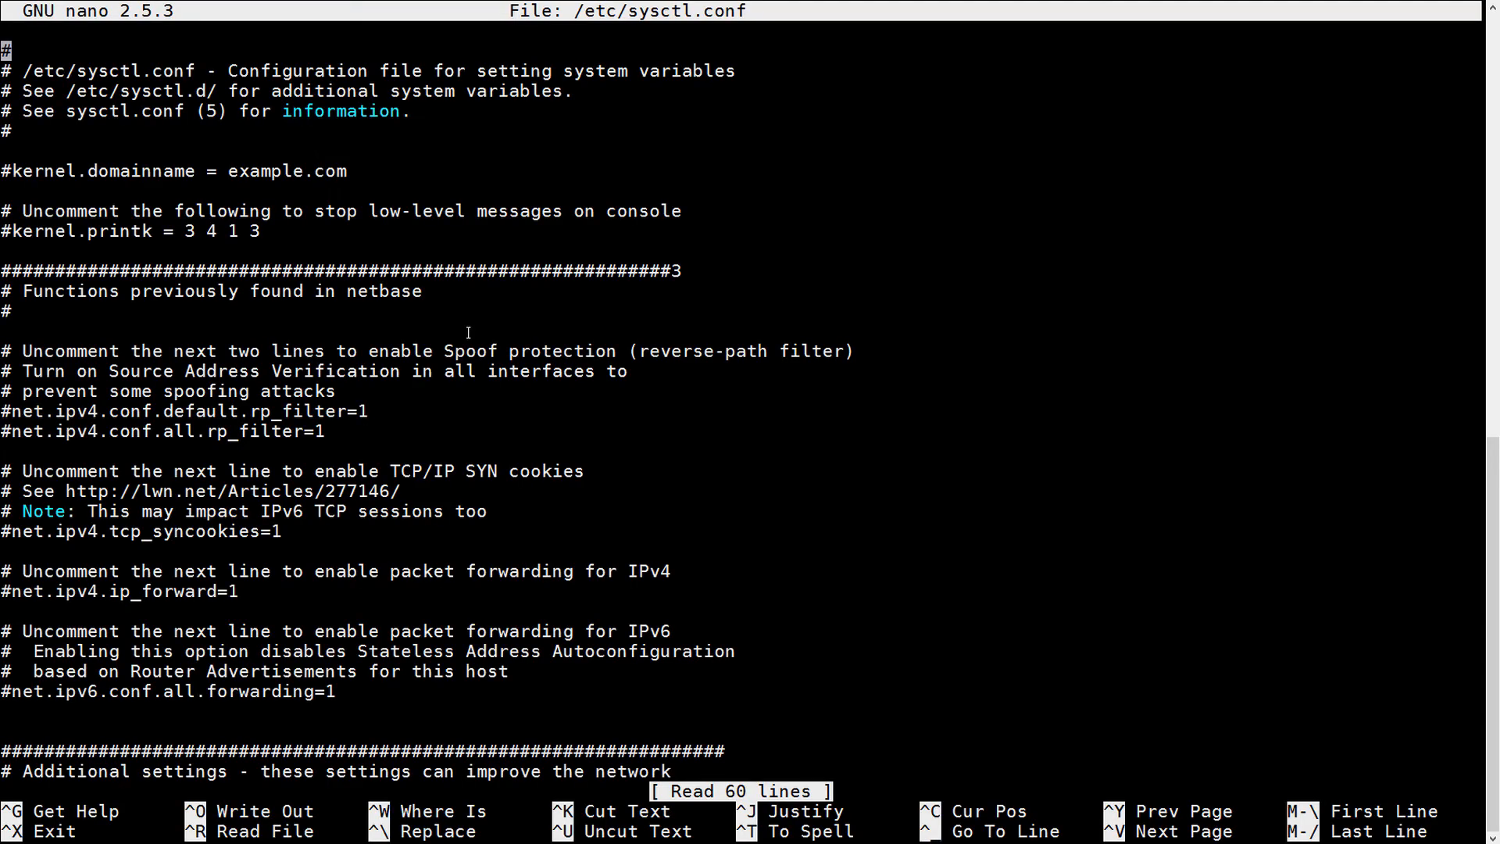
pyautogui.press('Down')
pyautogui.press('Down')
pyautogui.press('Down')
pyautogui.press('Down')
pyautogui.press('Down')
pyautogui.press('Down')
pyautogui.press('Down')
pyautogui.press('Down')
pyautogui.press('Down')
pyautogui.press('Down')
pyautogui.press('Down')
pyautogui.press('Down')
pyautogui.press('Down')
pyautogui.press('Down')
pyautogui.press('Down')
pyautogui.press('Down')
pyautogui.press('Down')
pyautogui.press('Down')
pyautogui.press('Down')
pyautogui.press('Down')
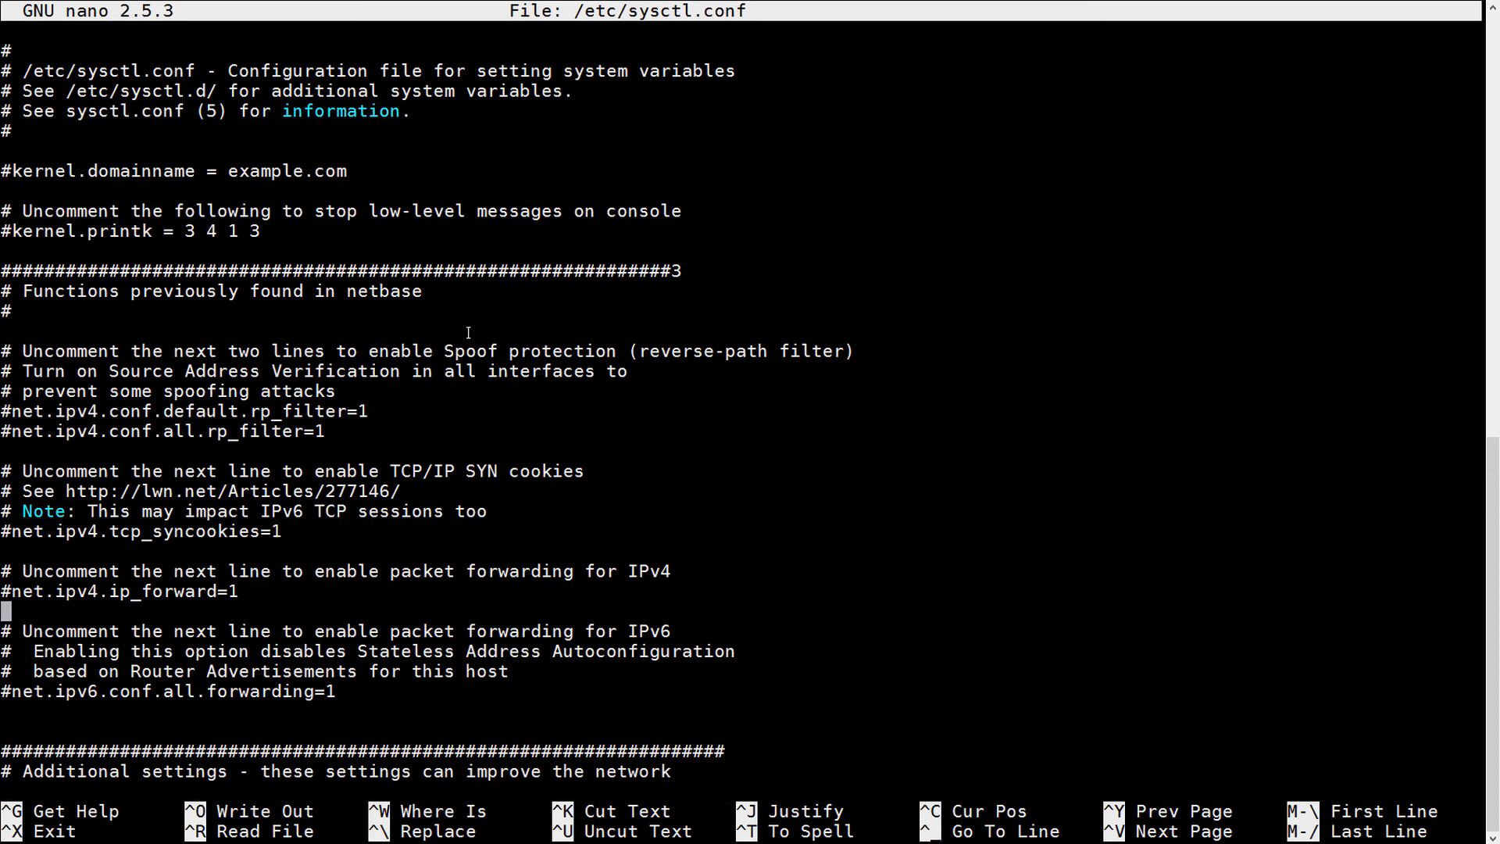
pyautogui.press('Up')
pyautogui.press('Delete')
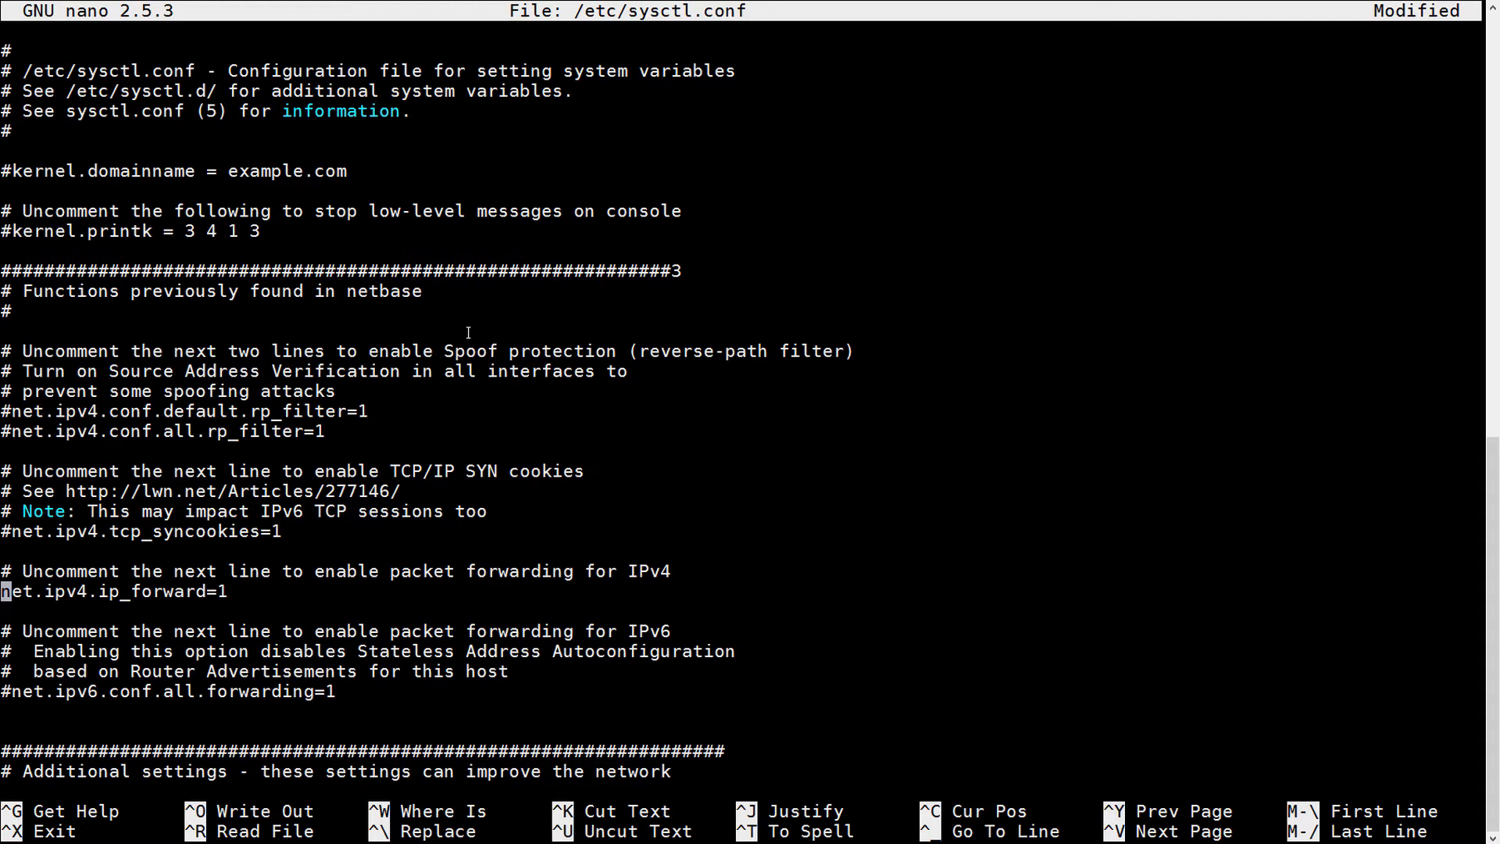
pyautogui.hotkey('ctrl', 'o')
pyautogui.press('Return')
pyautogui.hotkey('ctrl', 'x')
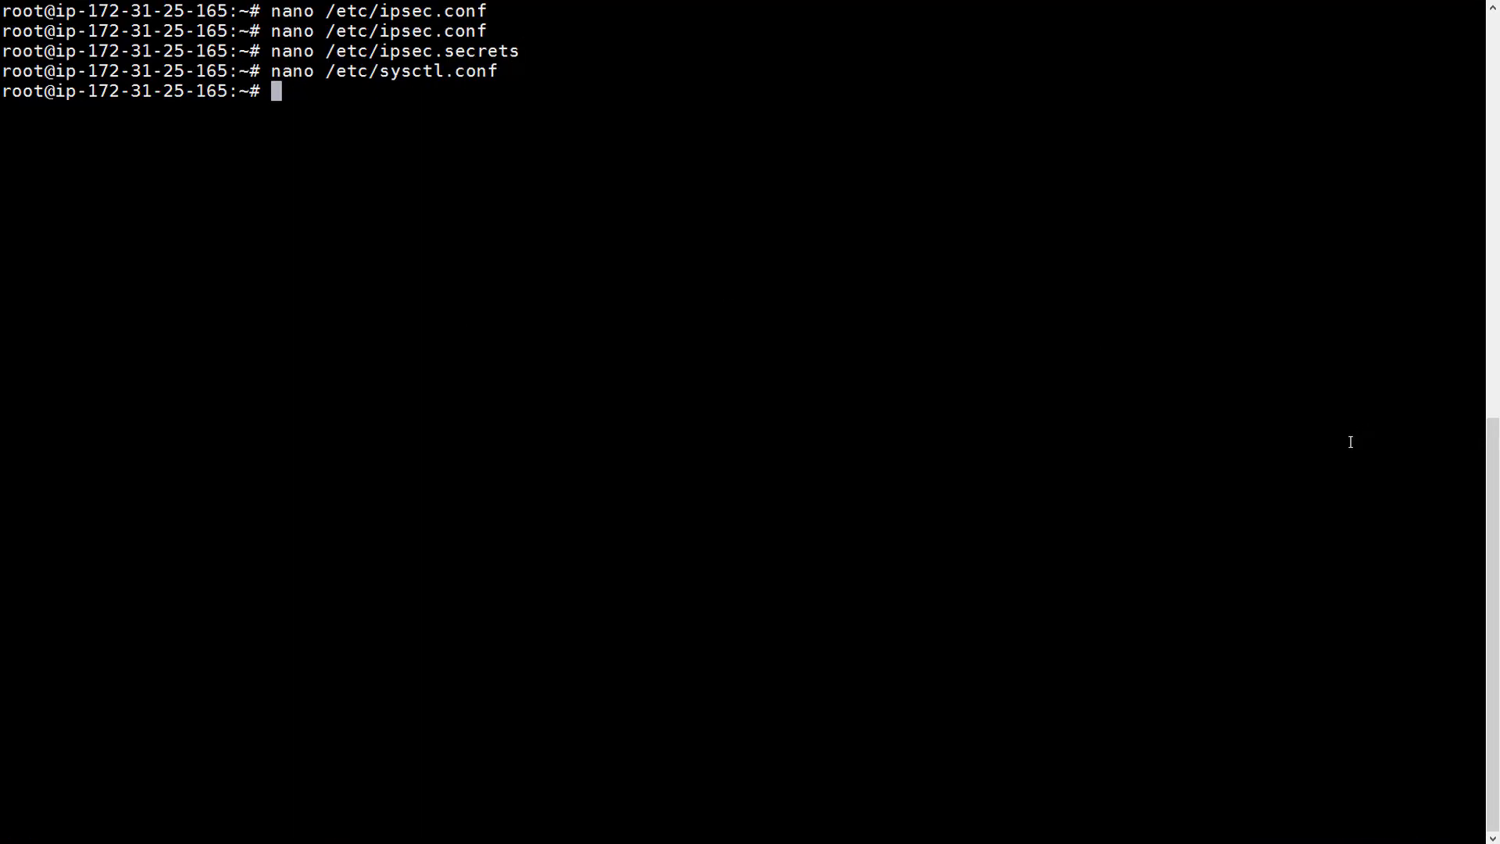
# - Reload kernel settings with sysctl -p so net.ipv4.ip_forward = 1 takes effect
pyautogui.write('sysctl -p')
pyautogui.press('Return')
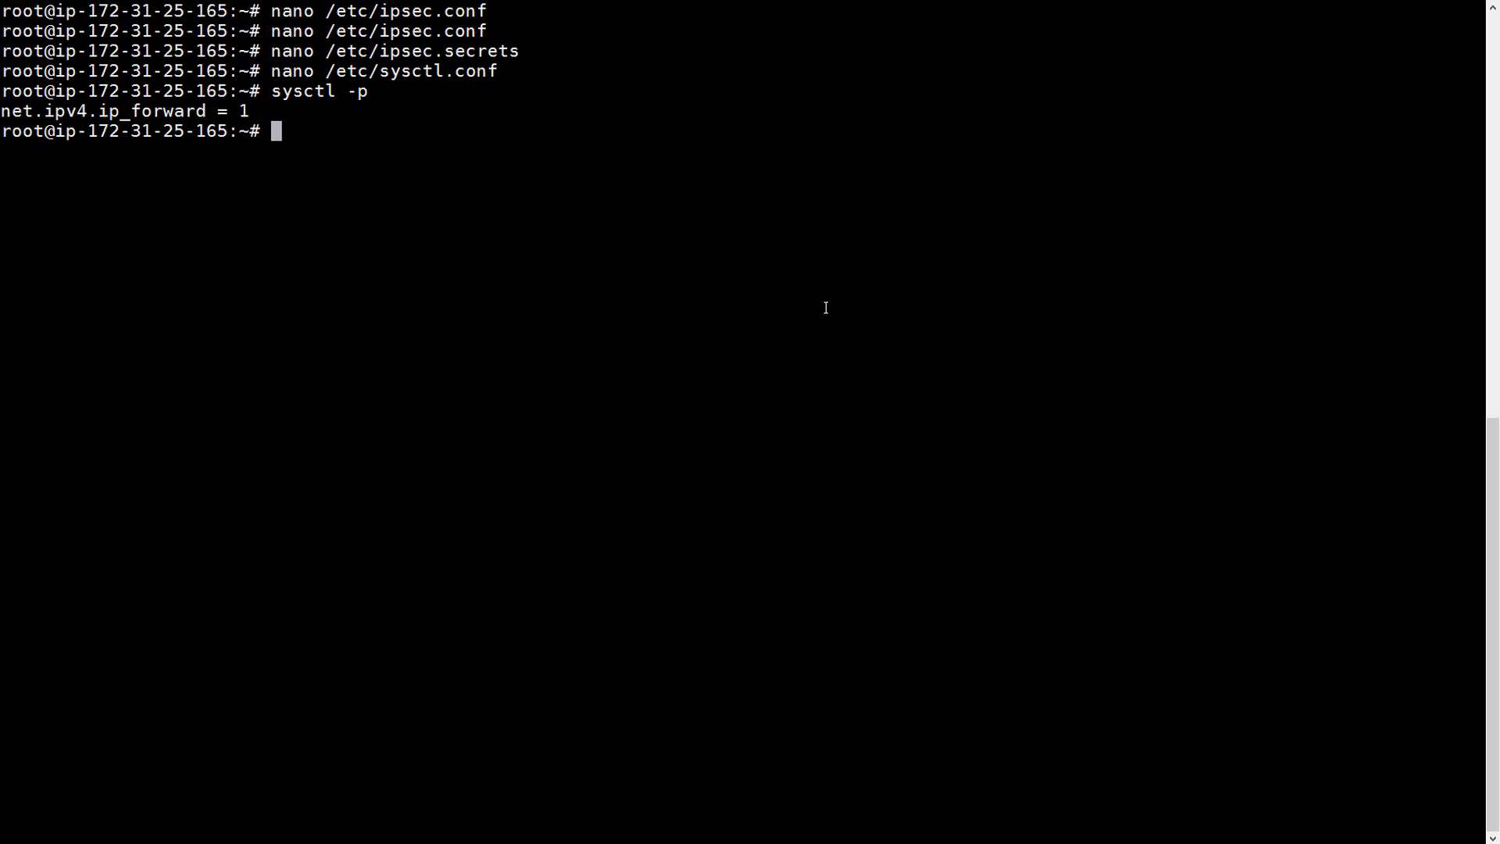
pyautogui.rightClick(688, 350)
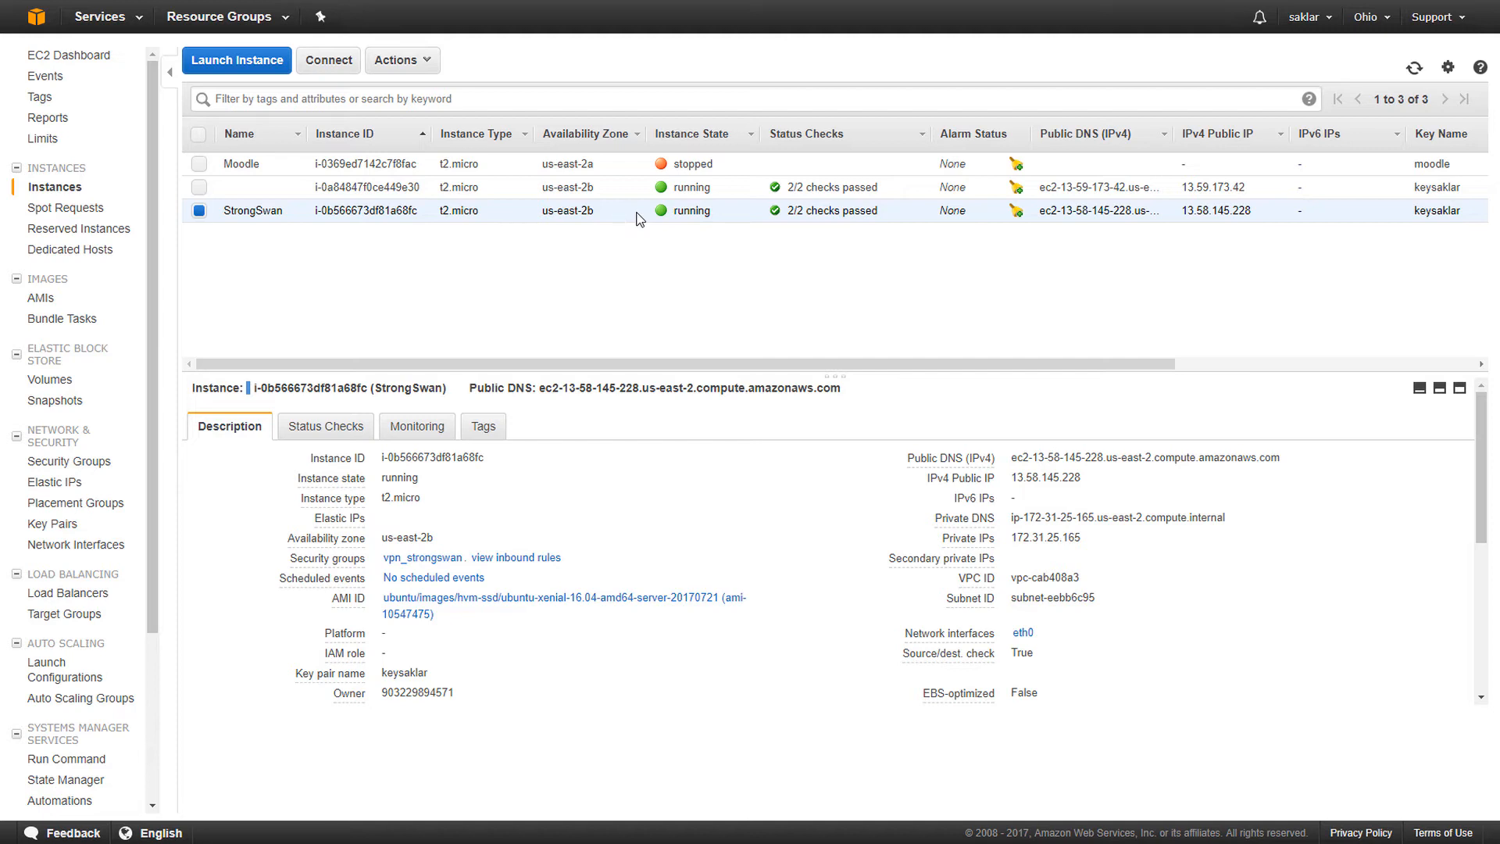
# - Disable the StrongSwan instance's source/destination check via Networking > Change Source/Dest. Check
pyautogui.rightClick(593, 211)
pyautogui.click(432, 317)
pyautogui.rightClick(602, 215)
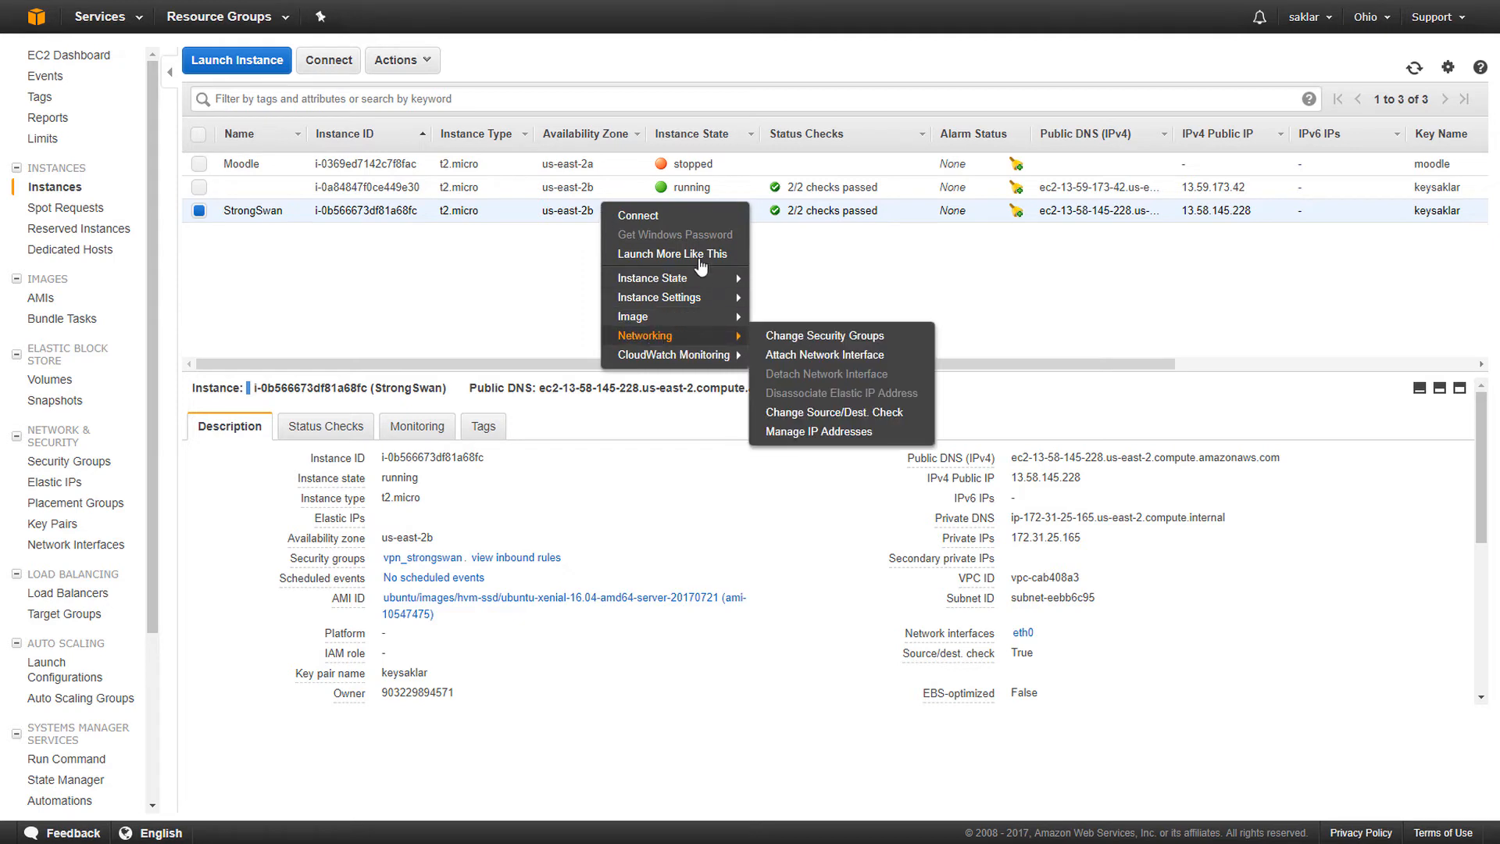
pyautogui.moveTo(723, 338)
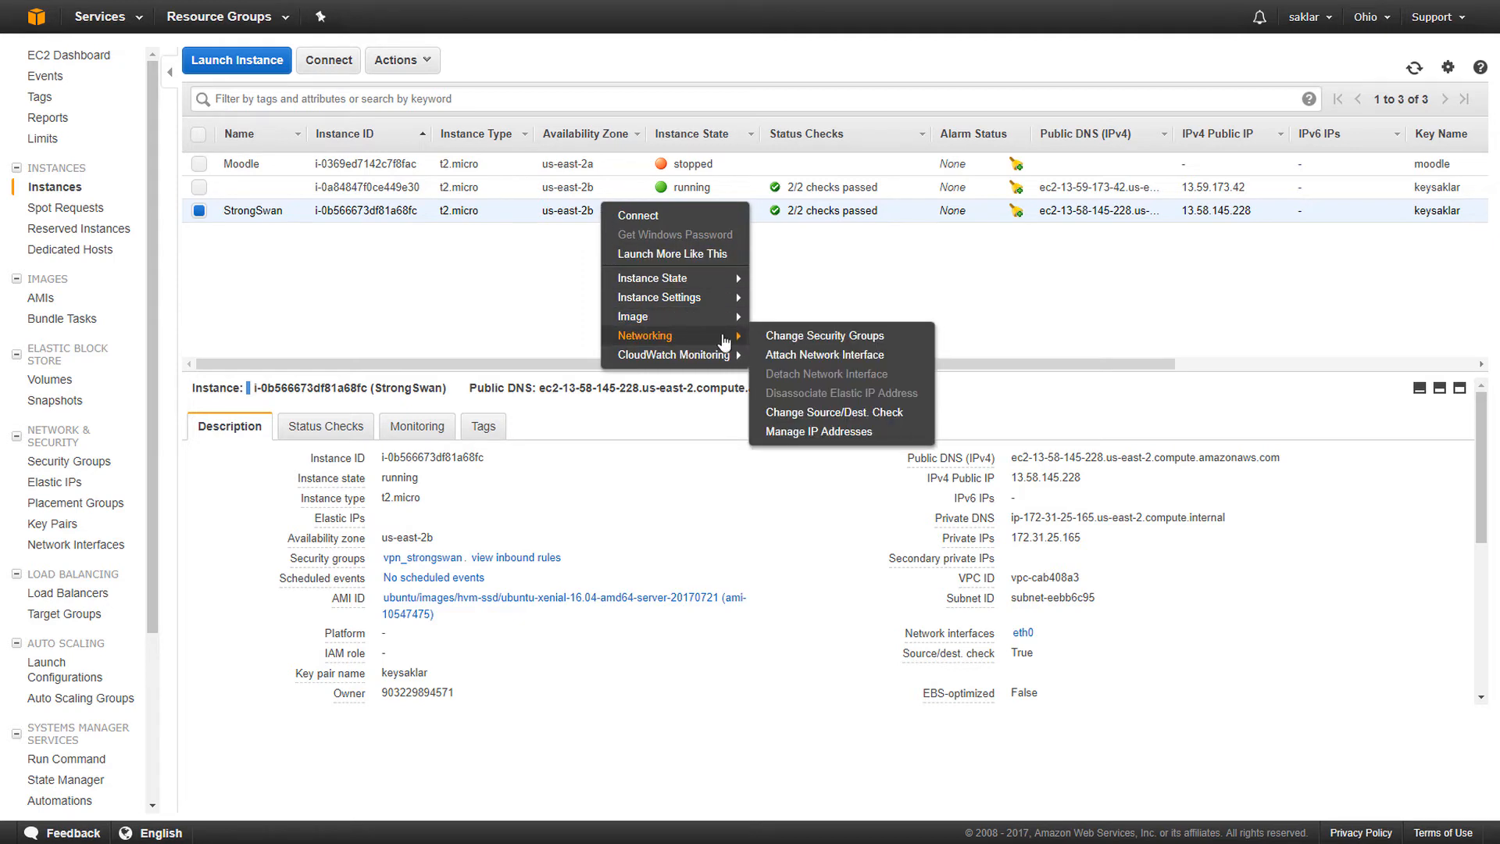
pyautogui.click(868, 423)
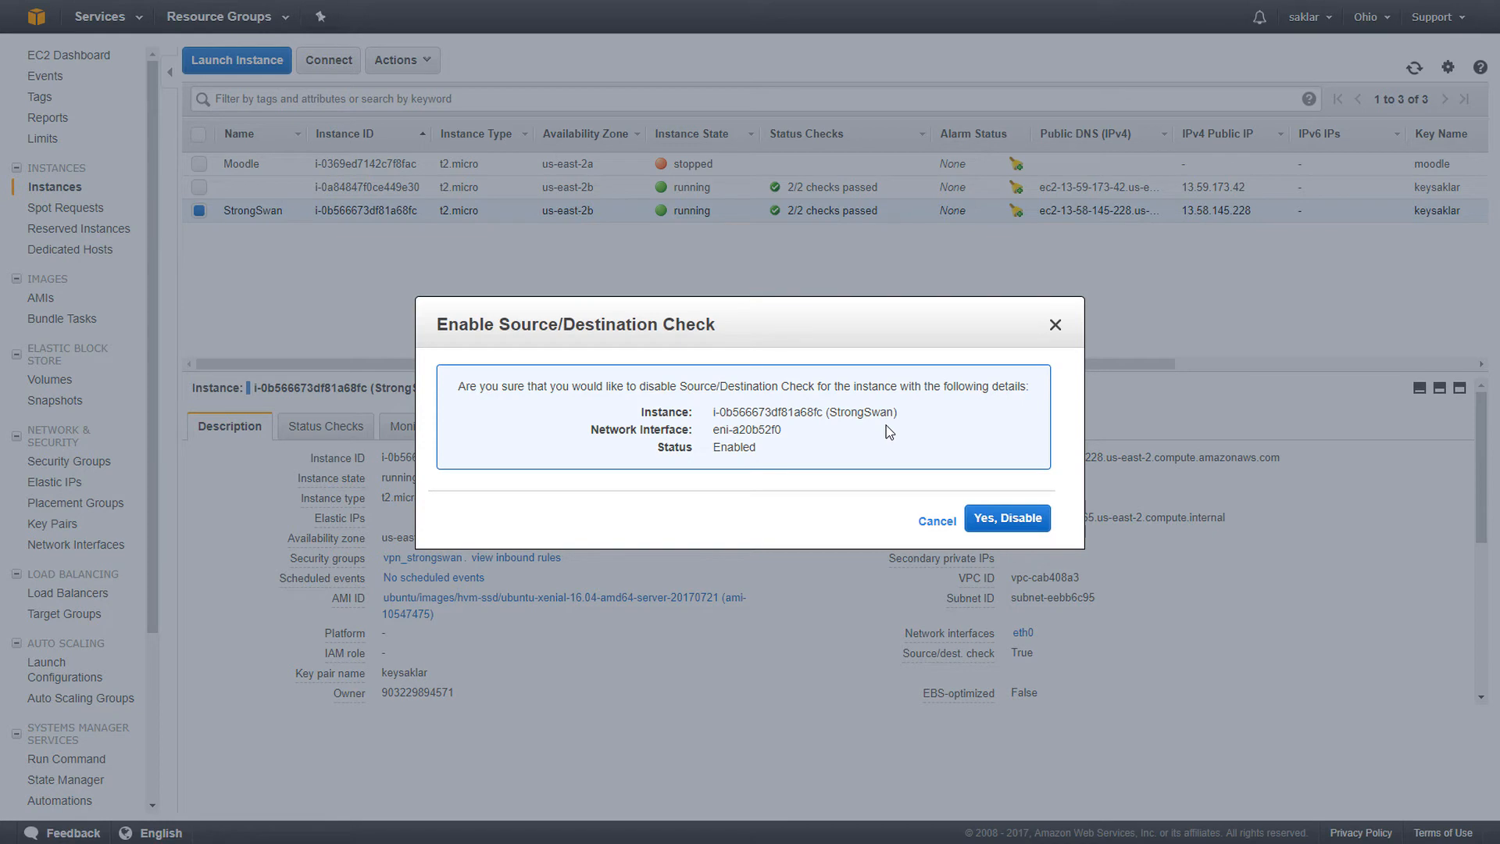
pyautogui.click(1011, 522)
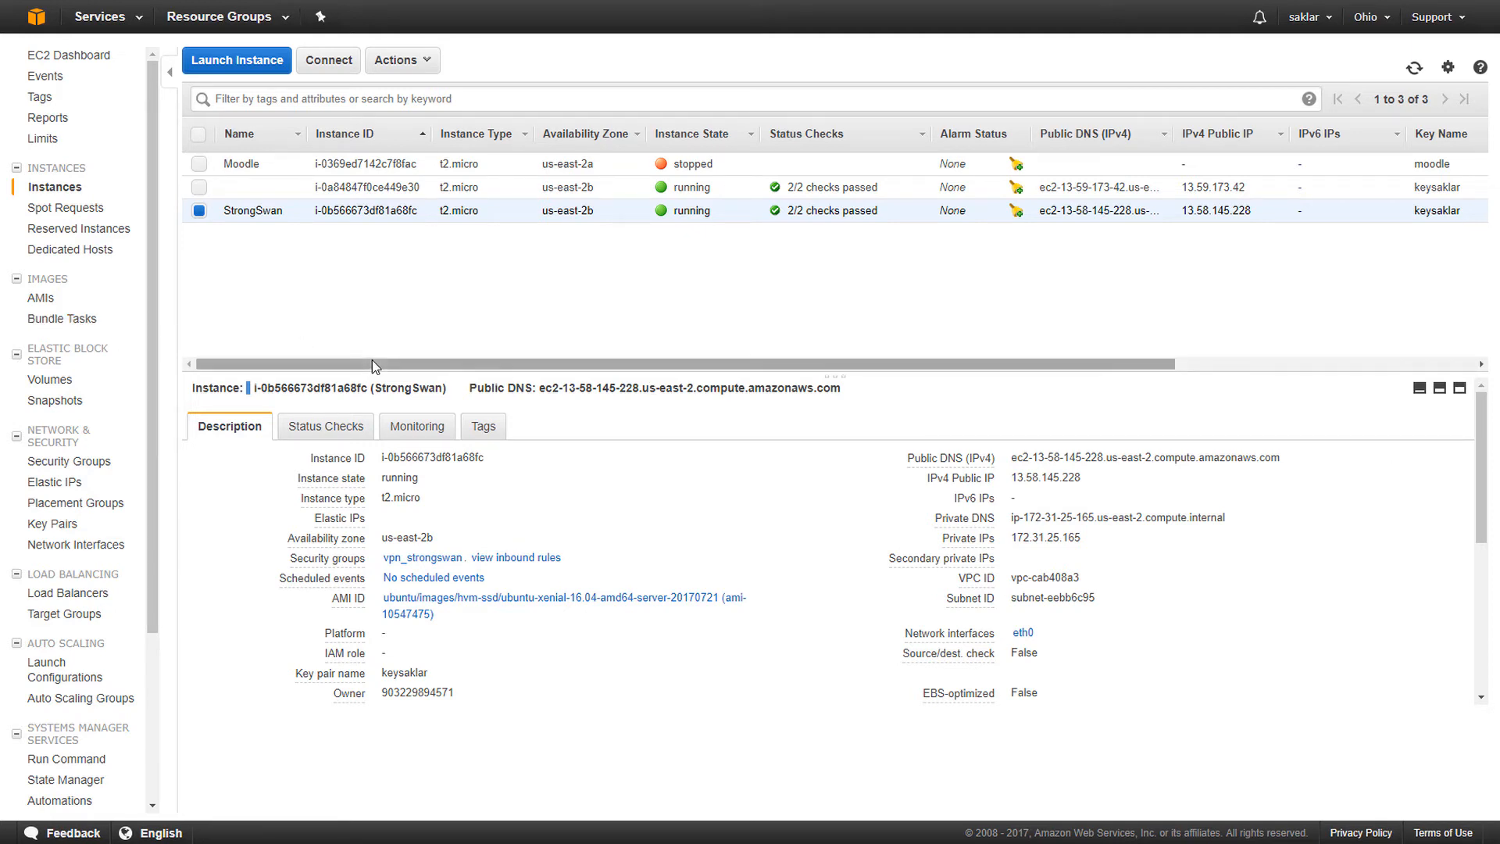
# - In the VPC console, show the routes of route table rtb-ea21a583
pyautogui.click(113, 24)
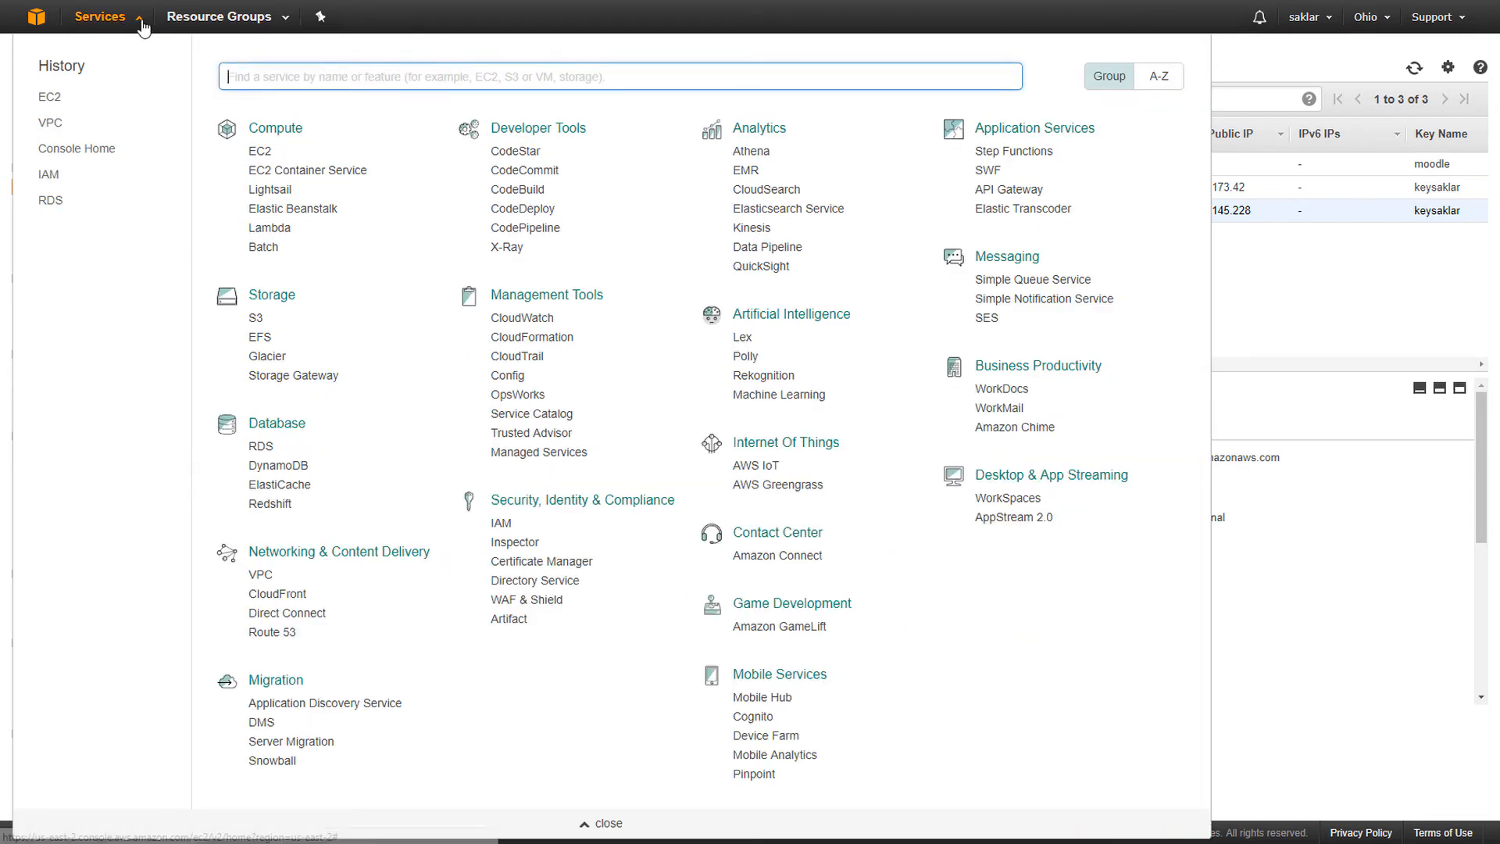
pyautogui.click(121, 26)
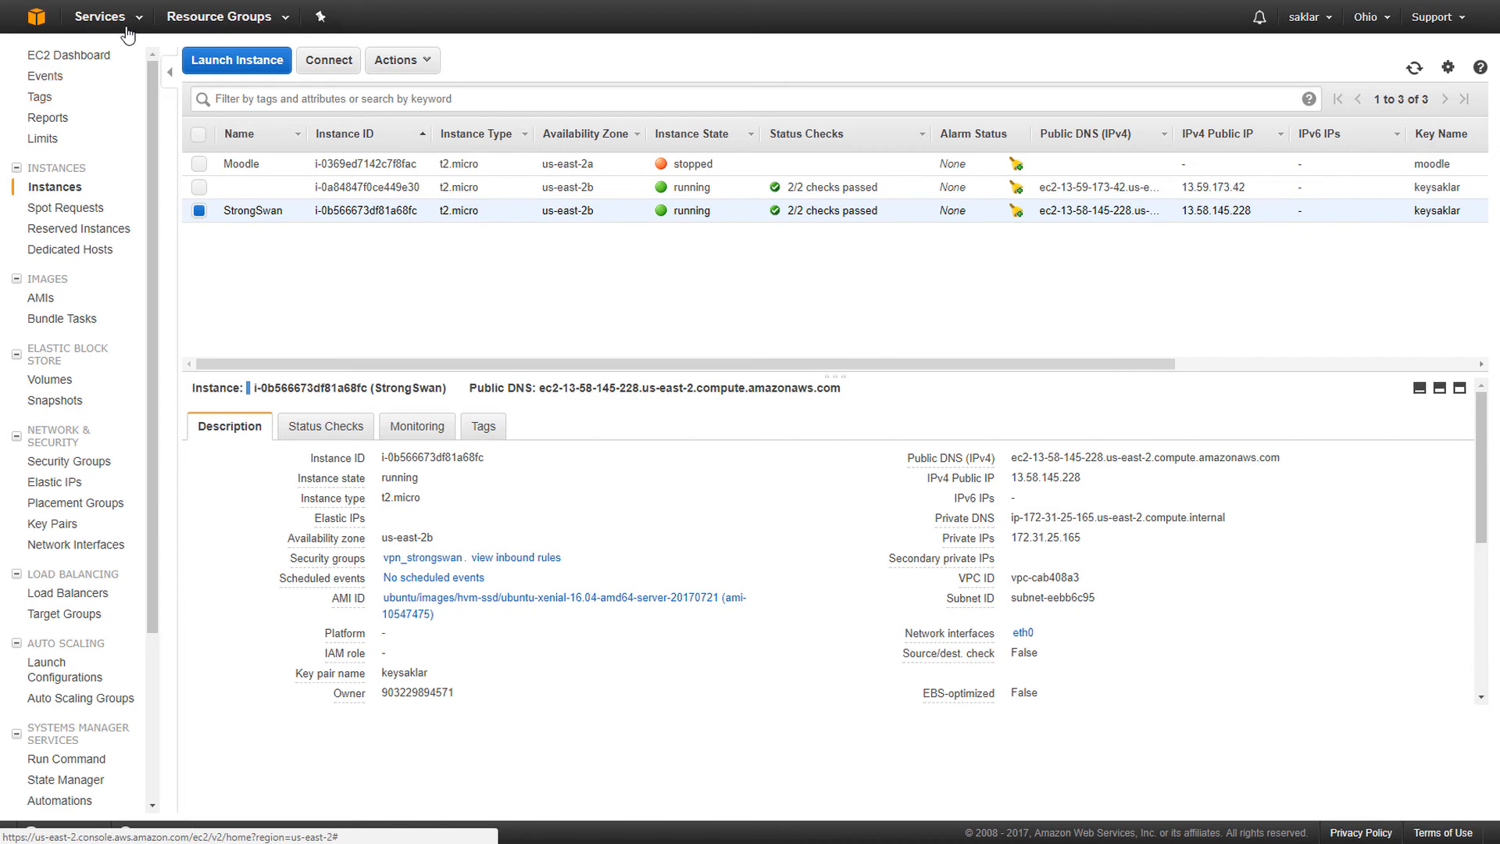
pyautogui.click(128, 25)
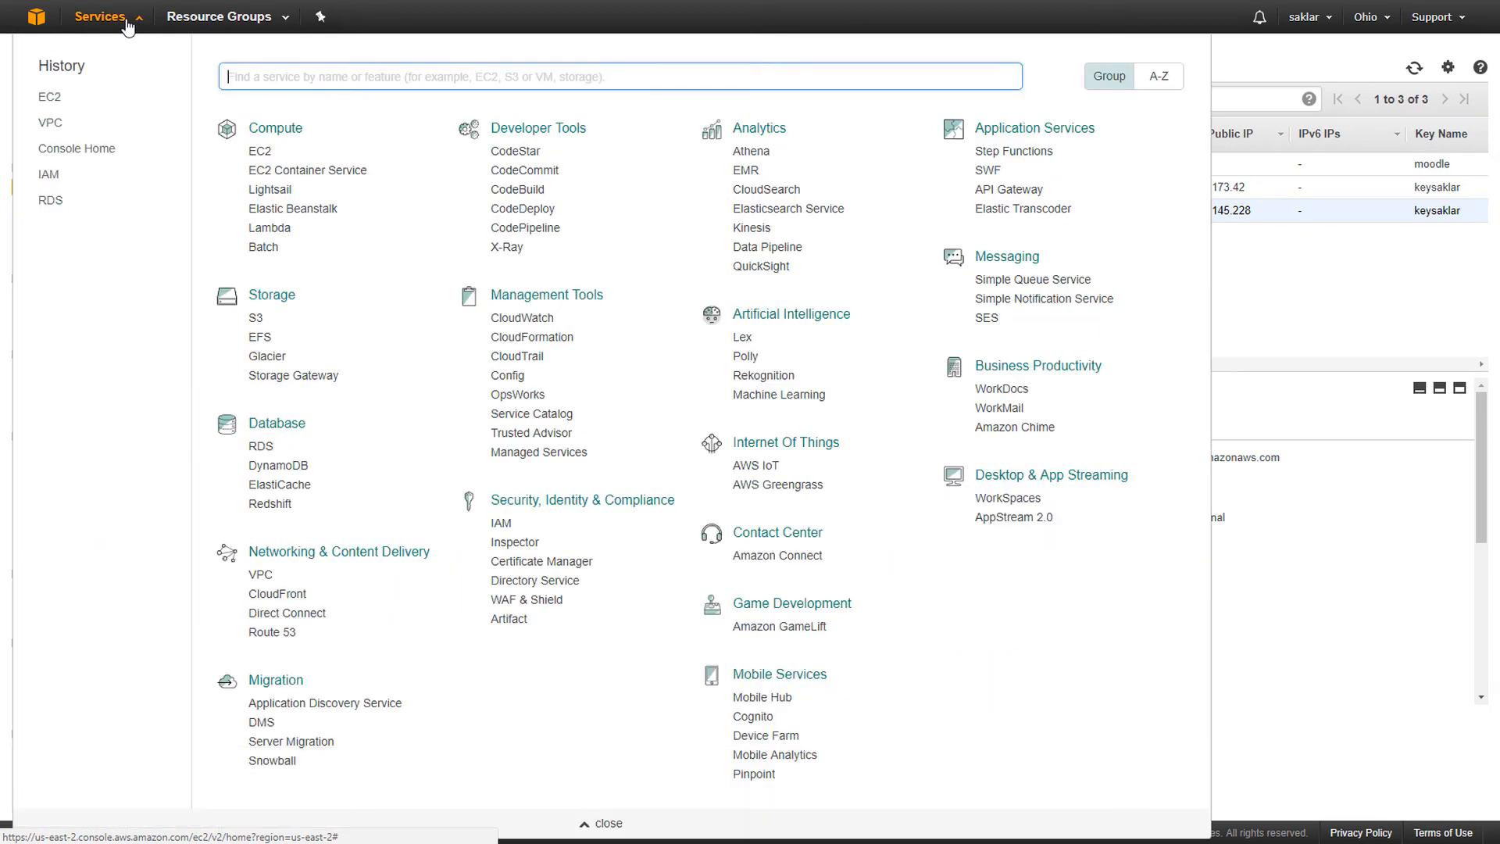
pyautogui.click(52, 125)
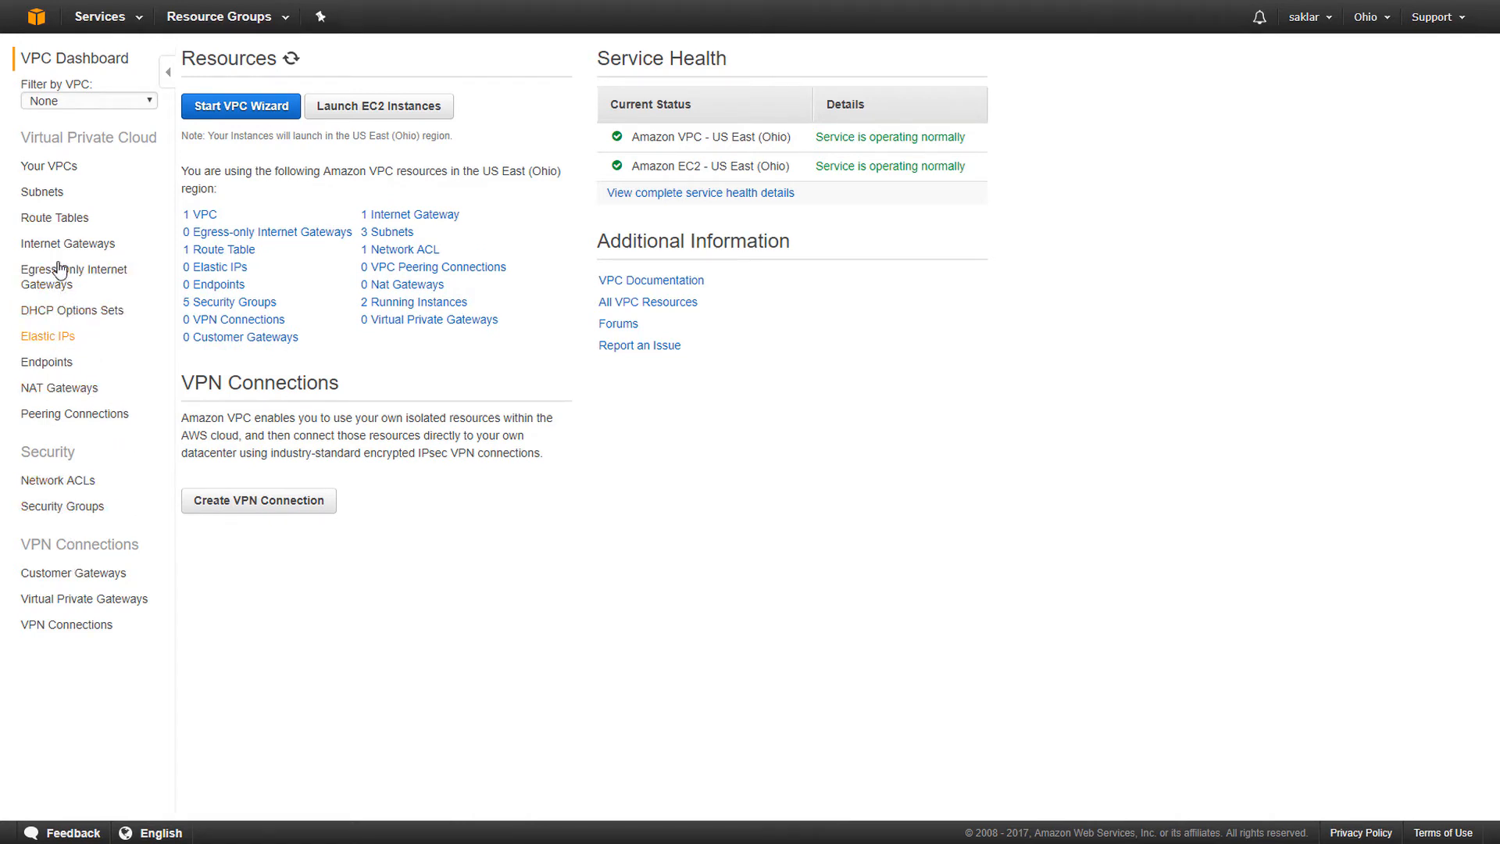
pyautogui.click(68, 221)
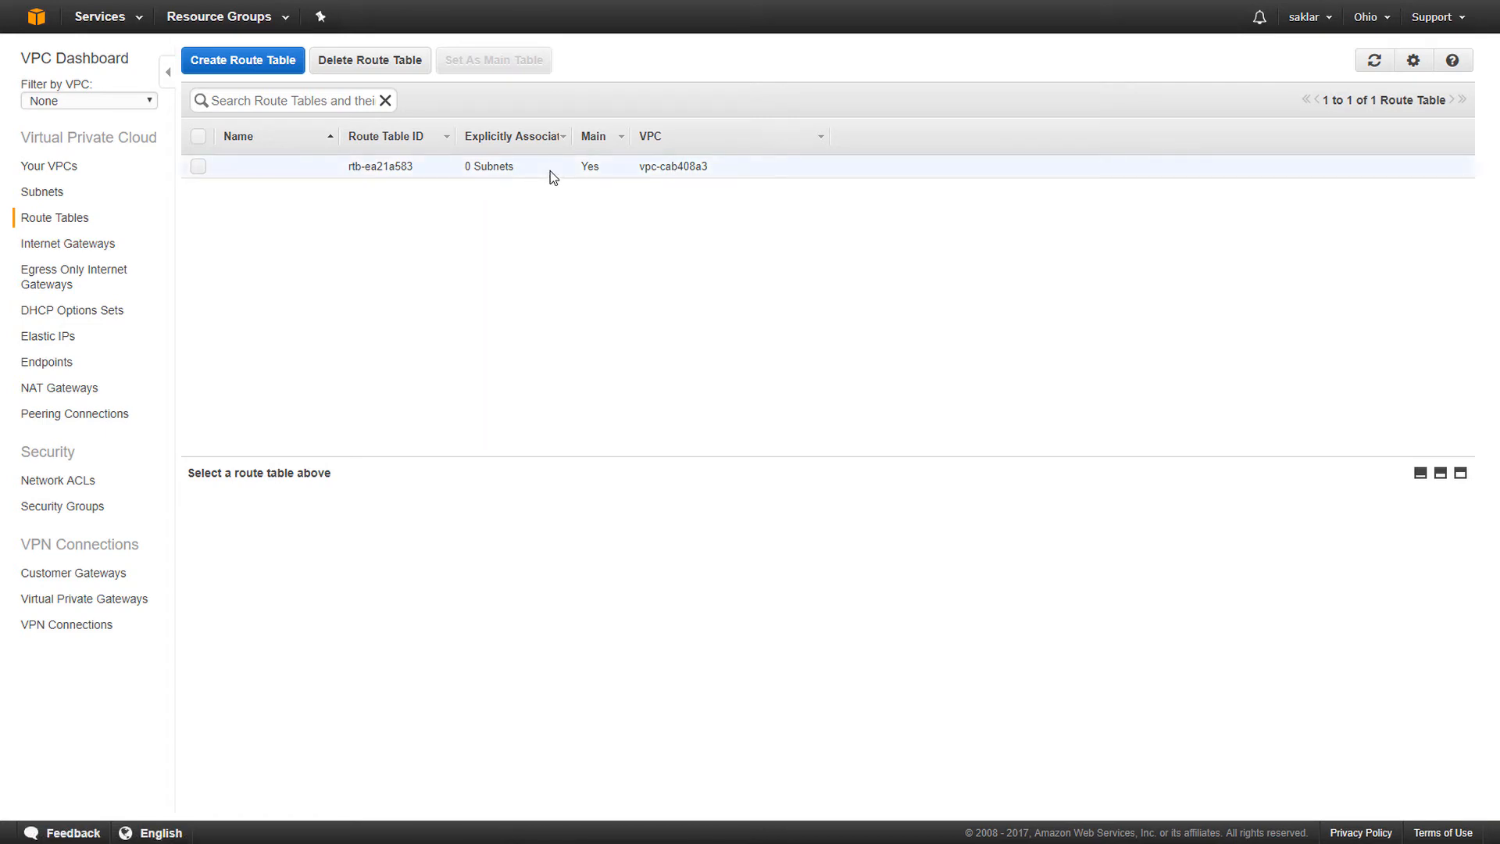
pyautogui.click(491, 167)
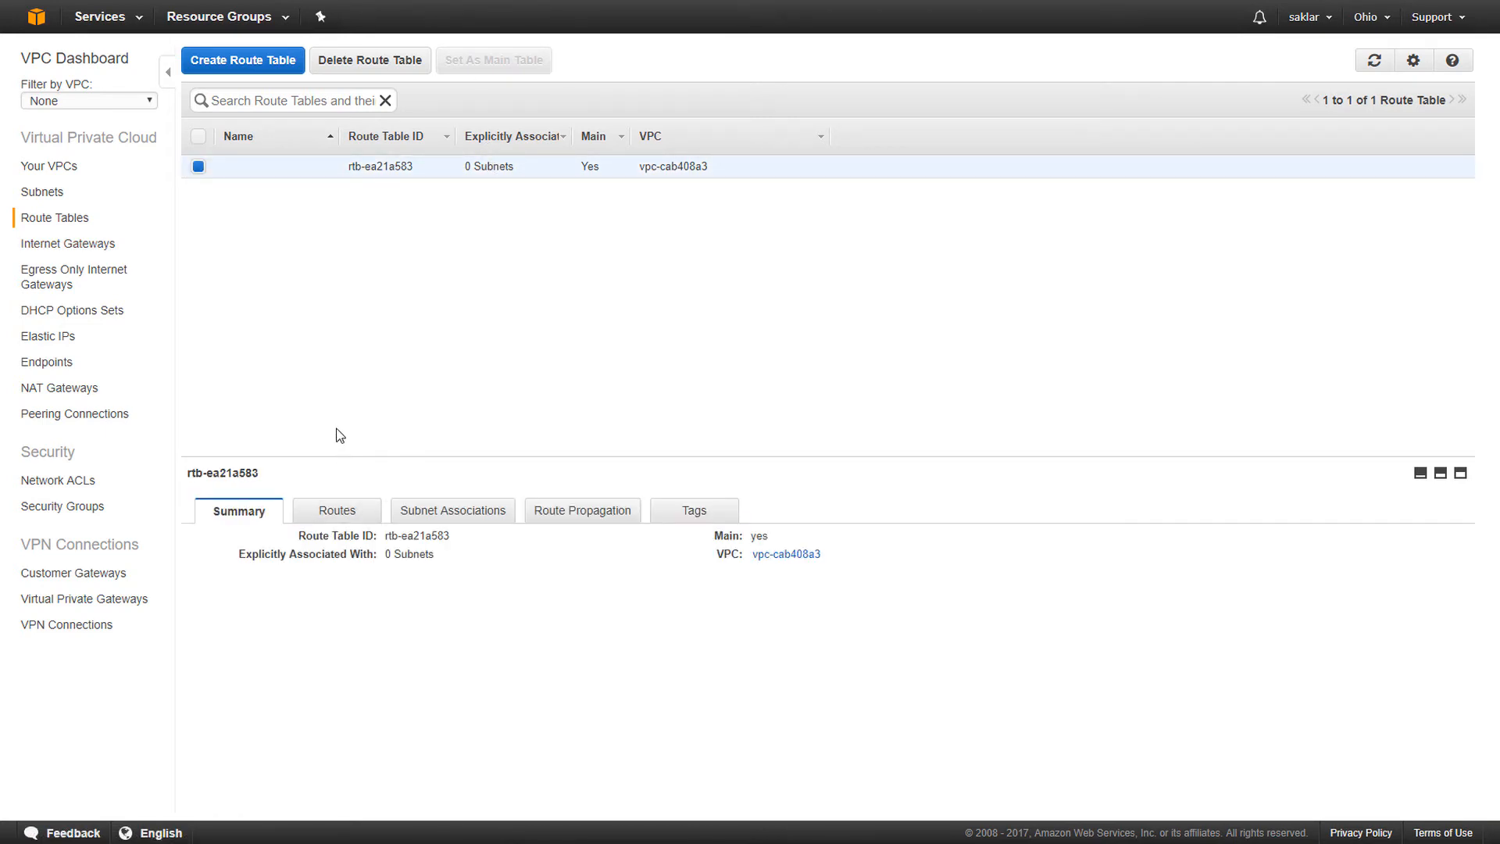
pyautogui.click(357, 520)
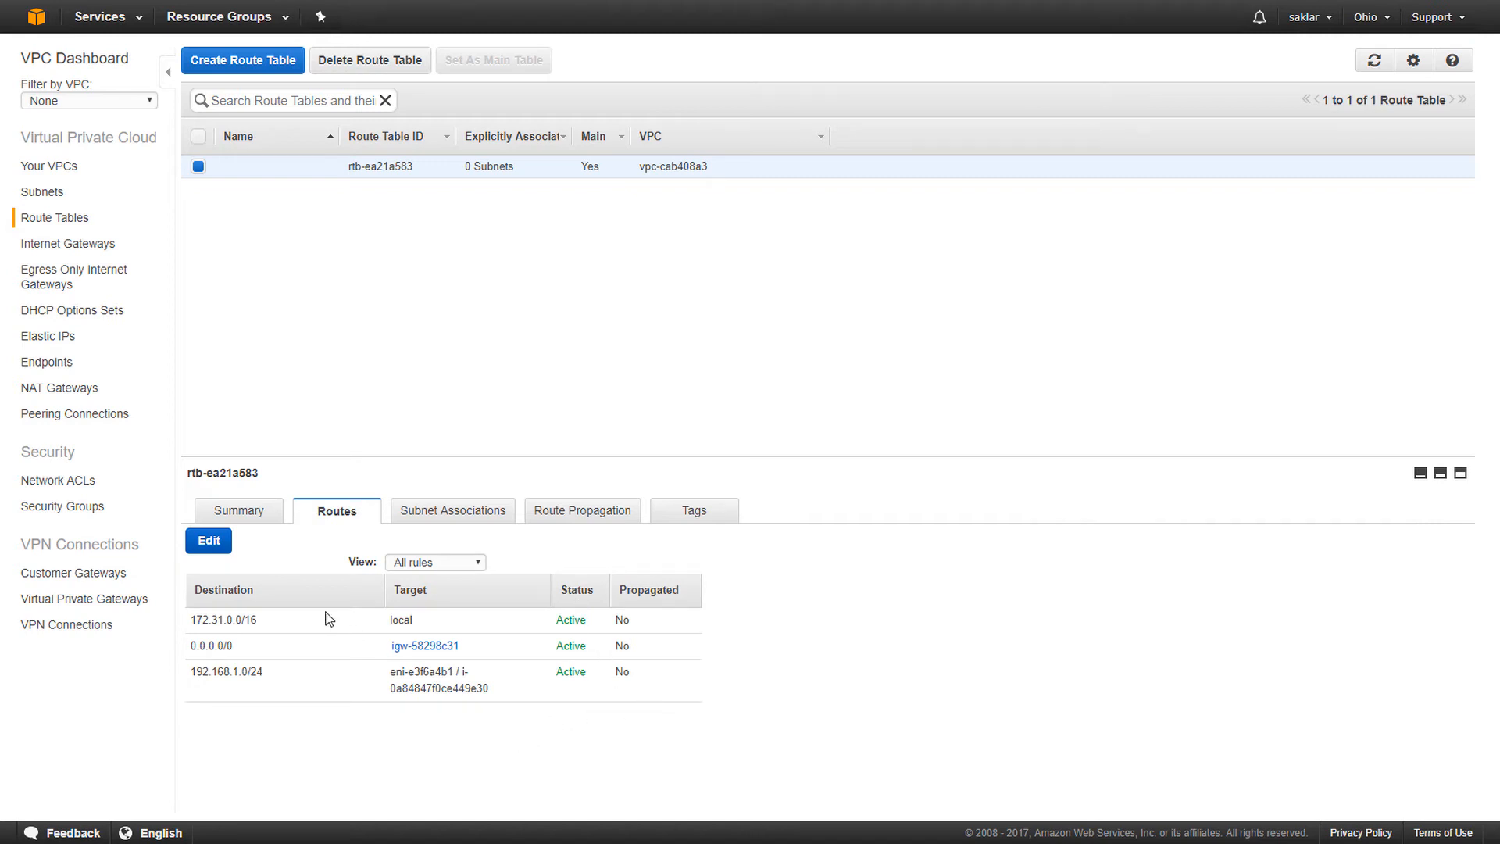
# - Replace the old 192.168.1.0/24 route with one targeting the StrongSwan instance, and save
pyautogui.click(209, 541)
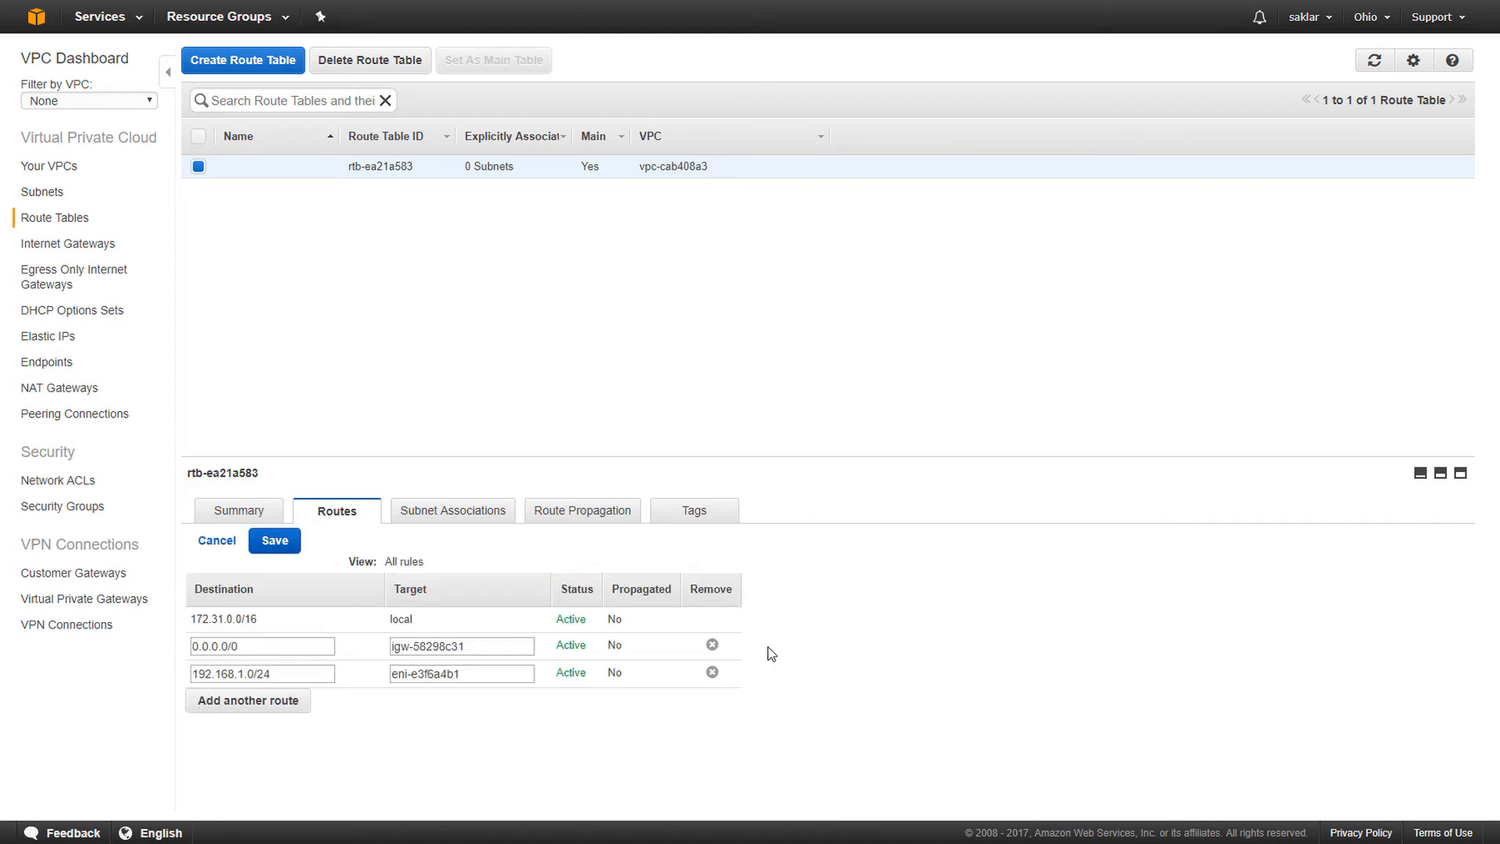
pyautogui.click(711, 673)
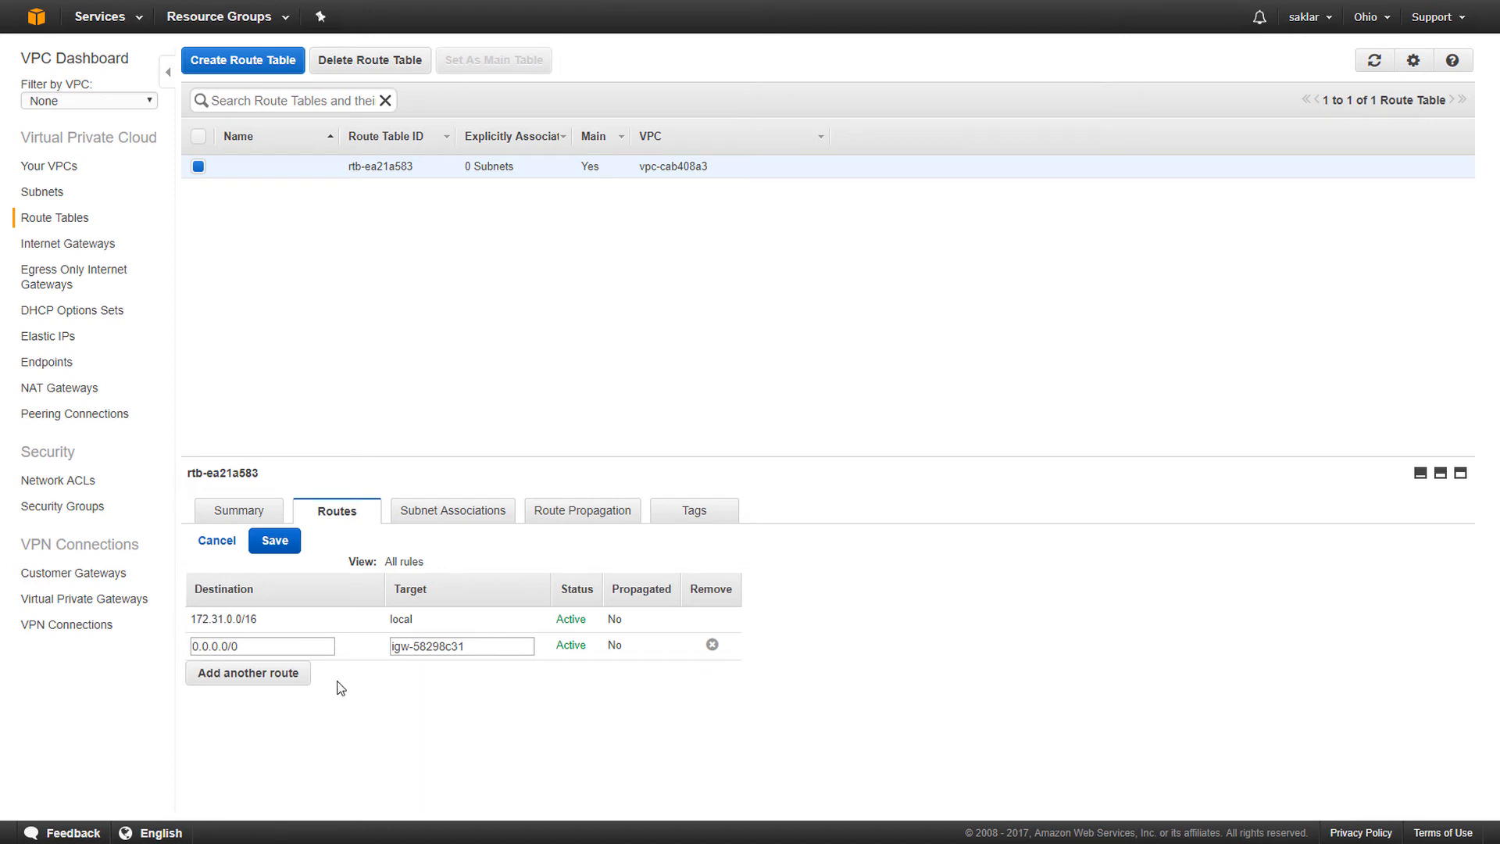
pyautogui.click(250, 676)
pyautogui.click(263, 676)
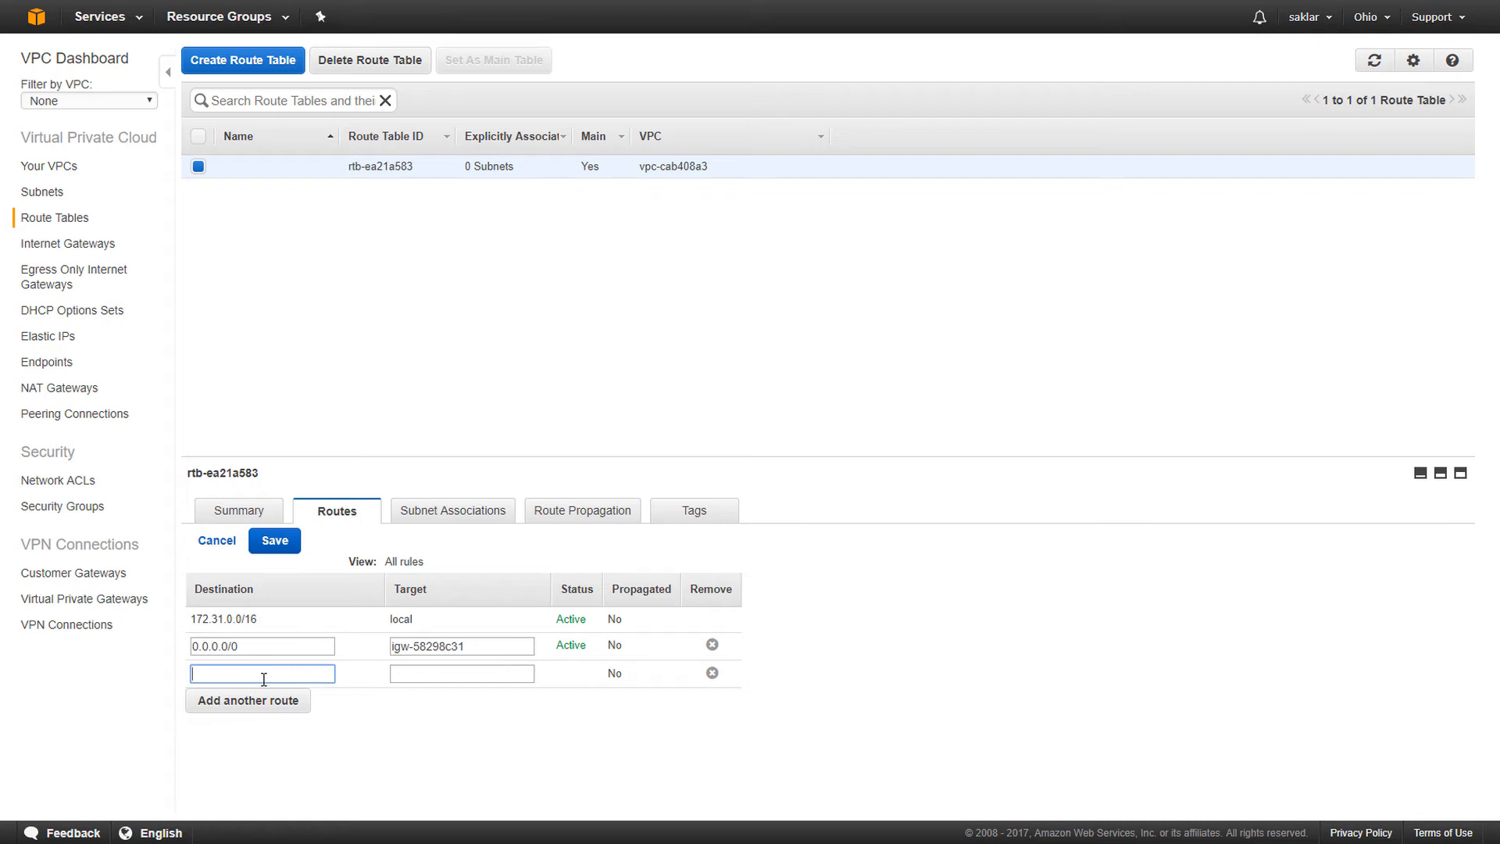
pyautogui.write('192.168.1.0/24')
pyautogui.click(467, 675)
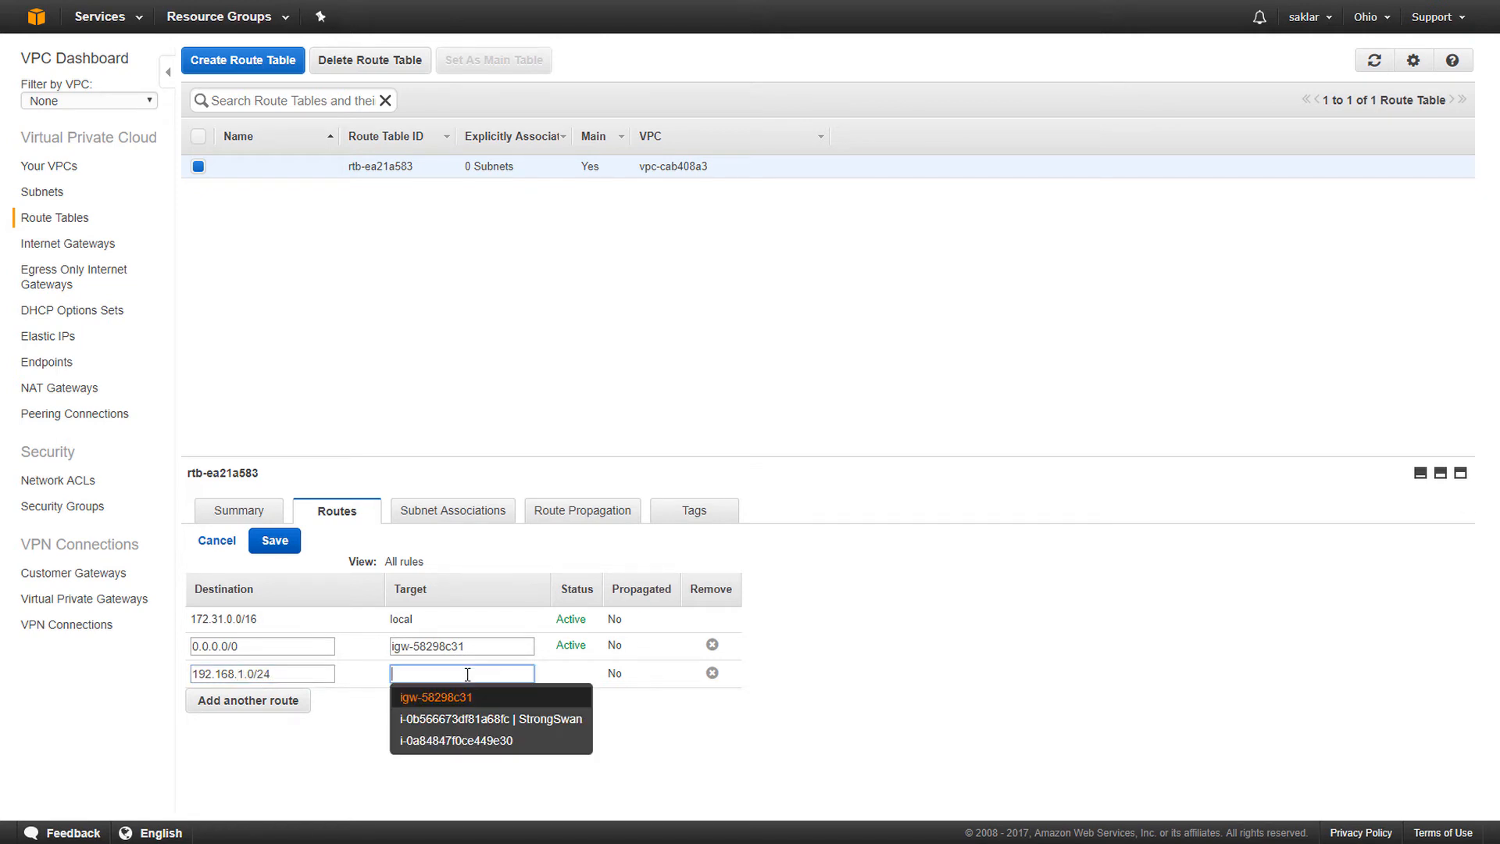
pyautogui.click(519, 721)
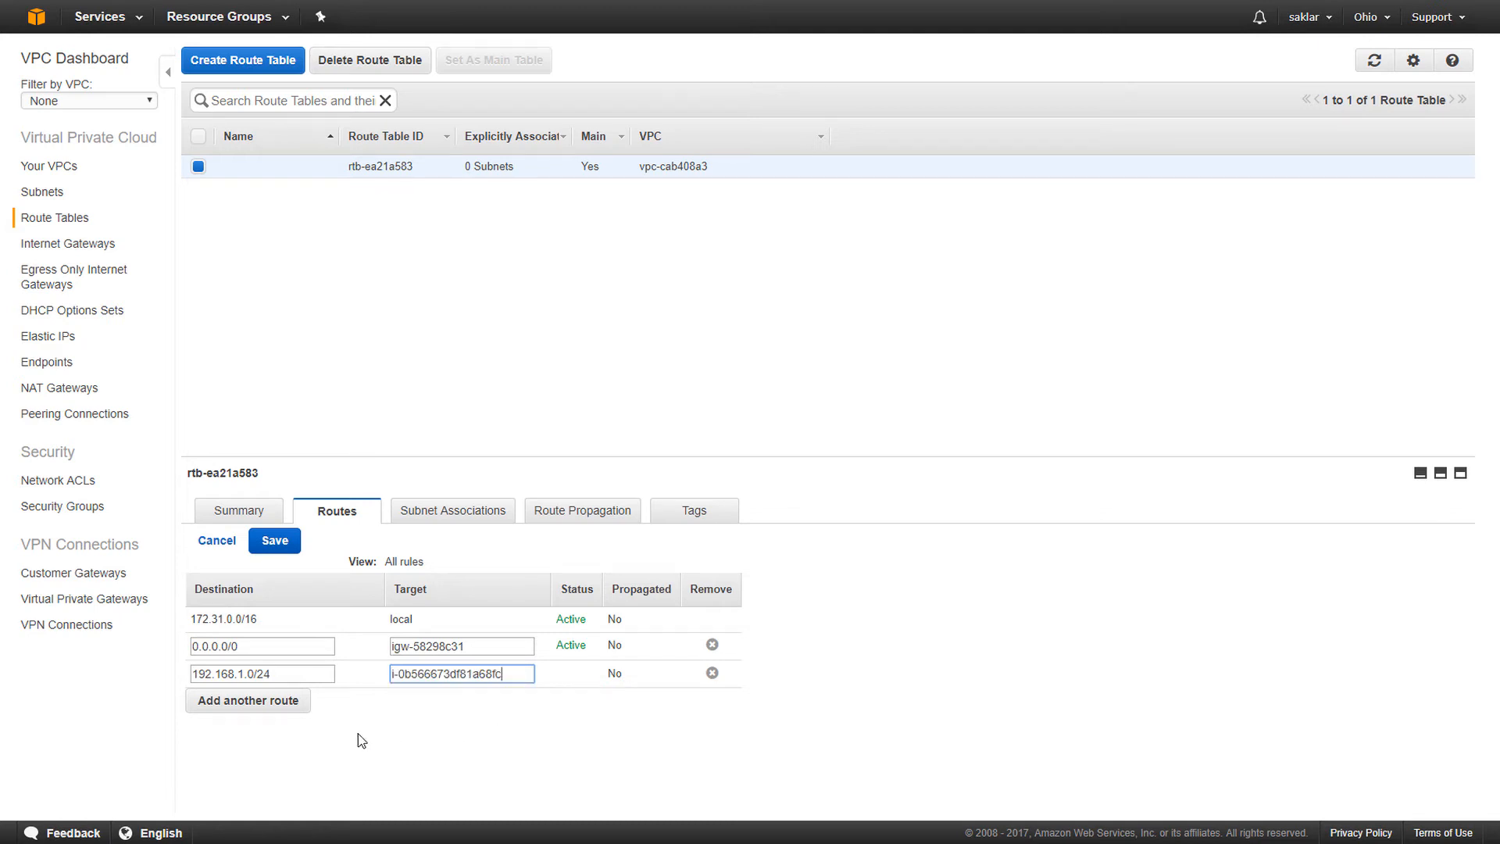
pyautogui.click(276, 541)
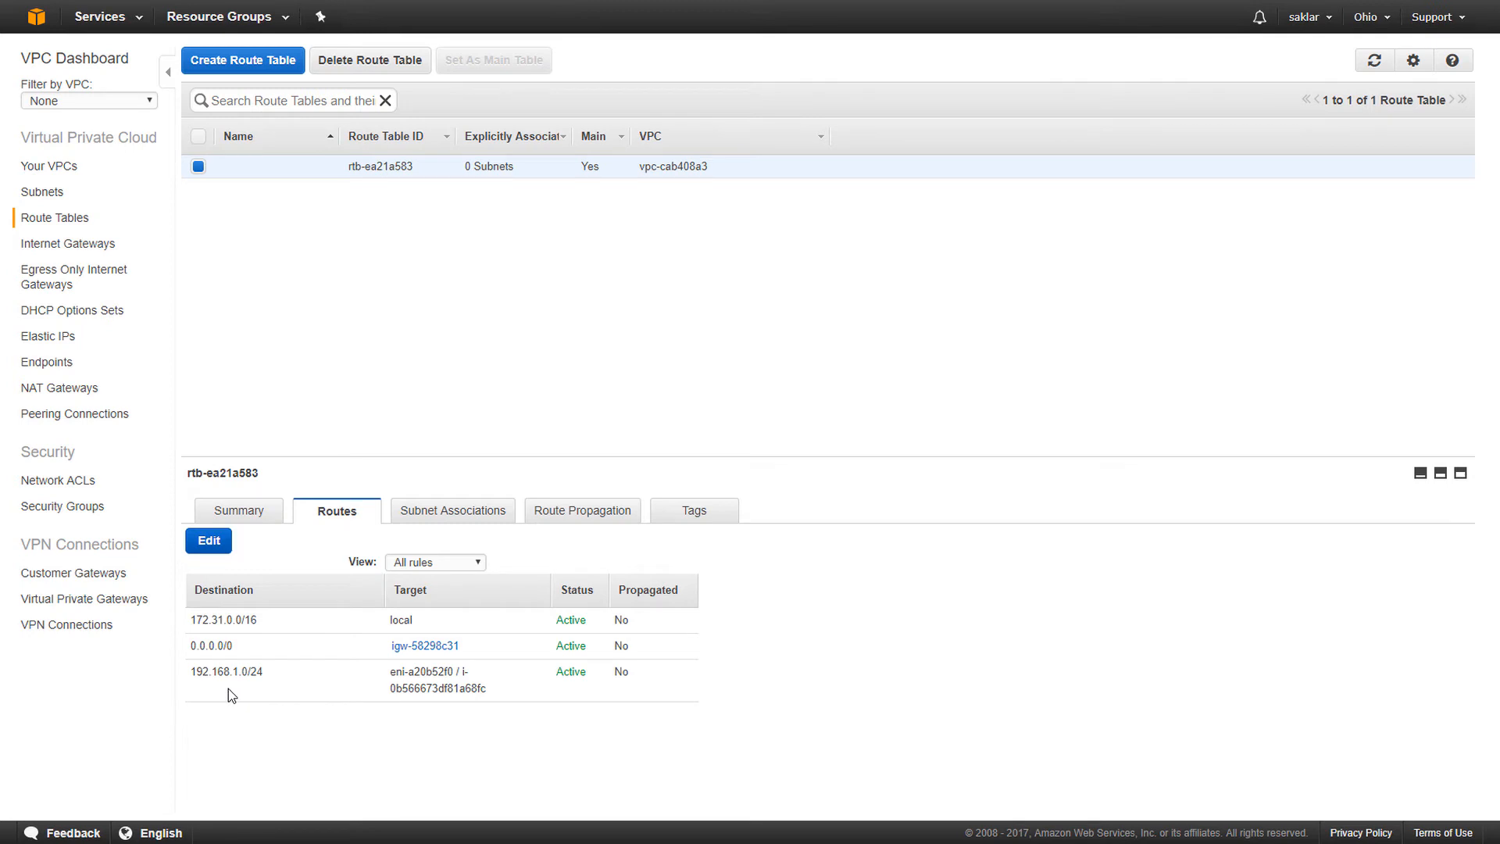
# - Highlight the new 192.168.1.0/24 route's destination and its StrongSwan target
pyautogui.moveTo(276, 679); pyautogui.dragTo(281, 679)
pyautogui.moveTo(391, 673); pyautogui.dragTo(497, 695)
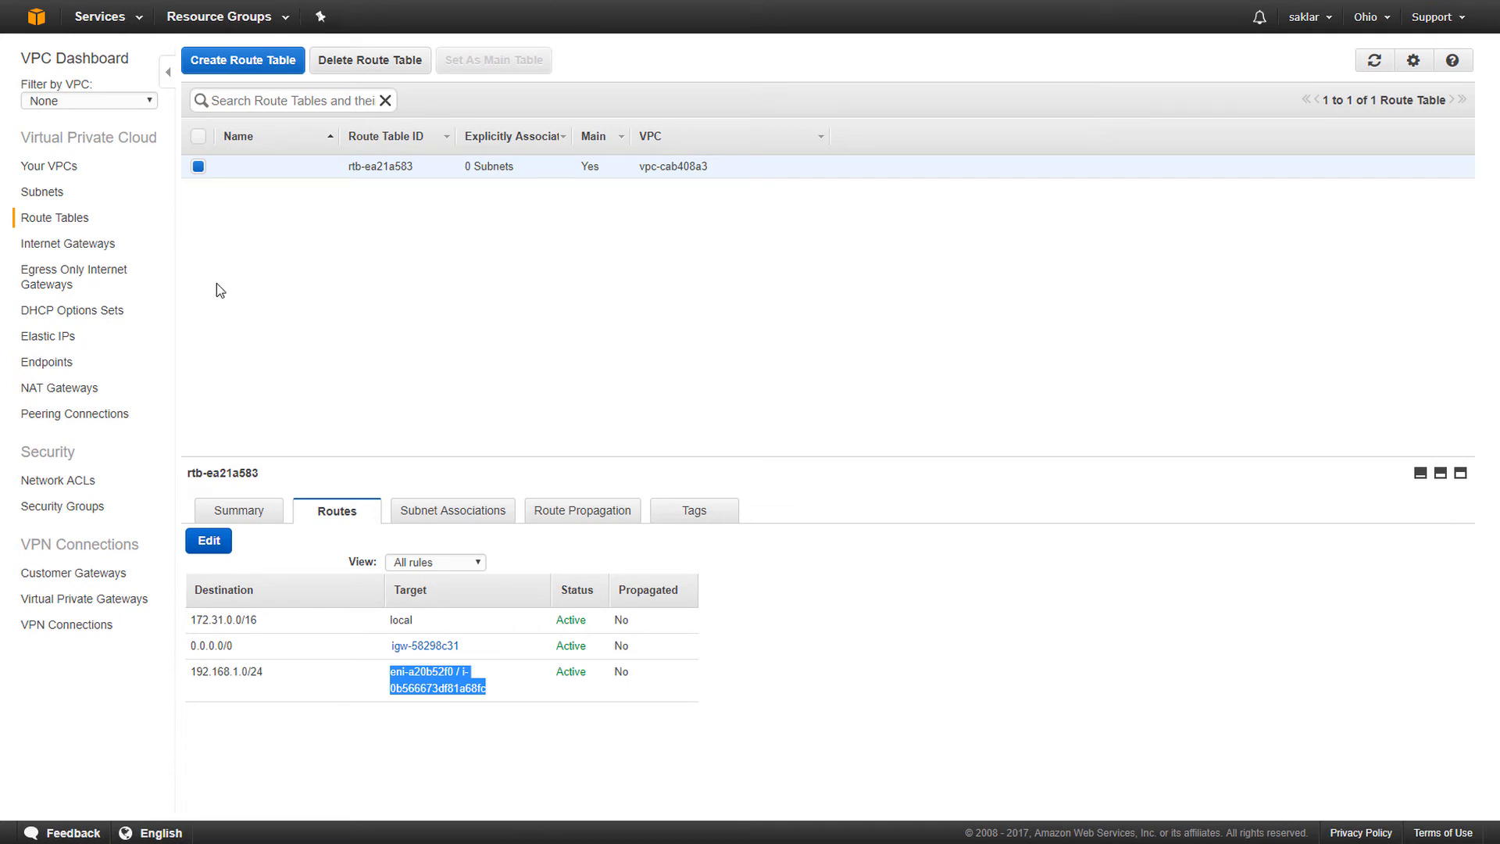
pyautogui.click(94, 19)
# - Show the inbound rules of the vpn_strongswan security group
pyautogui.click(94, 17)
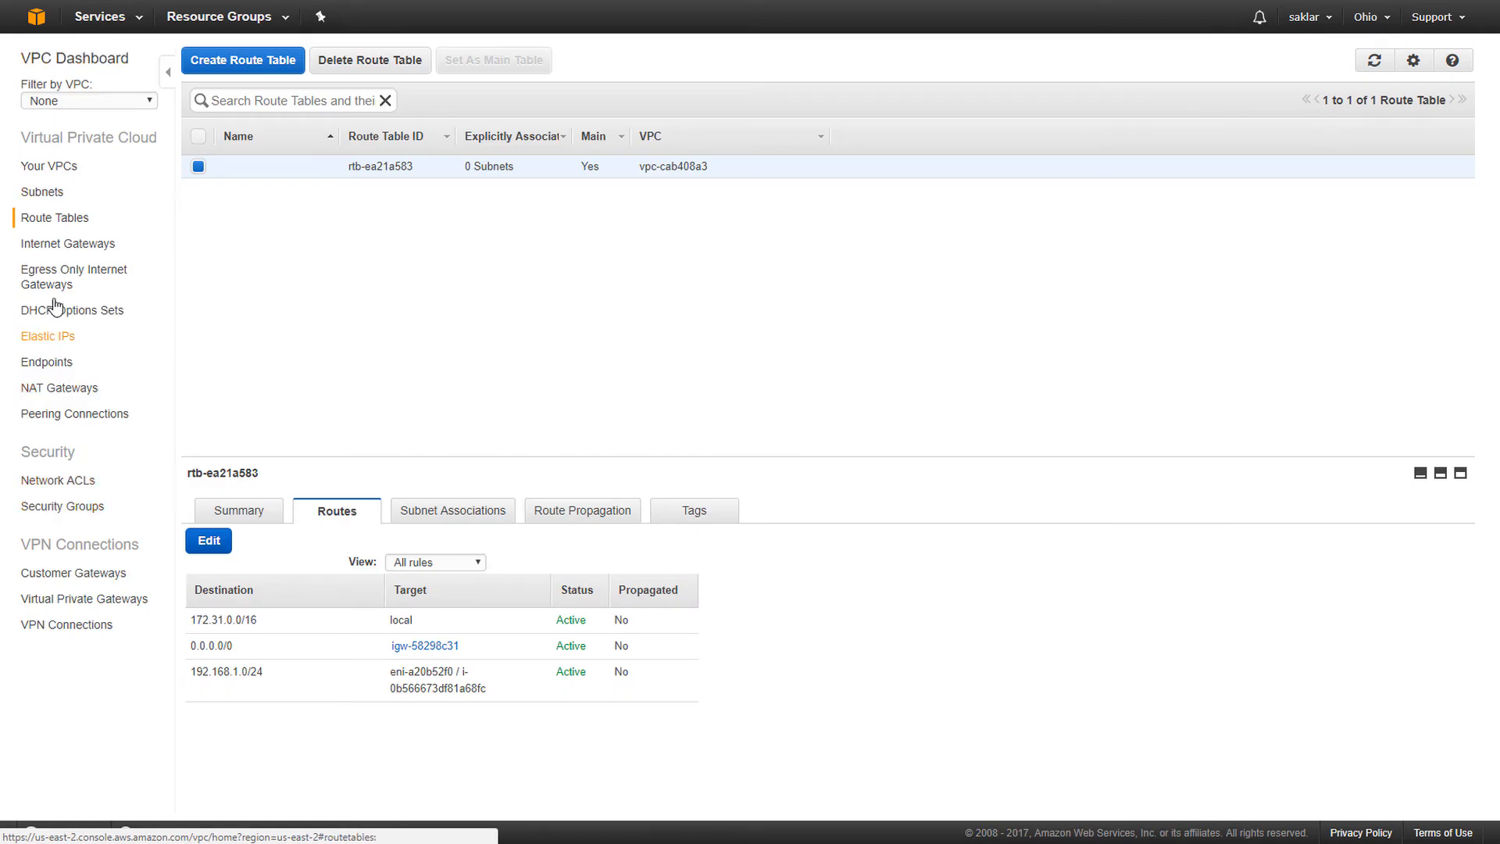
pyautogui.click(86, 508)
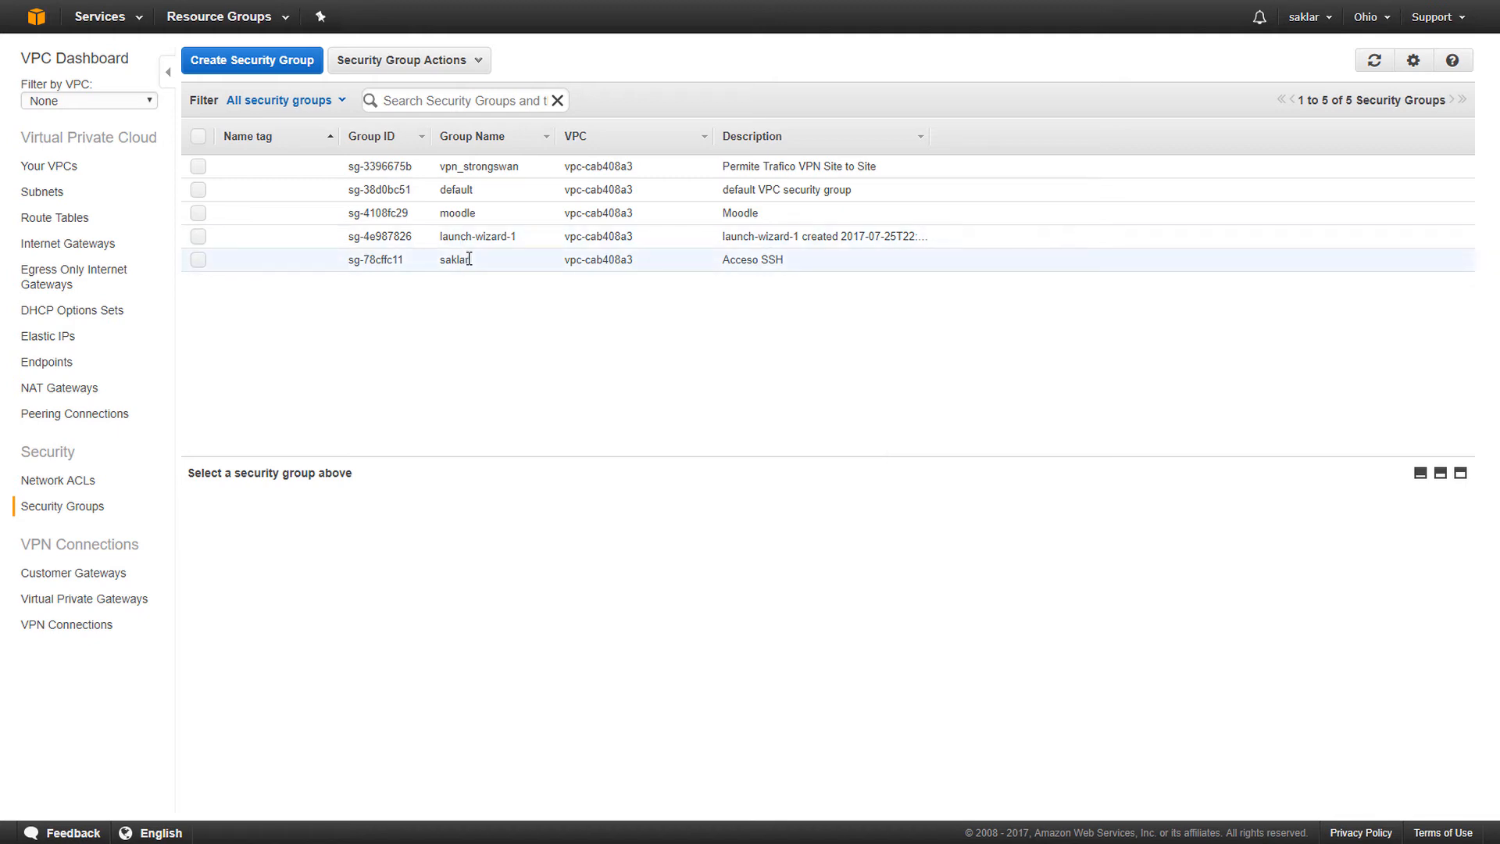
pyautogui.click(641, 174)
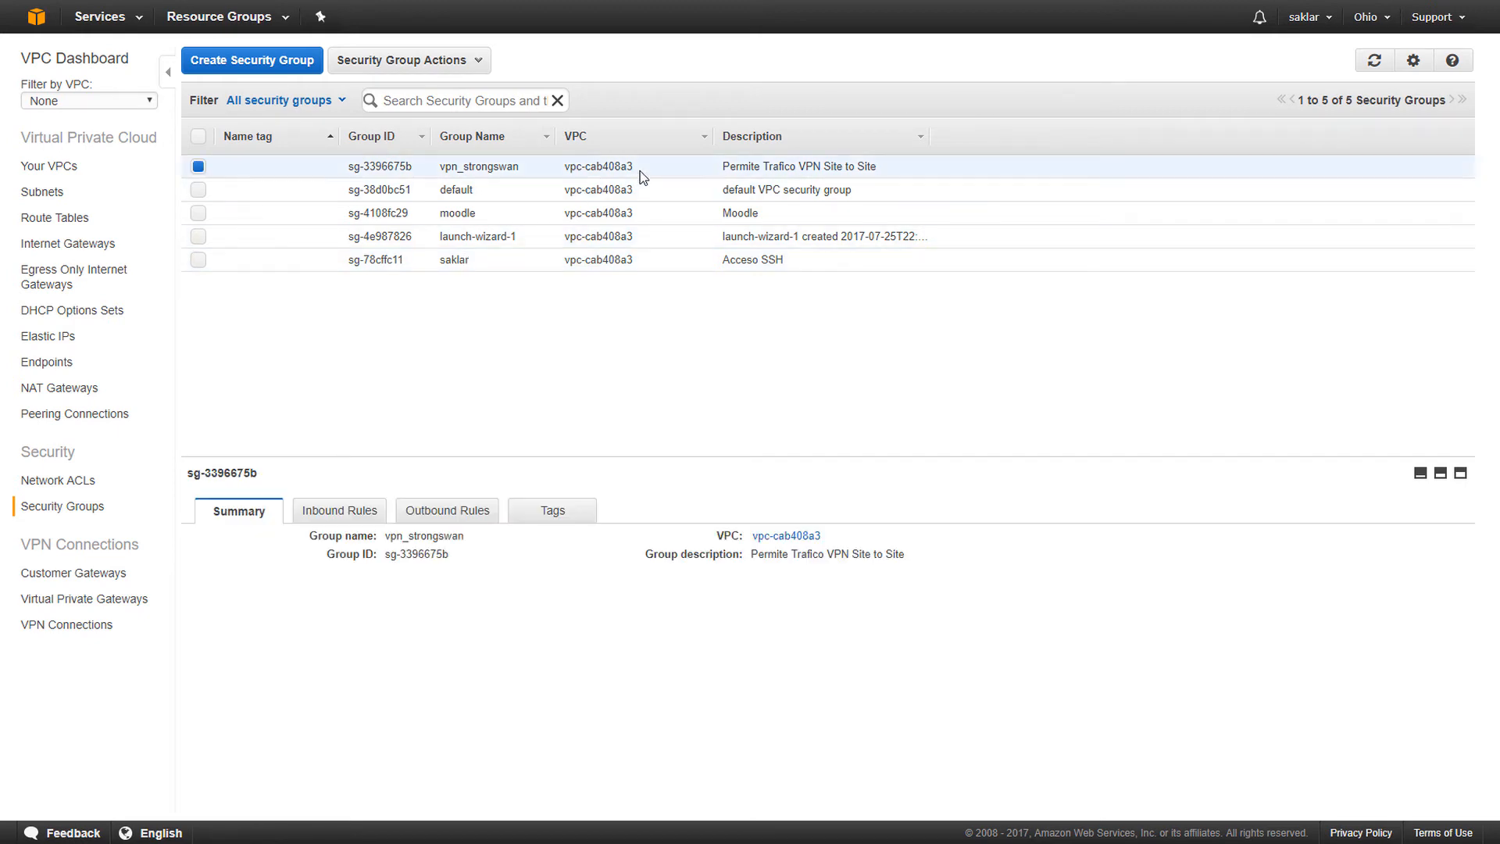
pyautogui.click(357, 520)
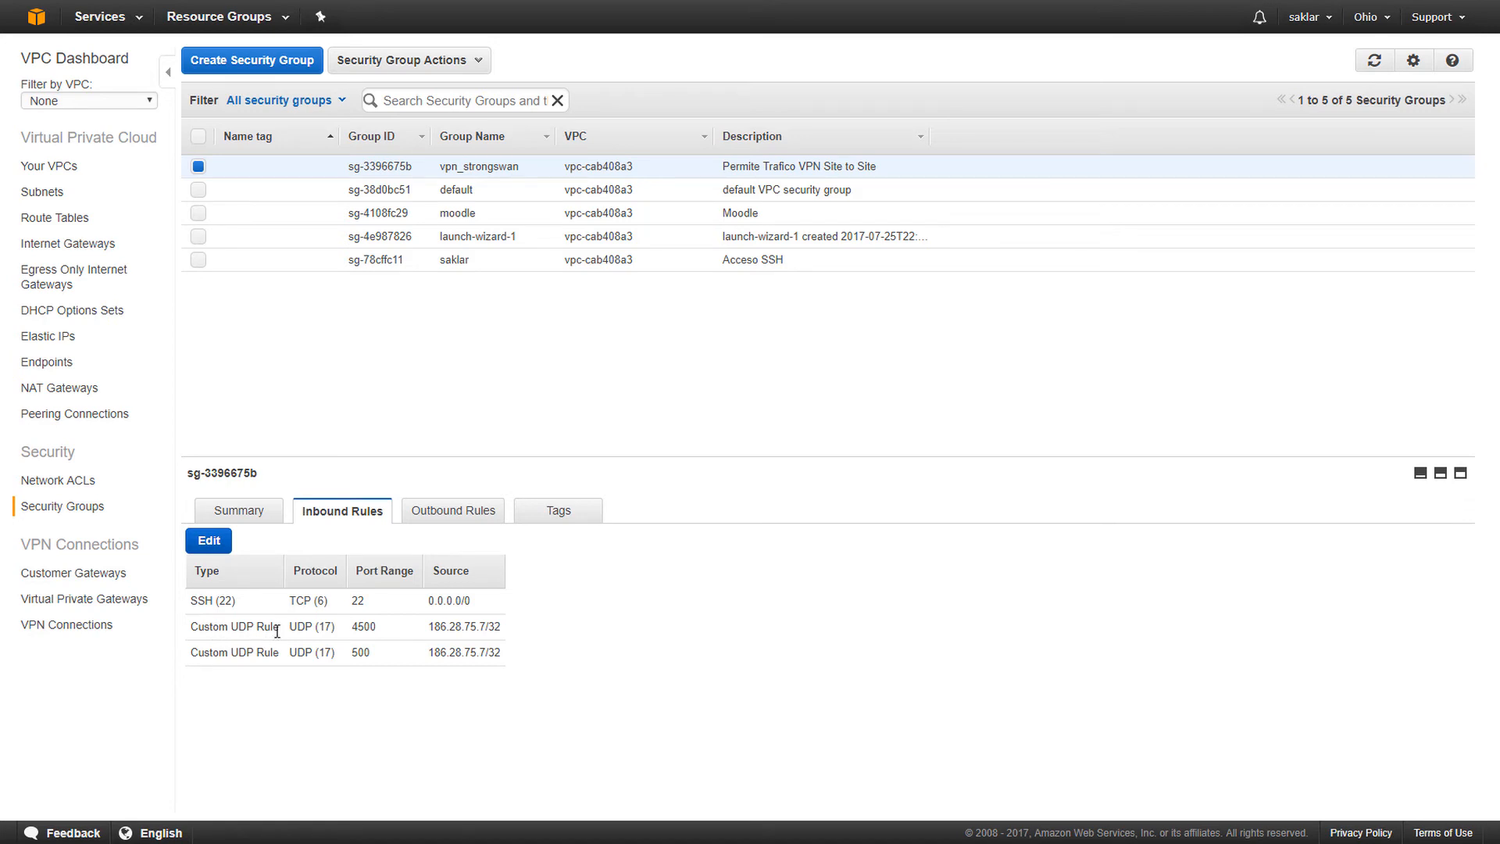
# - Highlight the UDP 4500 rule's protocol, port and 186.28.75.7/32 source
pyautogui.moveTo(291, 629); pyautogui.dragTo(316, 629)
pyautogui.moveTo(354, 629); pyautogui.dragTo(384, 636)
pyautogui.click(424, 633)
pyautogui.moveTo(426, 631); pyautogui.dragTo(498, 628)
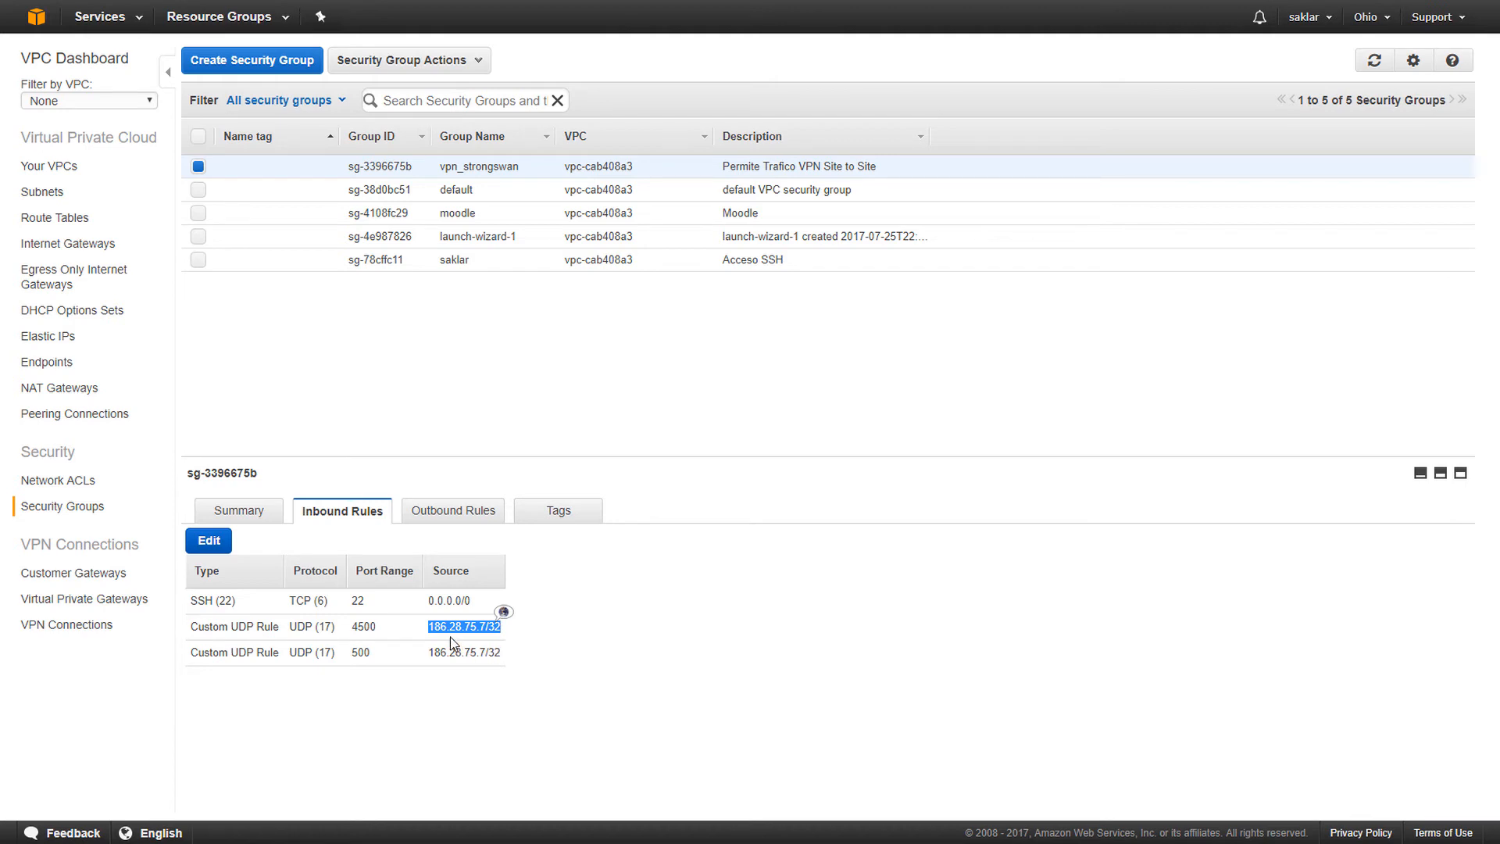
pyautogui.moveTo(428, 628); pyautogui.dragTo(520, 634)
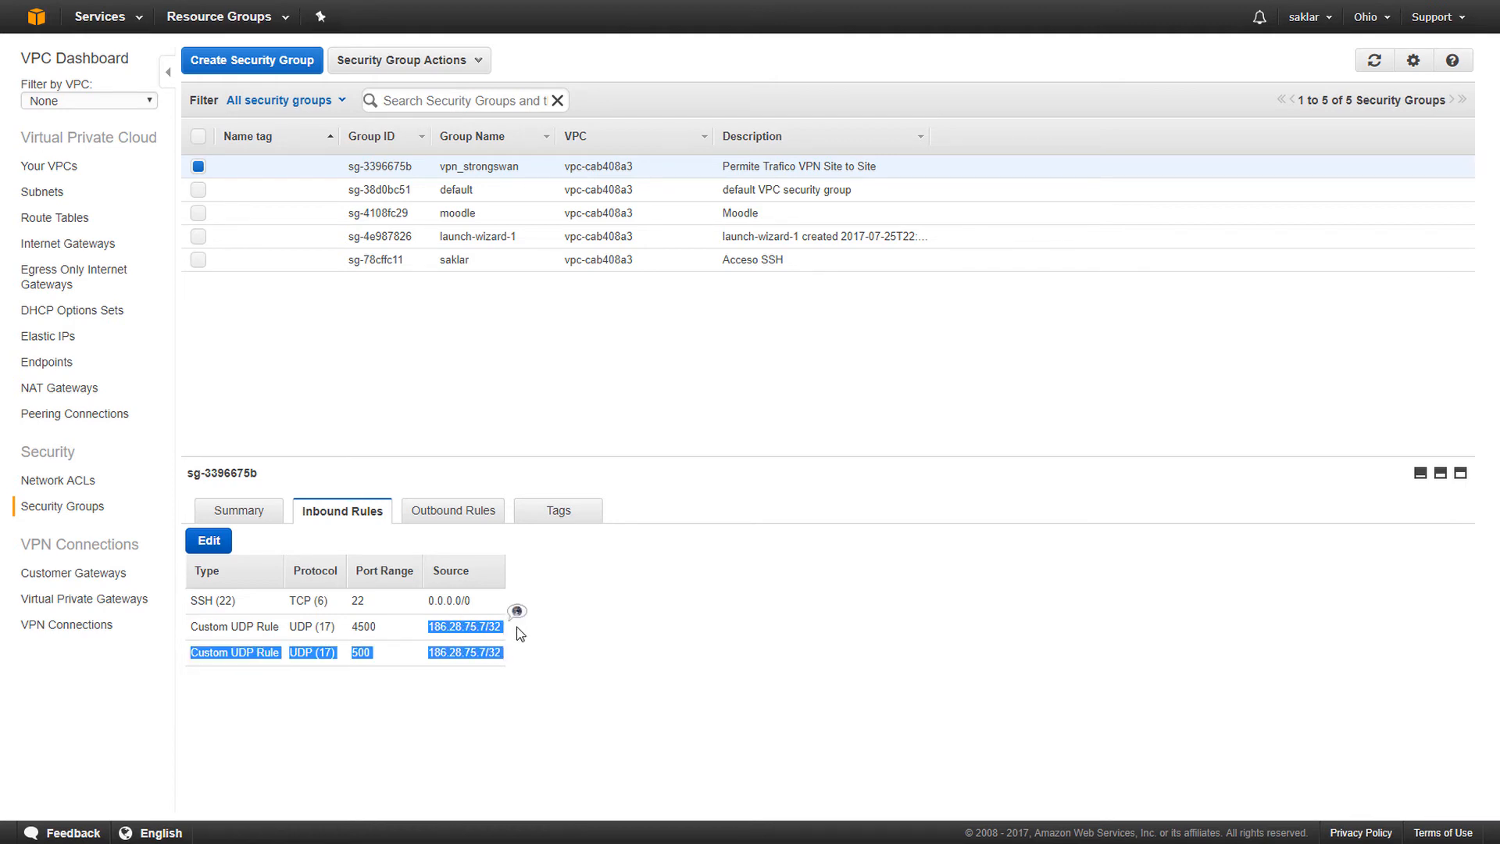
pyautogui.click(479, 683)
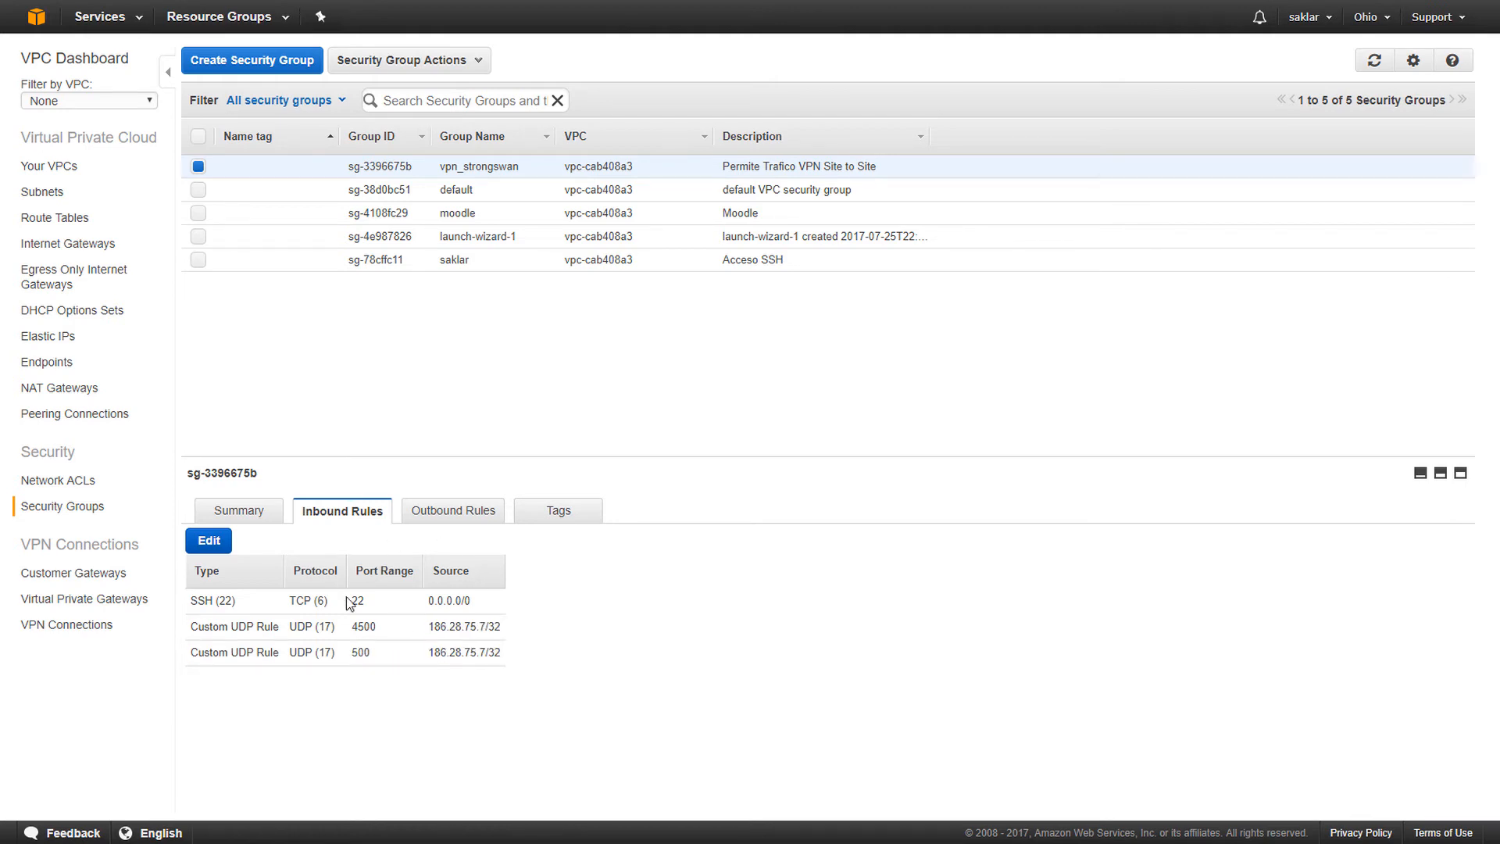
# - Highlight the UDP 500 rule's protocol, port and source, then return the browser to full screen
pyautogui.doubleClick(297, 652)
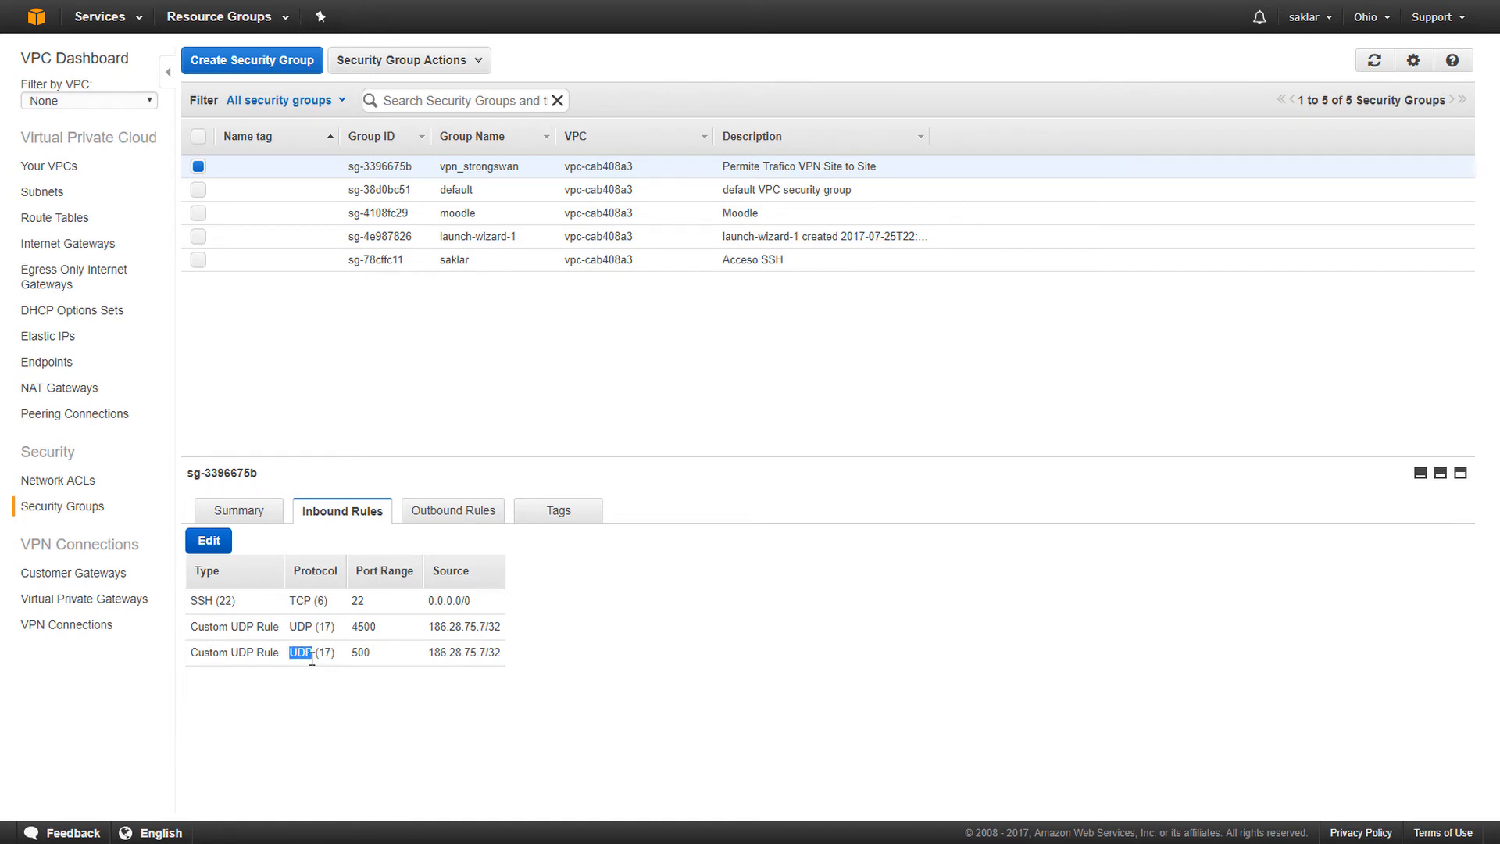
pyautogui.doubleClick(361, 652)
pyautogui.click(431, 656)
pyautogui.moveTo(430, 657); pyautogui.dragTo(502, 662)
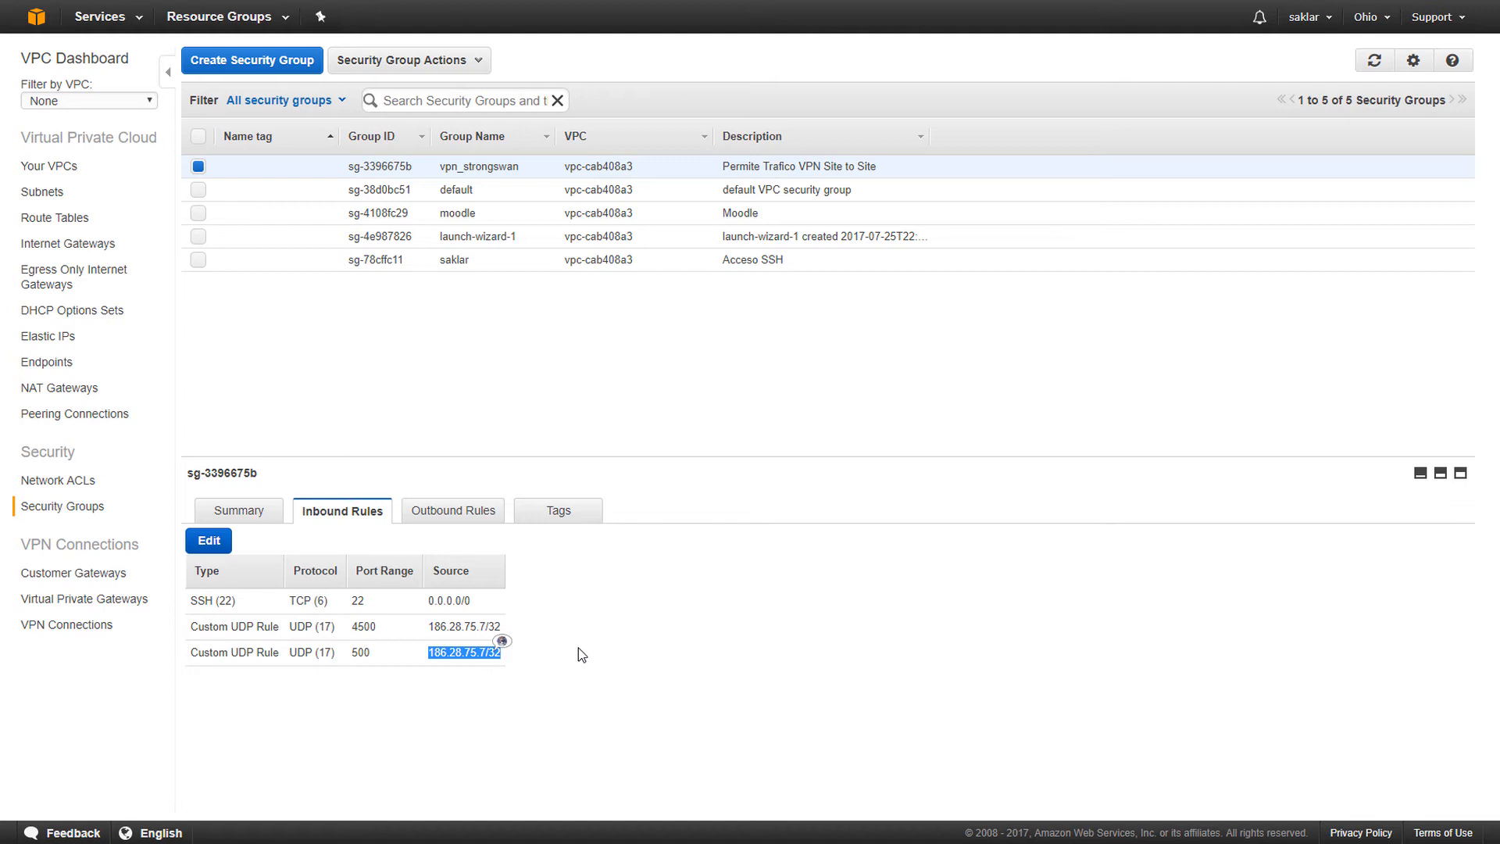
pyautogui.click(604, 637)
pyautogui.press('F11')
pyautogui.press('F11')
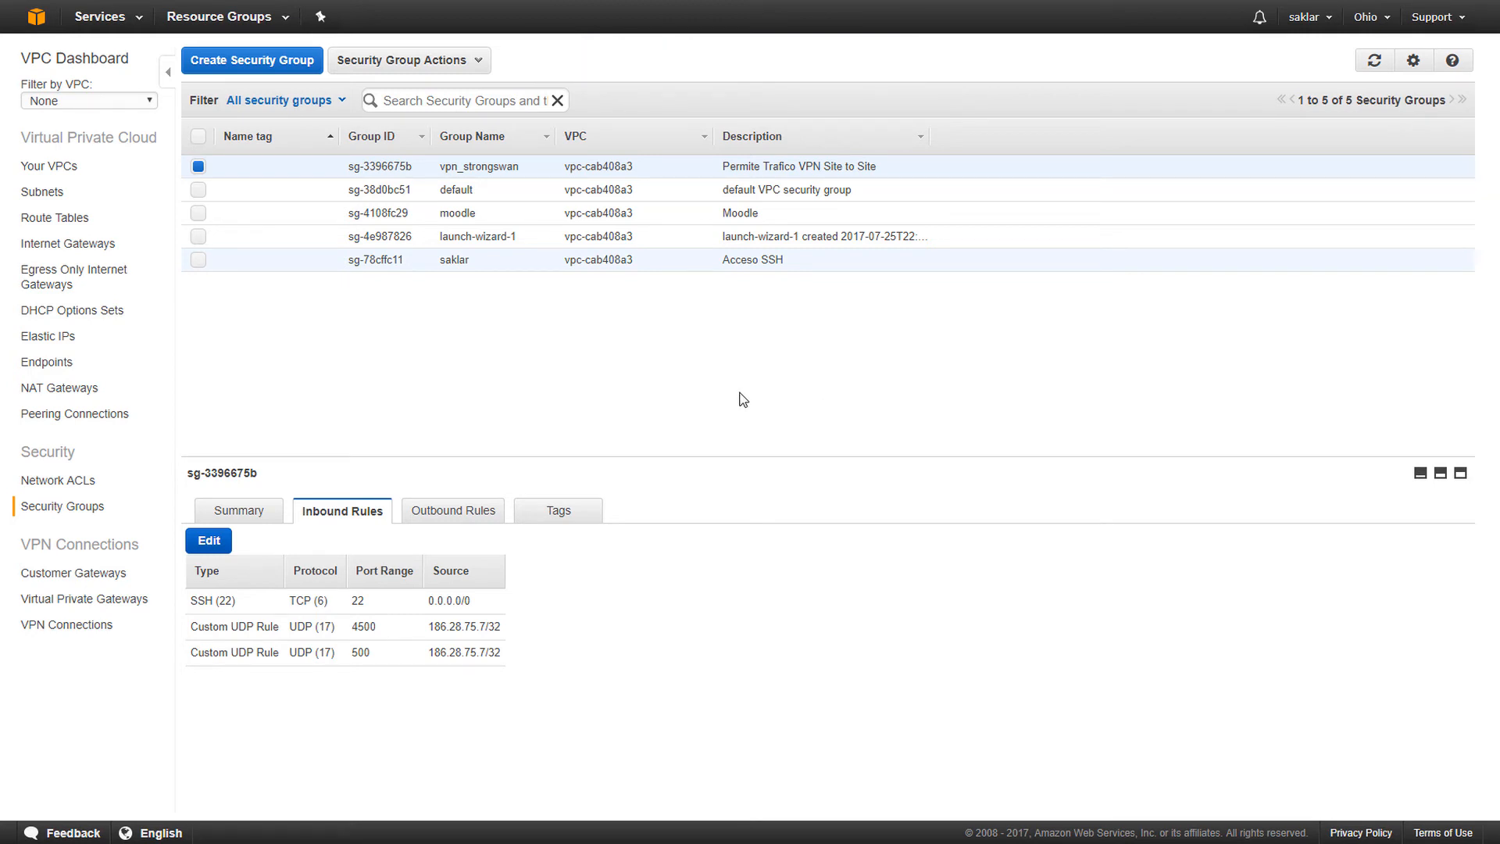
# - Clear the terminal and start strongSwan with 'service strongswan start'
pyautogui.write('clea')
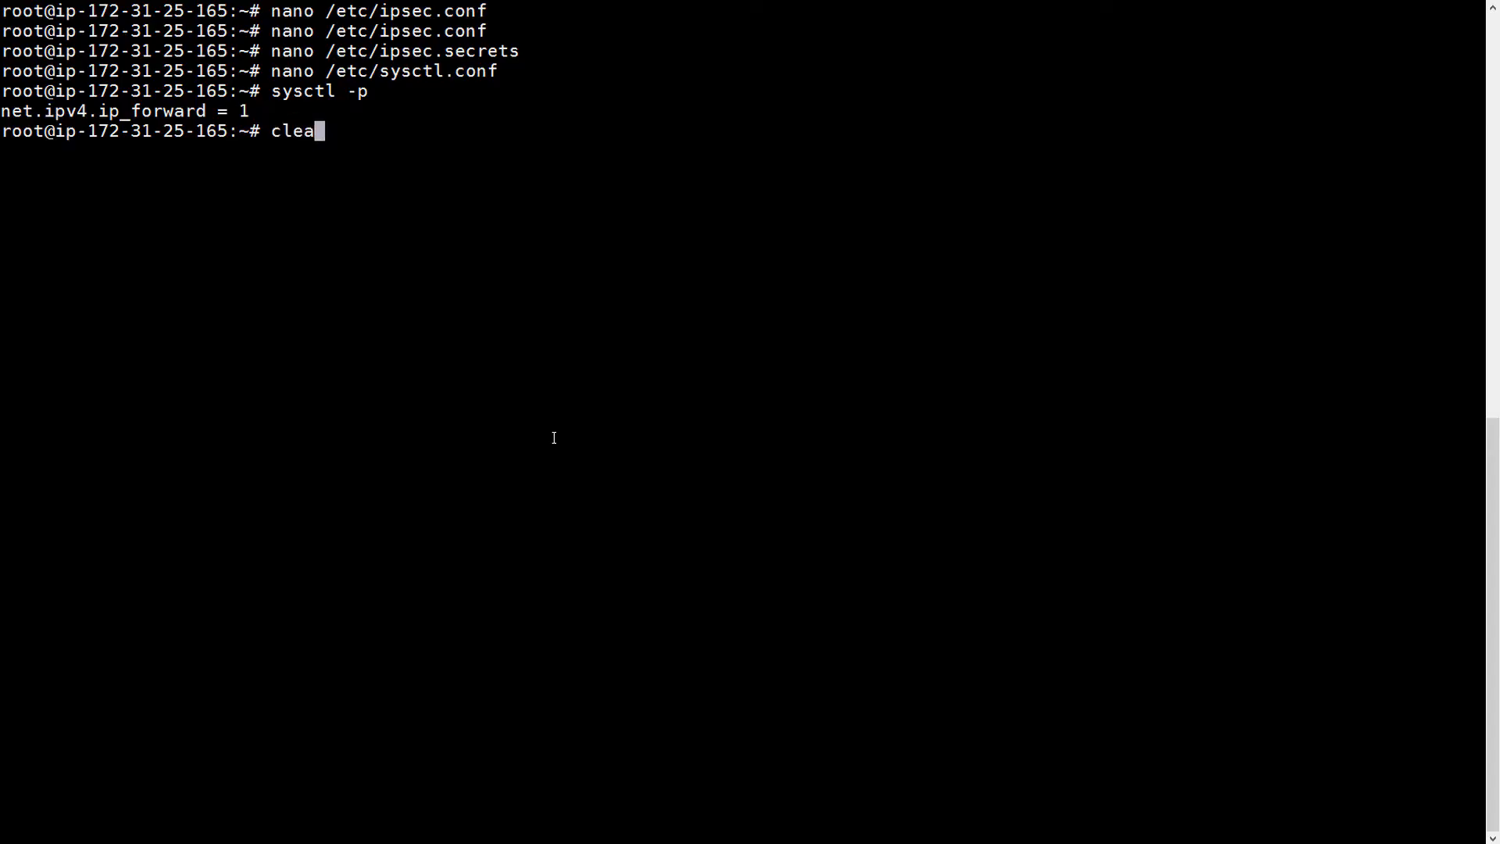
pyautogui.write('r')
pyautogui.press('Return')
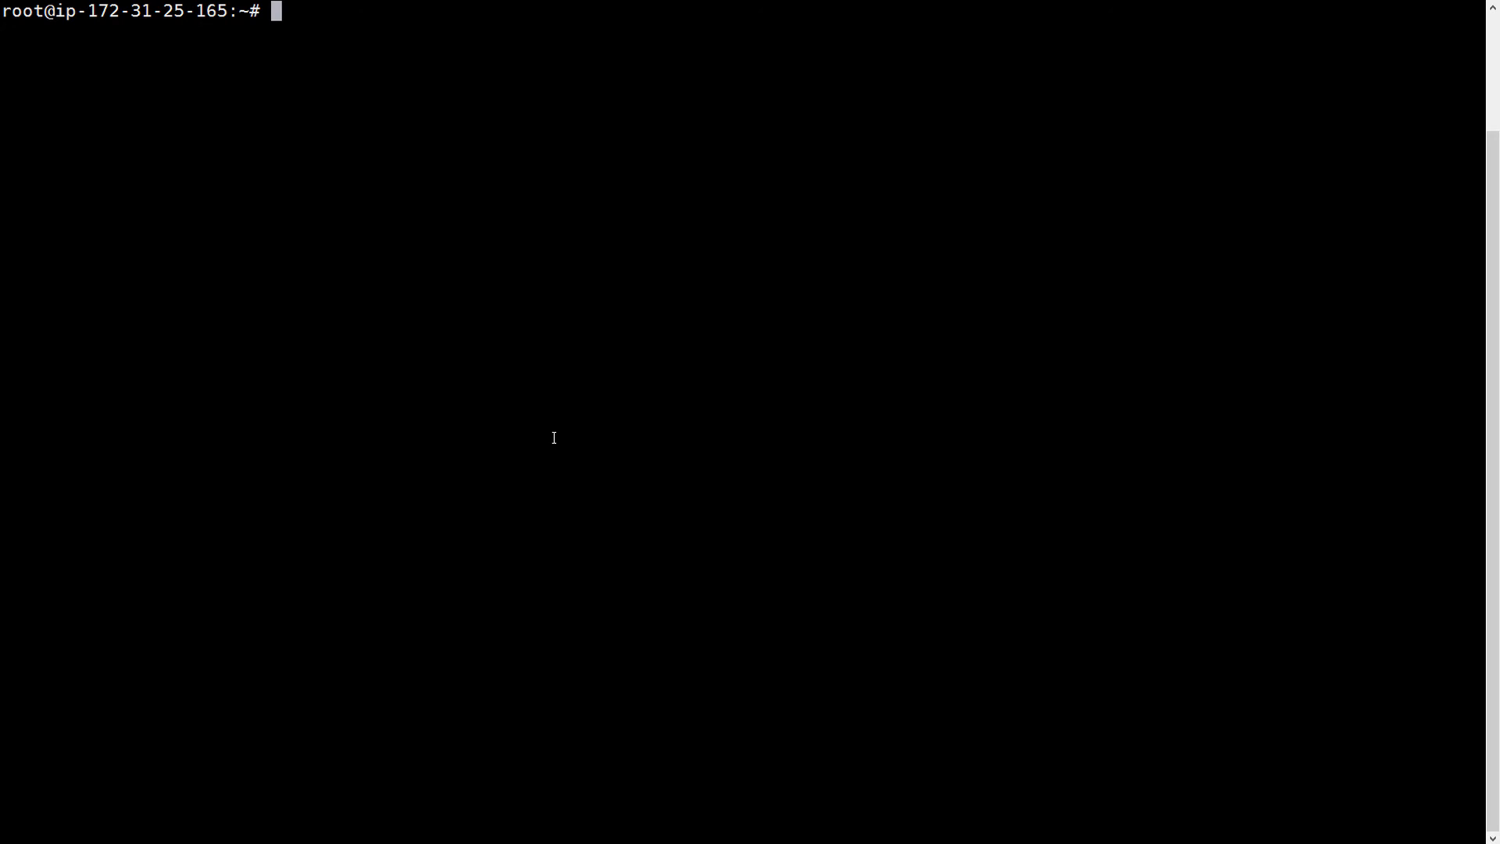
pyautogui.write('service str')
pyautogui.press('Tab')
pyautogui.write('start')
pyautogui.press('Return')
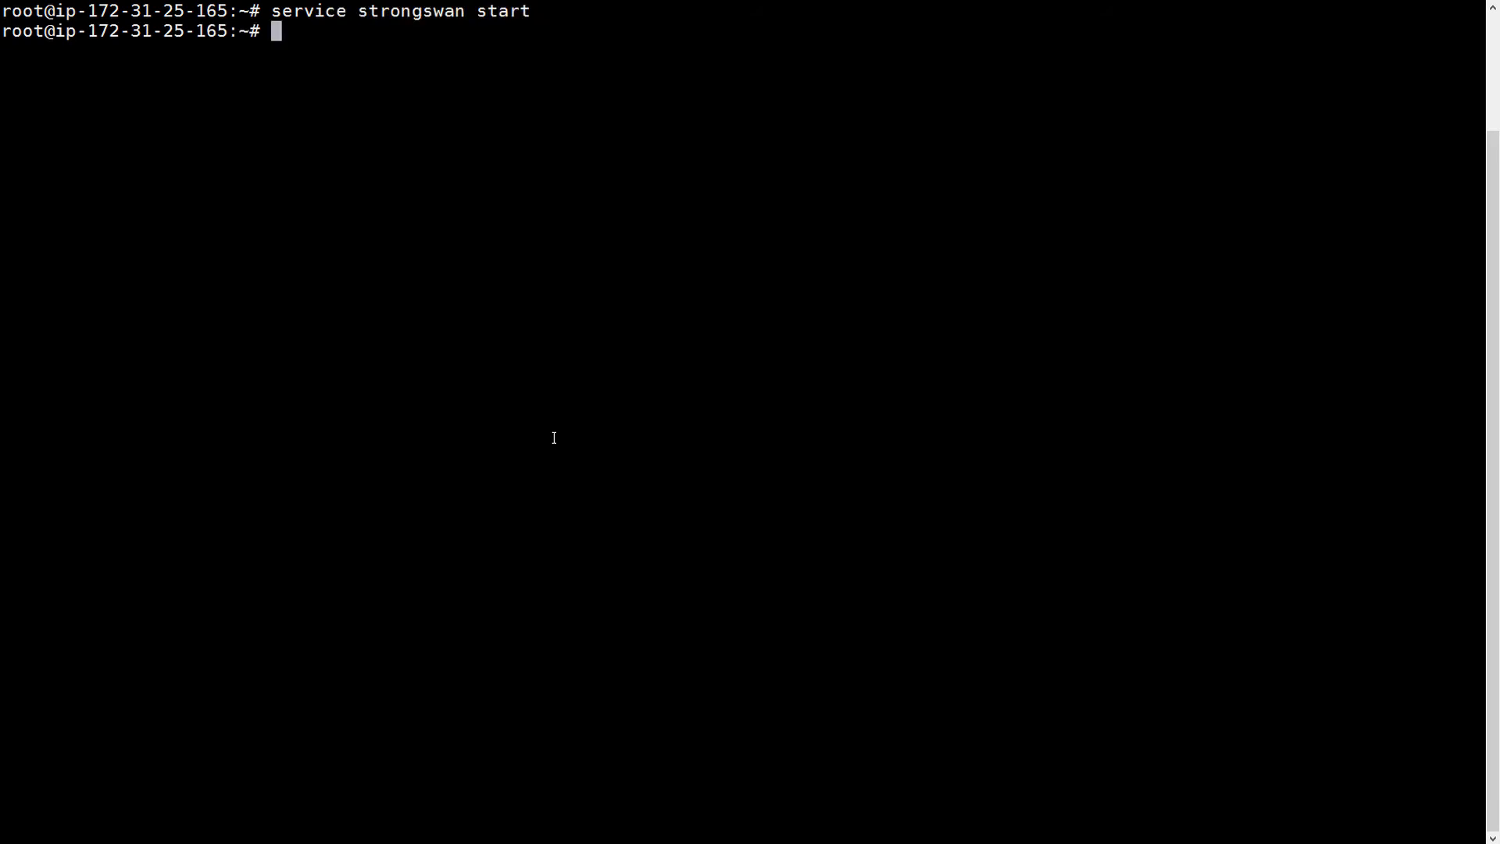
# - Check 'service strongswan status' to confirm it is active (running)
pyautogui.press('Up')
pyautogui.press('BackSpace')
pyautogui.press('BackSpace')
pyautogui.press('BackSpace')
pyautogui.write('atus')
pyautogui.press('Return')
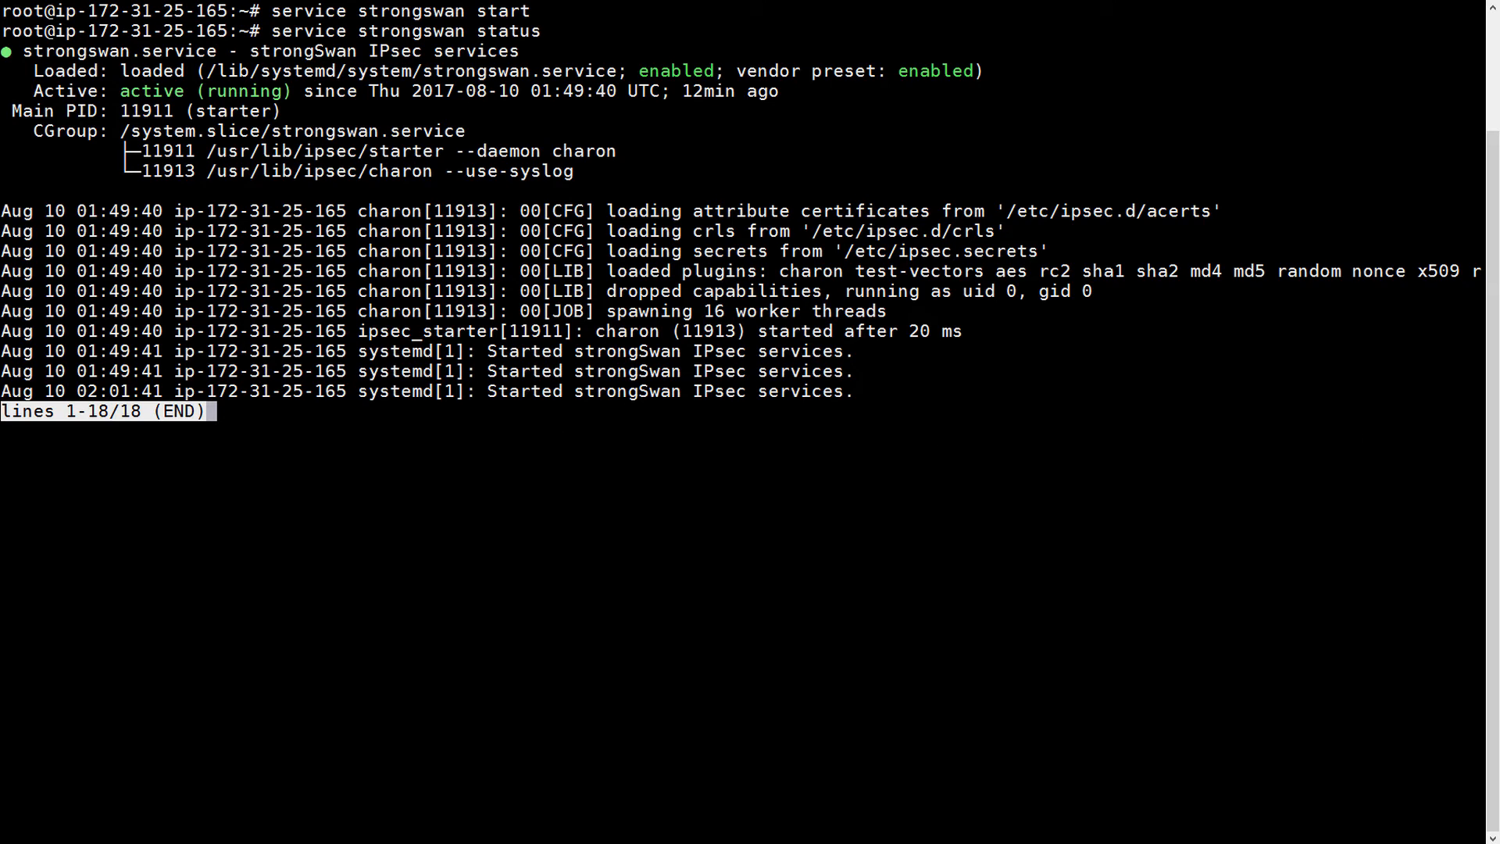
# - Clear the screen, run 'ipsec statusall' and highlight the listening address 172.31.25.165
pyautogui.write('q')
pyautogui.write('clear')
pyautogui.press('Return')
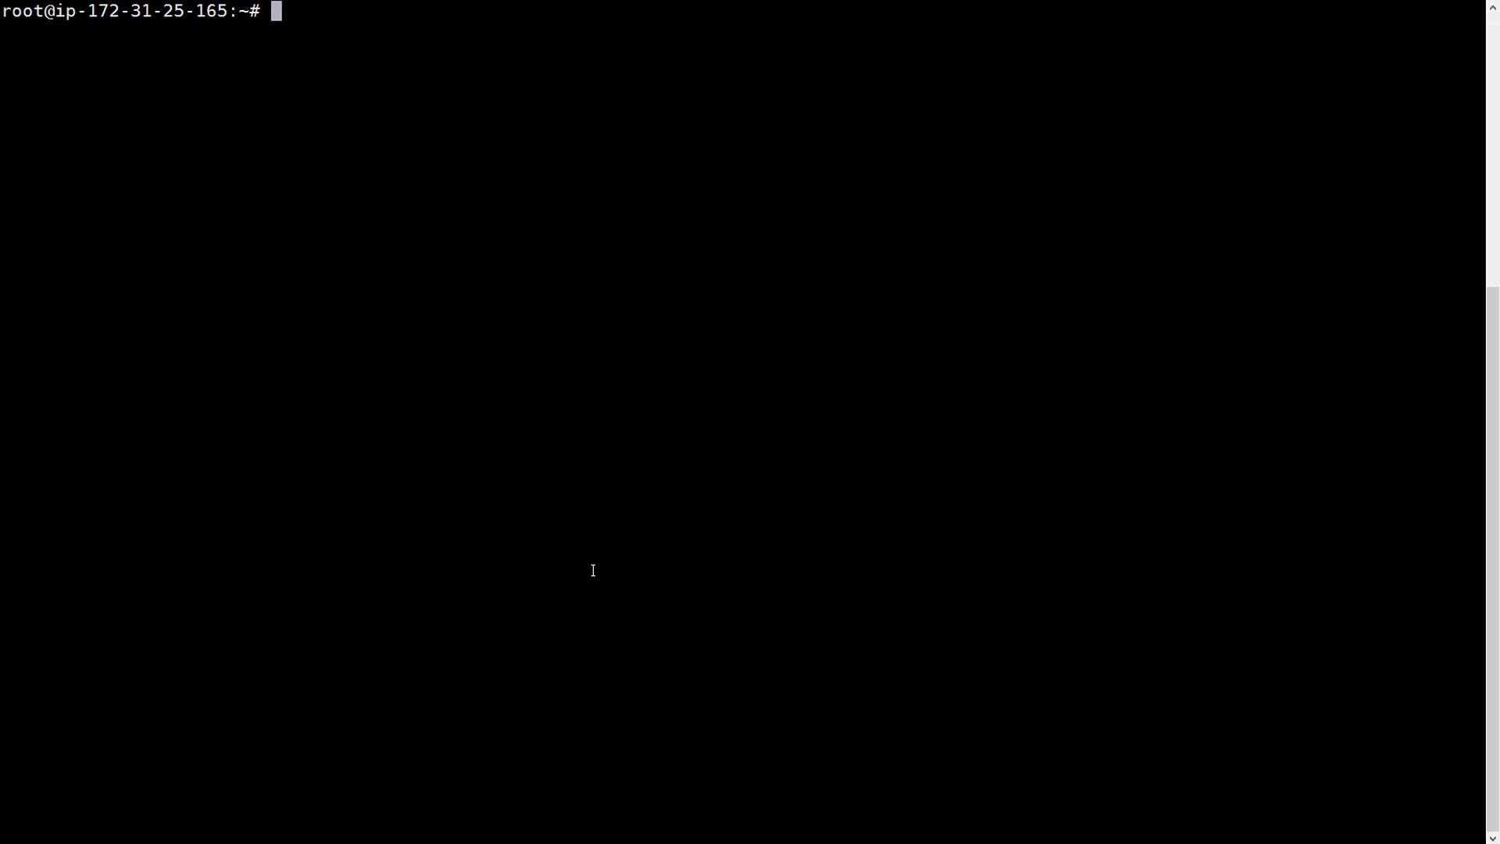
pyautogui.write('ipsec status')
pyautogui.press('BackSpace')
pyautogui.write('all')
pyautogui.press('Return')
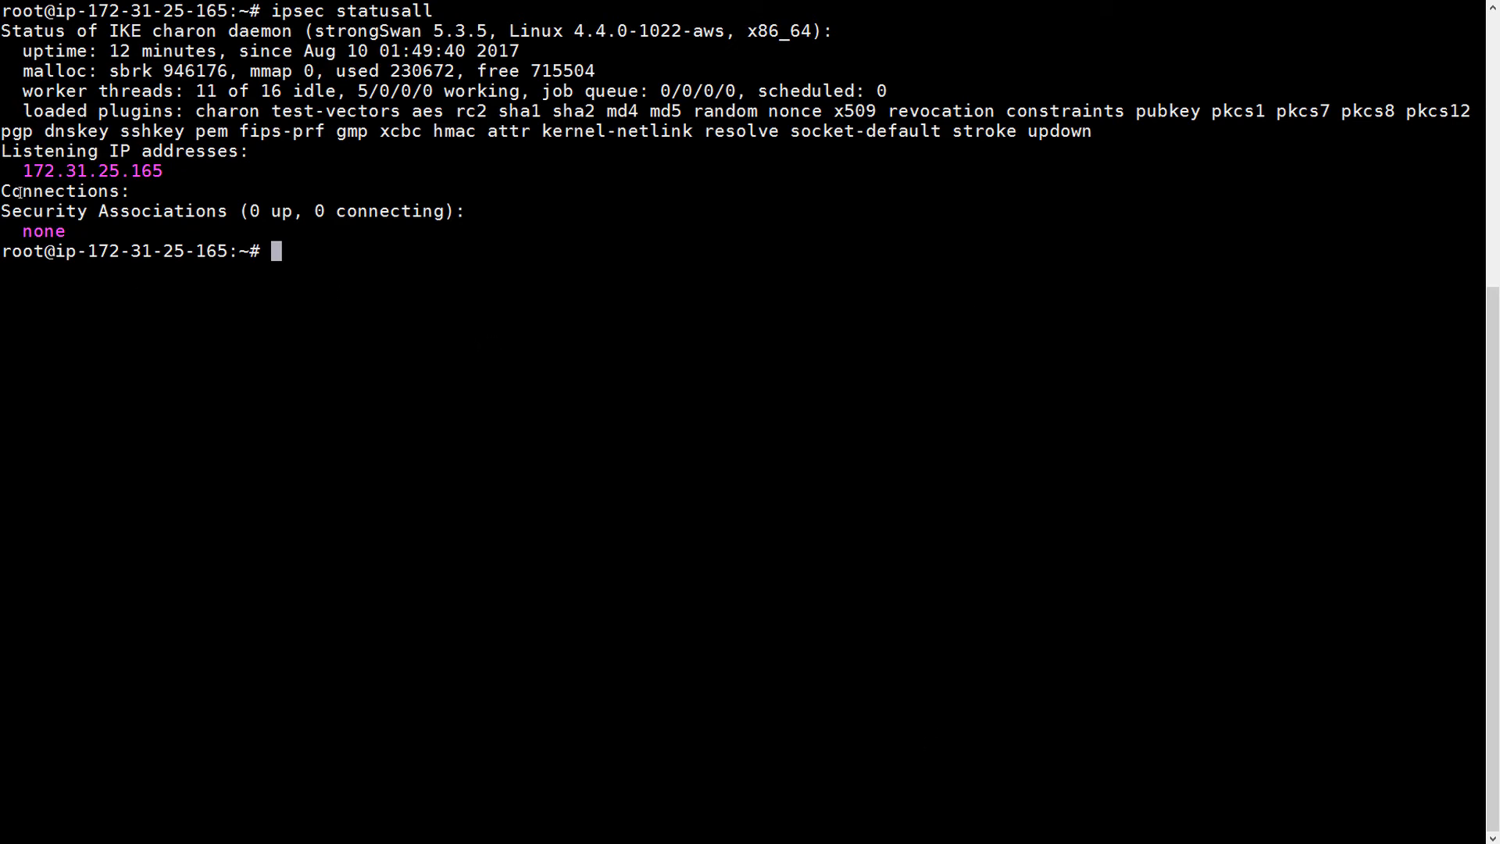
pyautogui.moveTo(23, 171); pyautogui.dragTo(220, 160)
pyautogui.click(483, 352)
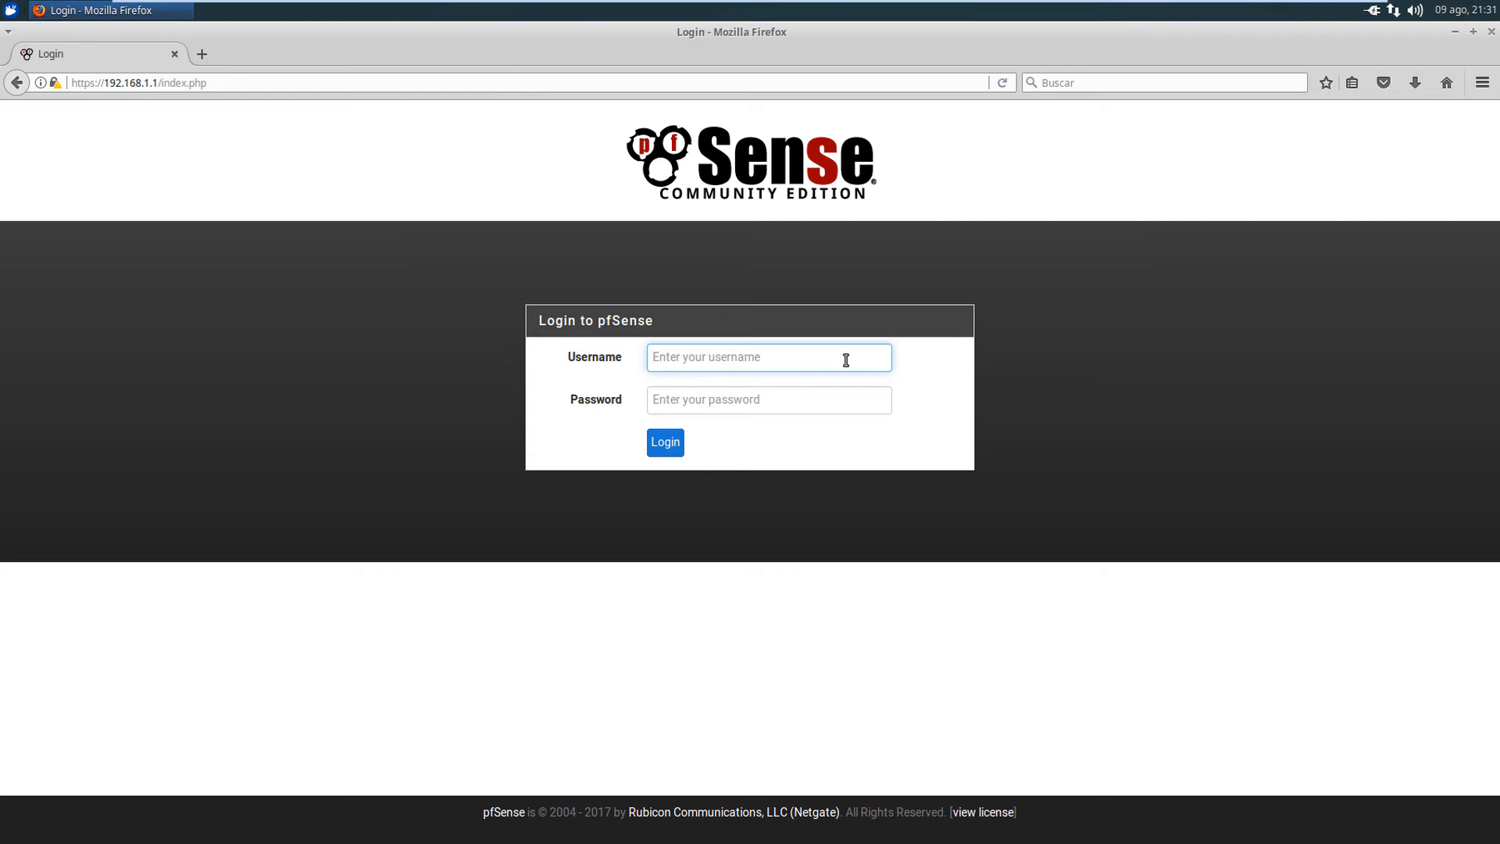
# - Log in to the pfSense web GUI with the admin credentials, declining to save the login
pyautogui.write('admin')
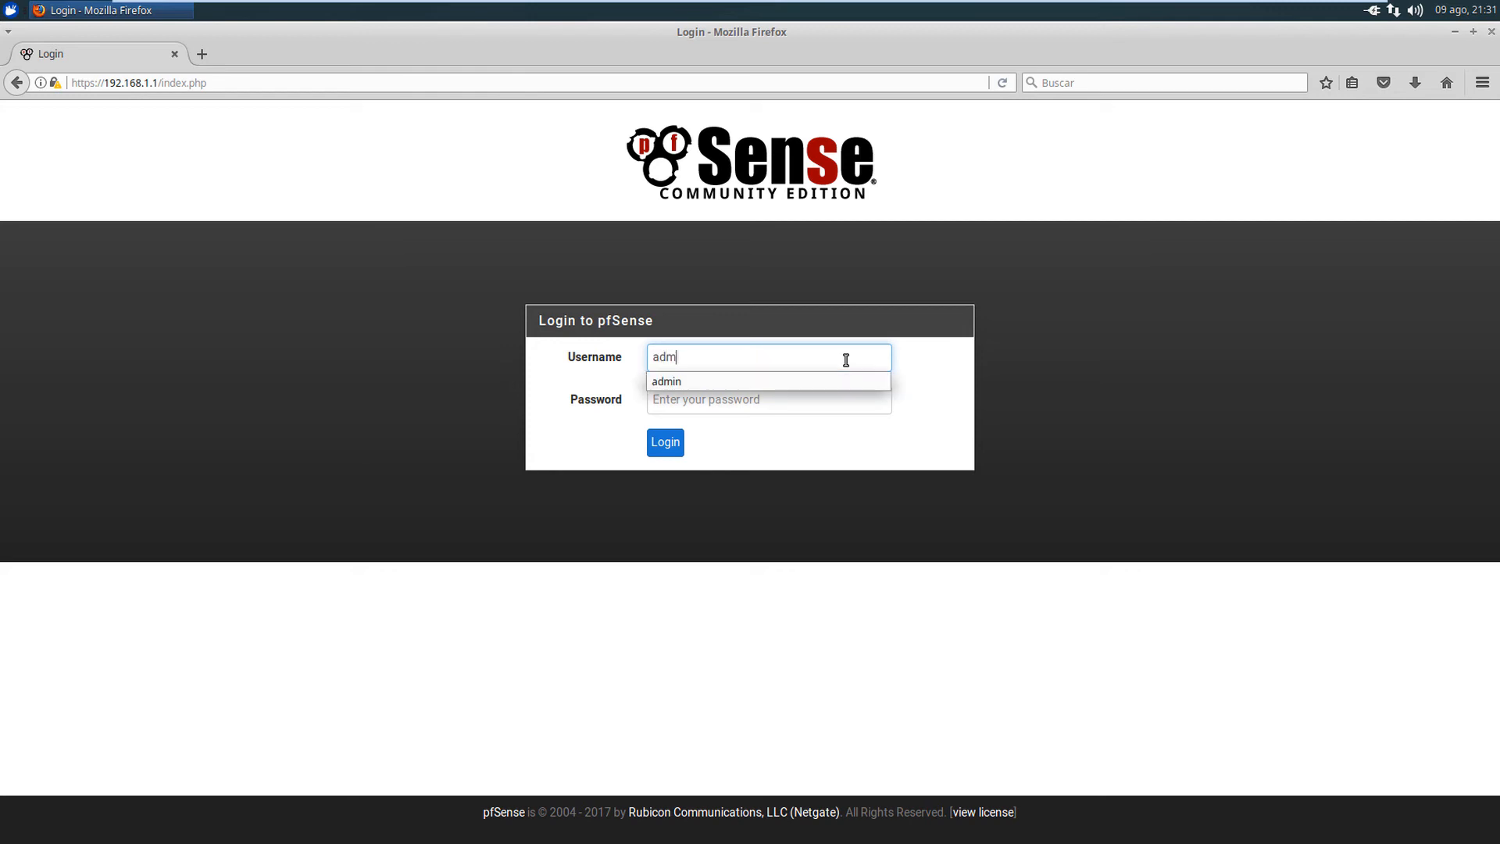
pyautogui.press('Tab')
pyautogui.write('pfsense')
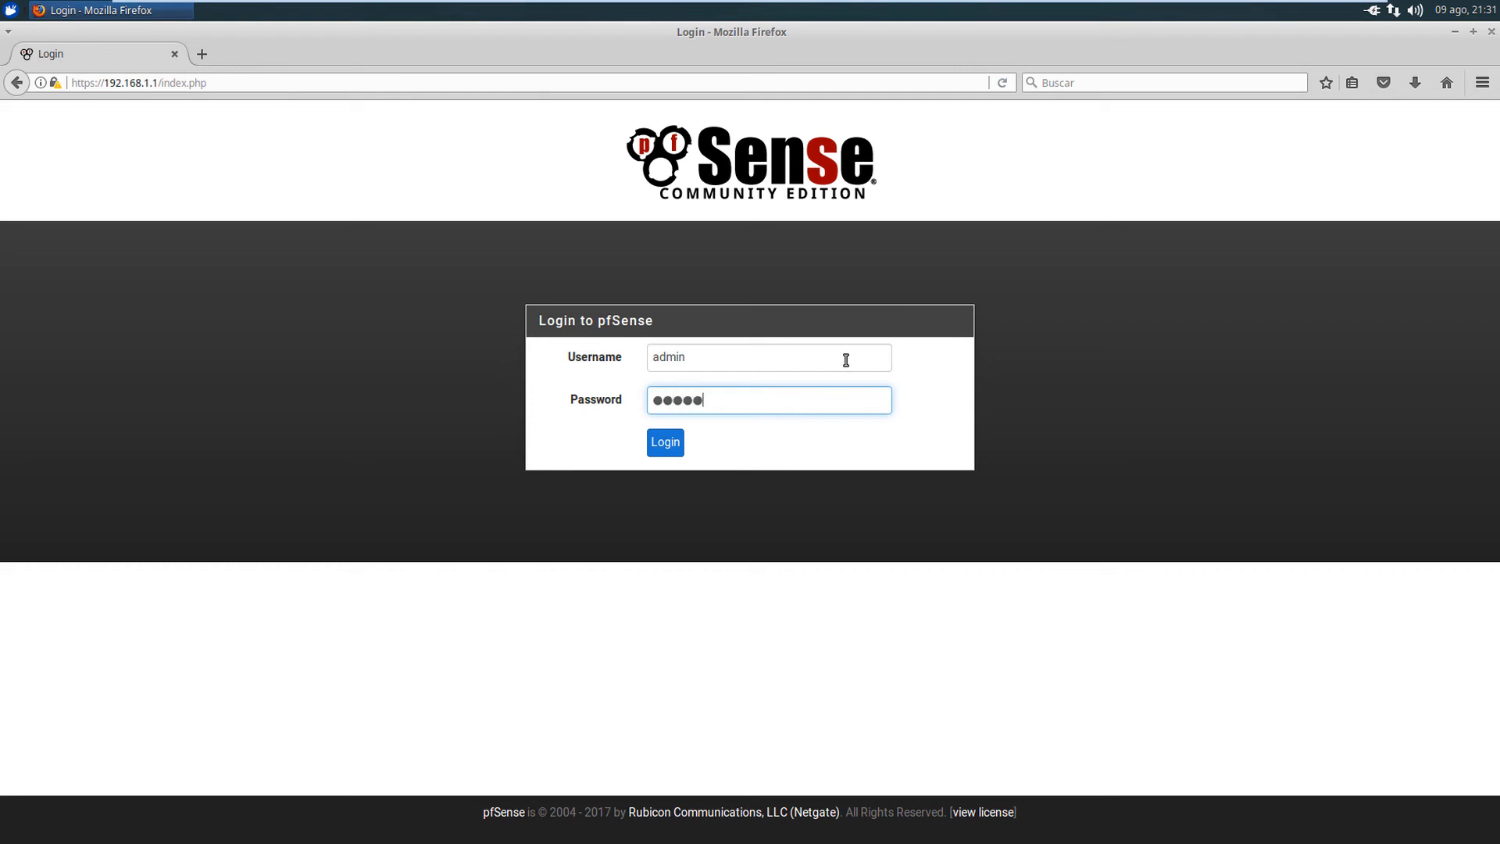
pyautogui.press('Return')
pyautogui.click(101, 245)
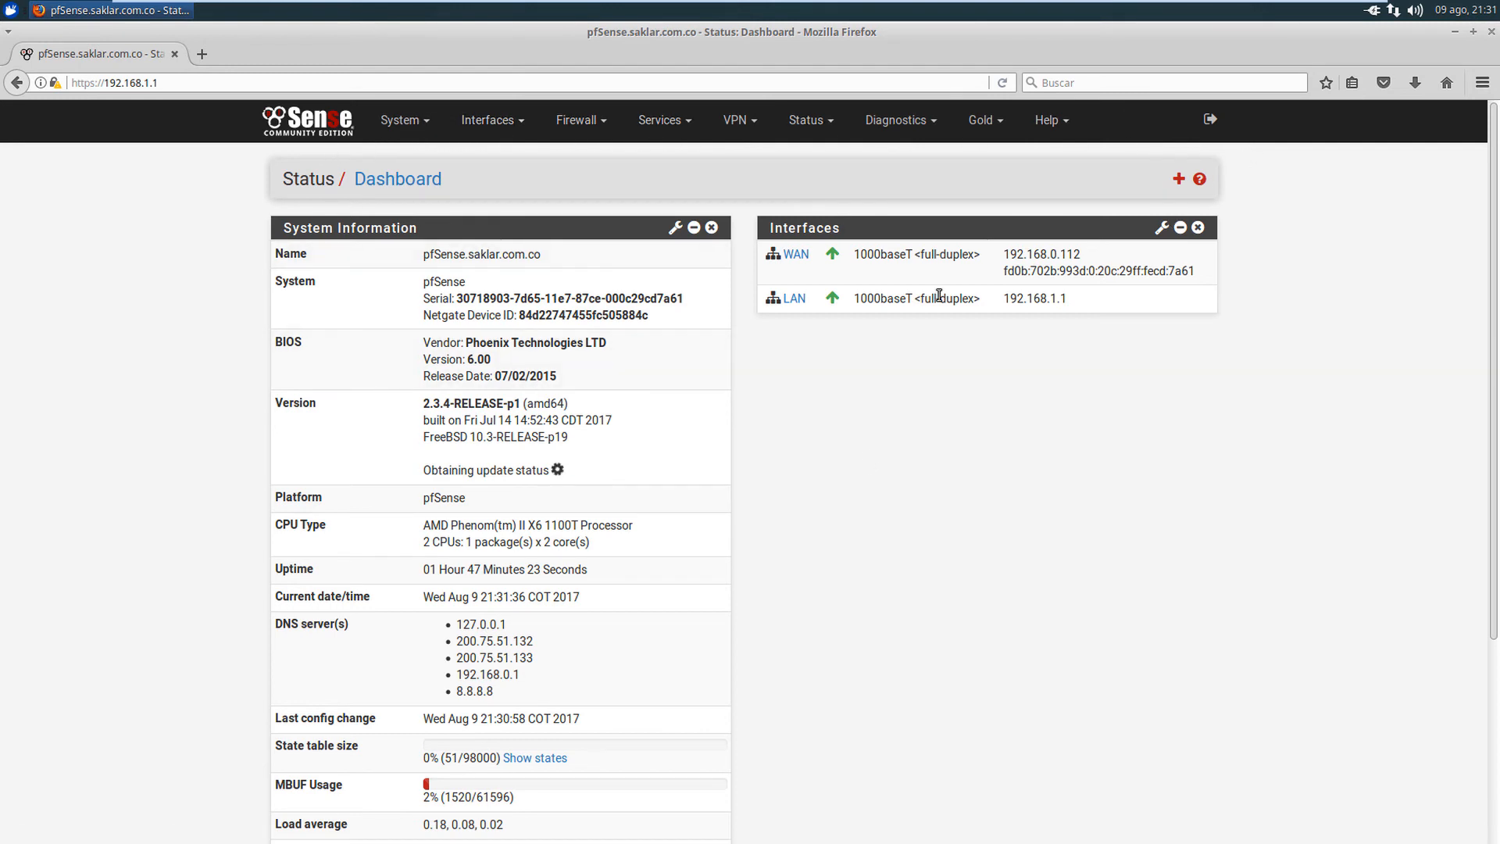
# - Go to VPN > IPsec Tunnels and start a new Phase 1 entry
pyautogui.click(736, 122)
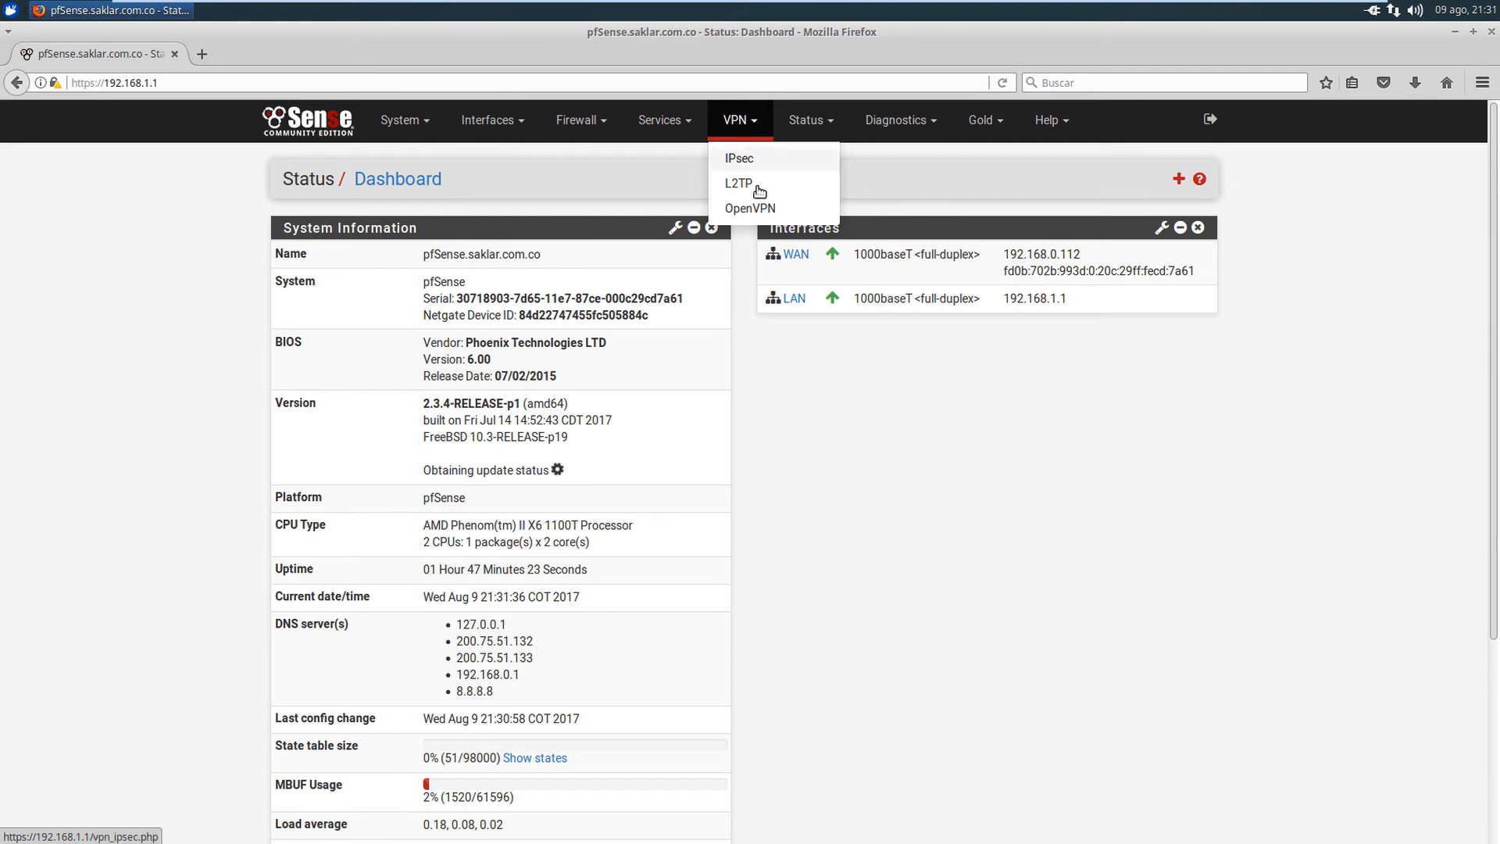
pyautogui.click(742, 158)
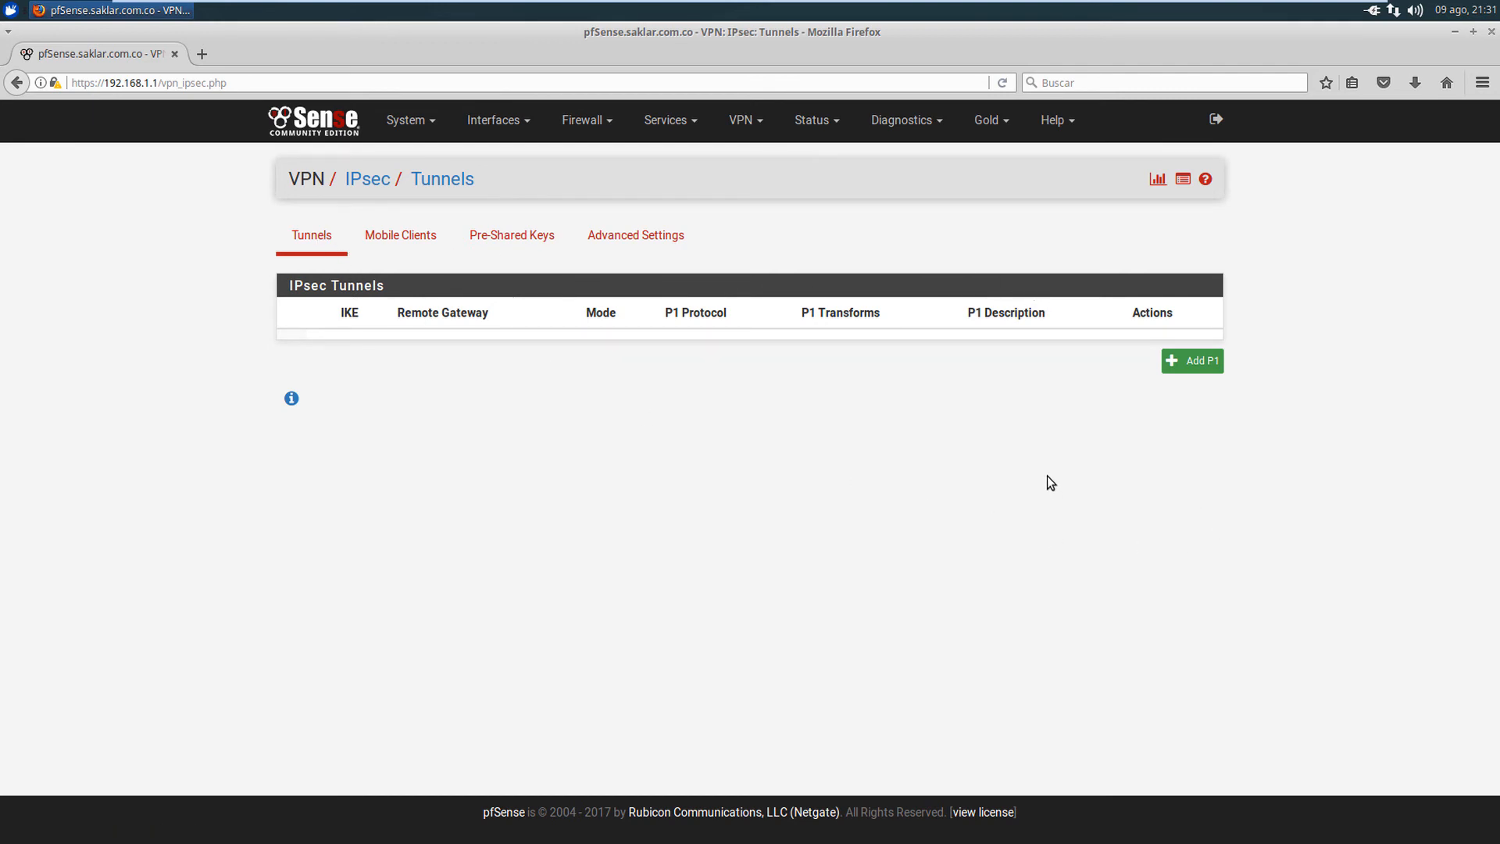
pyautogui.click(1213, 365)
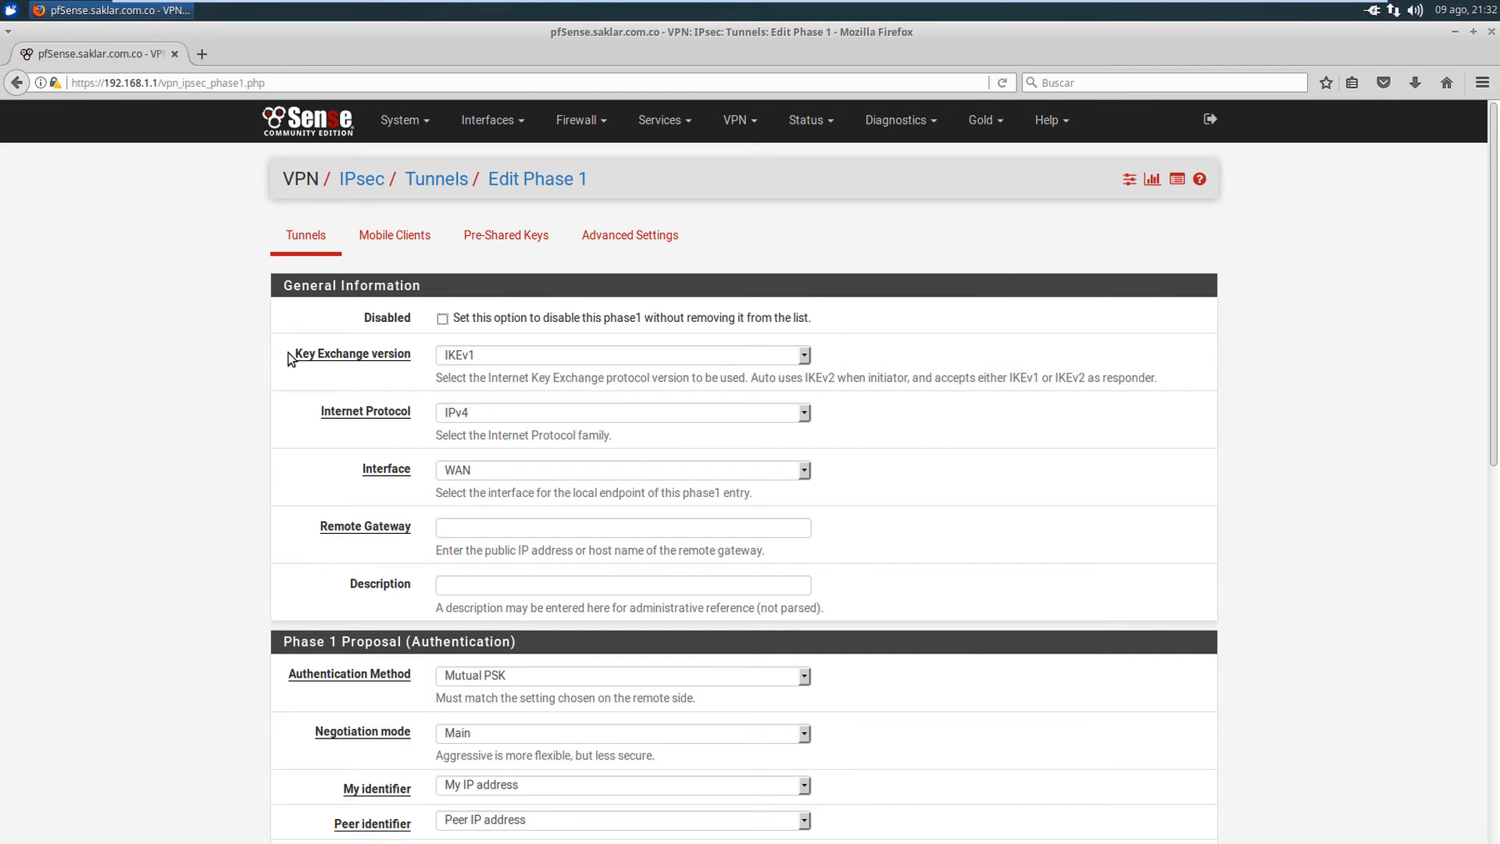
# - Keep WAN as the interface and set the remote gateway to 13.58.145.228
pyautogui.scroll(-1, 264, 353)
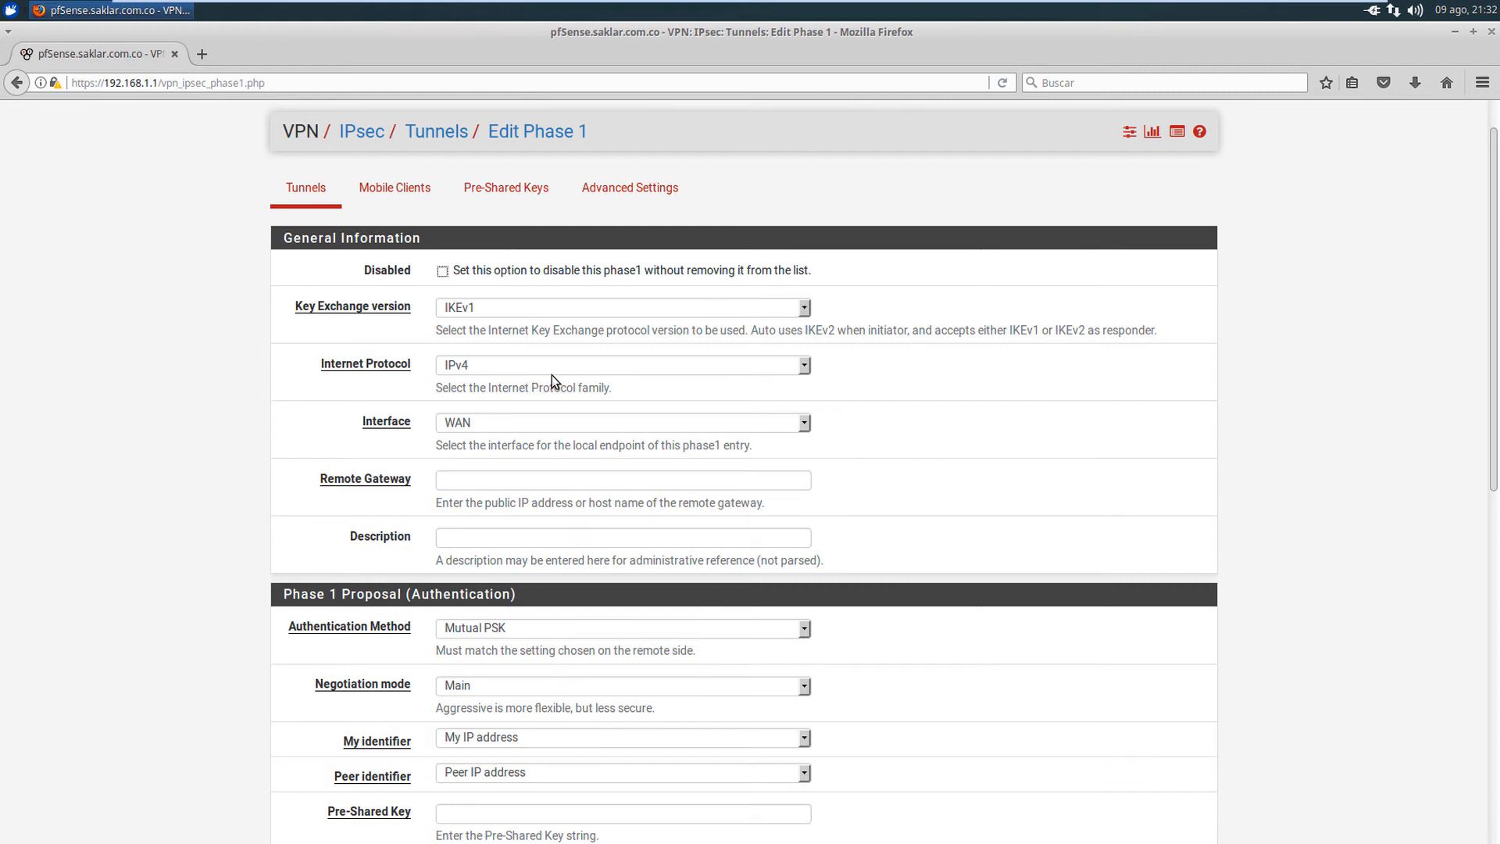
pyautogui.scroll(-1, 551, 375)
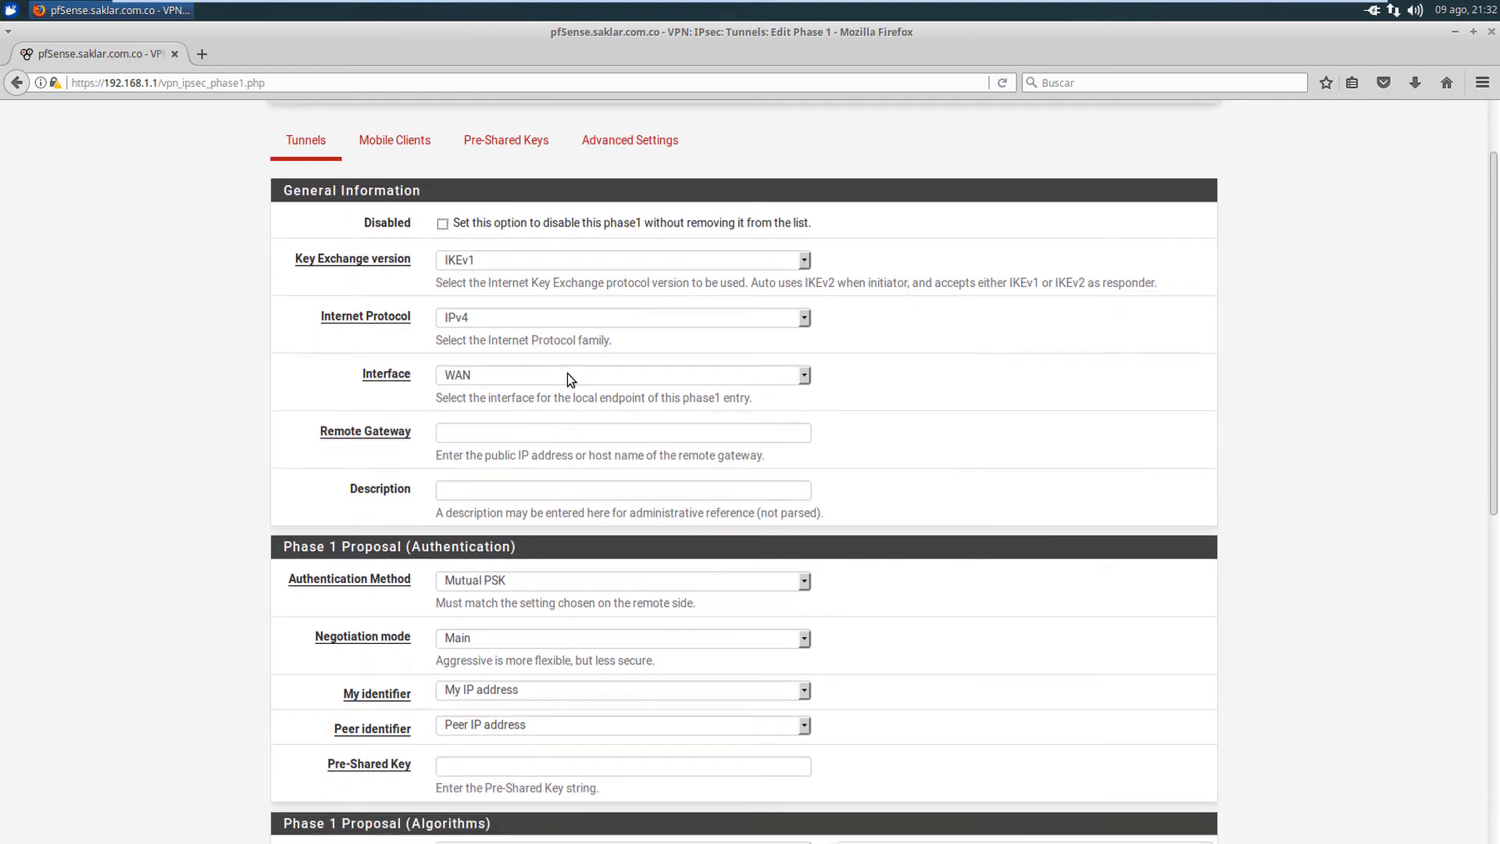
pyautogui.click(568, 377)
pyautogui.click(569, 376)
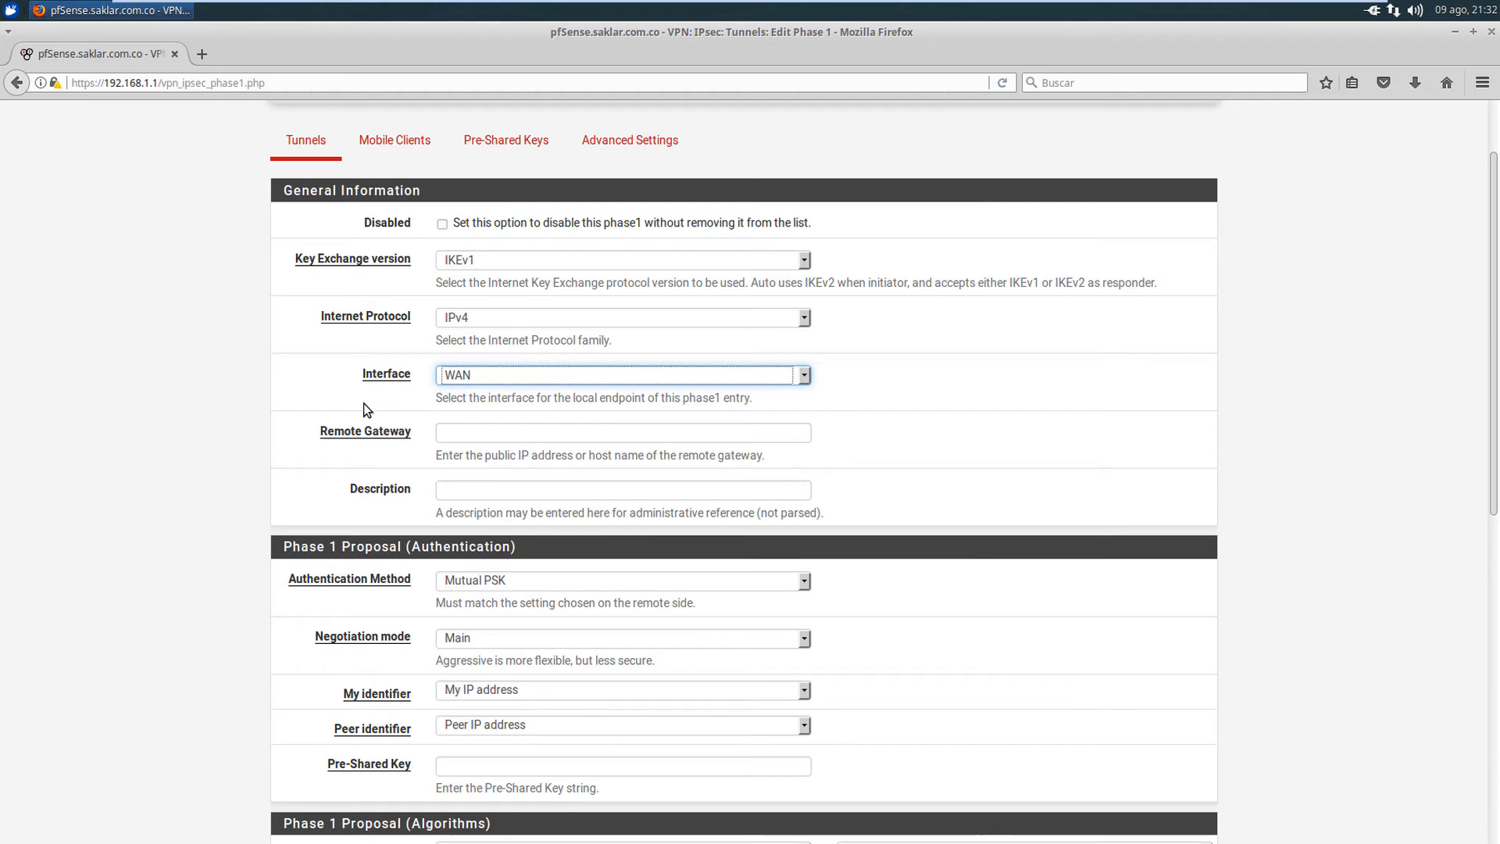
pyautogui.click(478, 431)
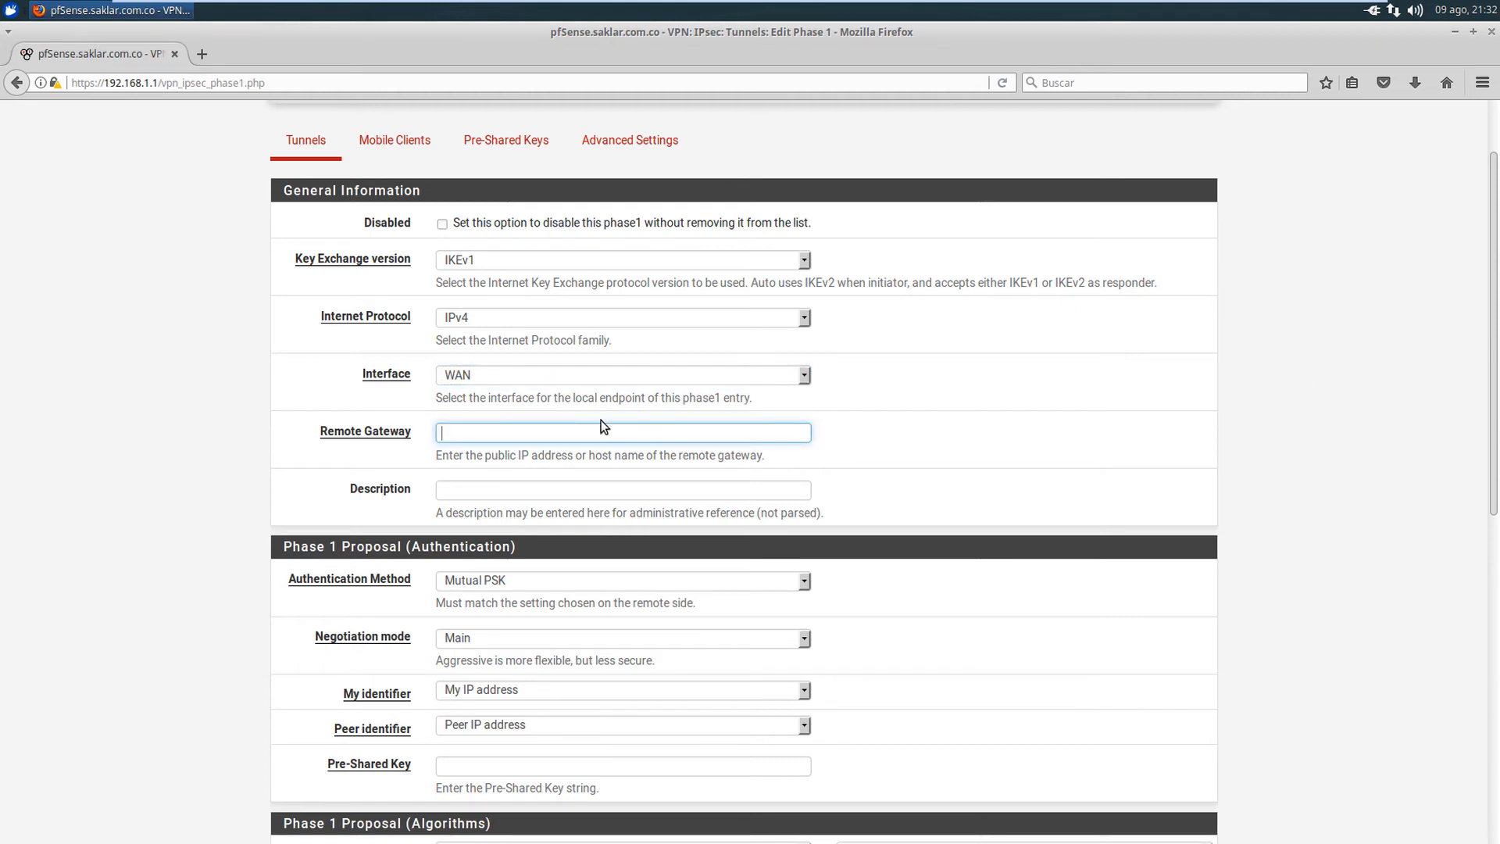
pyautogui.click(541, 432)
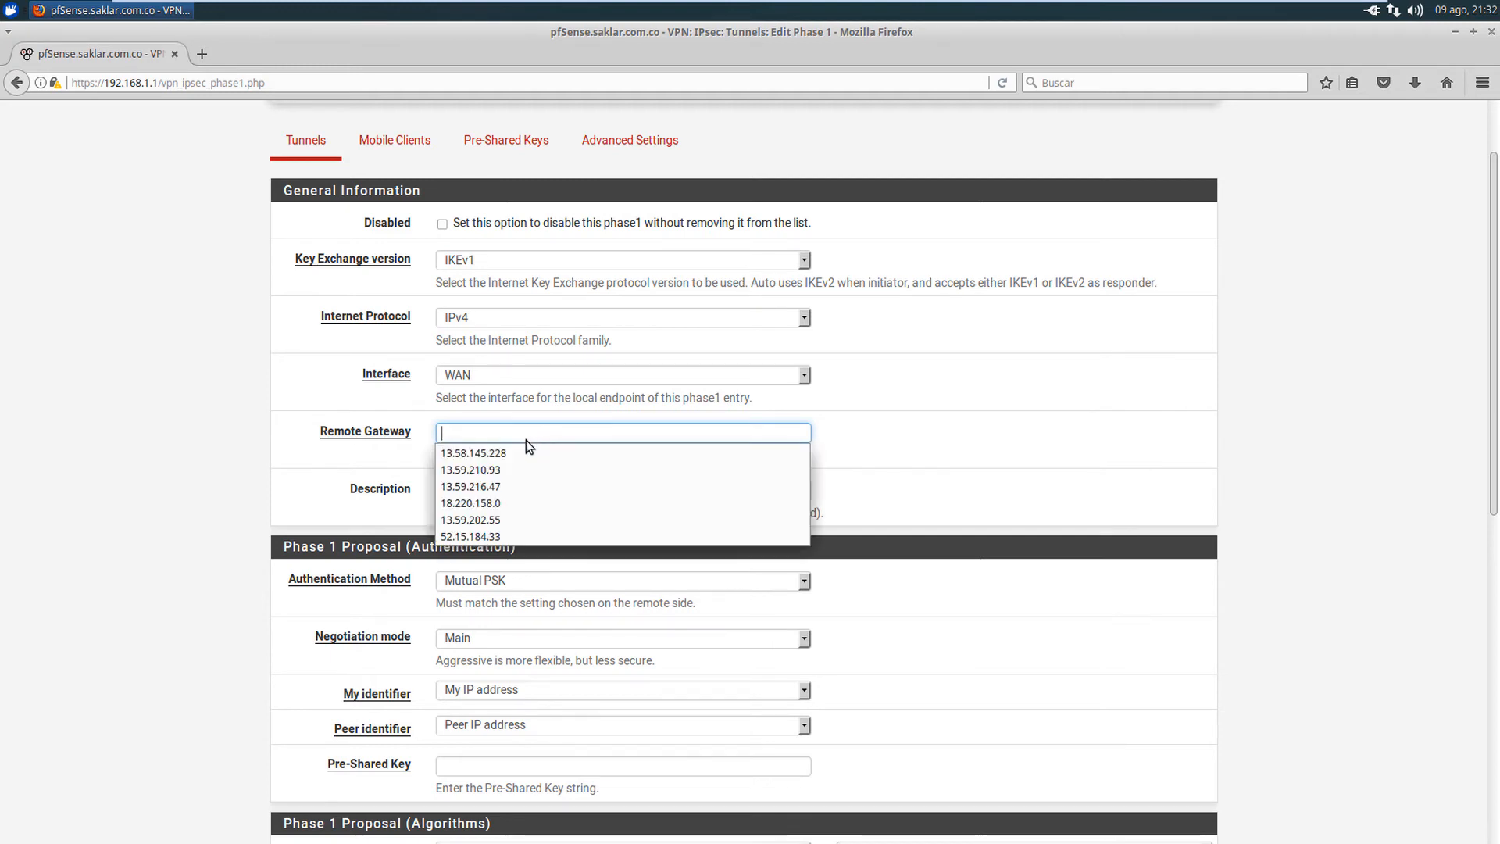
pyautogui.press('Escape')
pyautogui.write('13.58.145.228')
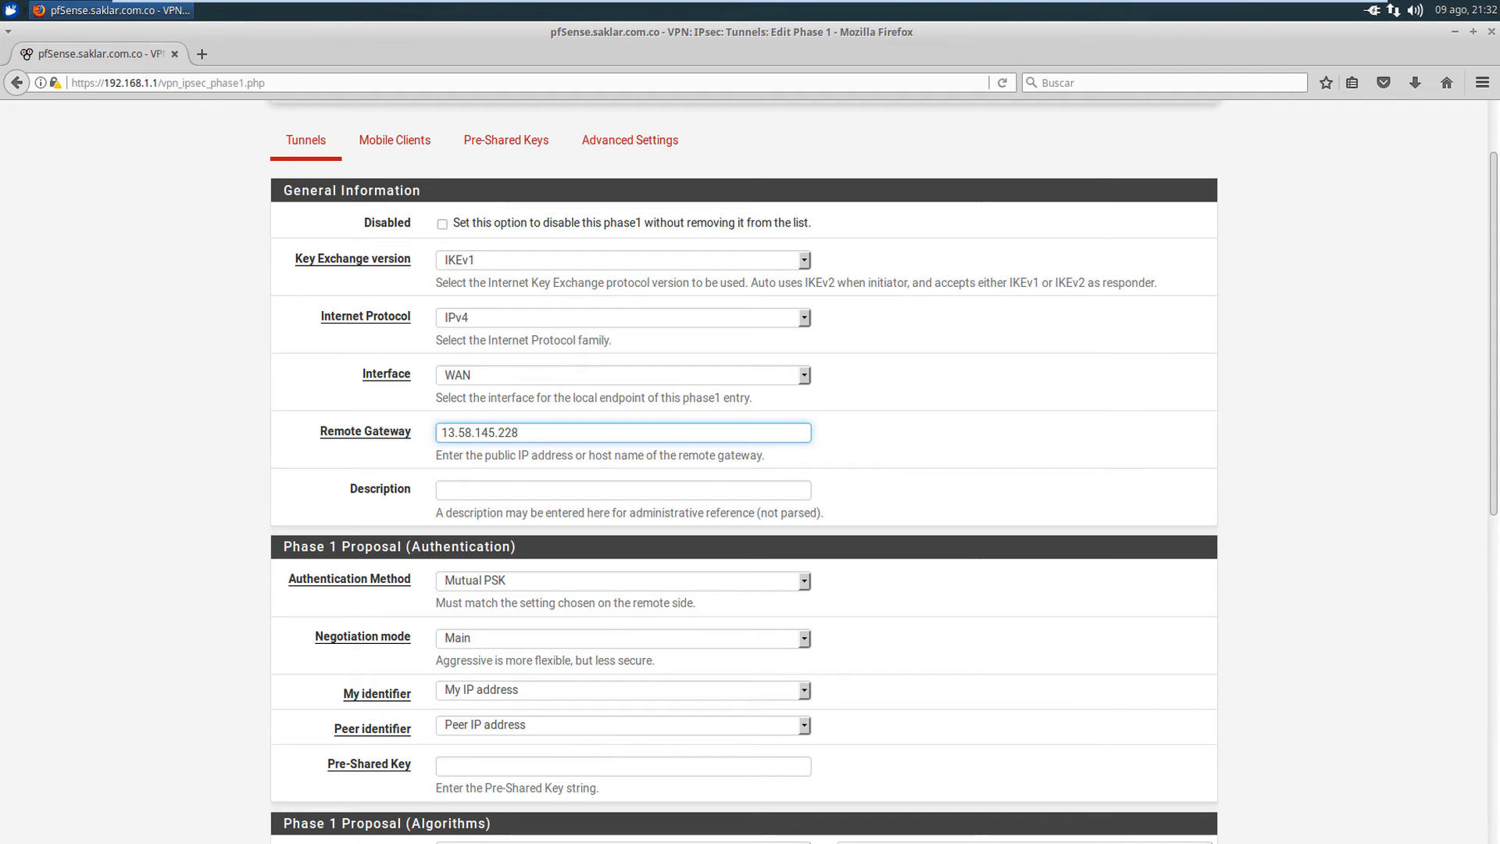
# - Set the Phase 1 description to 'VPN Bogota-Ohio'
pyautogui.click(529, 491)
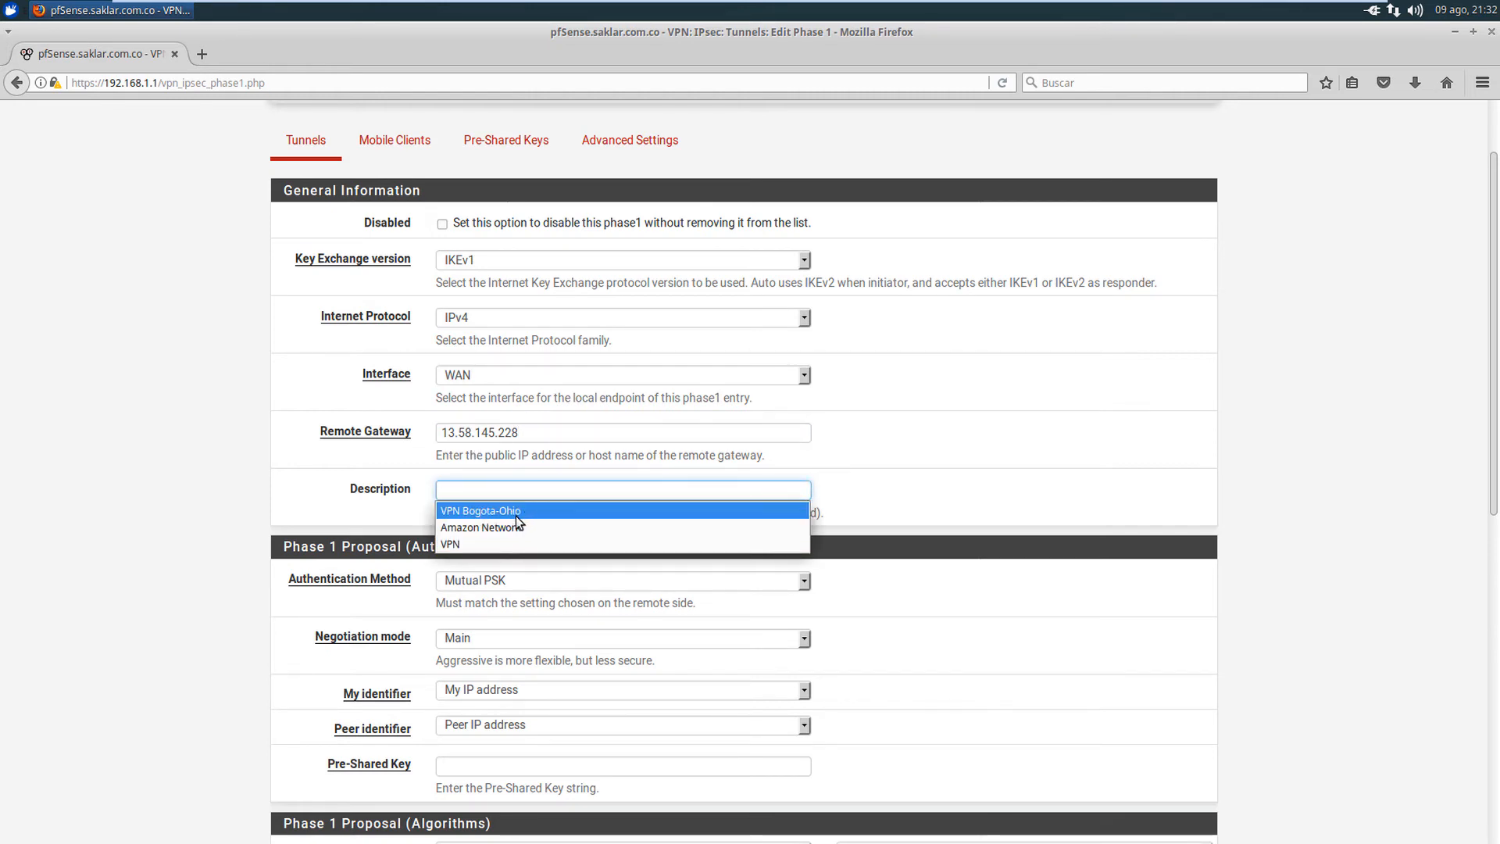
pyautogui.click(503, 513)
pyautogui.click(229, 476)
pyautogui.scroll(-2, 230, 477)
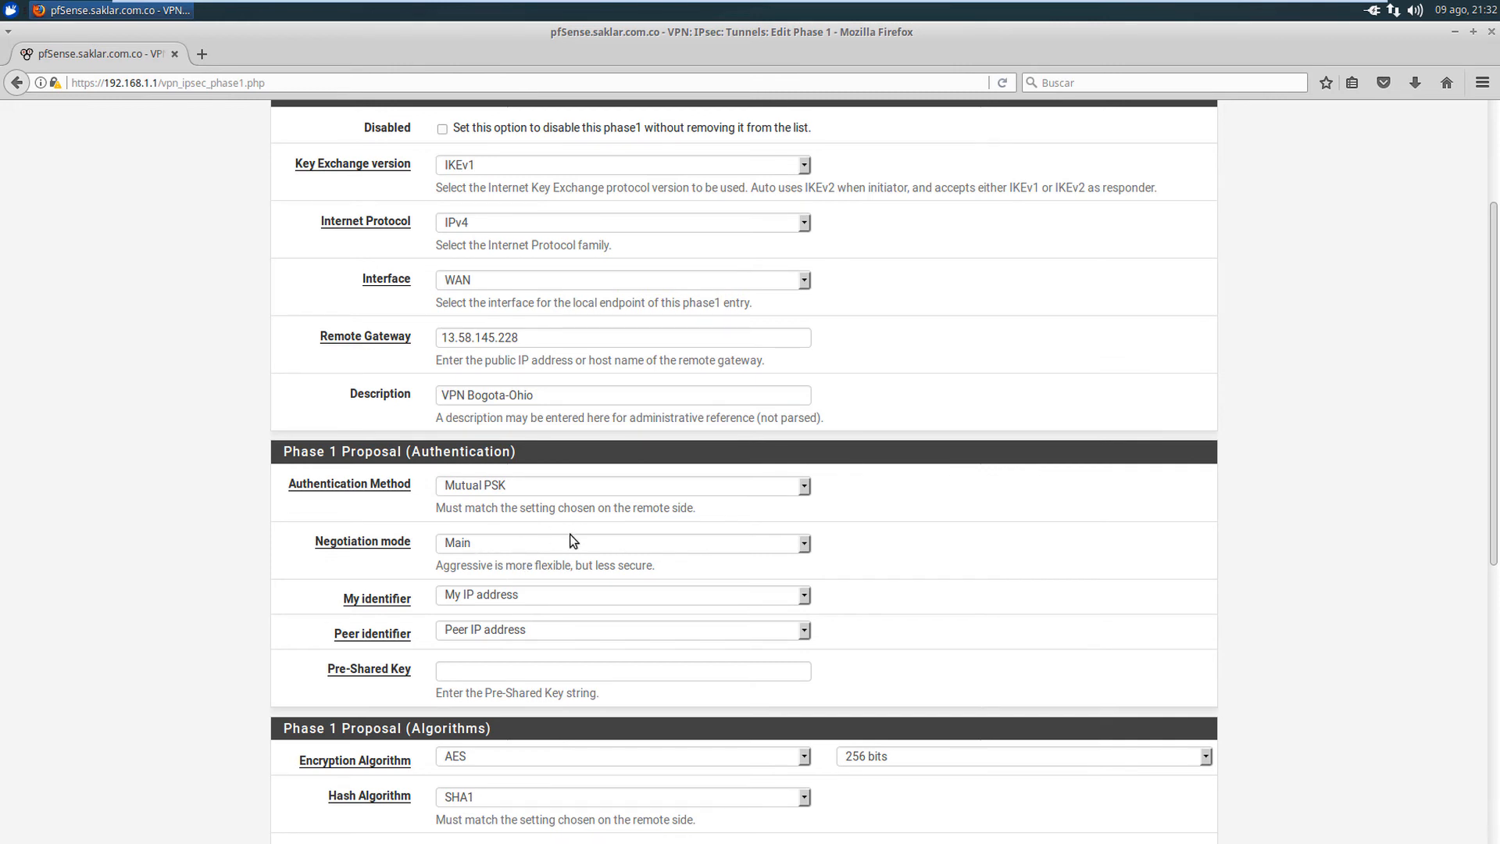
pyautogui.scroll(-1, 570, 530)
pyautogui.scroll(-2, 569, 536)
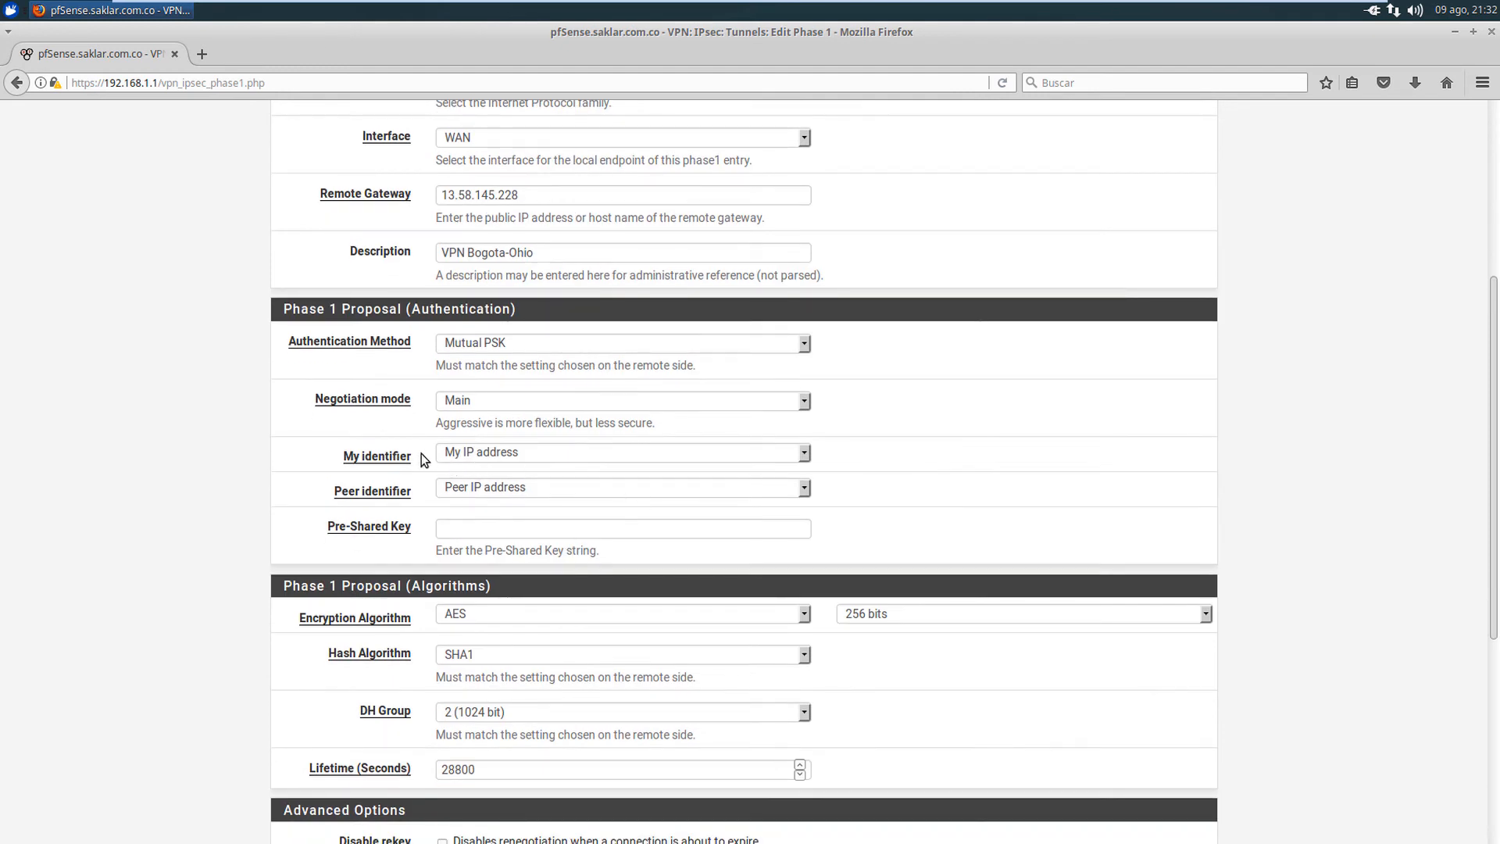
# - Set My identifier to IP address 186.28.75.7
pyautogui.click(623, 458)
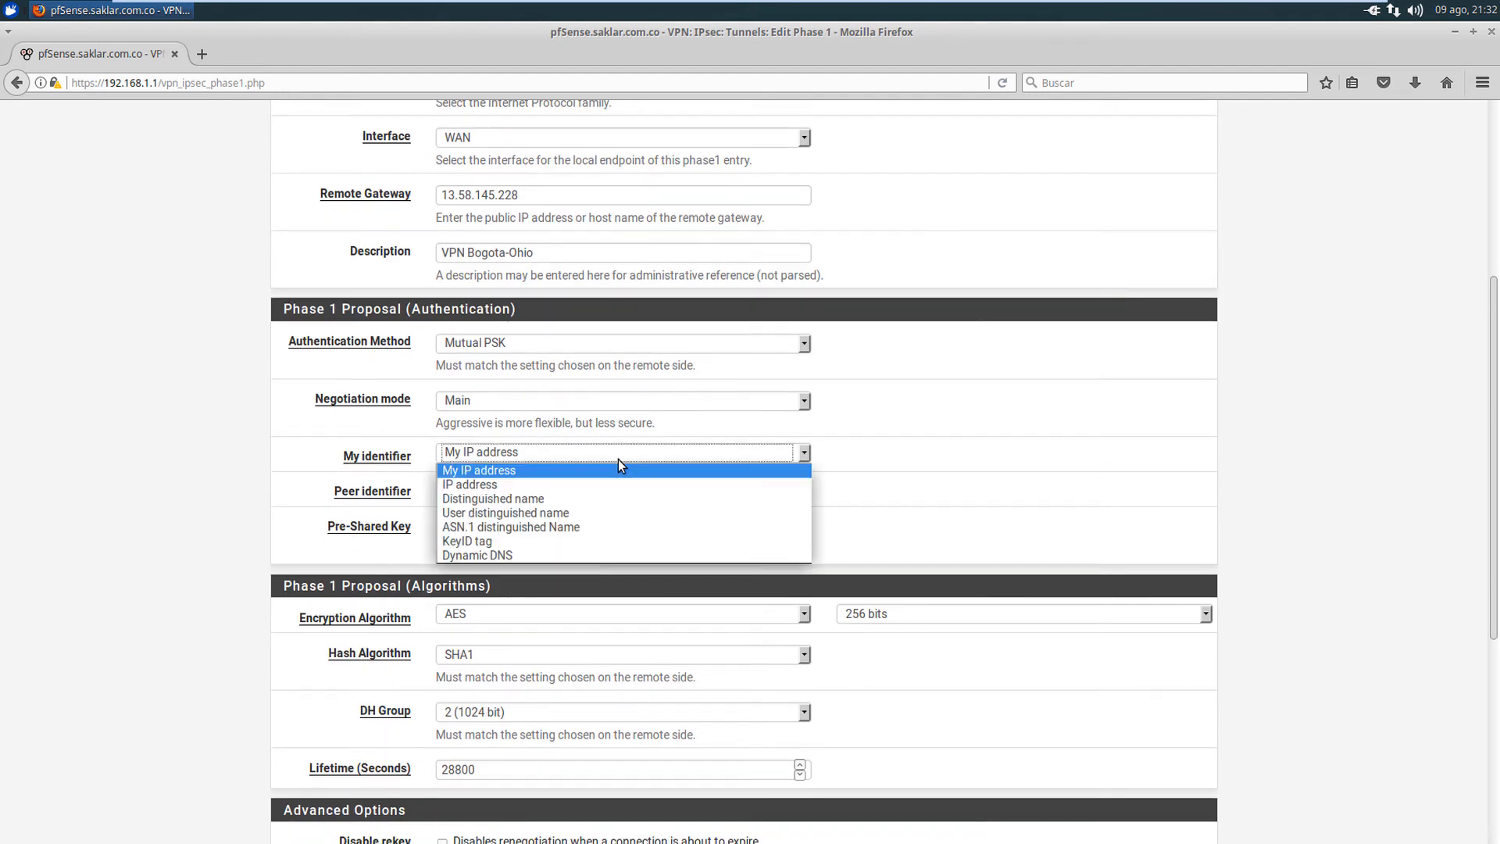
pyautogui.click(480, 485)
pyautogui.click(925, 454)
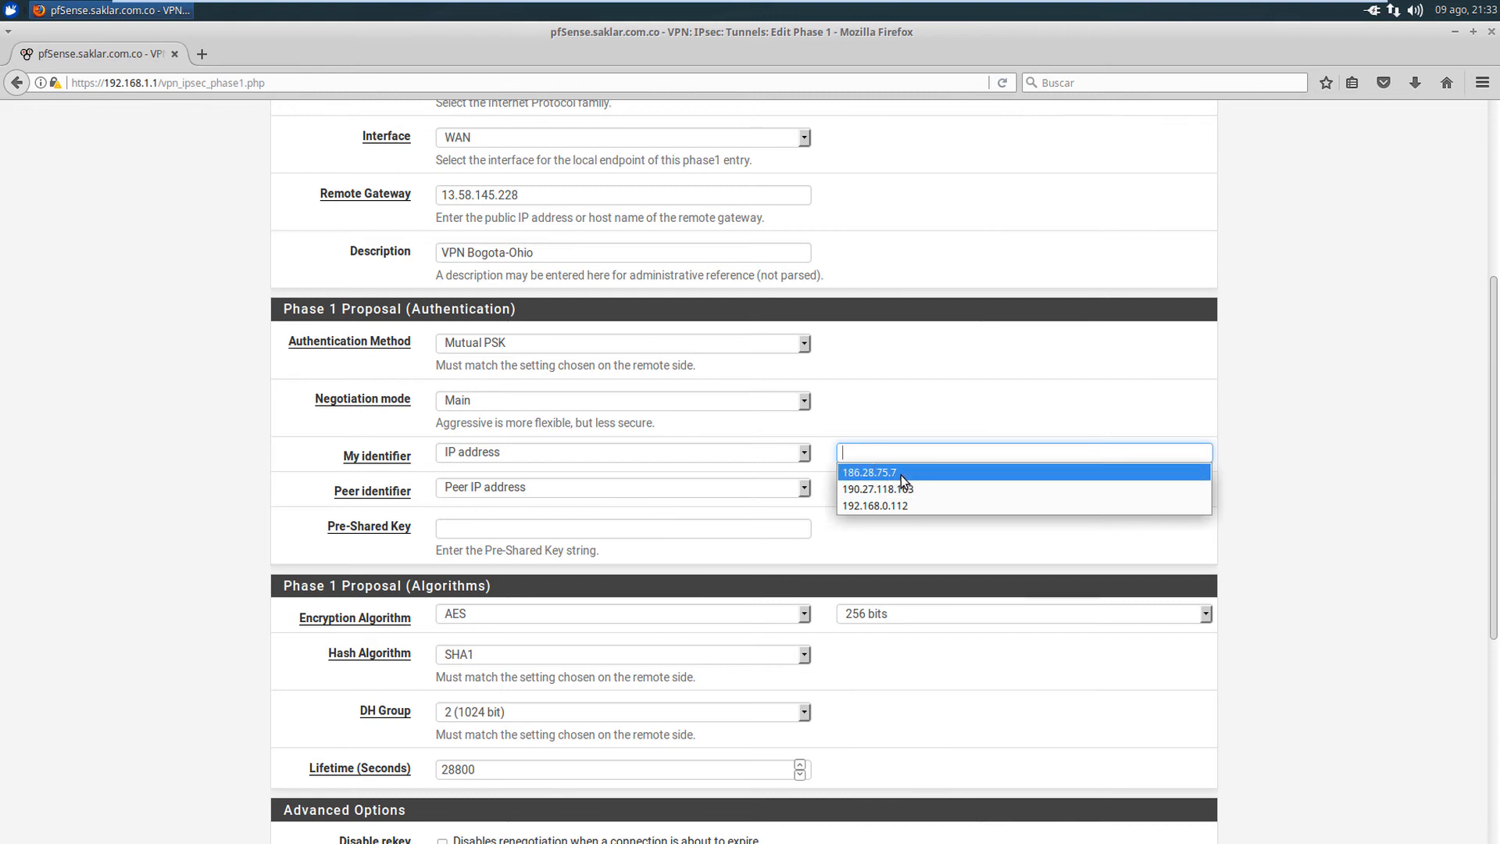
pyautogui.click(902, 474)
pyautogui.click(876, 461)
pyautogui.click(1252, 415)
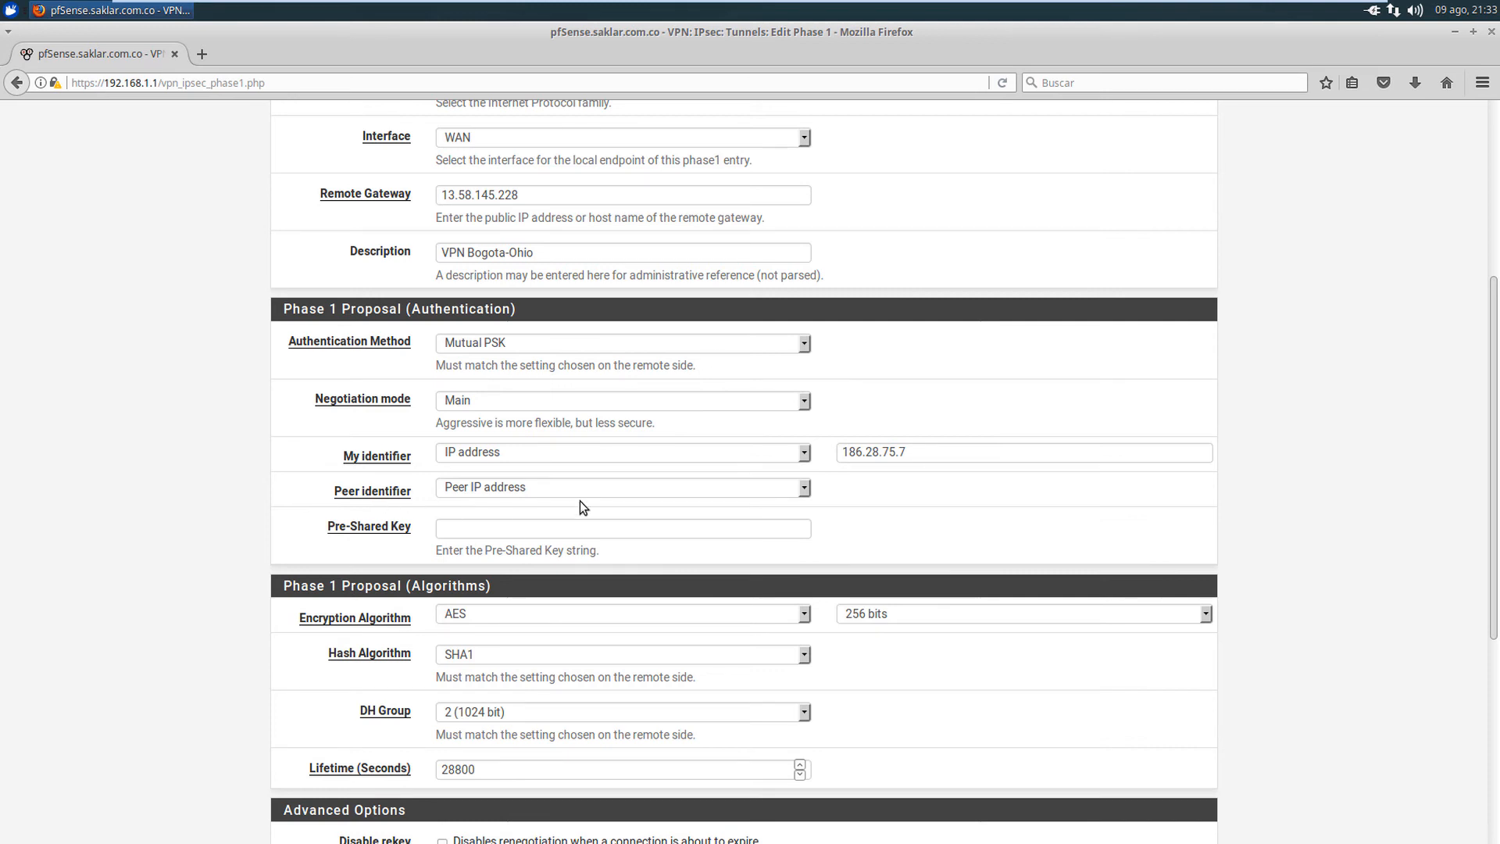
# - Fill in the pre-shared key from the previously used keys
pyautogui.scroll(-3, 492, 493)
pyautogui.click(494, 435)
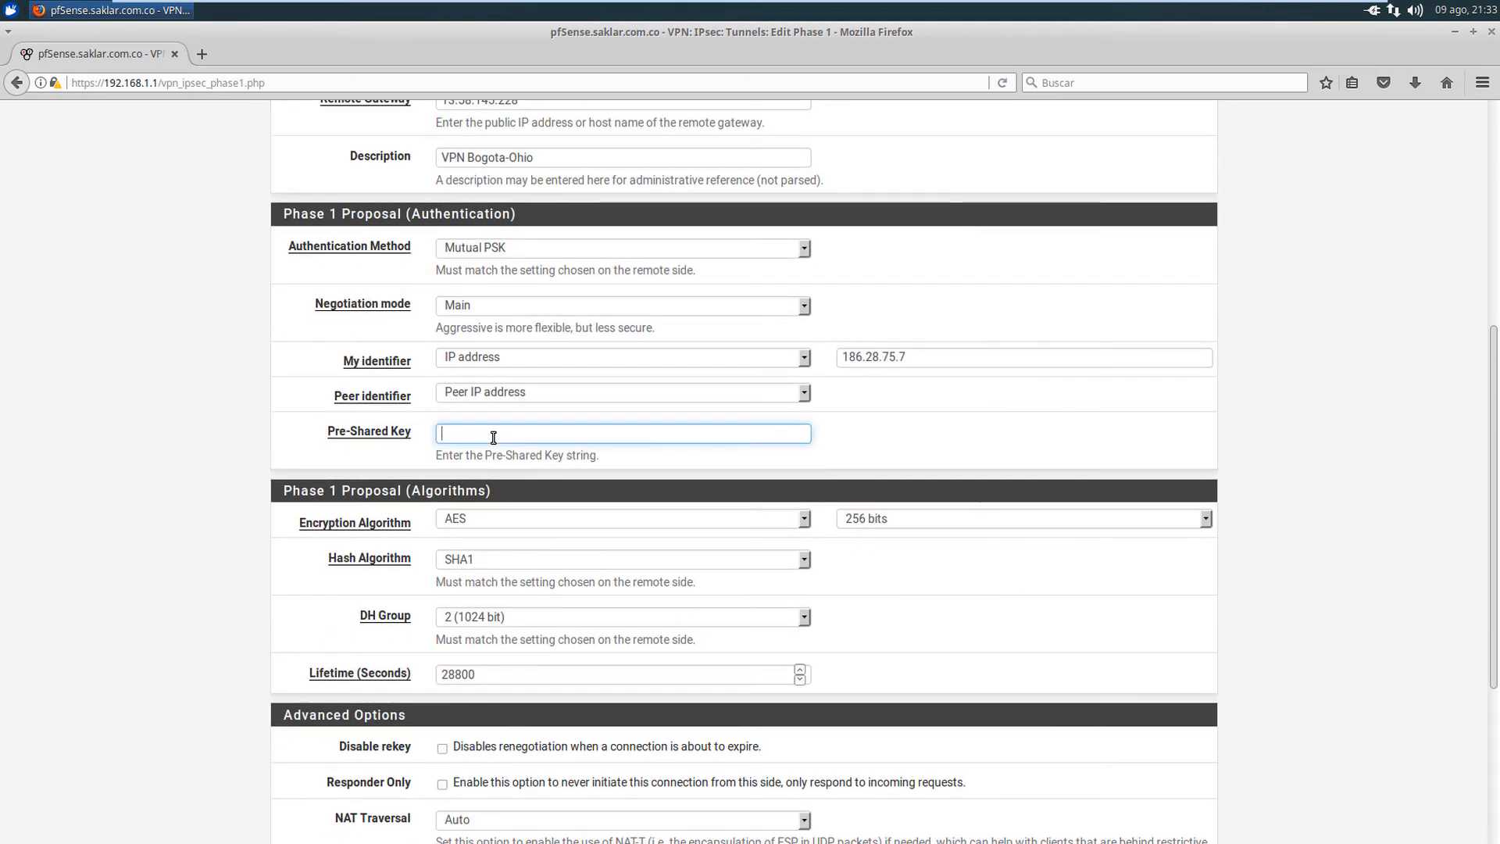
pyautogui.click(493, 436)
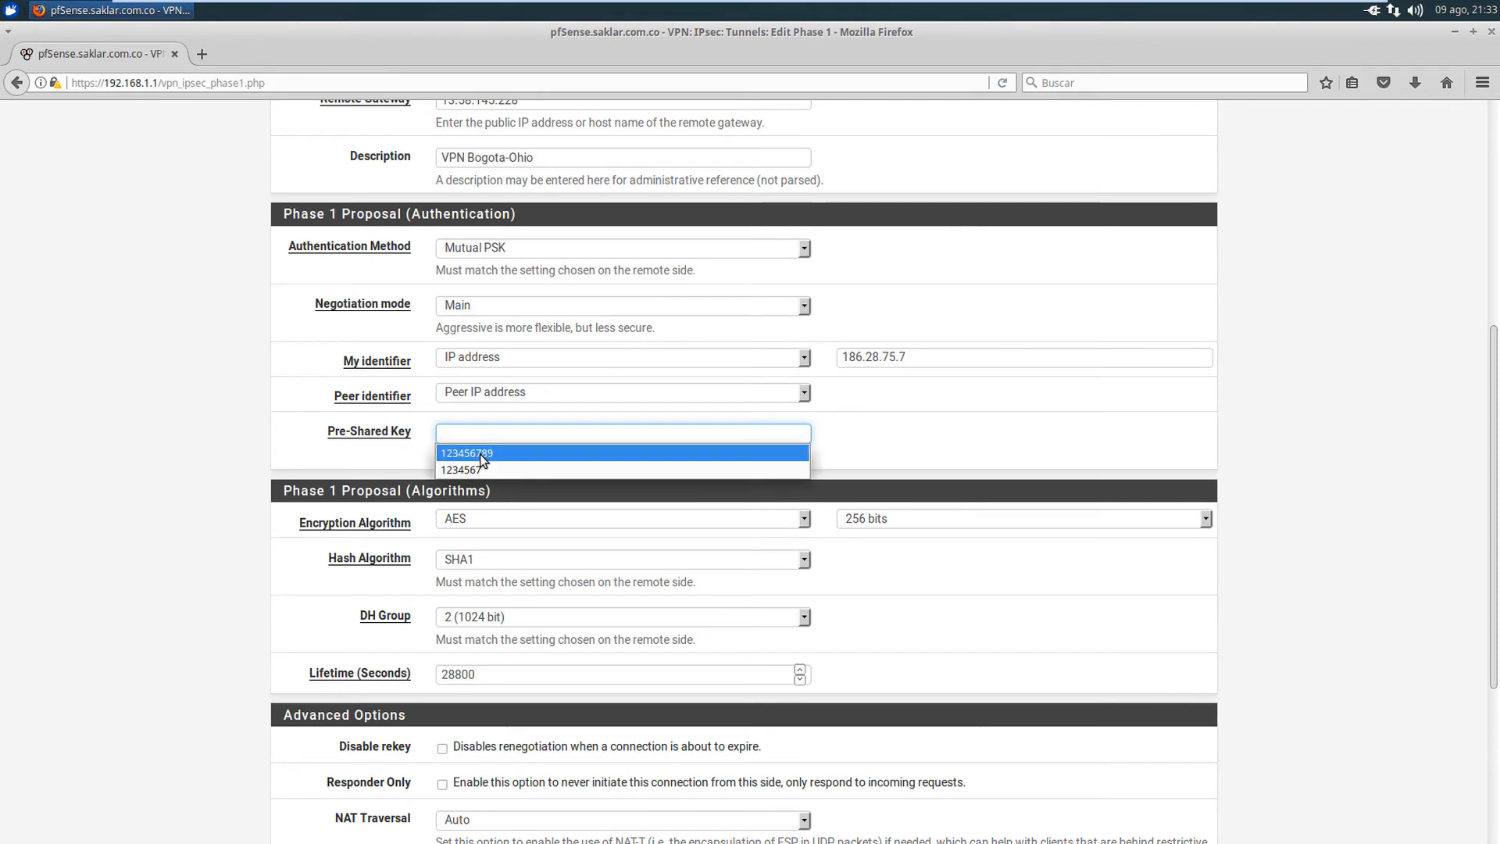
pyautogui.click(515, 454)
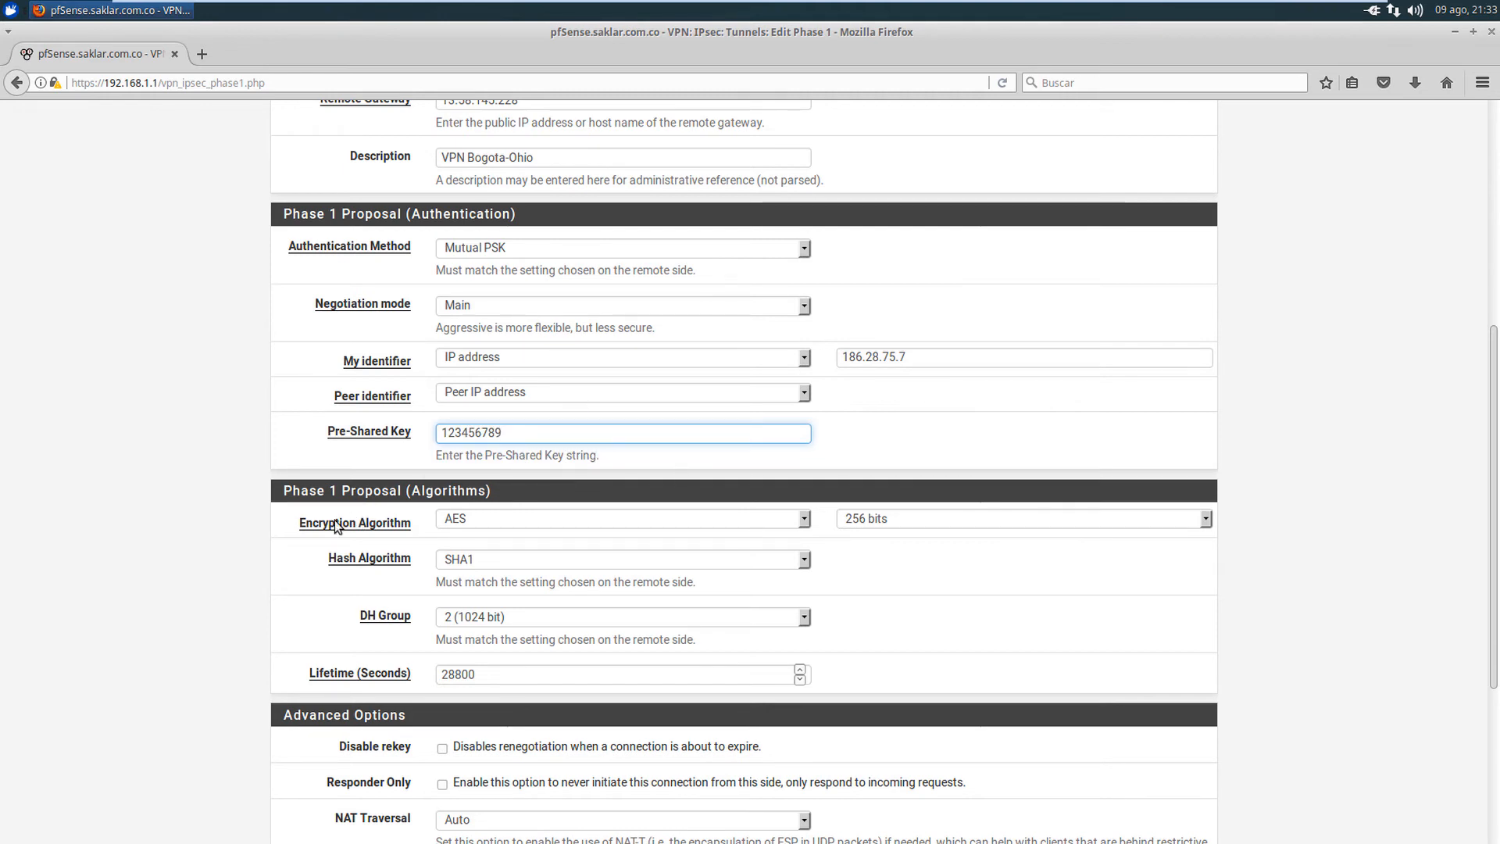
# - Scroll to the bottom of the Edit Phase 1 form and save the VPN Bogota-Ohio tunnel
pyautogui.click(264, 518)
pyautogui.scroll(-2, 264, 519)
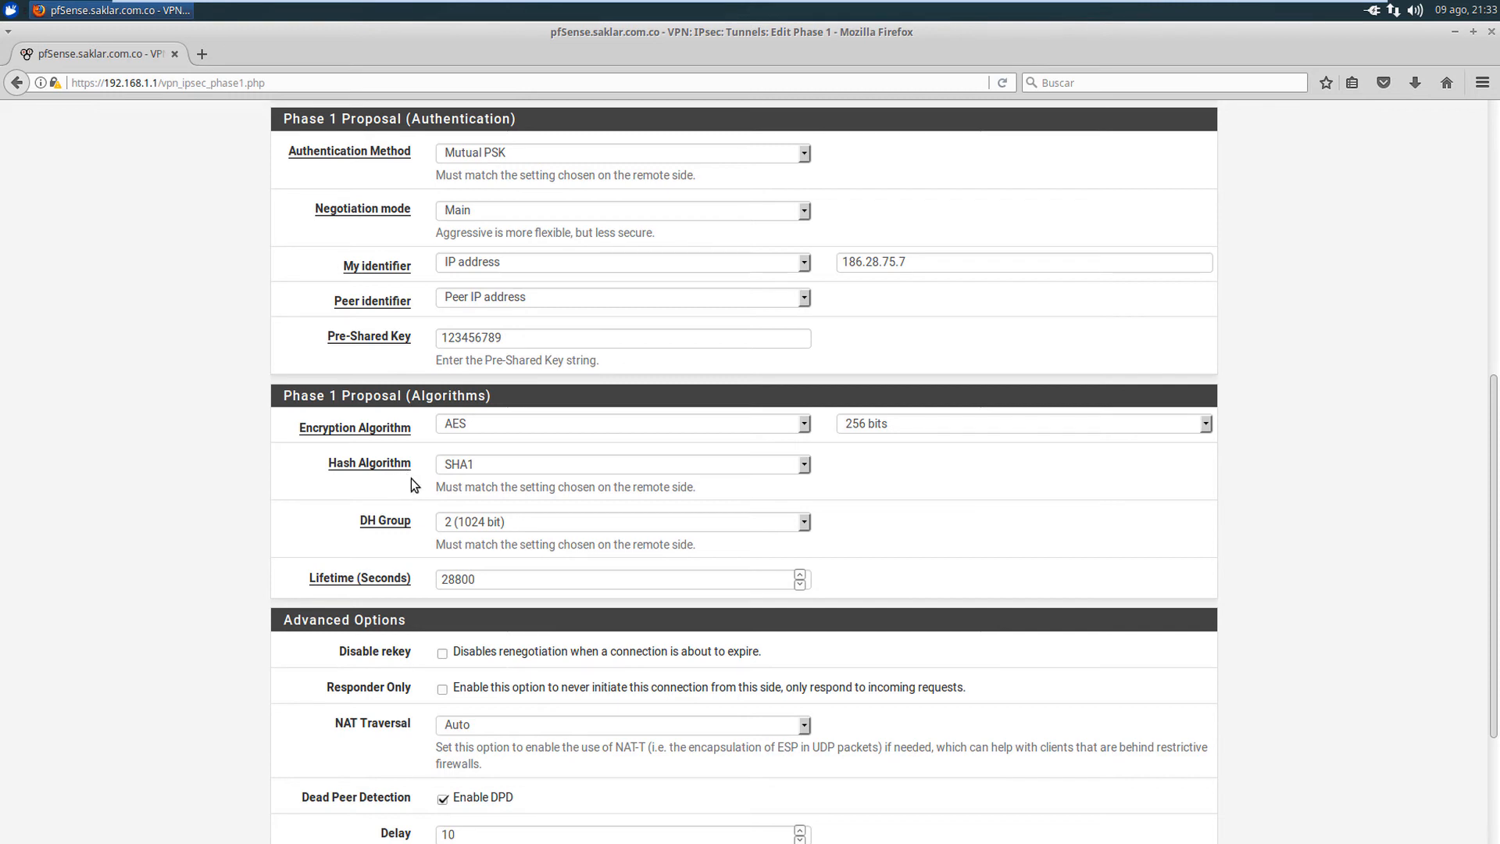
pyautogui.scroll(-2, 563, 477)
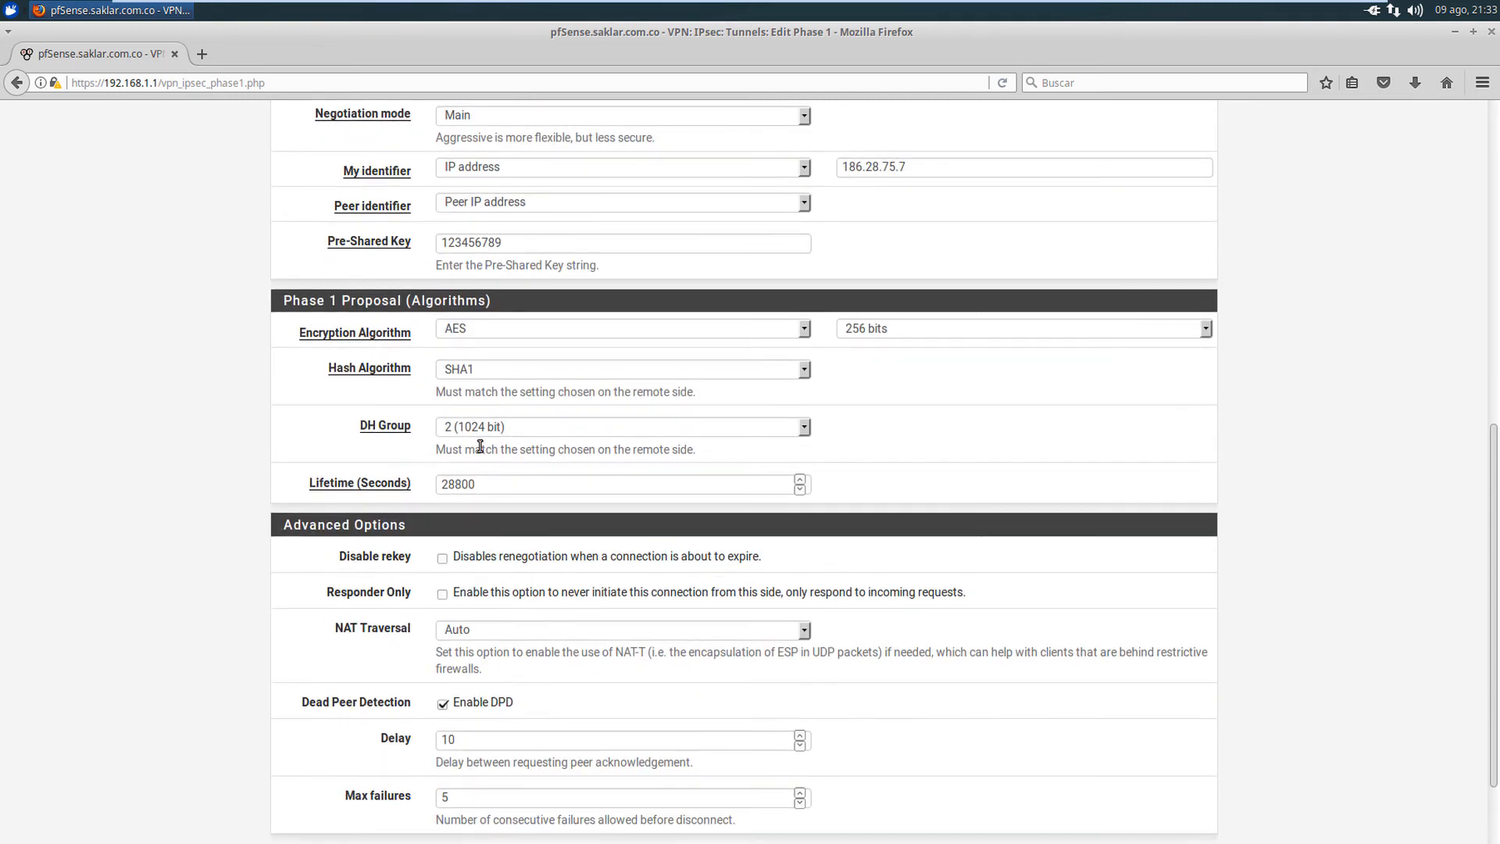
pyautogui.scroll(-1, 478, 439)
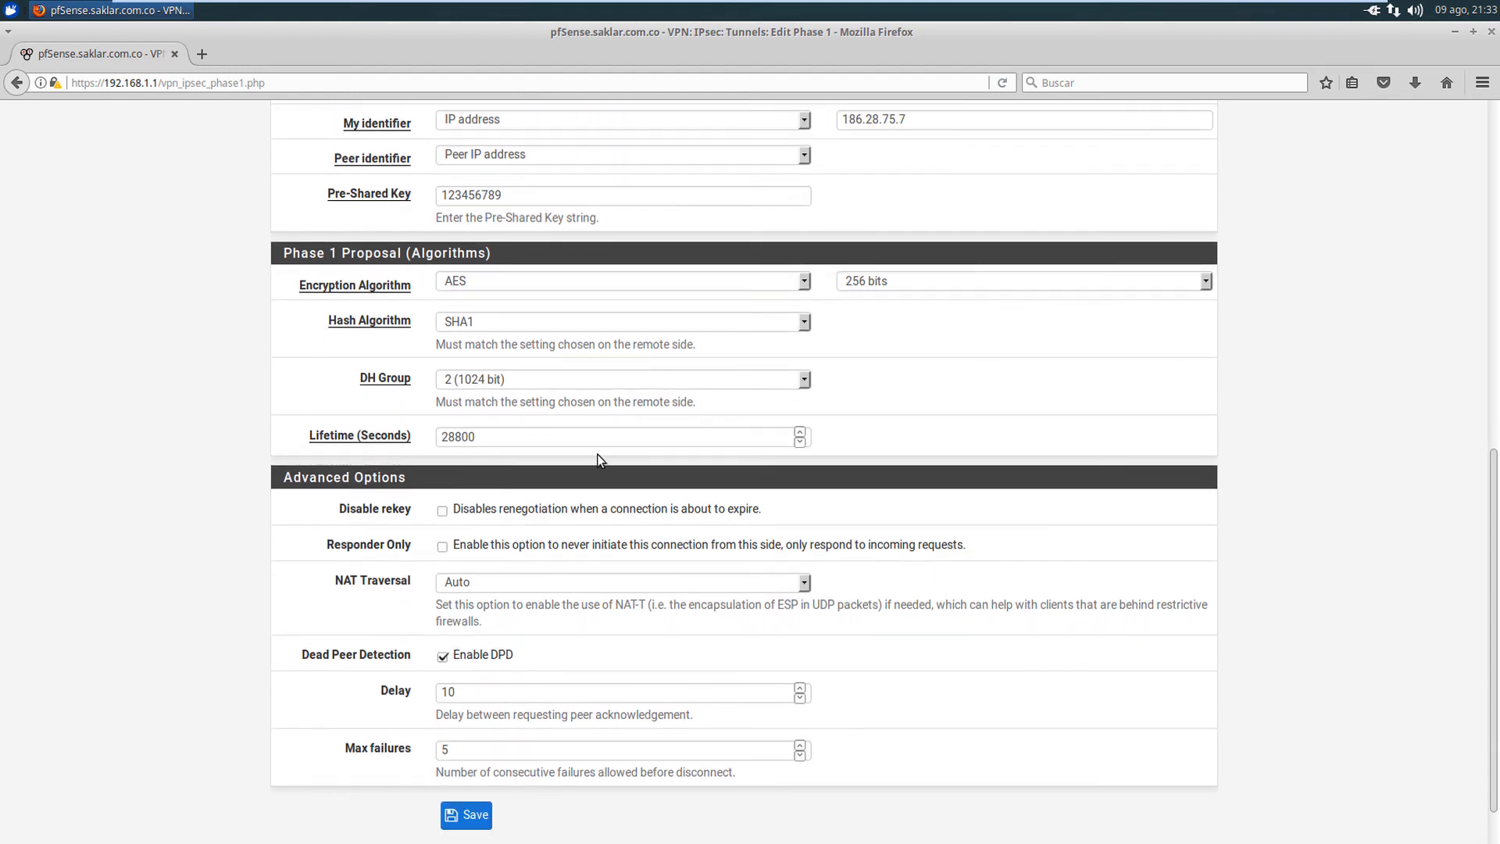
pyautogui.scroll(-1, 555, 525)
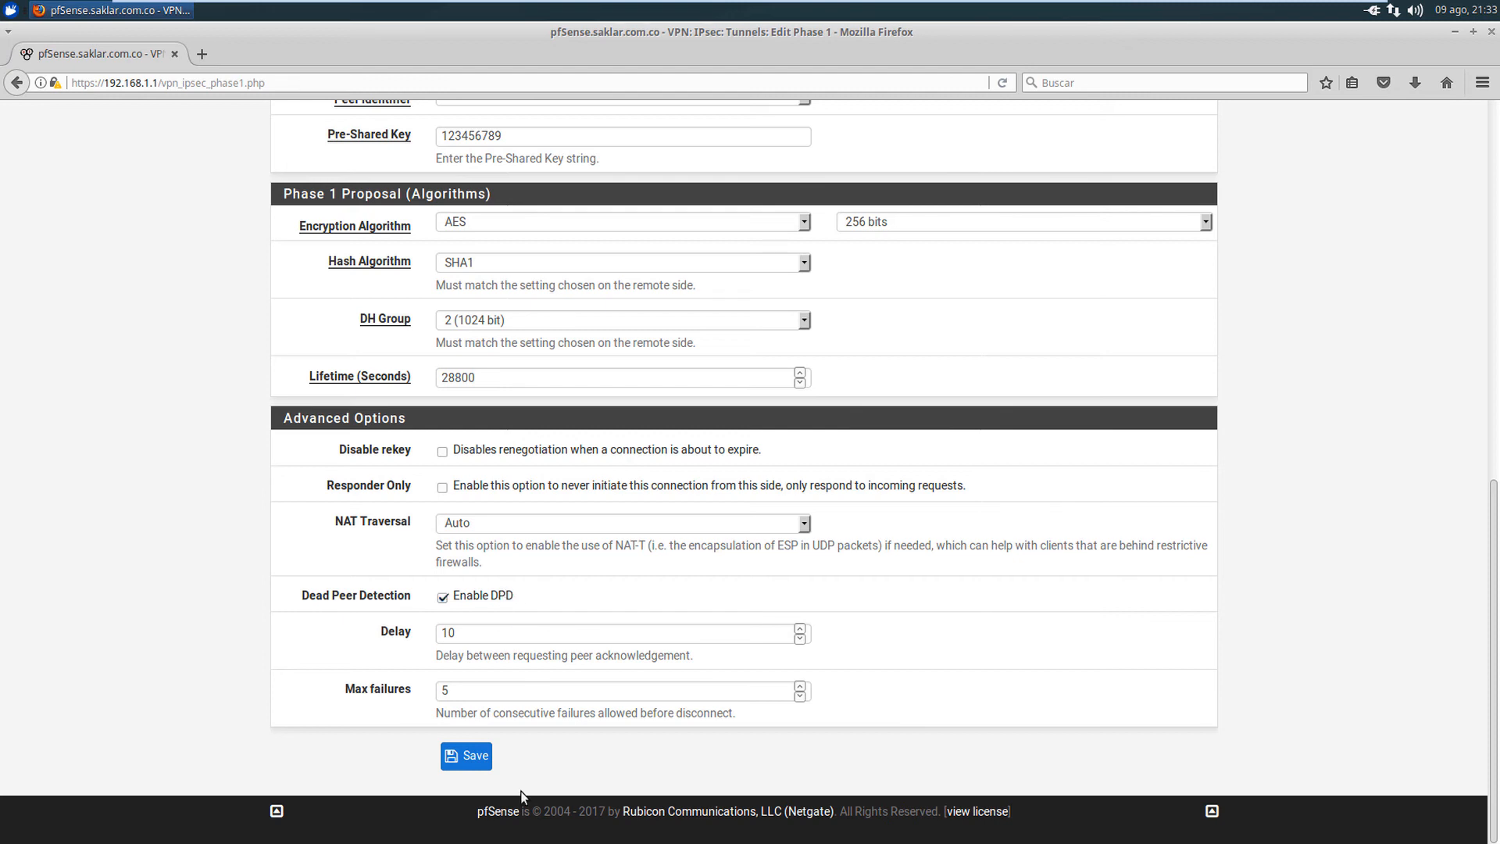
pyautogui.click(471, 758)
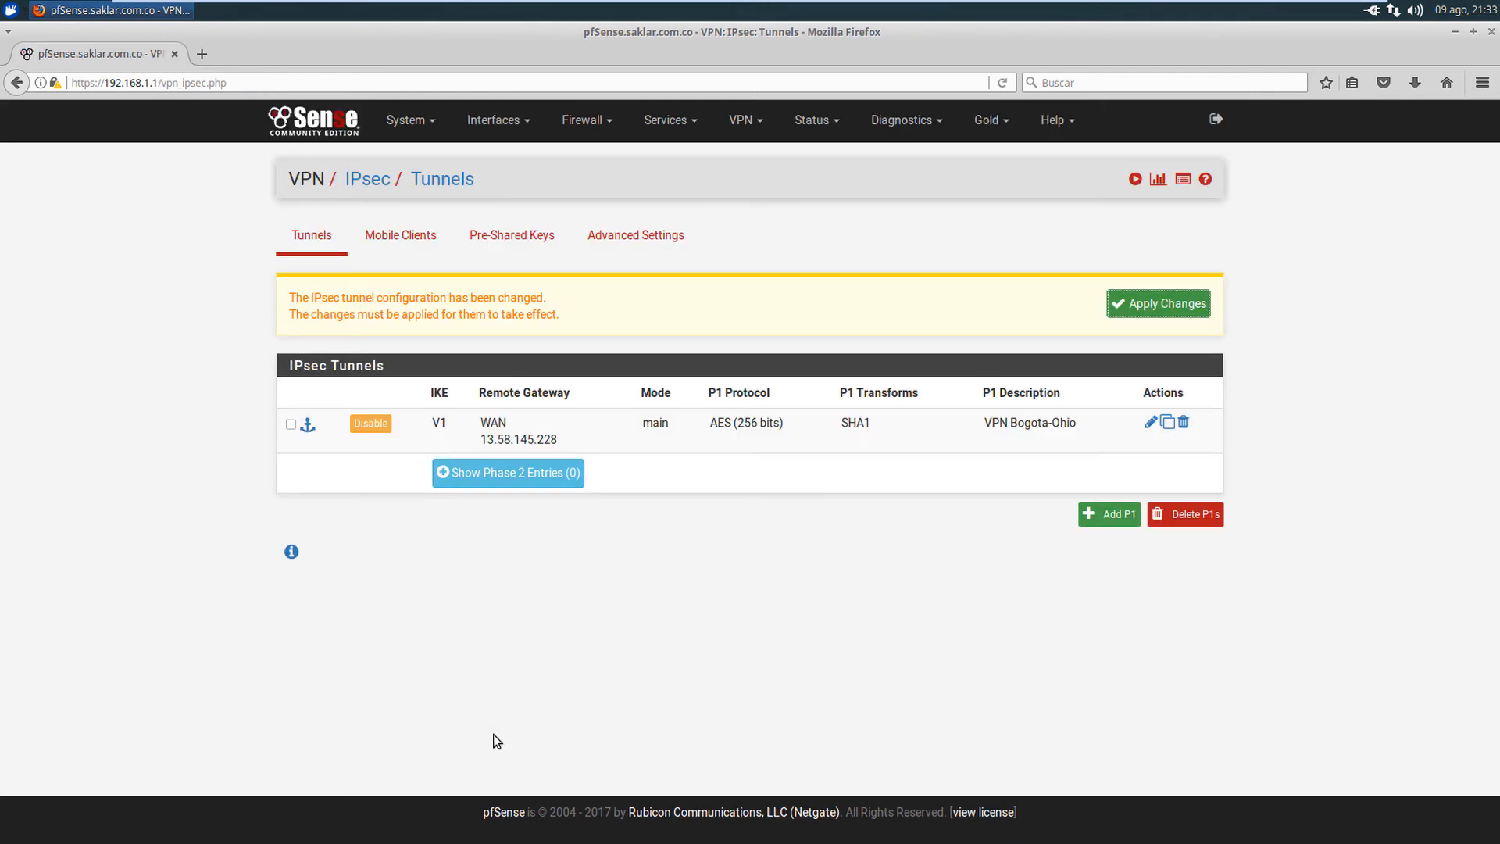
# - Apply the tunnel changes and start a new Phase 2 entry for VPN Bogota-Ohio
pyautogui.click(1184, 305)
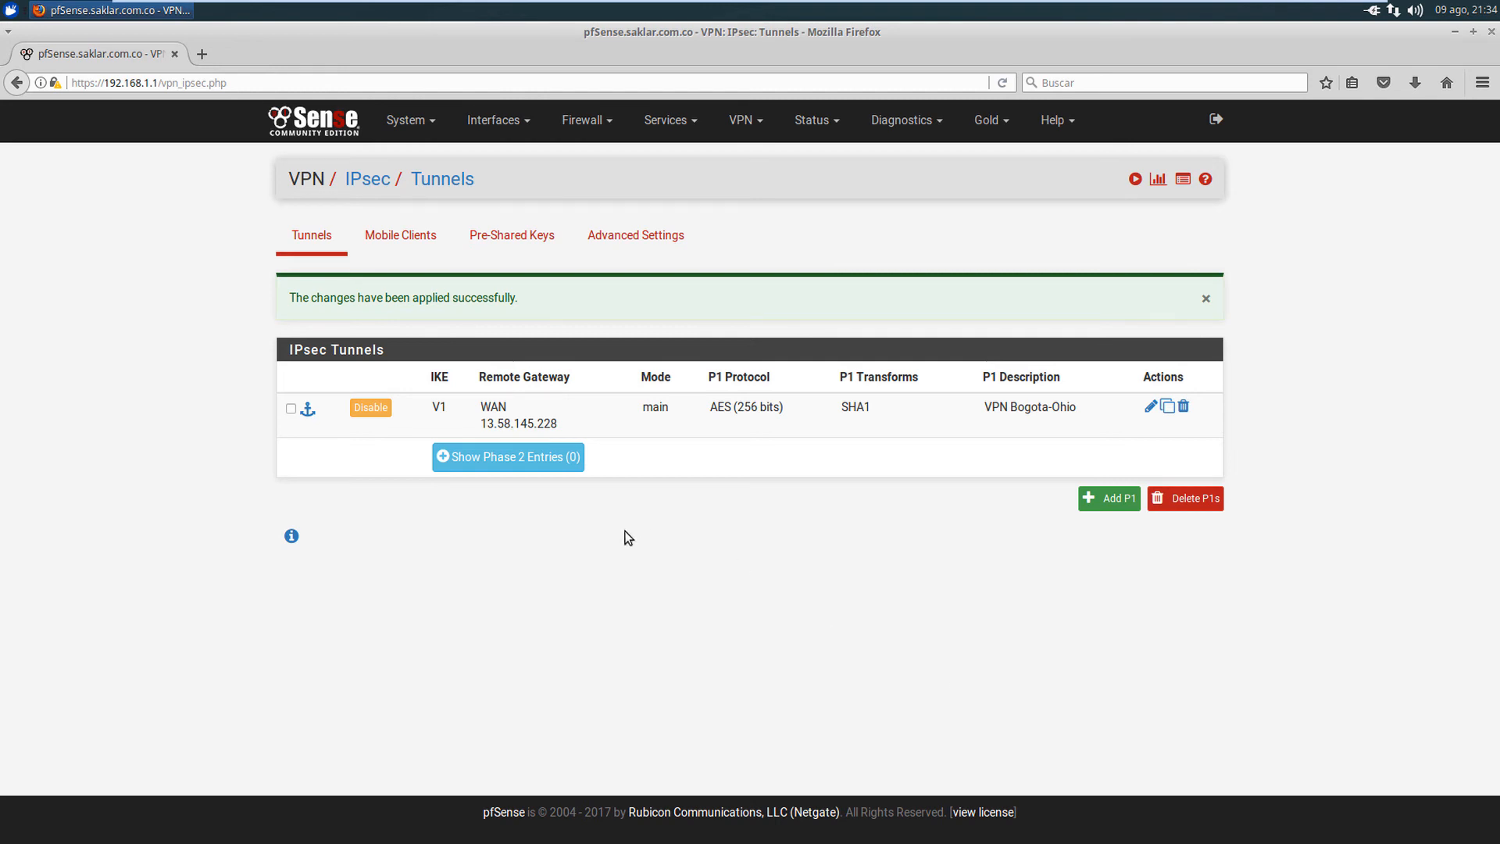
pyautogui.click(521, 461)
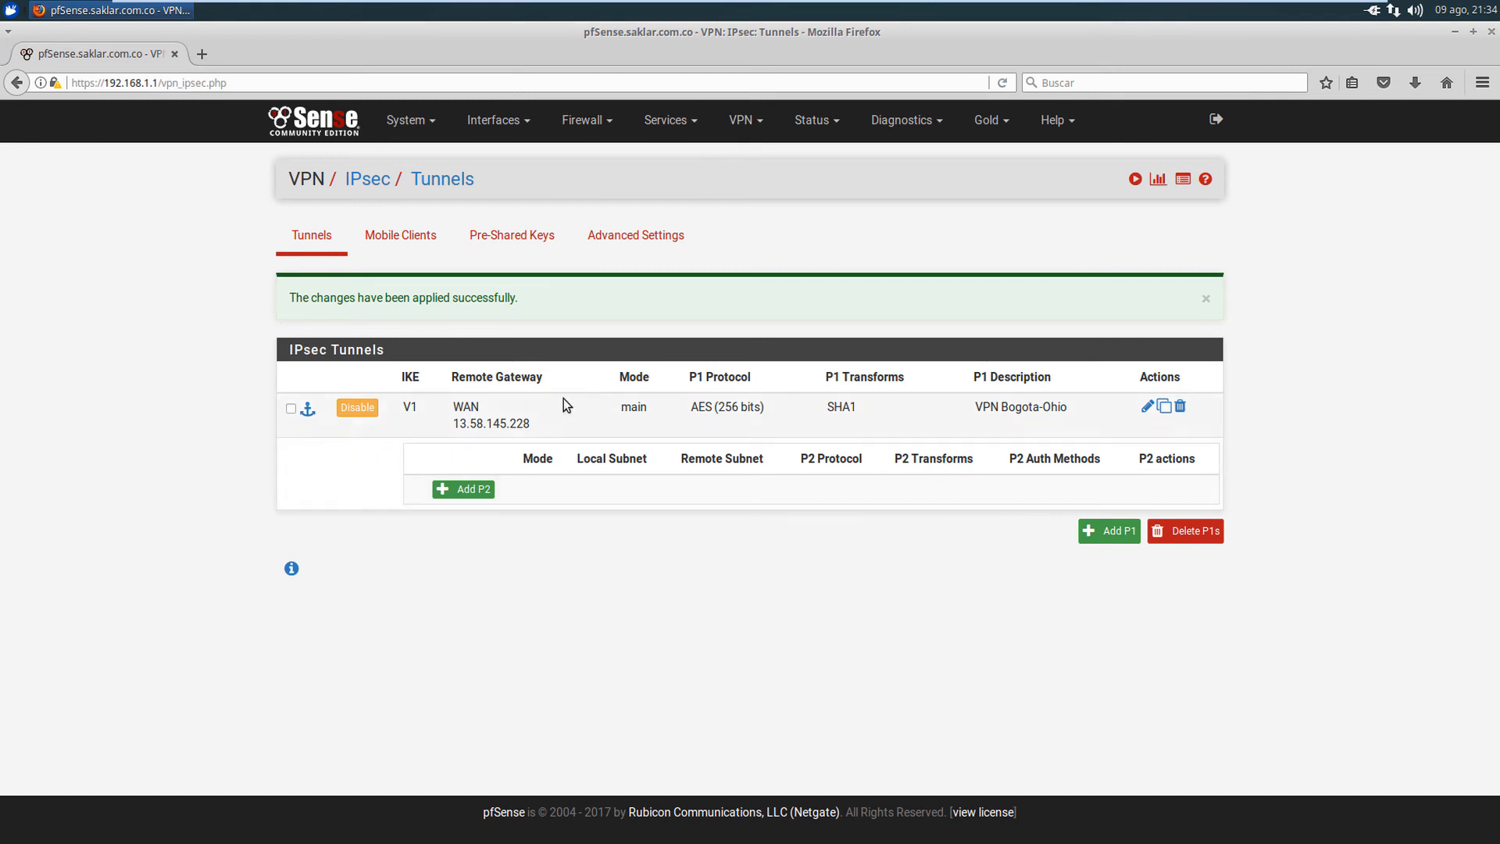
pyautogui.click(472, 490)
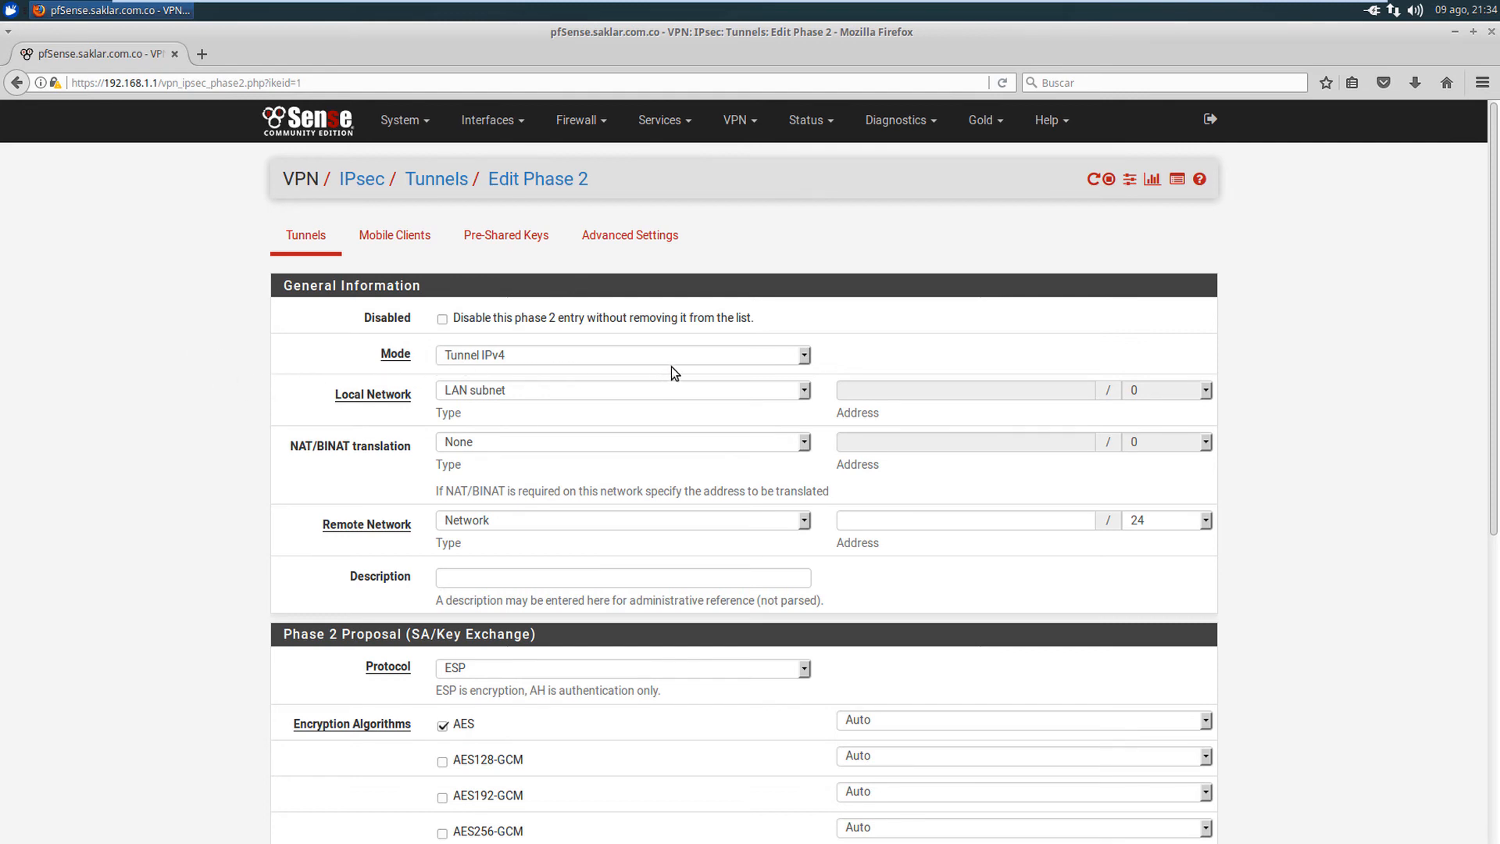
# - Keep Tunnel IPv4 mode and set the remote network to 172.31.16.0/20
pyautogui.click(710, 354)
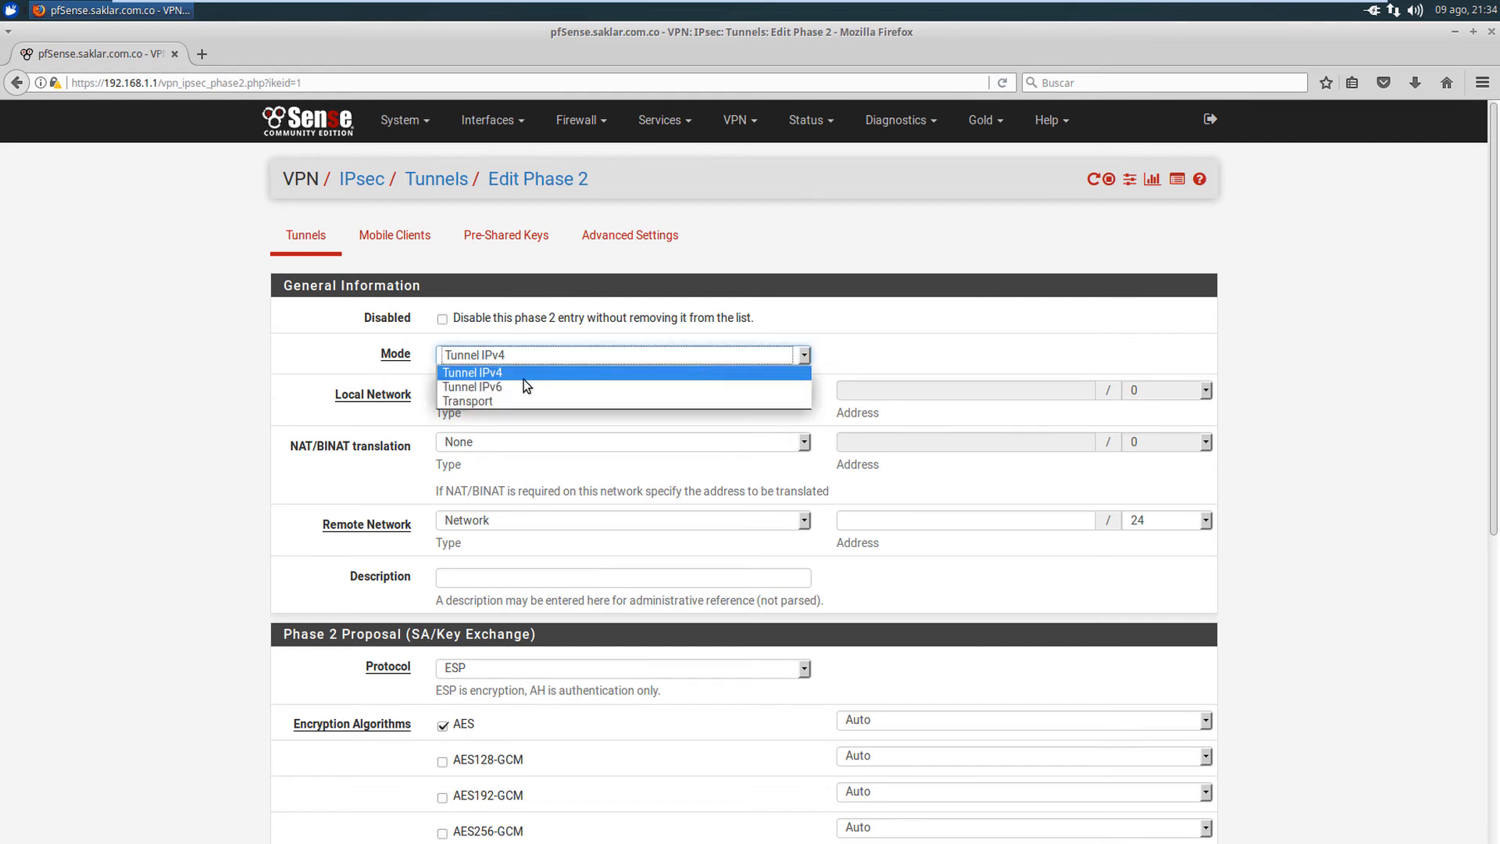
pyautogui.click(499, 376)
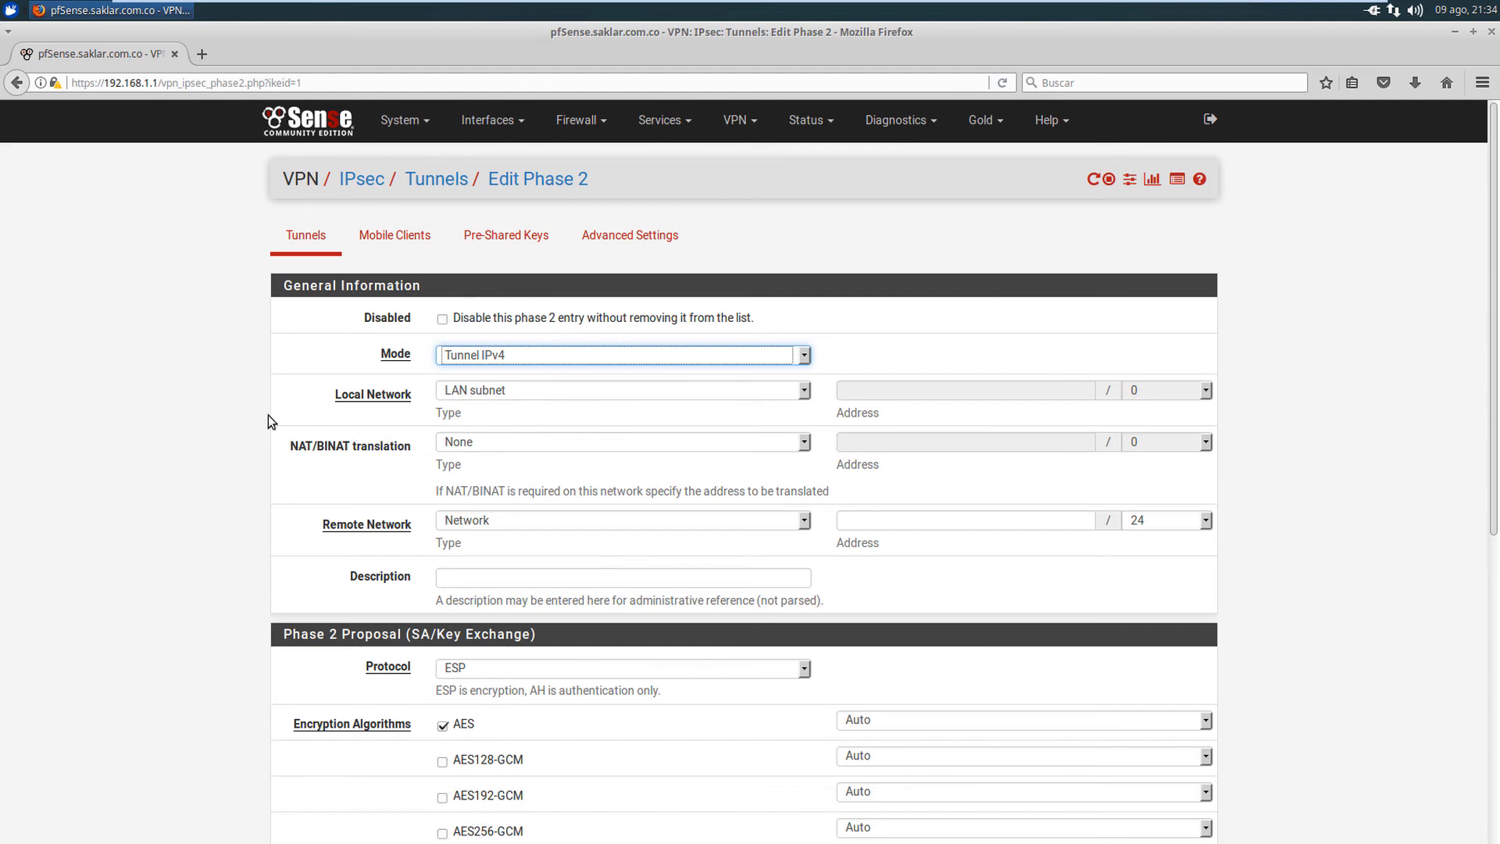
pyautogui.scroll(-2, 275, 416)
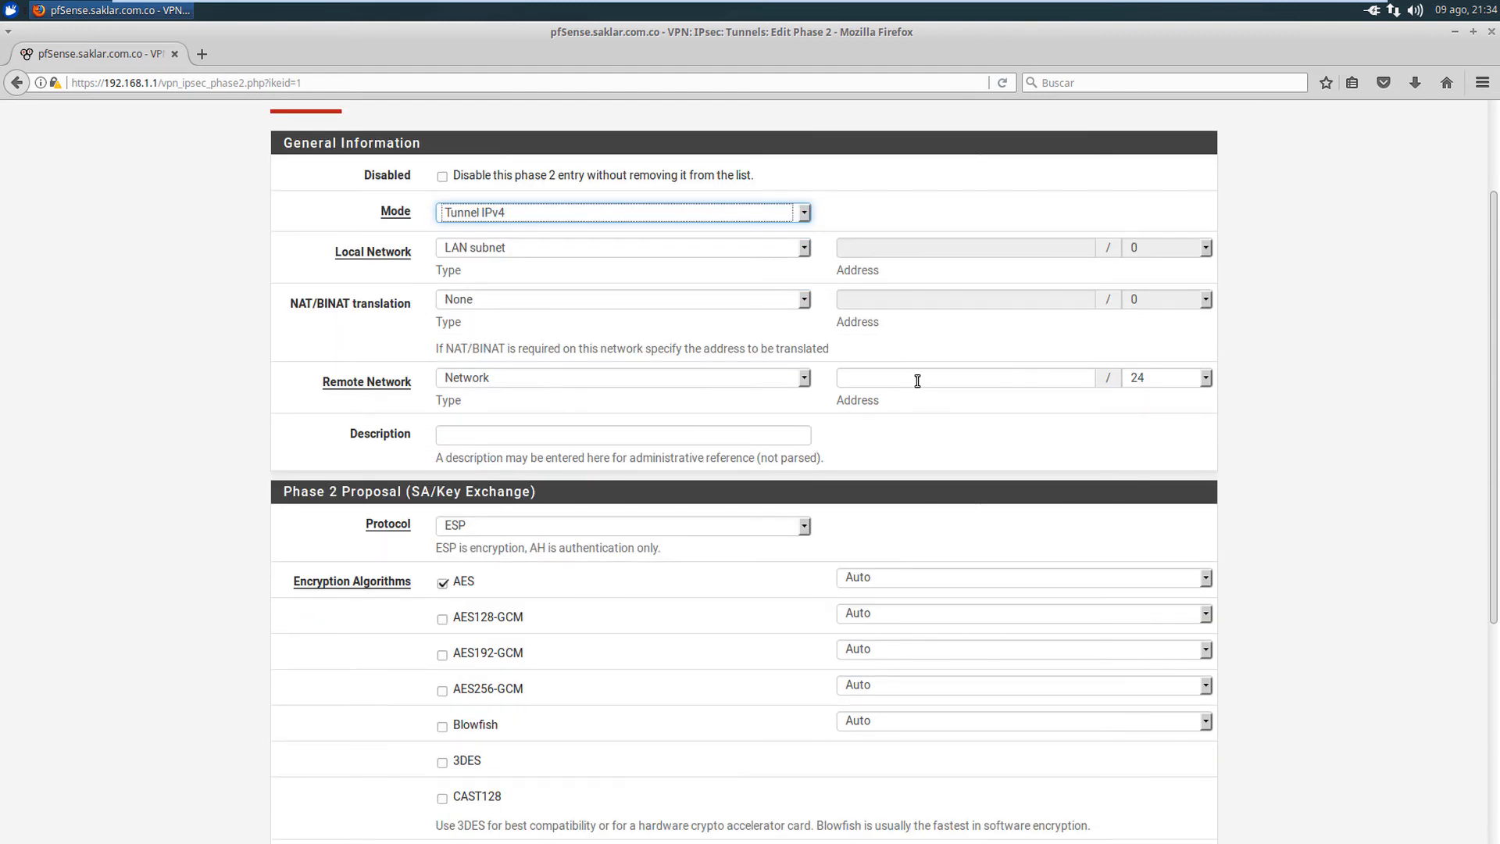
pyautogui.click(888, 380)
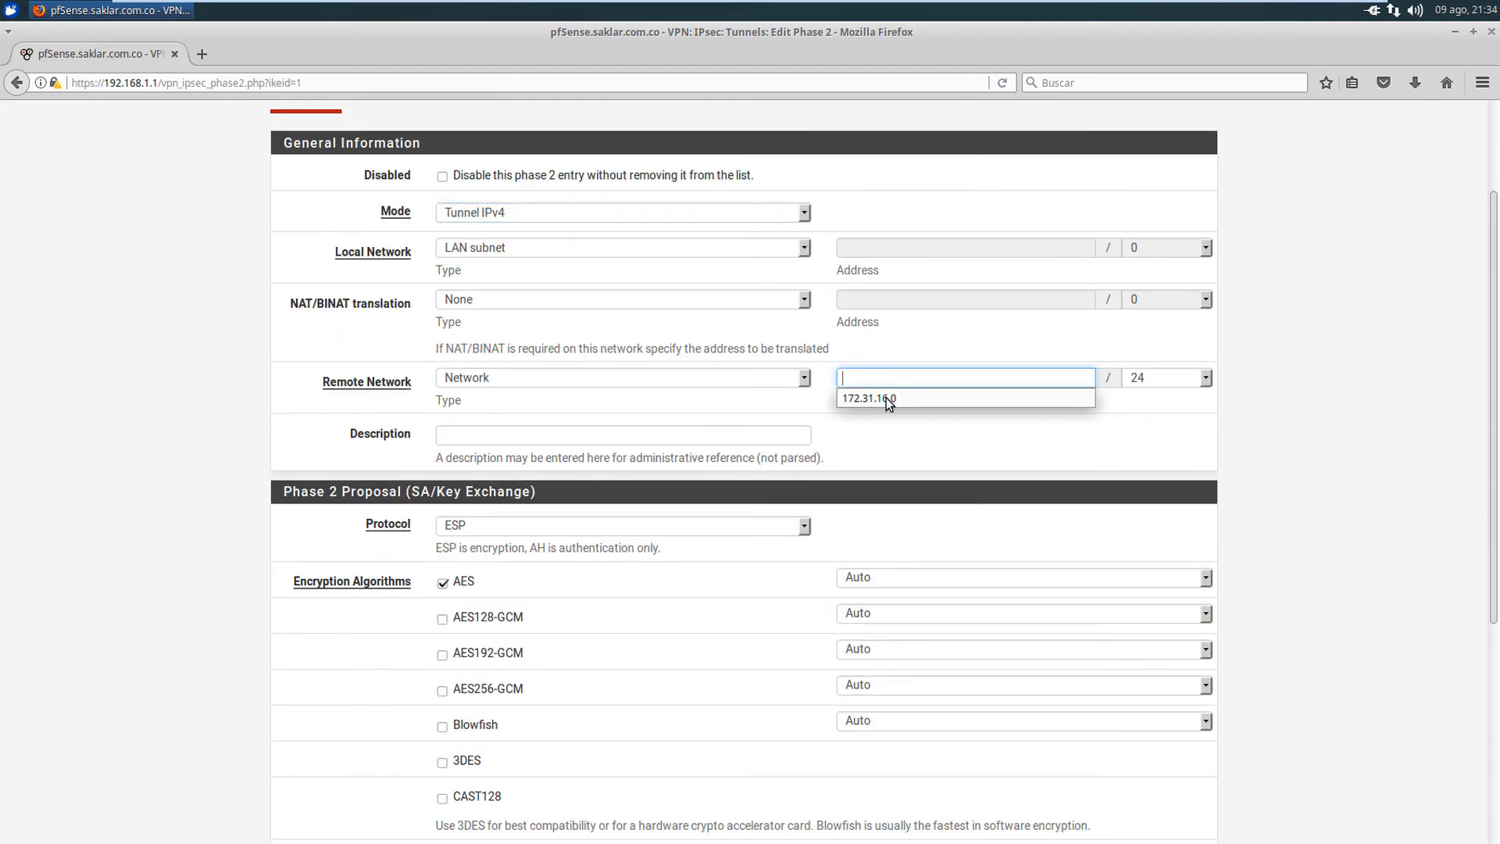
pyautogui.click(886, 399)
pyautogui.click(937, 418)
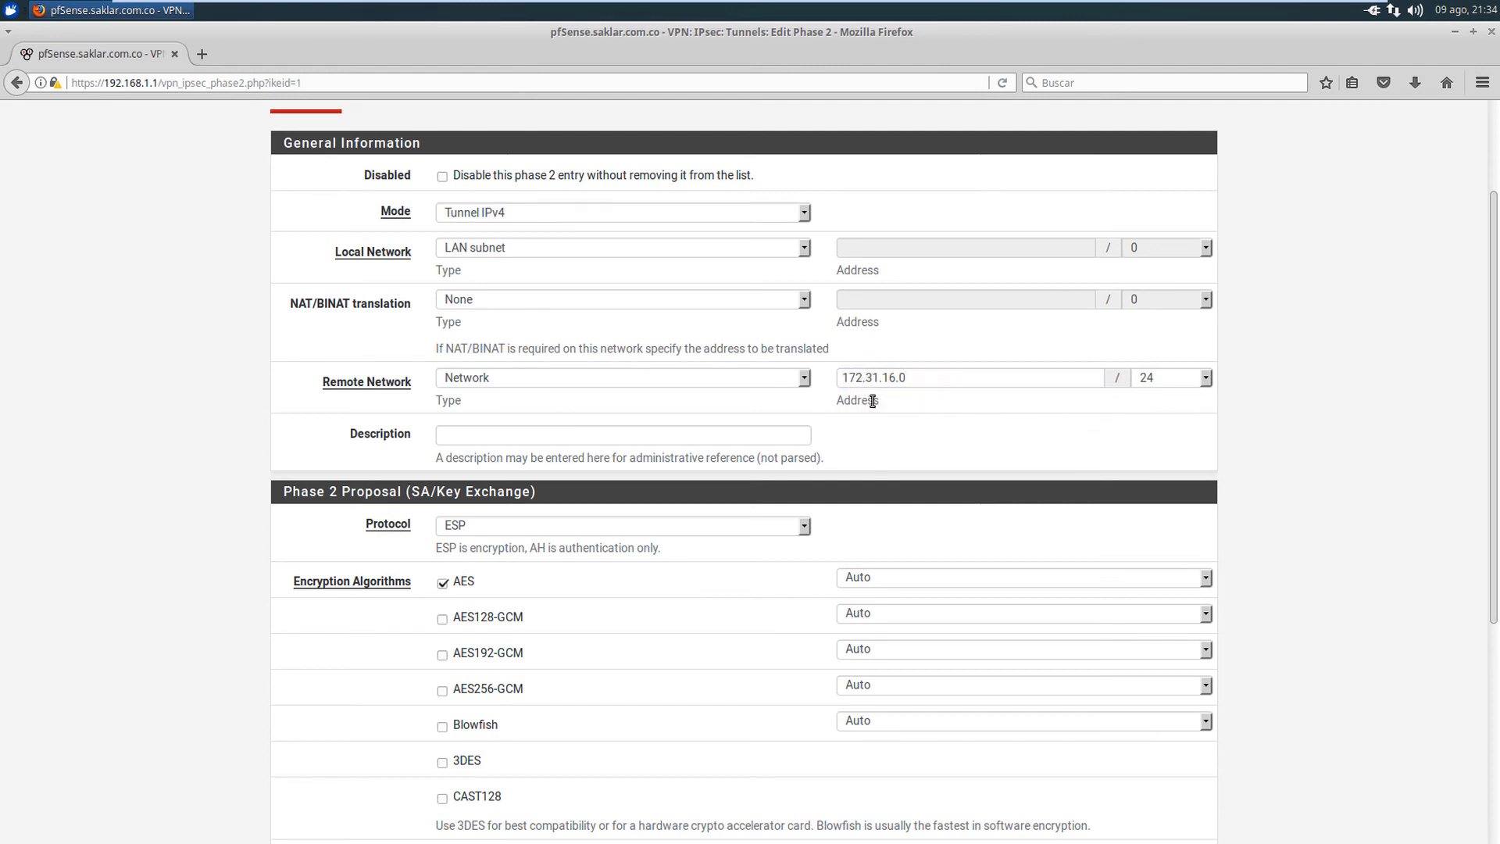
pyautogui.click(1166, 379)
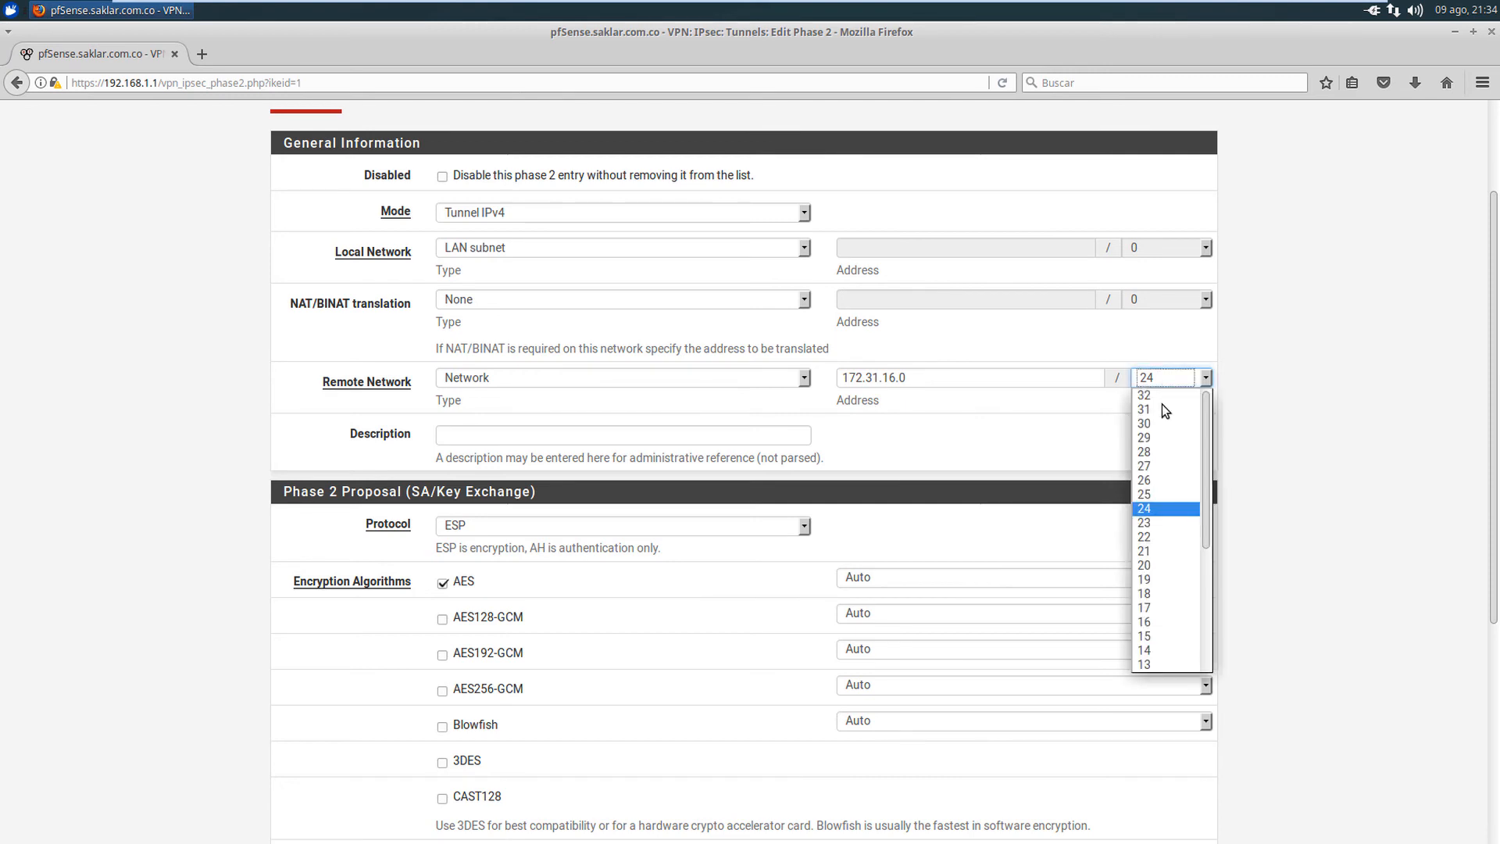
pyautogui.click(1146, 565)
# - Set the Phase 2 description to 'VPN Bogota-Ohio'
pyautogui.click(479, 436)
pyautogui.press('Down')
pyautogui.press('Down')
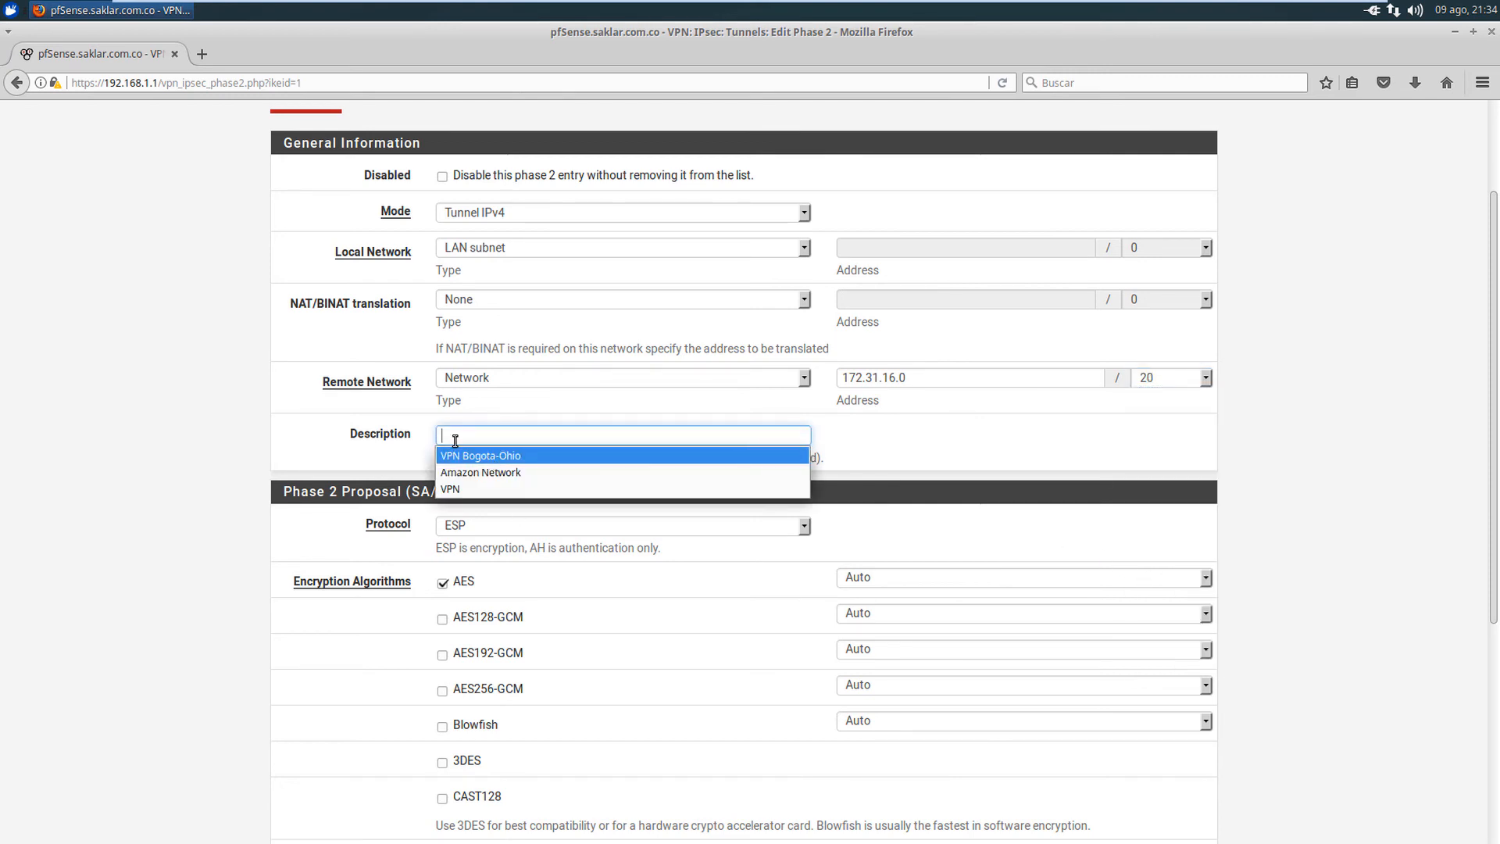
pyautogui.press('Return')
pyautogui.scroll(-3, 268, 426)
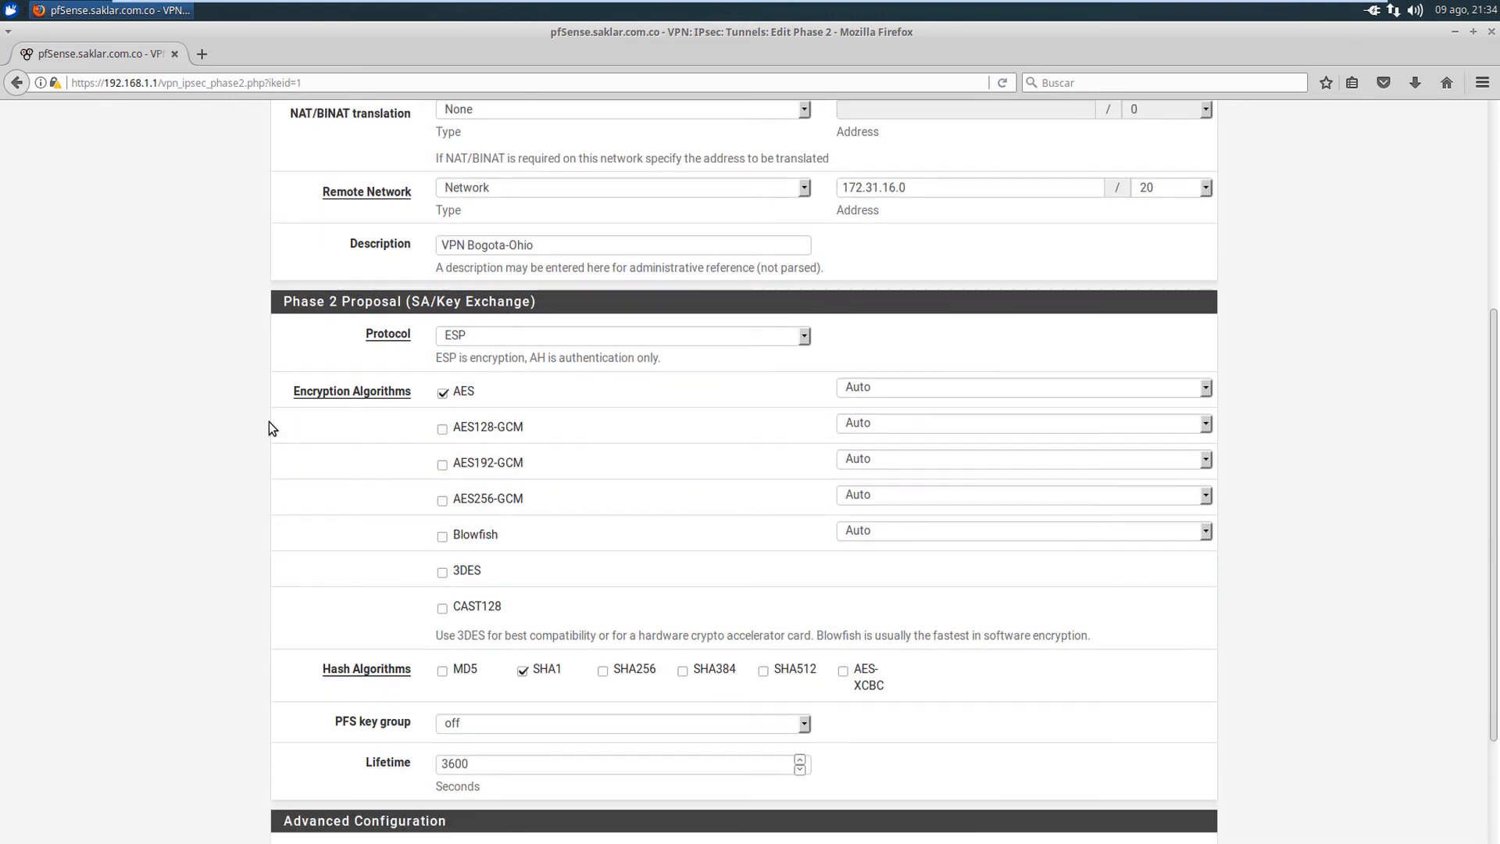
pyautogui.scroll(2, 270, 422)
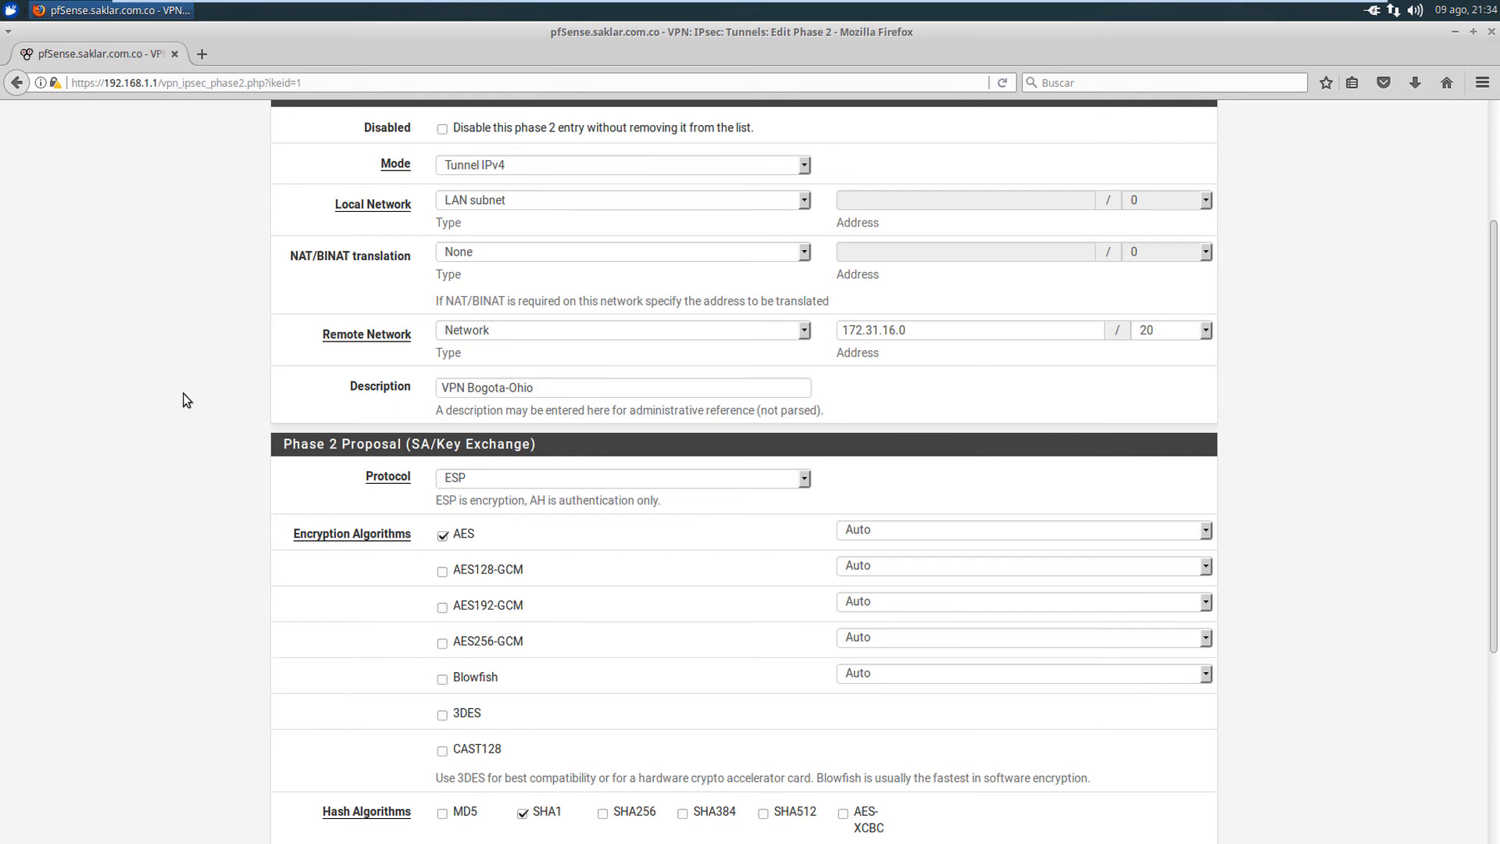
pyautogui.scroll(-2, 181, 391)
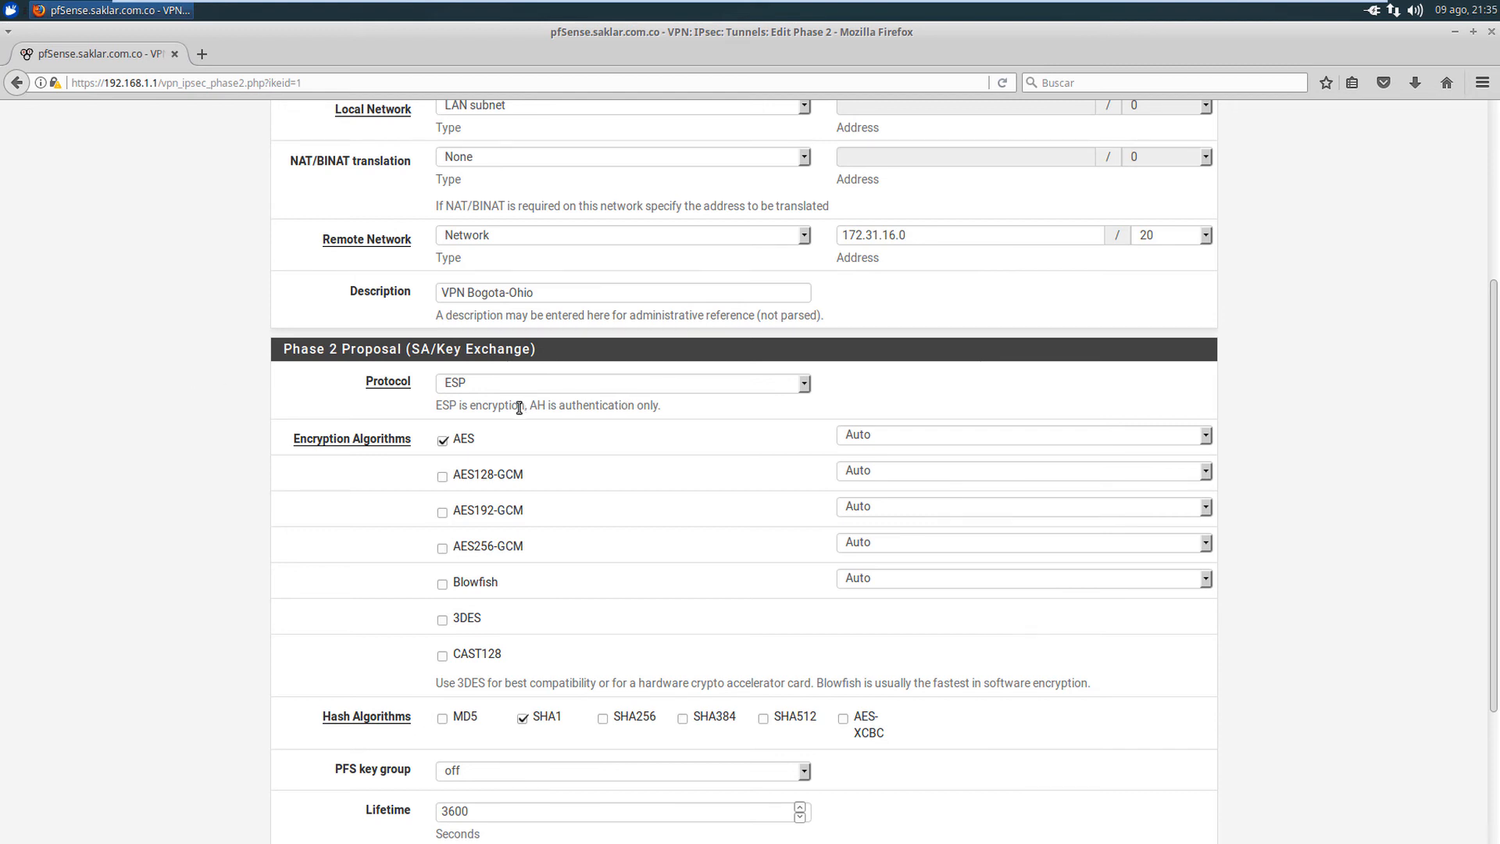
pyautogui.scroll(-2, 265, 424)
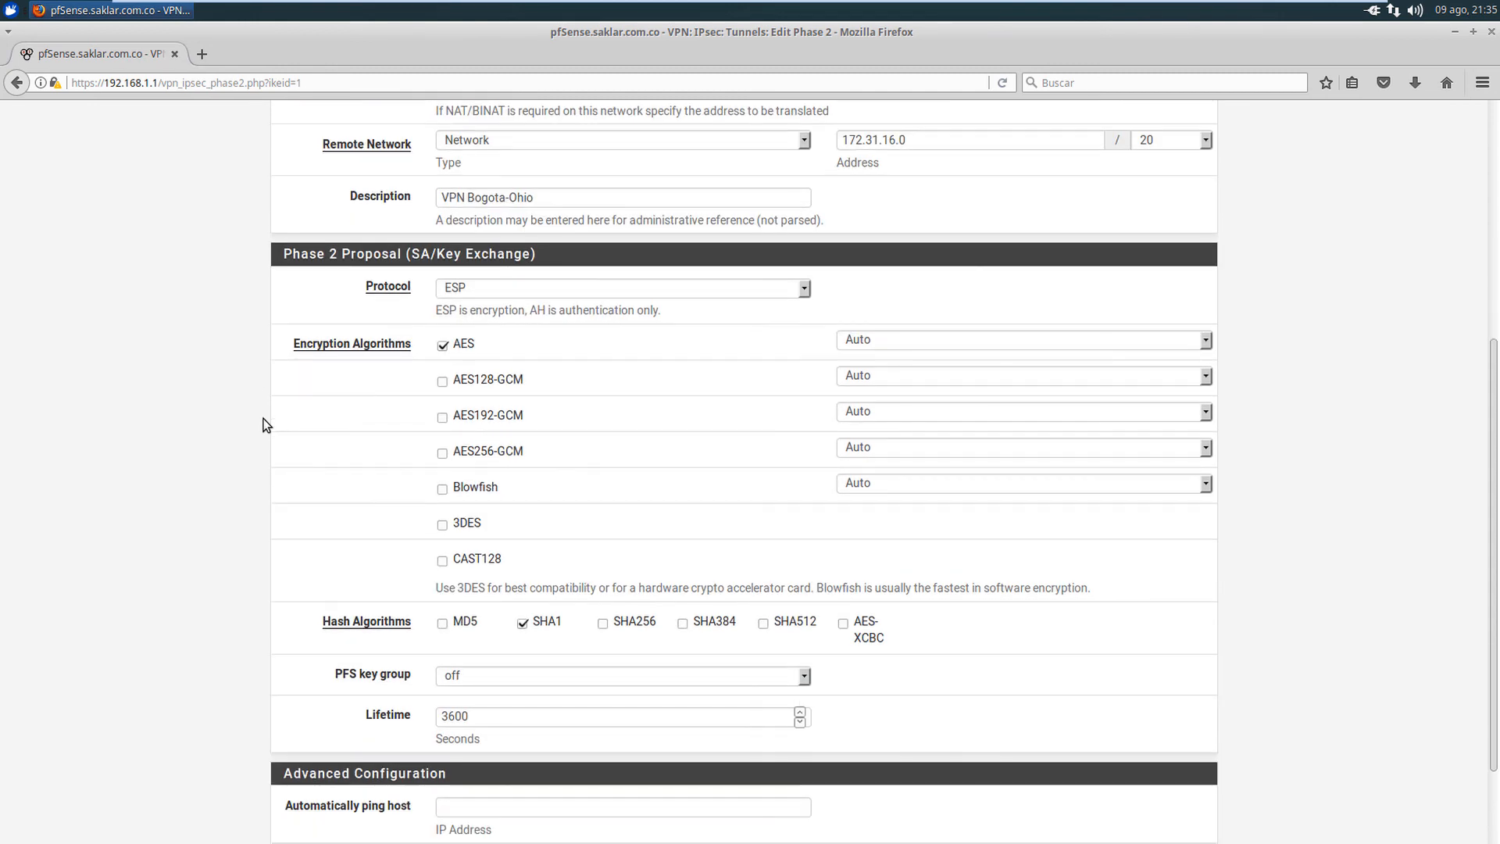
# - Set AES to 256 bits and PFS key group to 2 (1024 bit), then save the entry
pyautogui.click(925, 345)
pyautogui.click(868, 395)
pyautogui.click(234, 494)
pyautogui.scroll(-2, 243, 498)
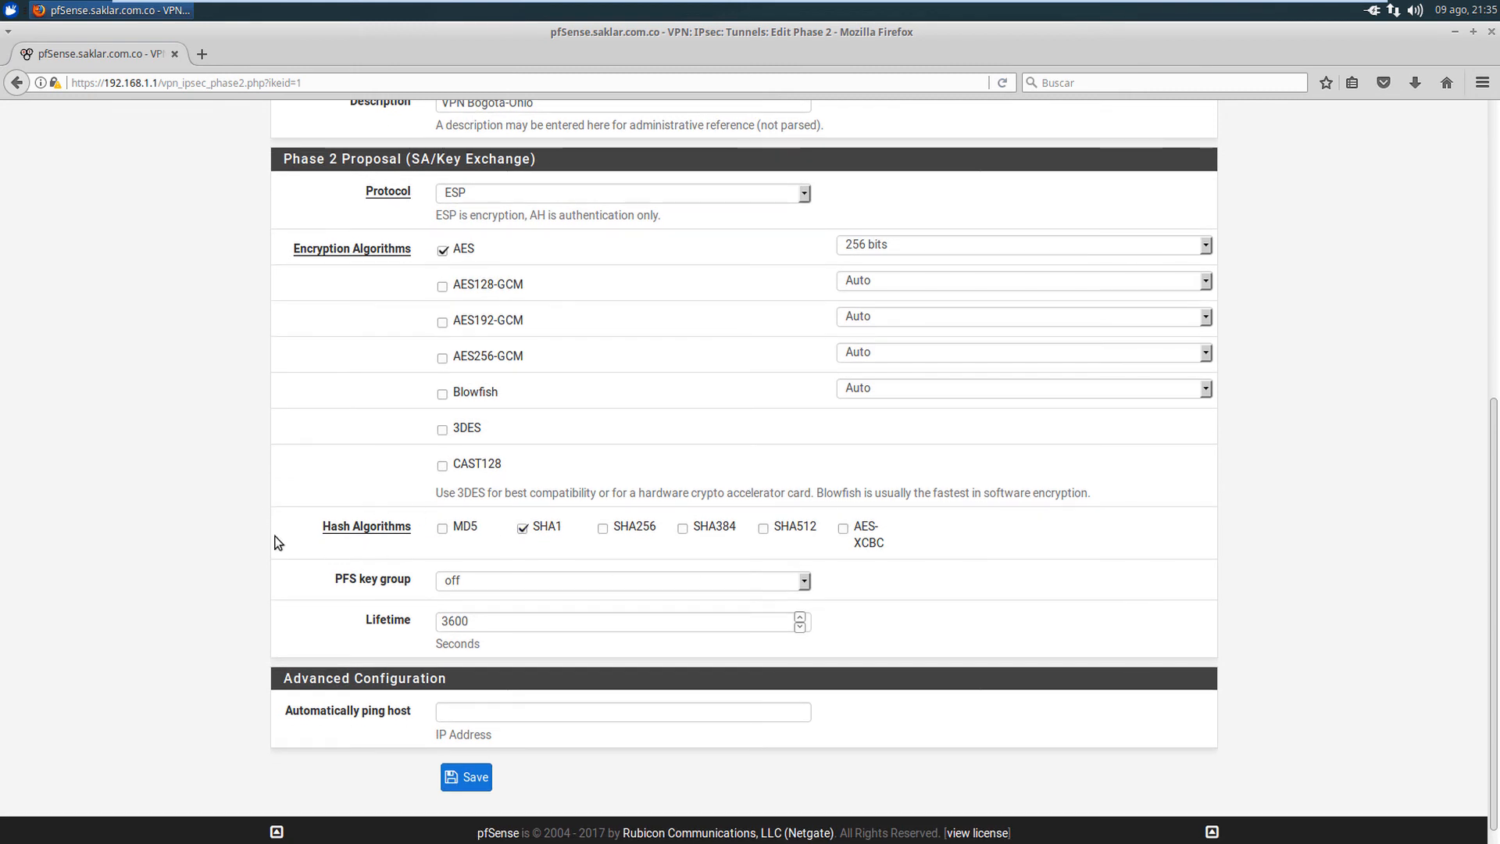
pyautogui.scroll(-1, 469, 563)
pyautogui.click(527, 557)
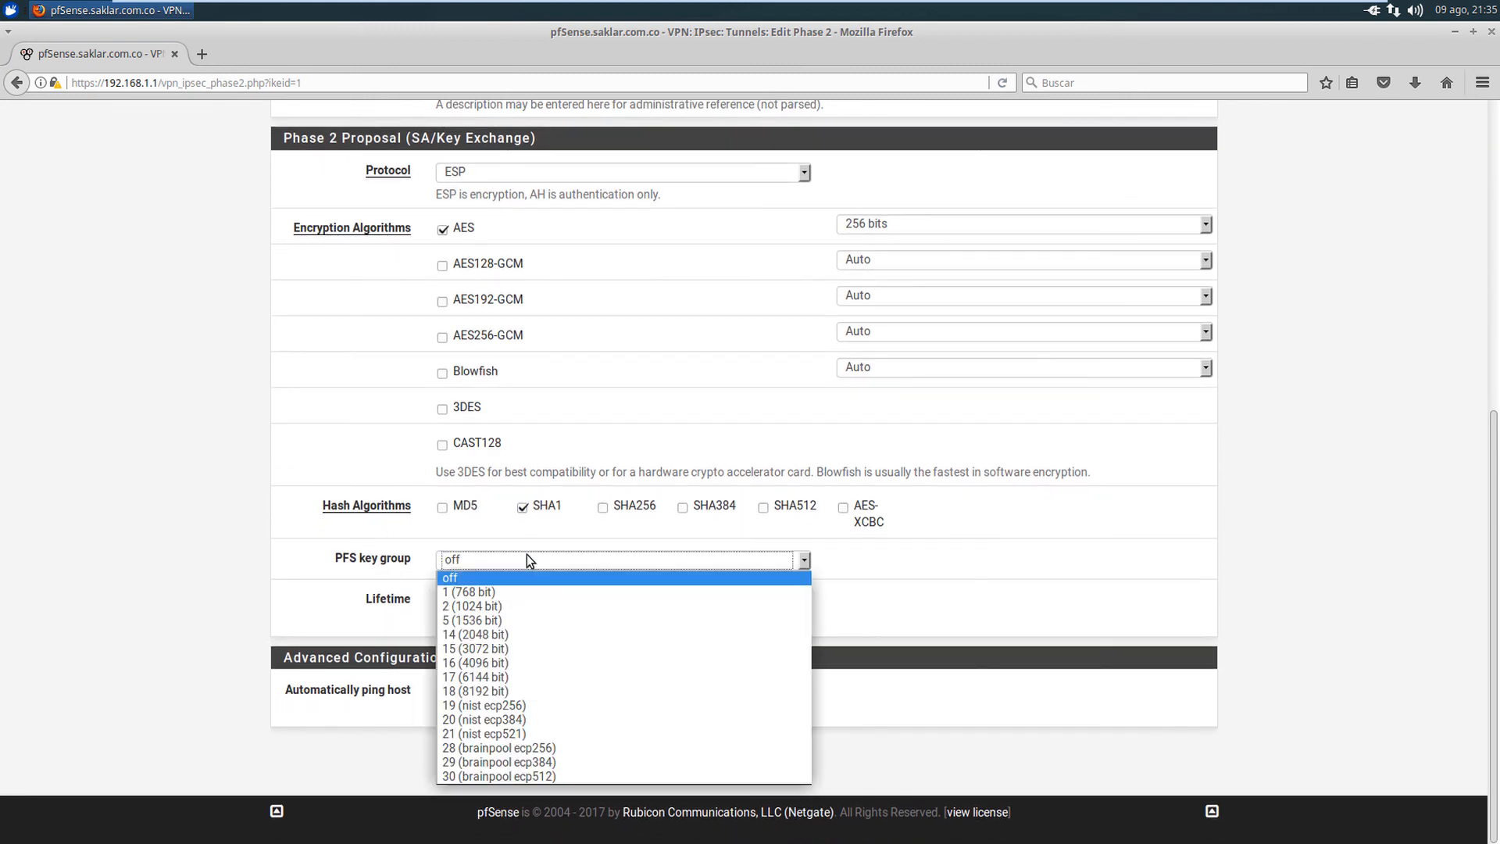
pyautogui.click(478, 605)
pyautogui.click(208, 565)
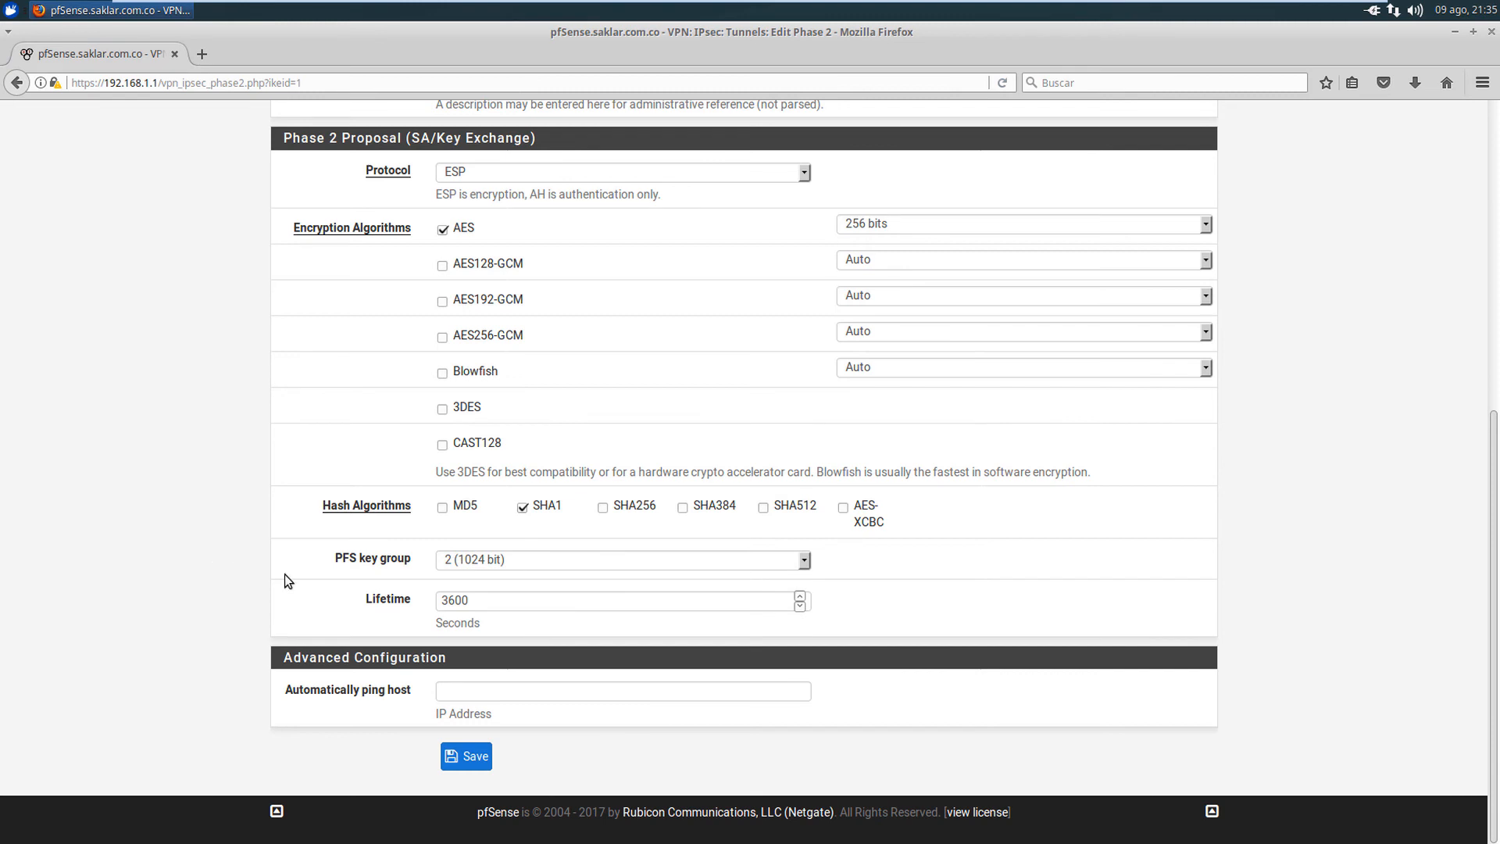
pyautogui.click(466, 758)
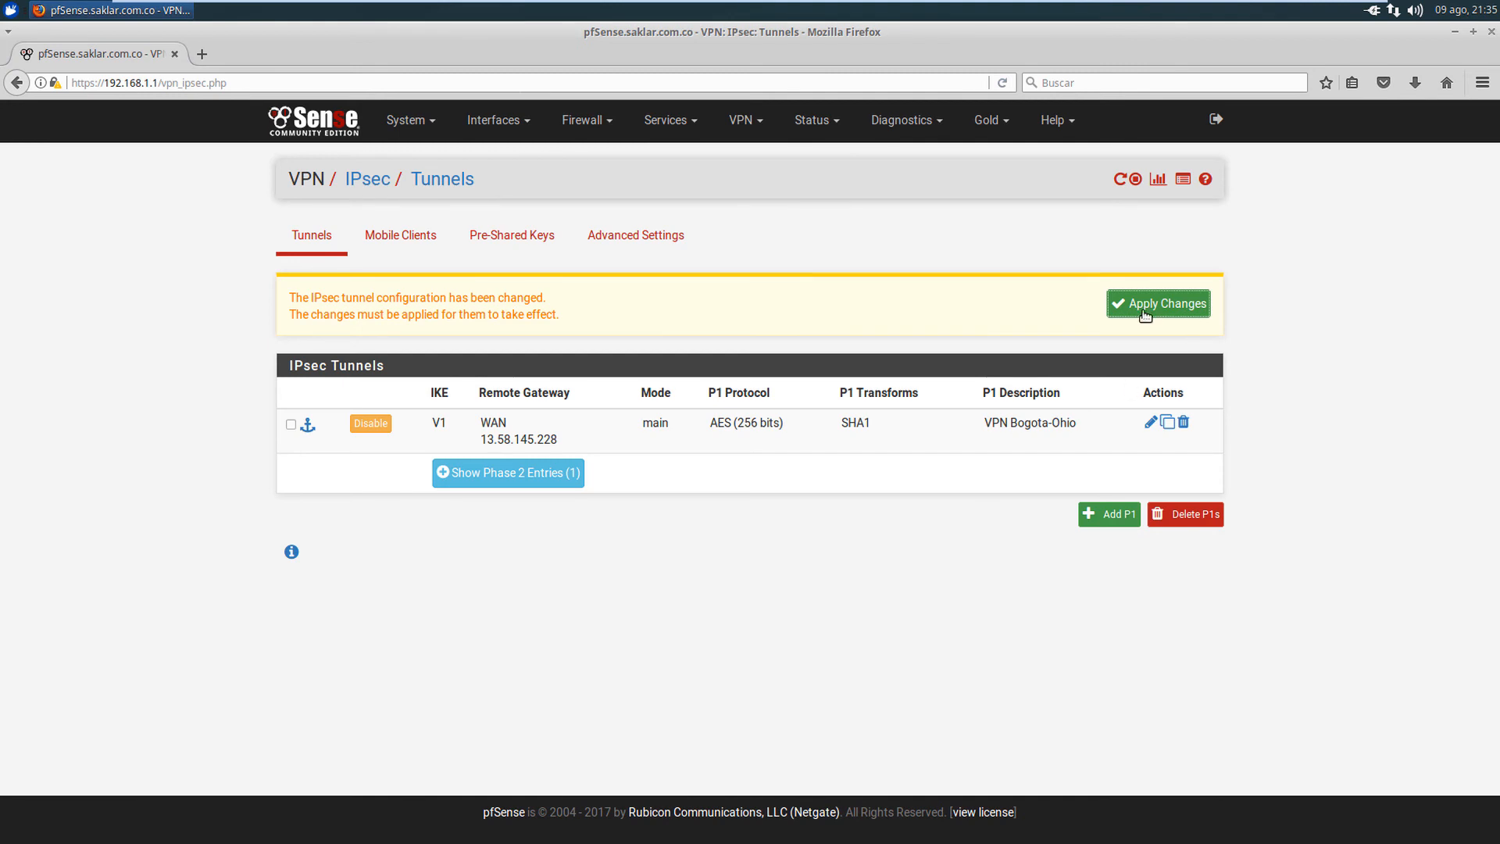
# - Apply the Phase 2 changes, then review the IPsec firewall rule passing 172.31.16.0/20 to LAN net
pyautogui.click(1145, 311)
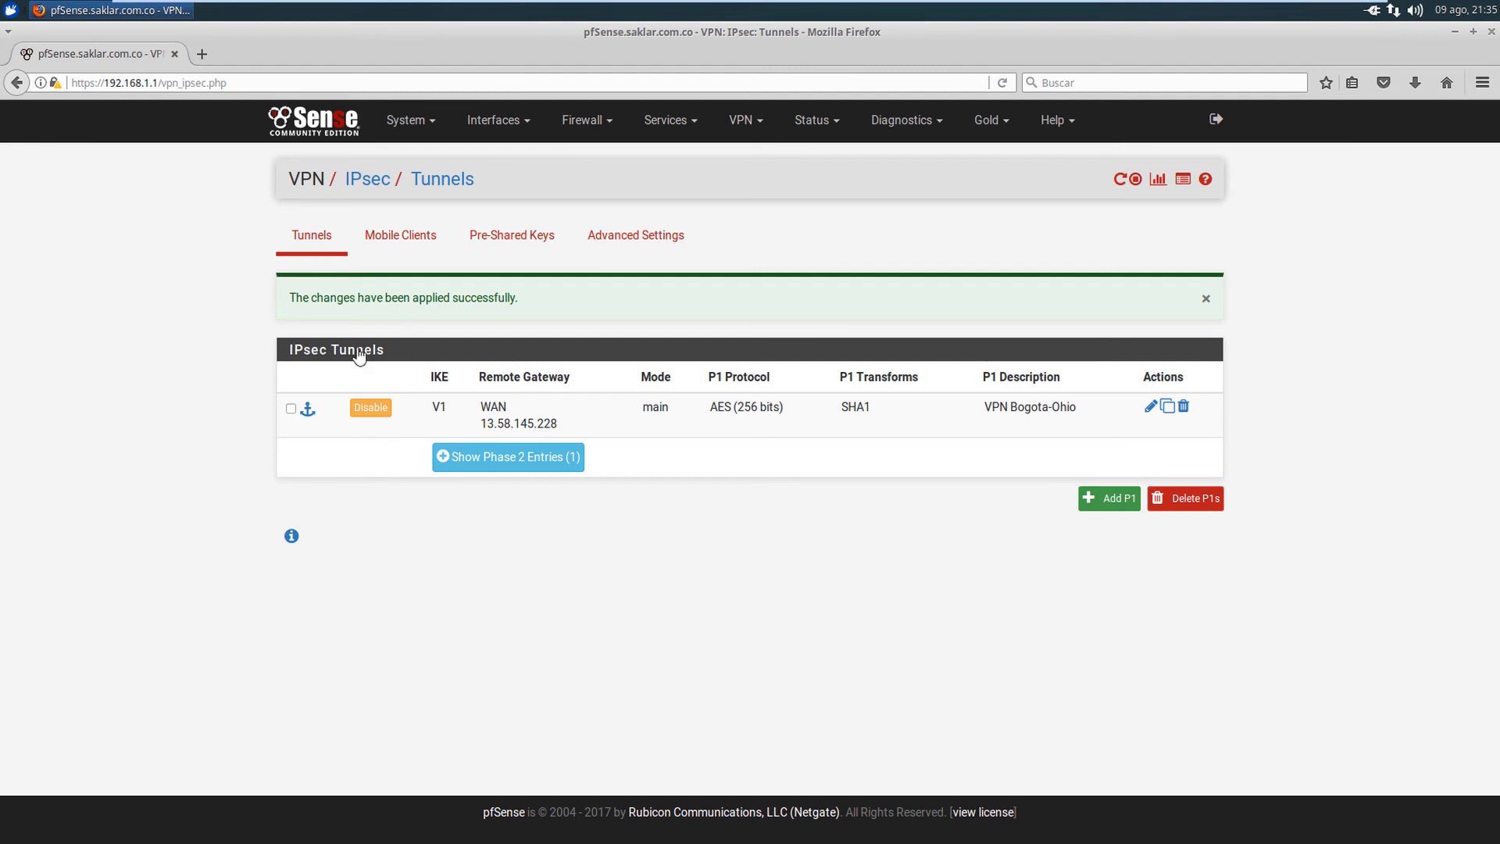
pyautogui.click(580, 122)
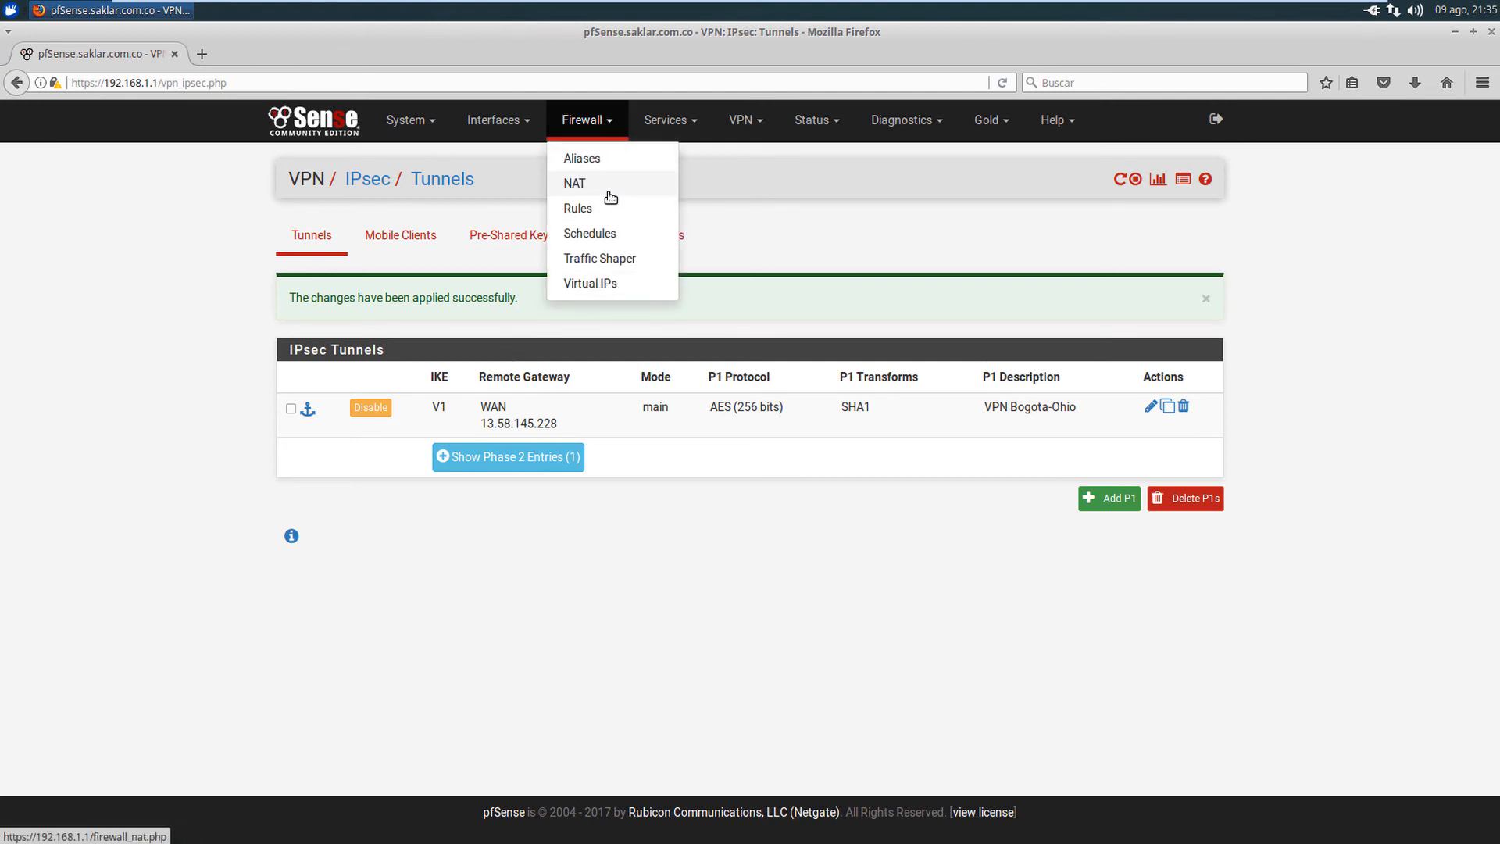
pyautogui.click(226, 244)
pyautogui.click(584, 128)
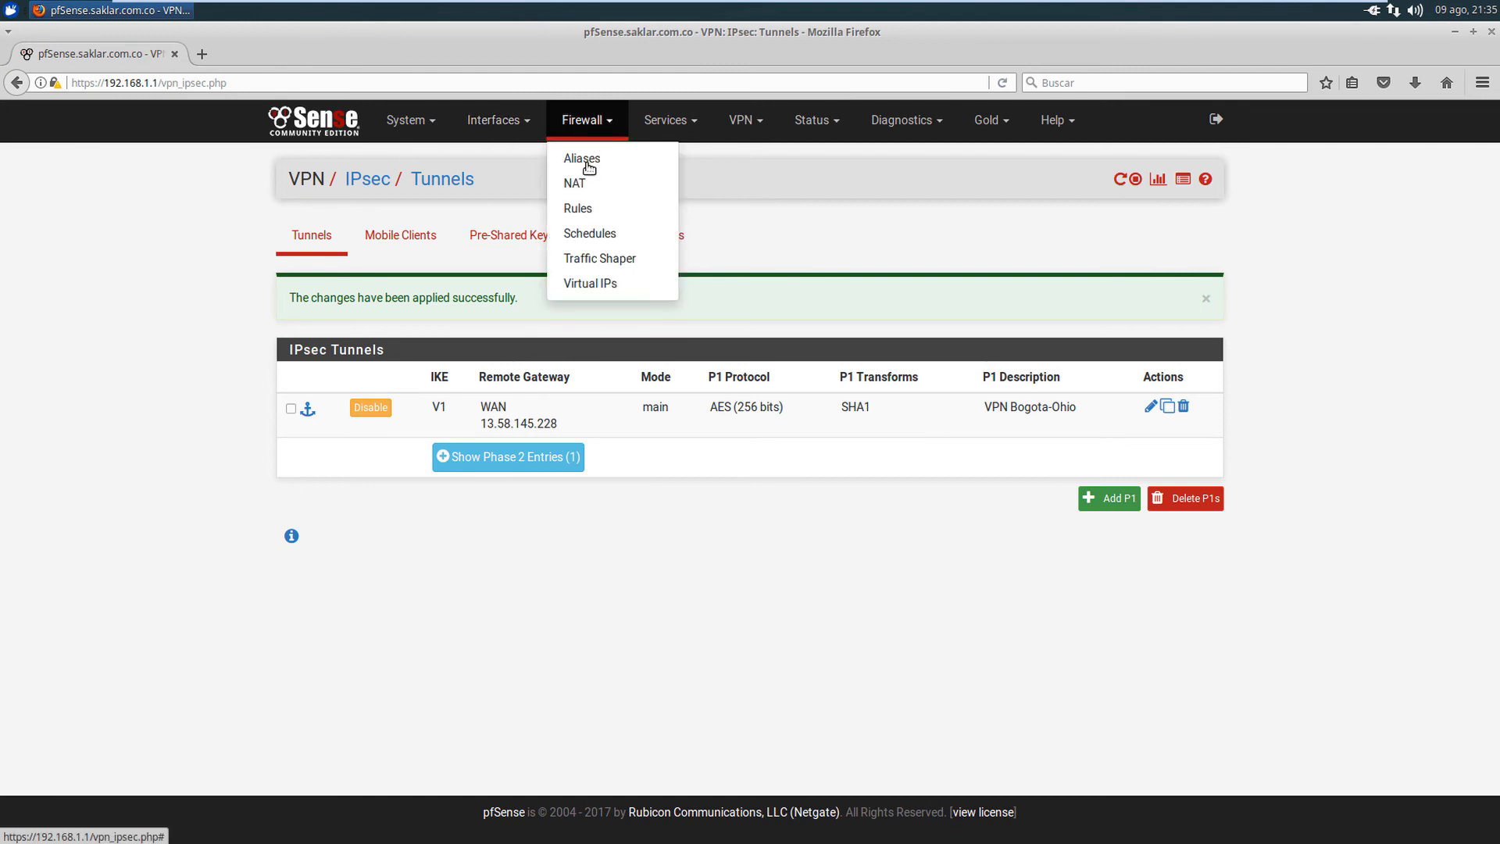
pyautogui.click(579, 209)
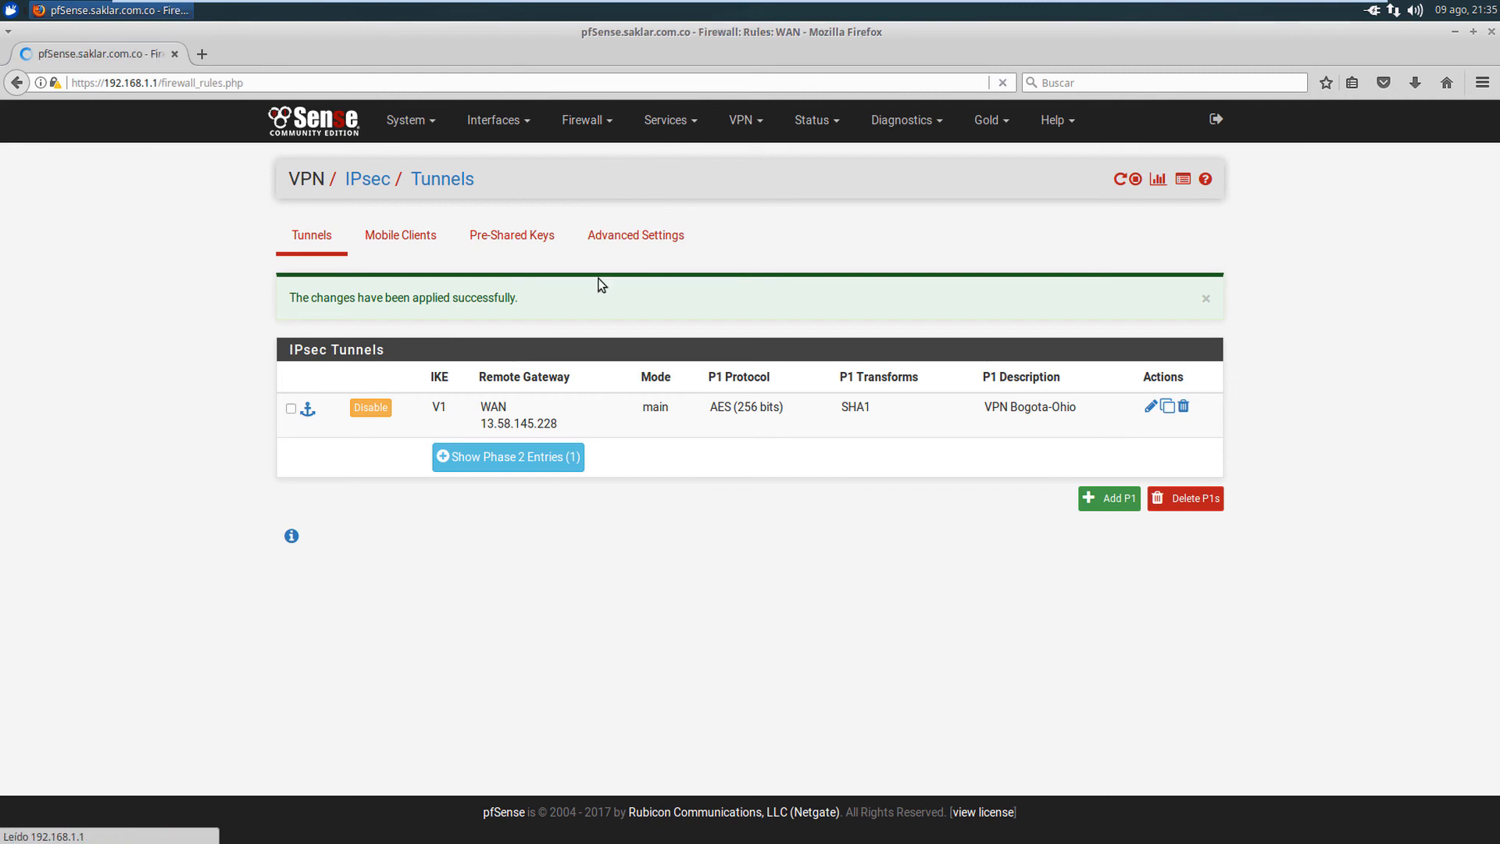
pyautogui.click(493, 246)
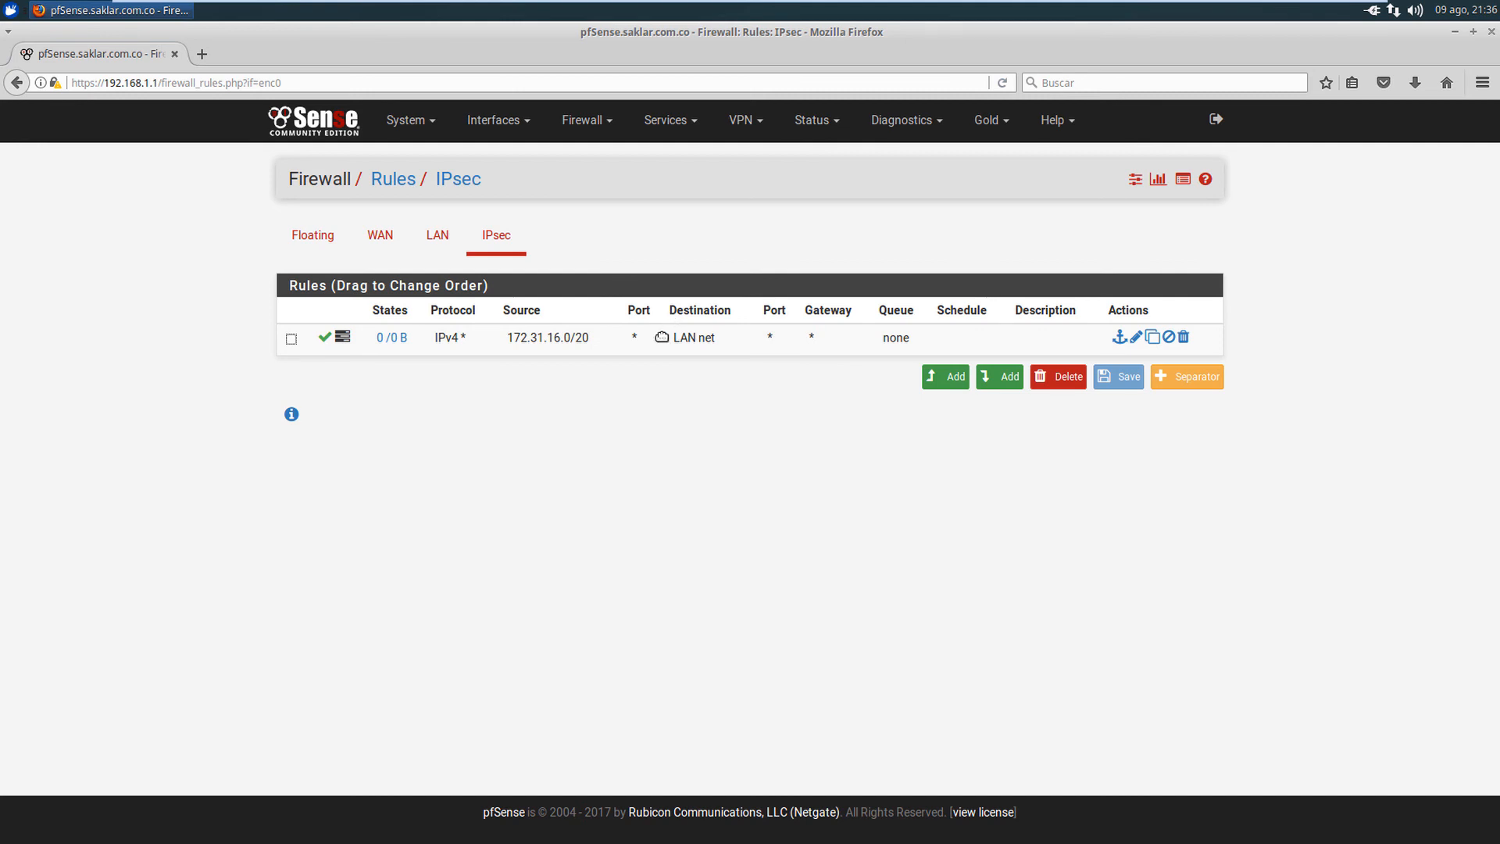
pyautogui.moveTo(667, 345); pyautogui.dragTo(723, 358)
# - Connect the VPN Bogota-Ohio tunnel to 13.58.145.228 in Status > IPsec and confirm it shows ESTABLISHED
pyautogui.click(827, 128)
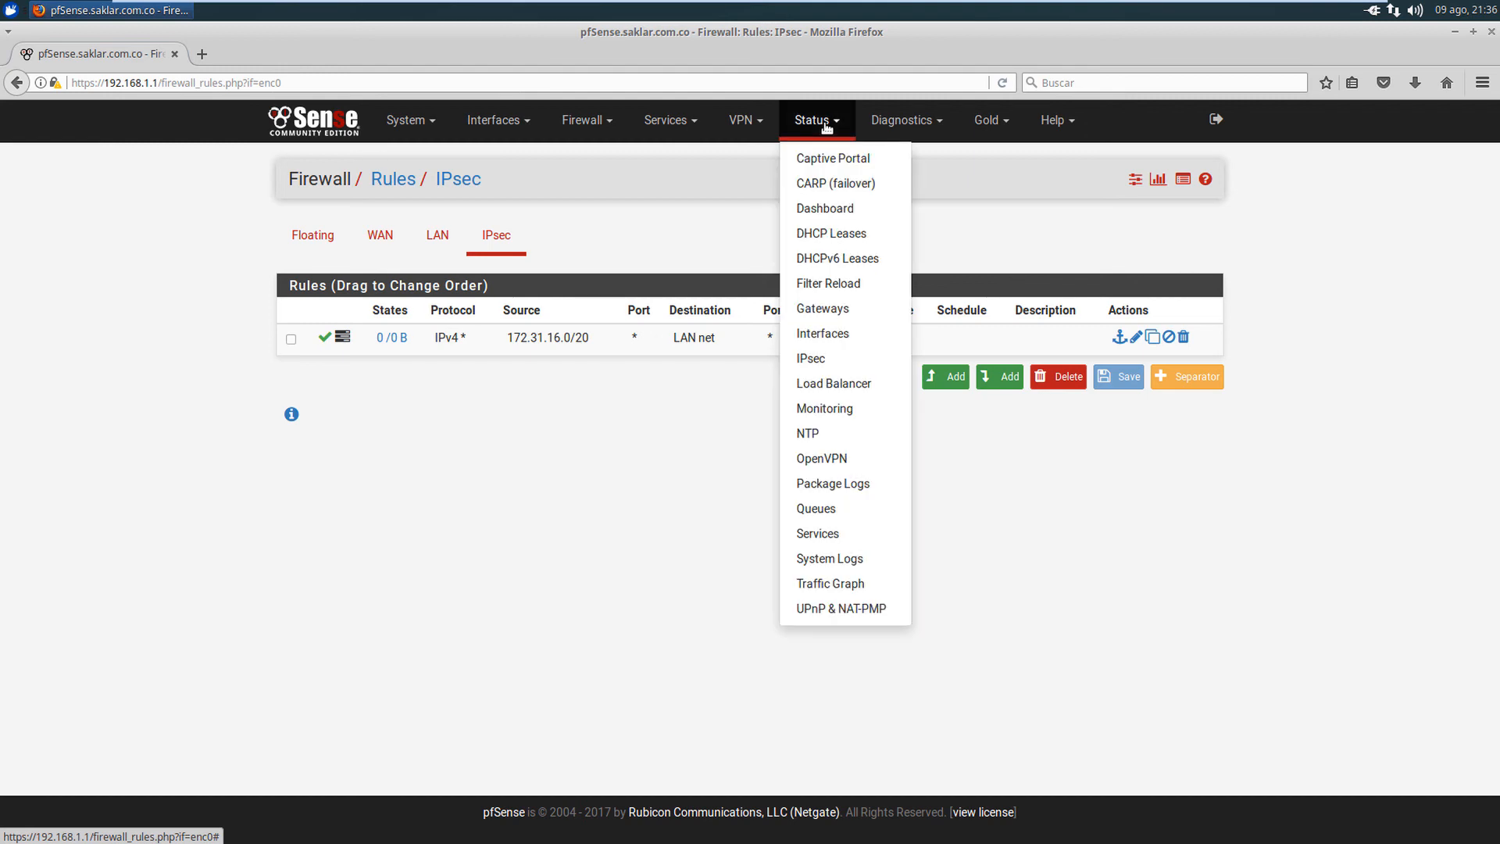
pyautogui.click(814, 358)
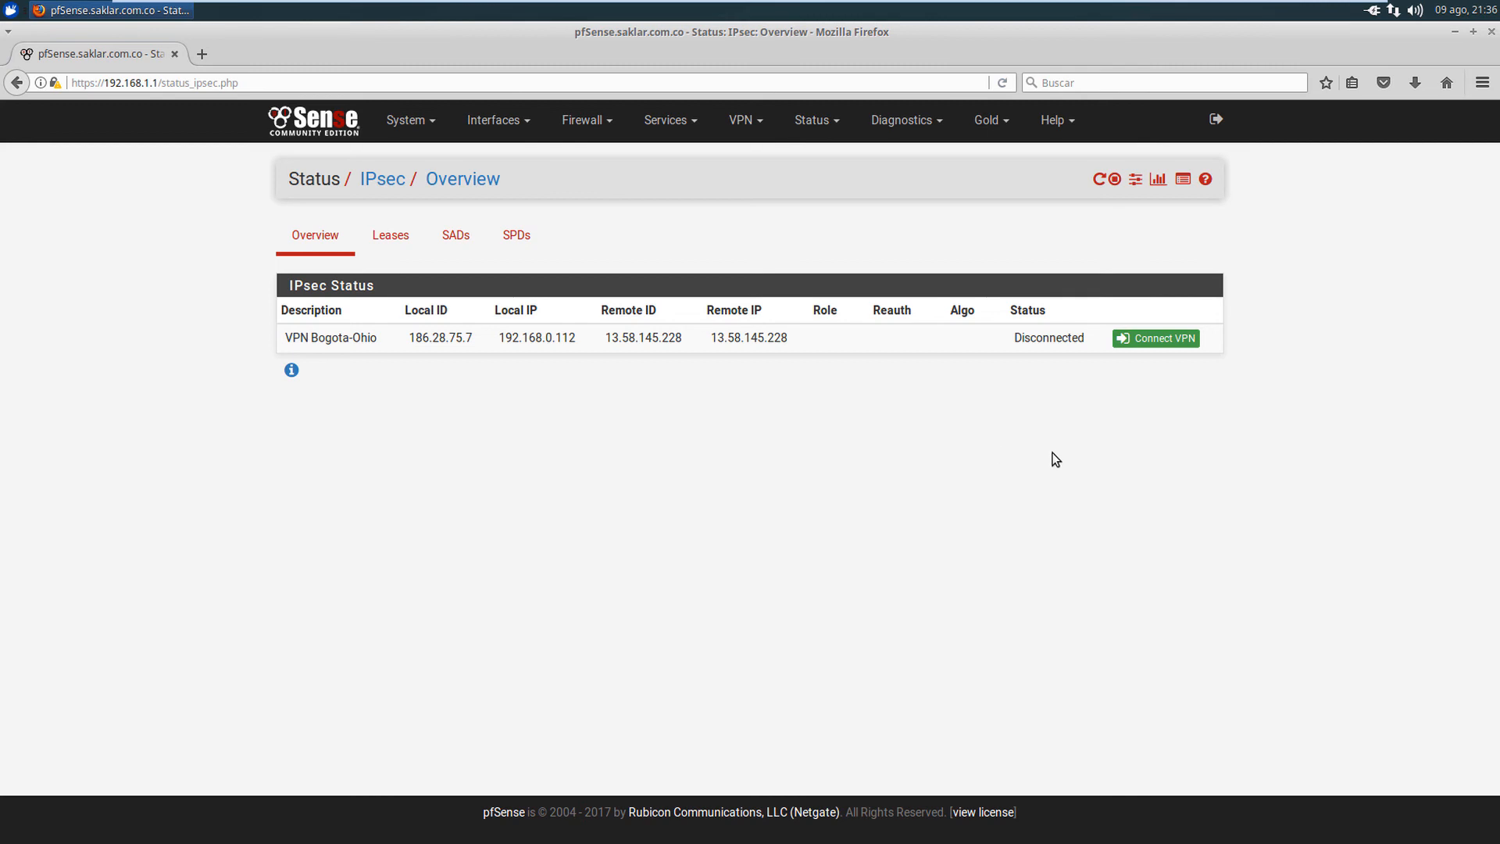
pyautogui.click(1170, 346)
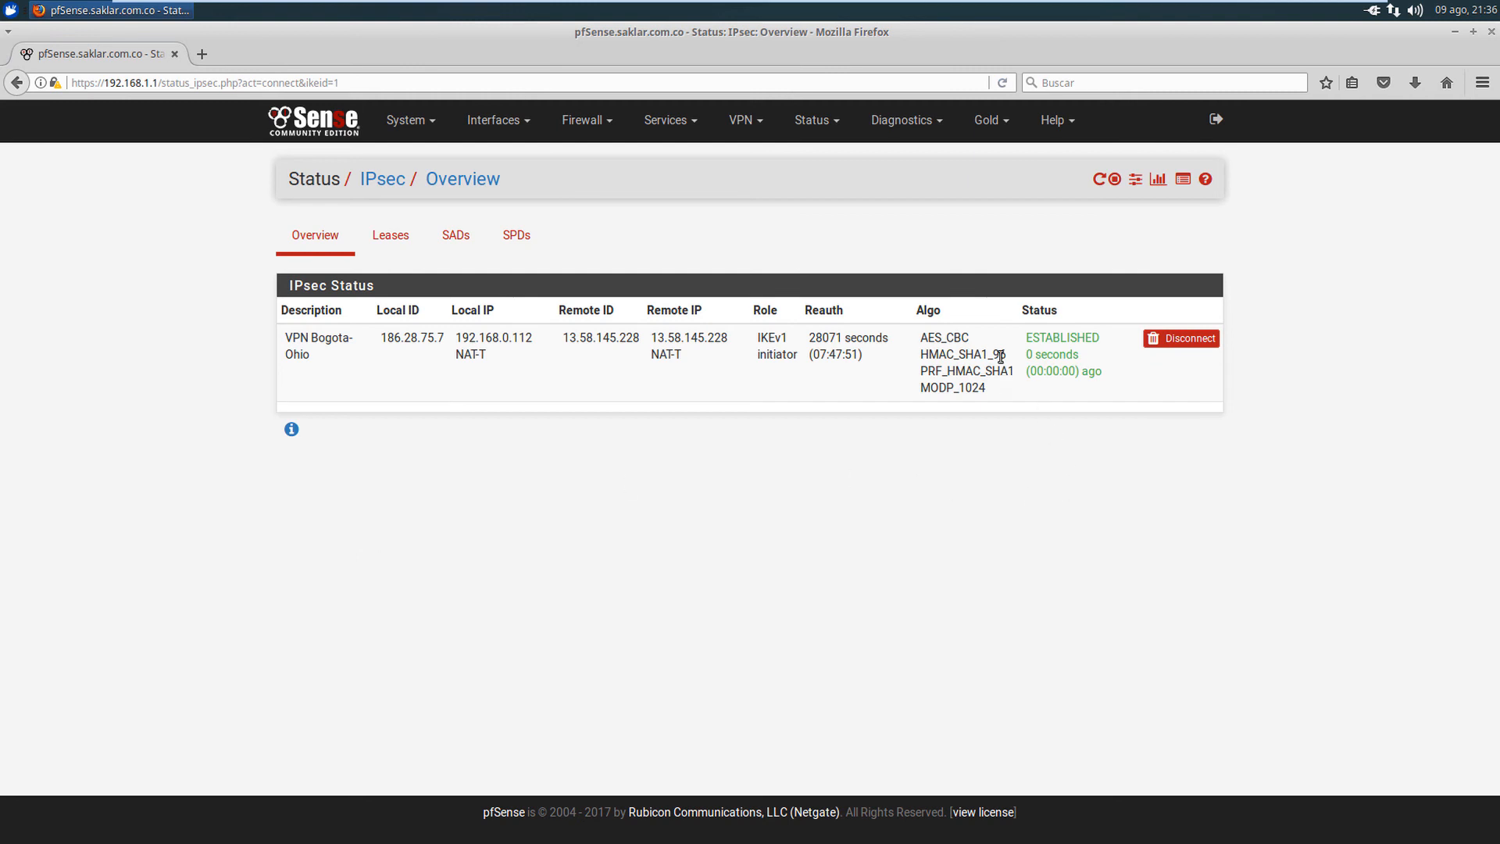
pyautogui.moveTo(1027, 336); pyautogui.dragTo(1087, 336)
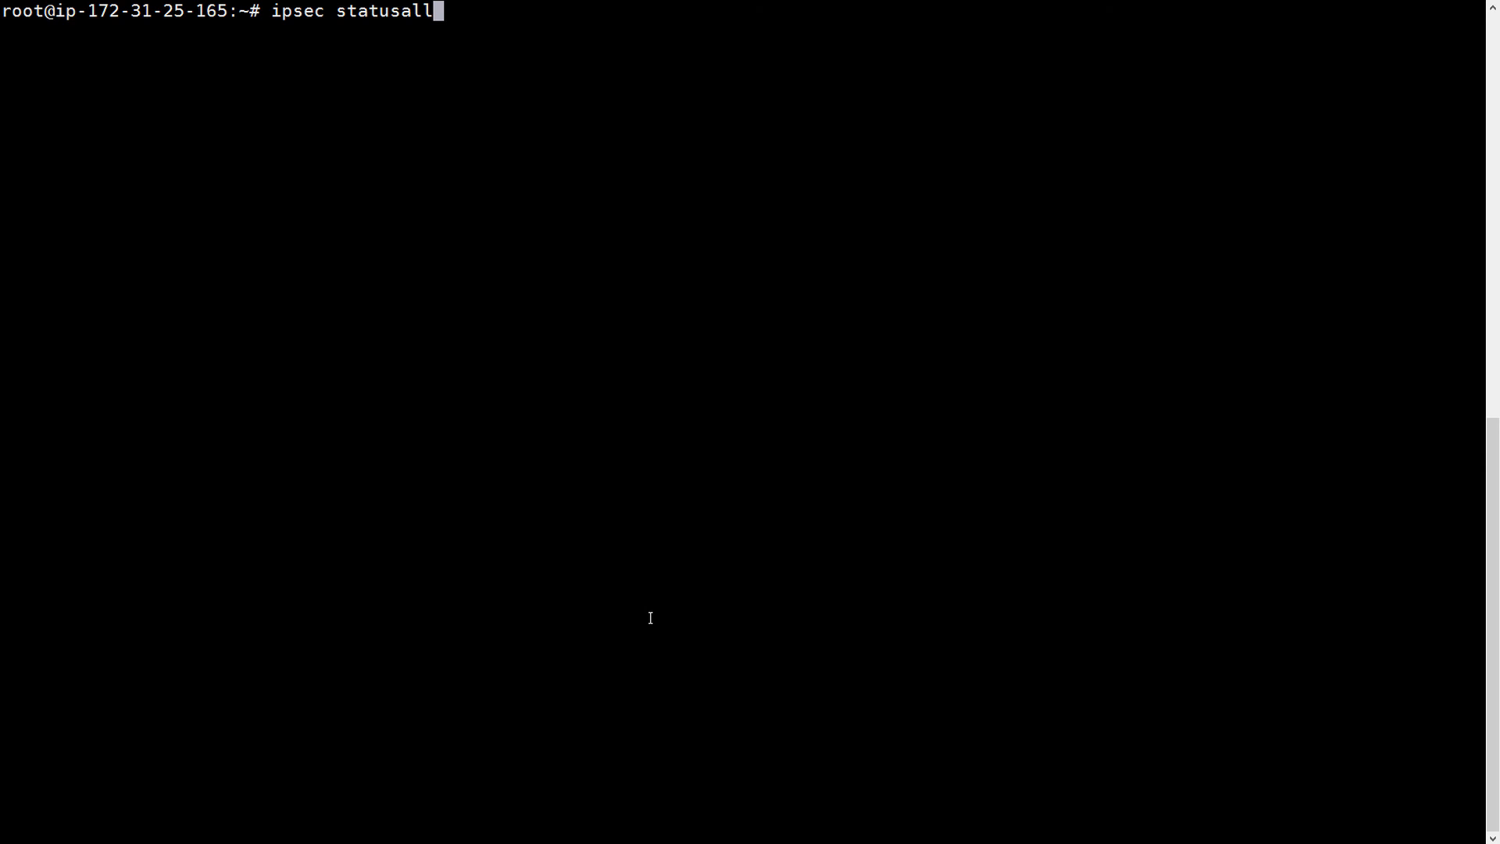
# - Run ipsec statusall and point out the connection entries, remote endpoint and pre-shared key authentication
pyautogui.press('Return')
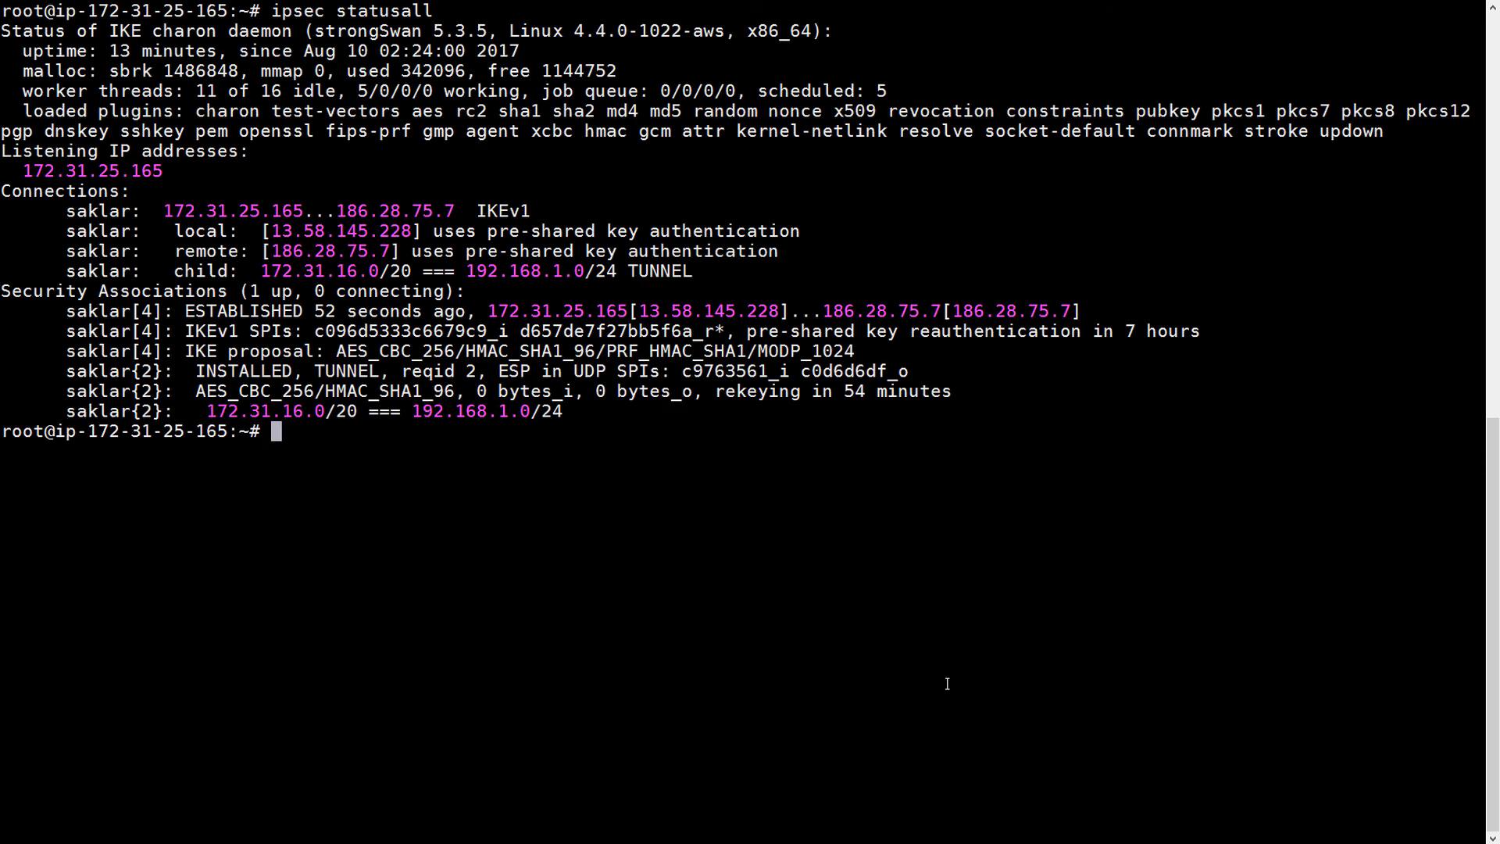
pyautogui.moveTo(69, 211); pyautogui.dragTo(810, 230)
pyautogui.click(128, 229)
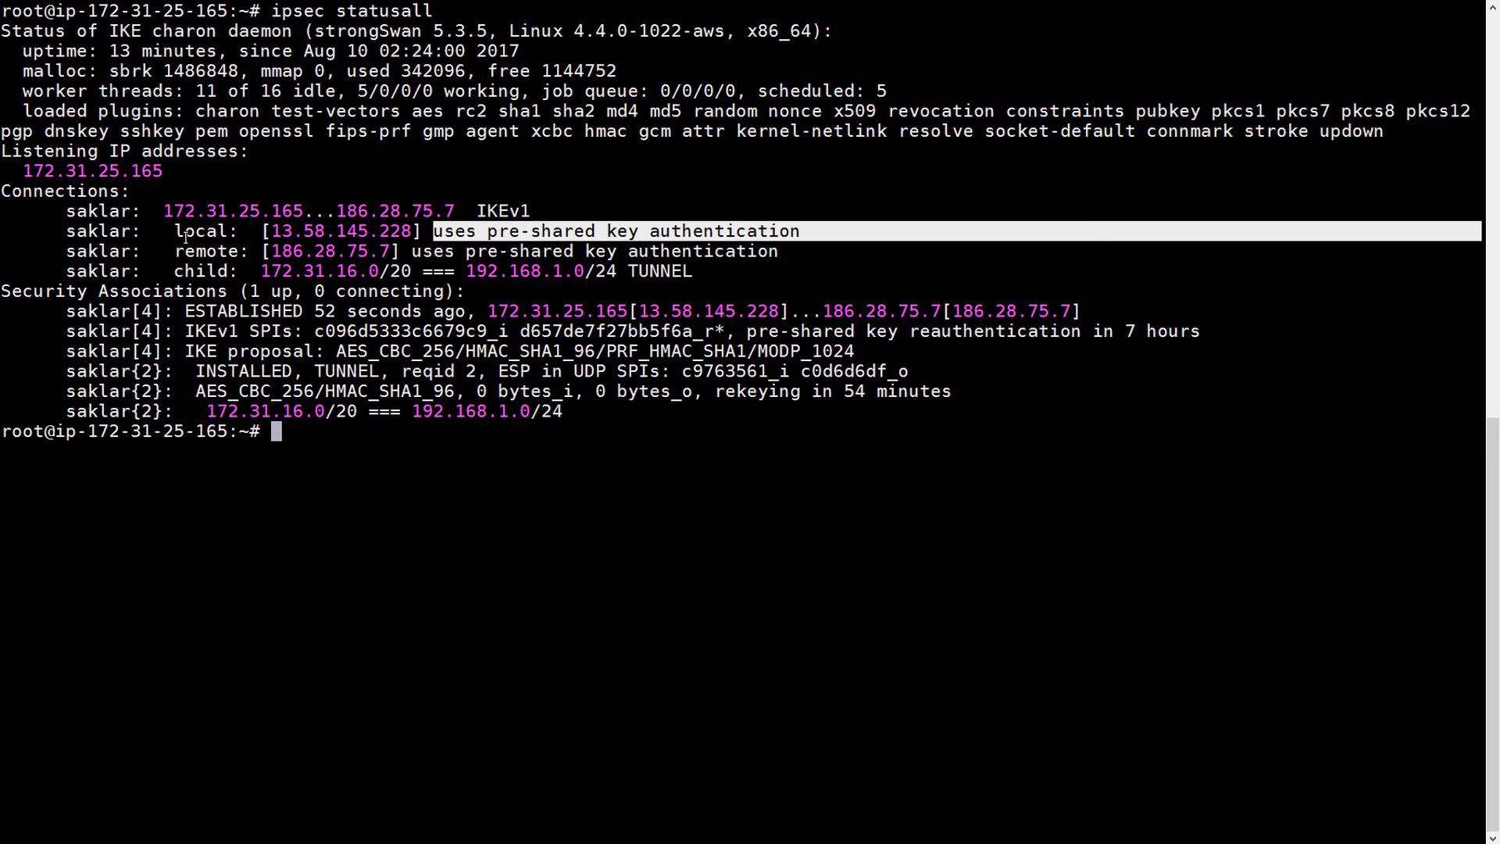
pyautogui.moveTo(175, 251); pyautogui.dragTo(406, 250)
pyautogui.moveTo(521, 251); pyautogui.dragTo(774, 254)
pyautogui.click(525, 272)
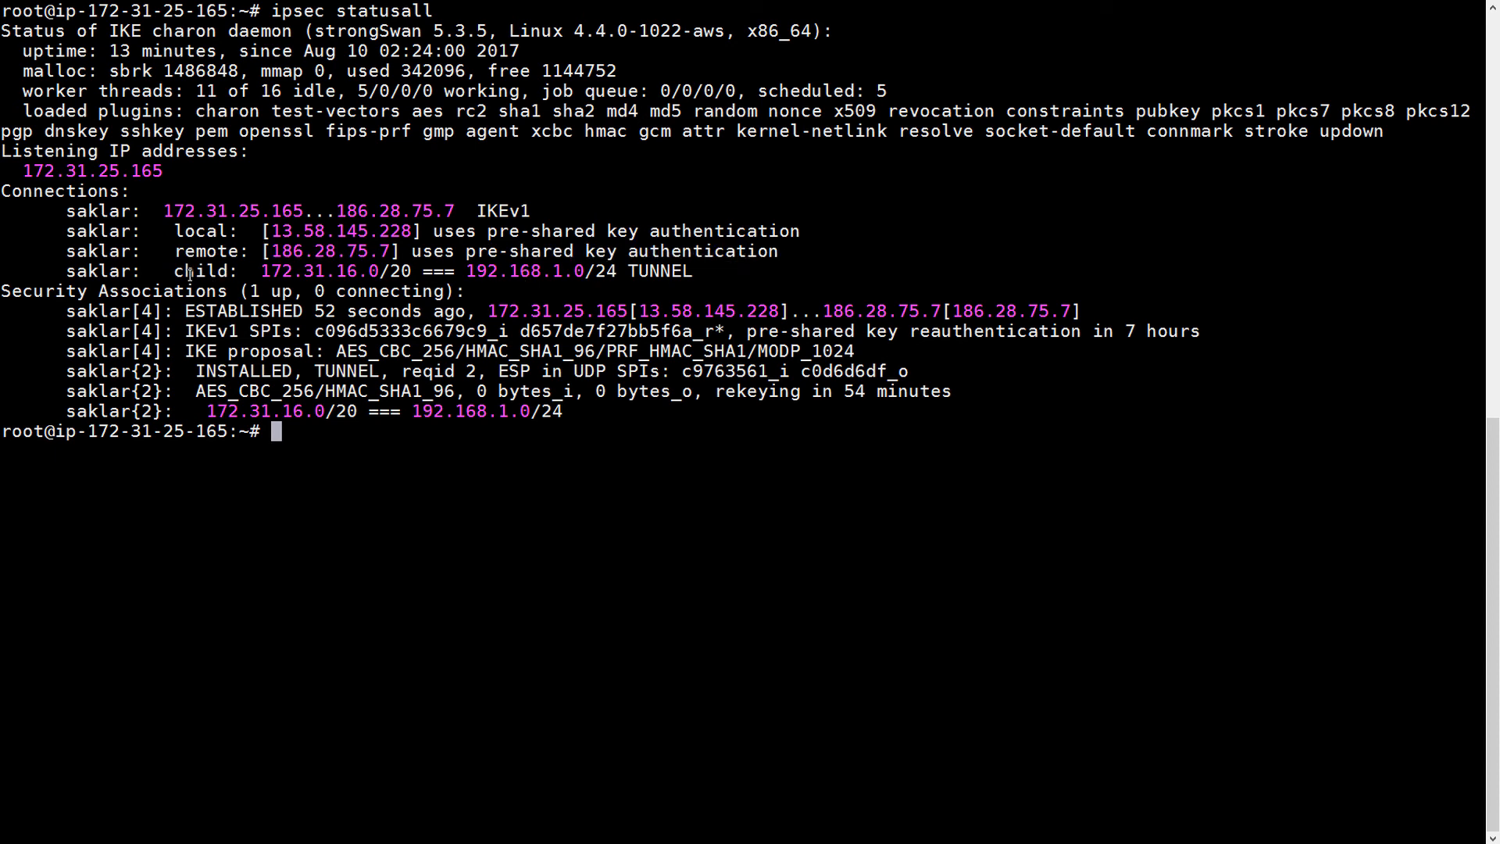
# - Point out the child tunnel 172.31.16.0/20 === 192.168.1.0/24 and the ESTABLISHED security association
pyautogui.moveTo(175, 274); pyautogui.dragTo(617, 270)
pyautogui.click(289, 274)
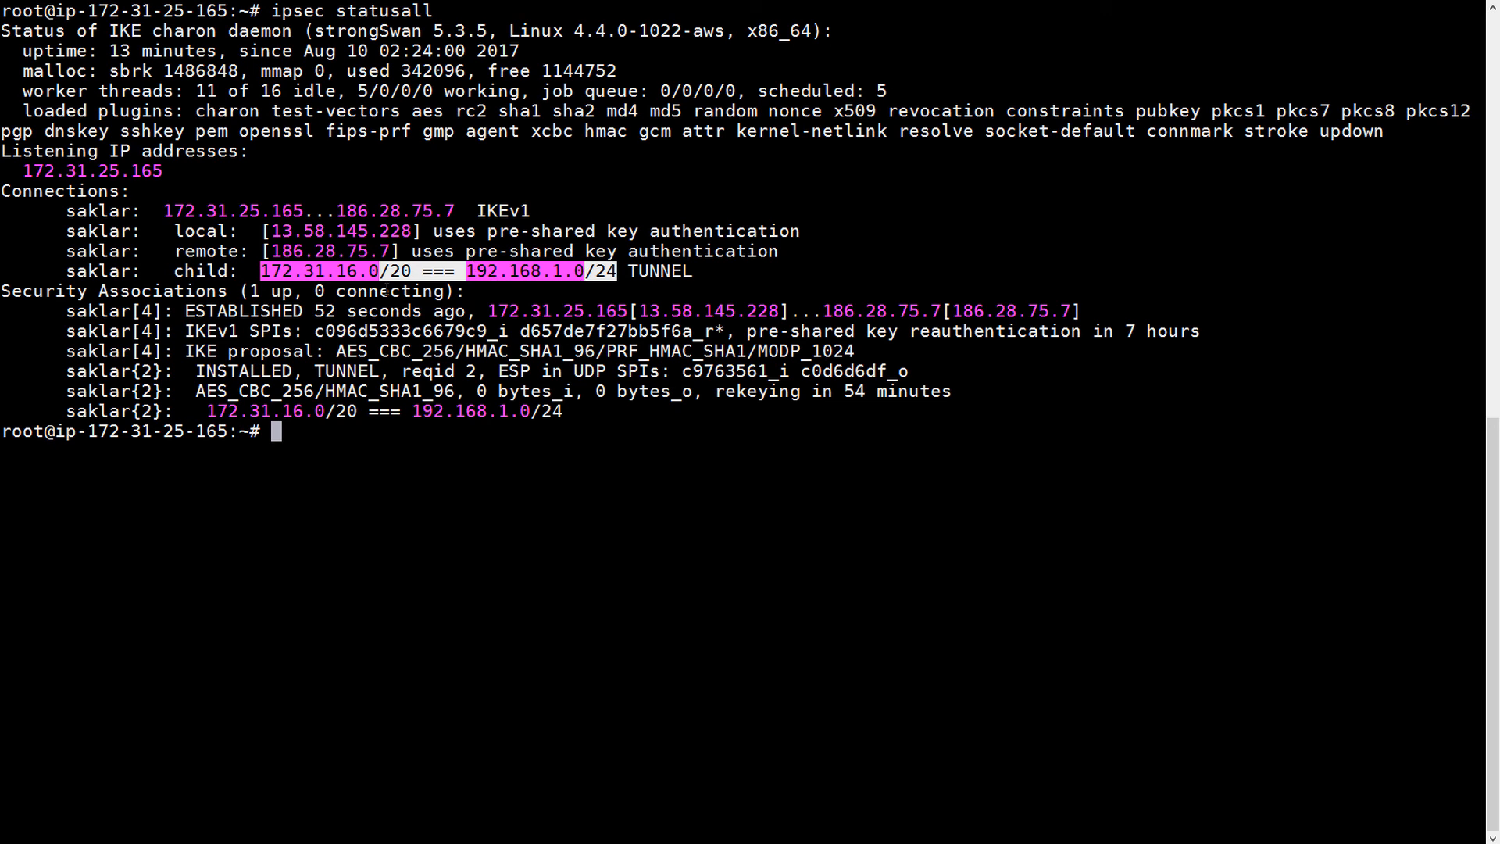
pyautogui.click(430, 513)
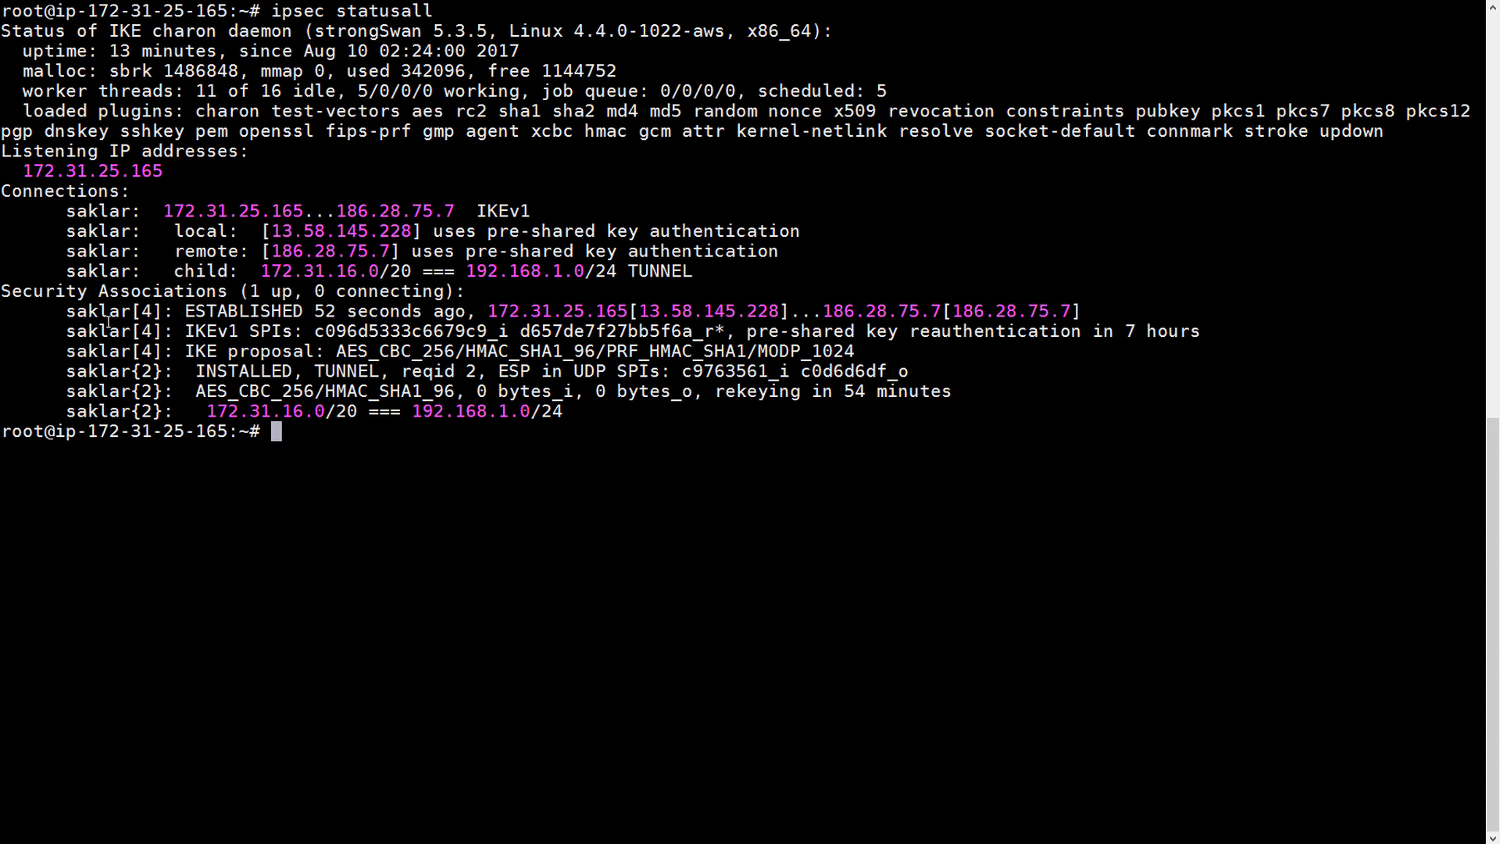
pyautogui.moveTo(187, 311); pyautogui.dragTo(301, 311)
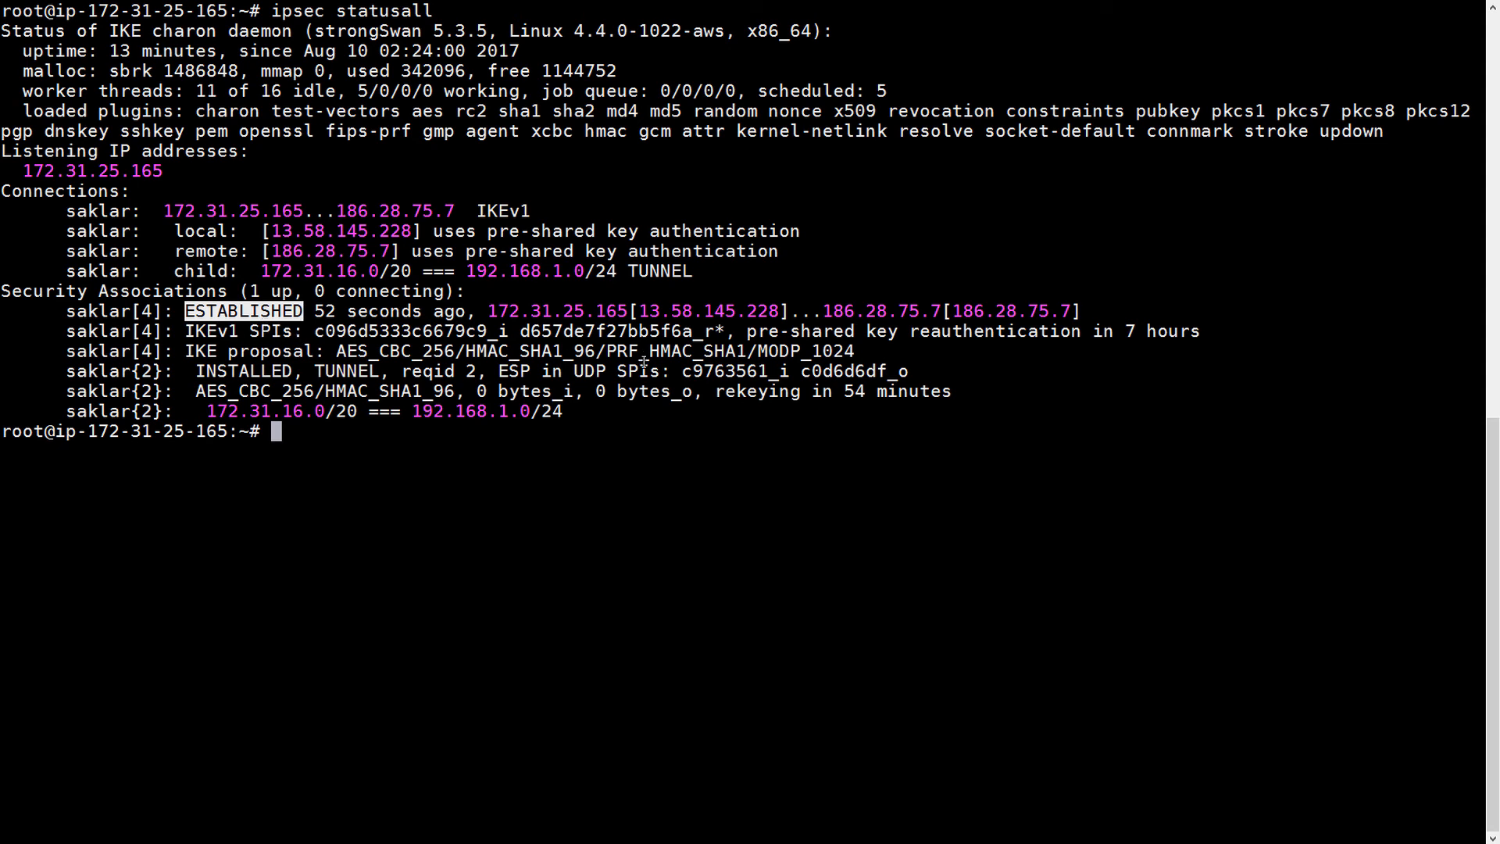
pyautogui.click(705, 398)
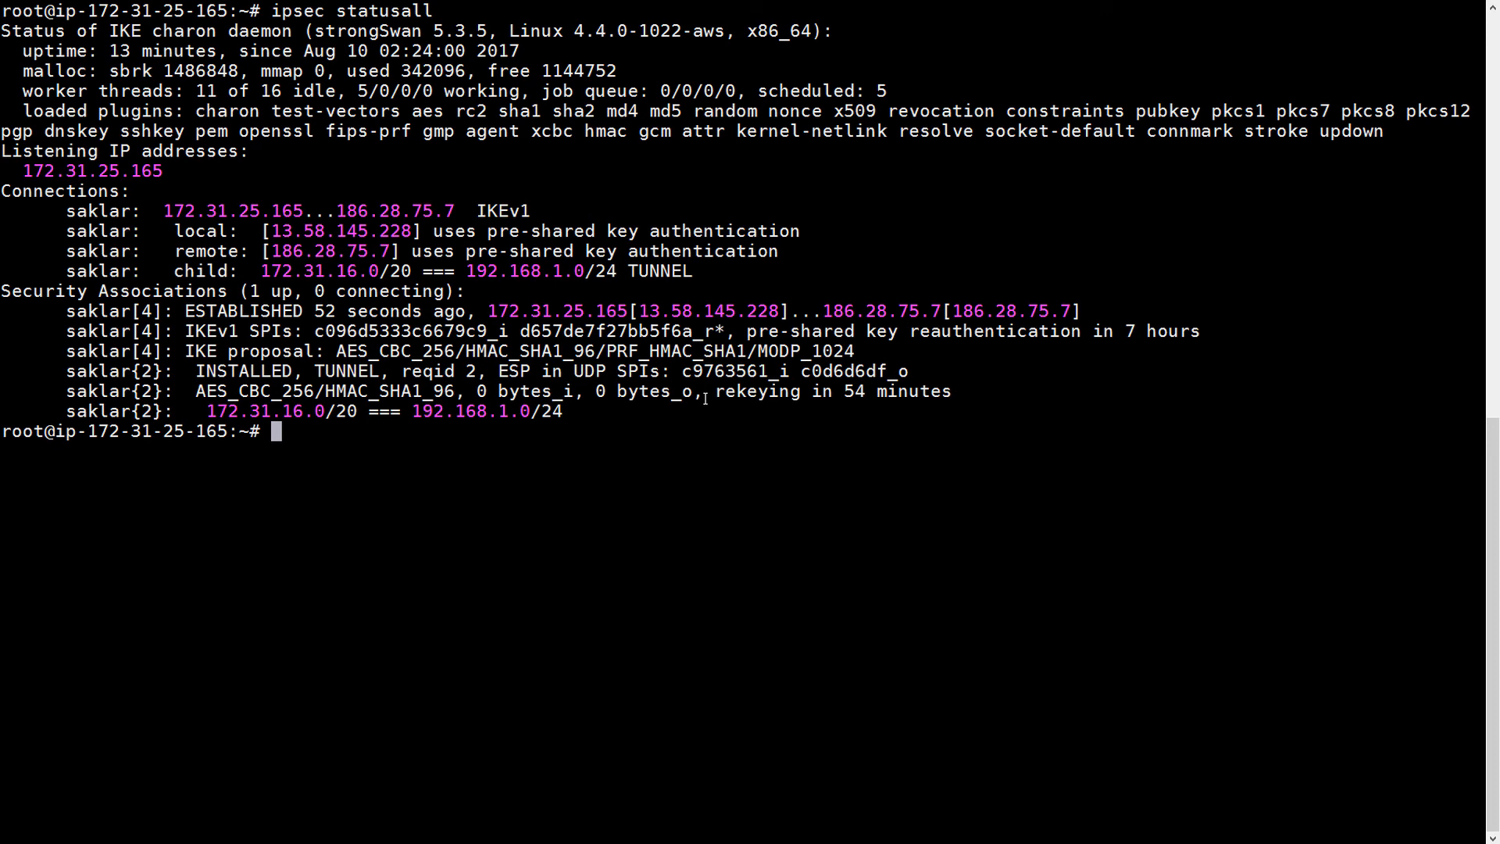
pyautogui.rightClick(608, 485)
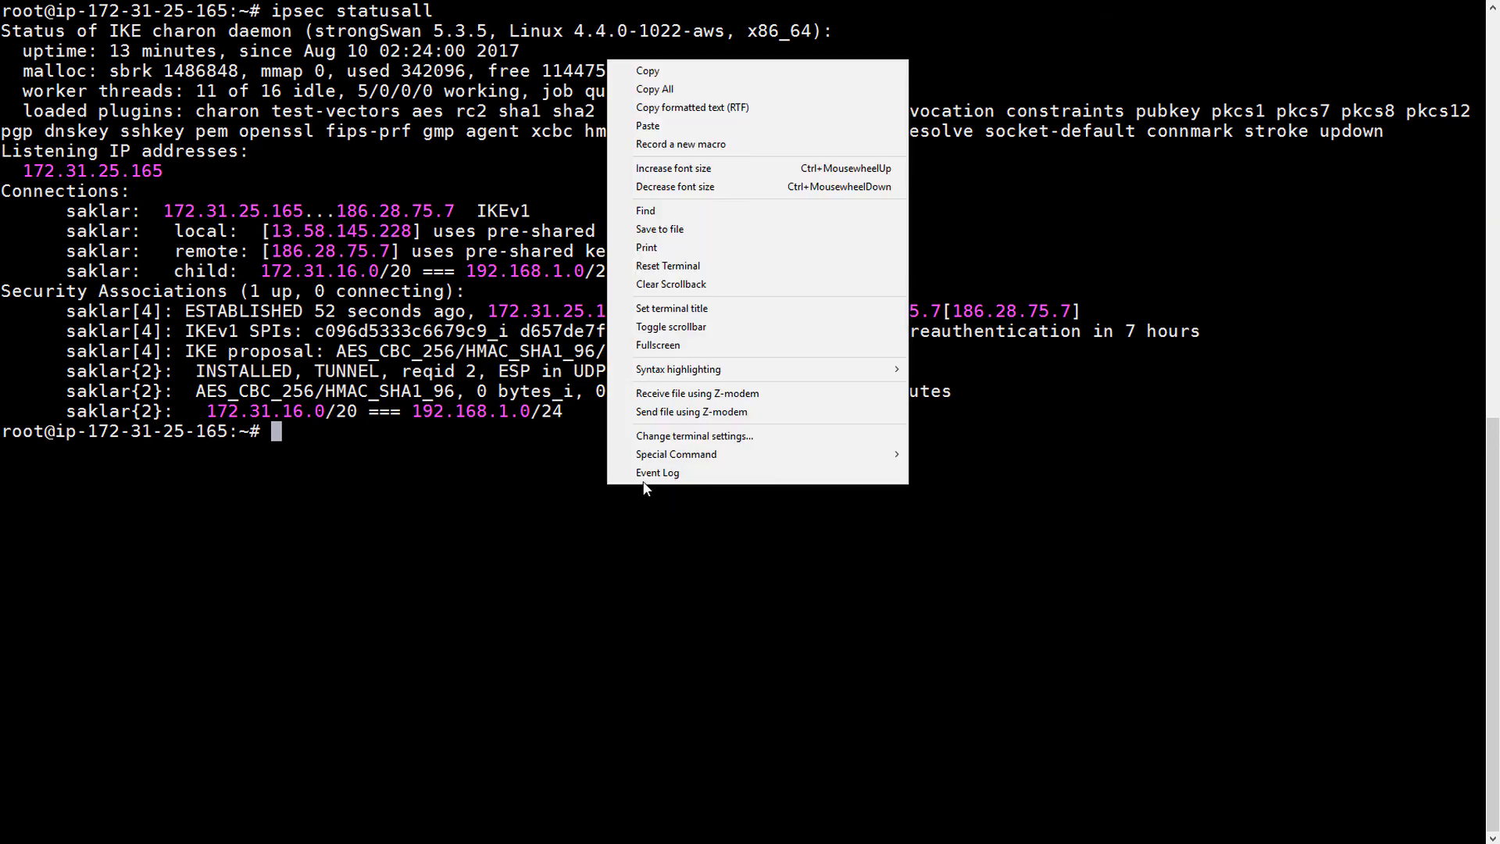
pyautogui.click(485, 446)
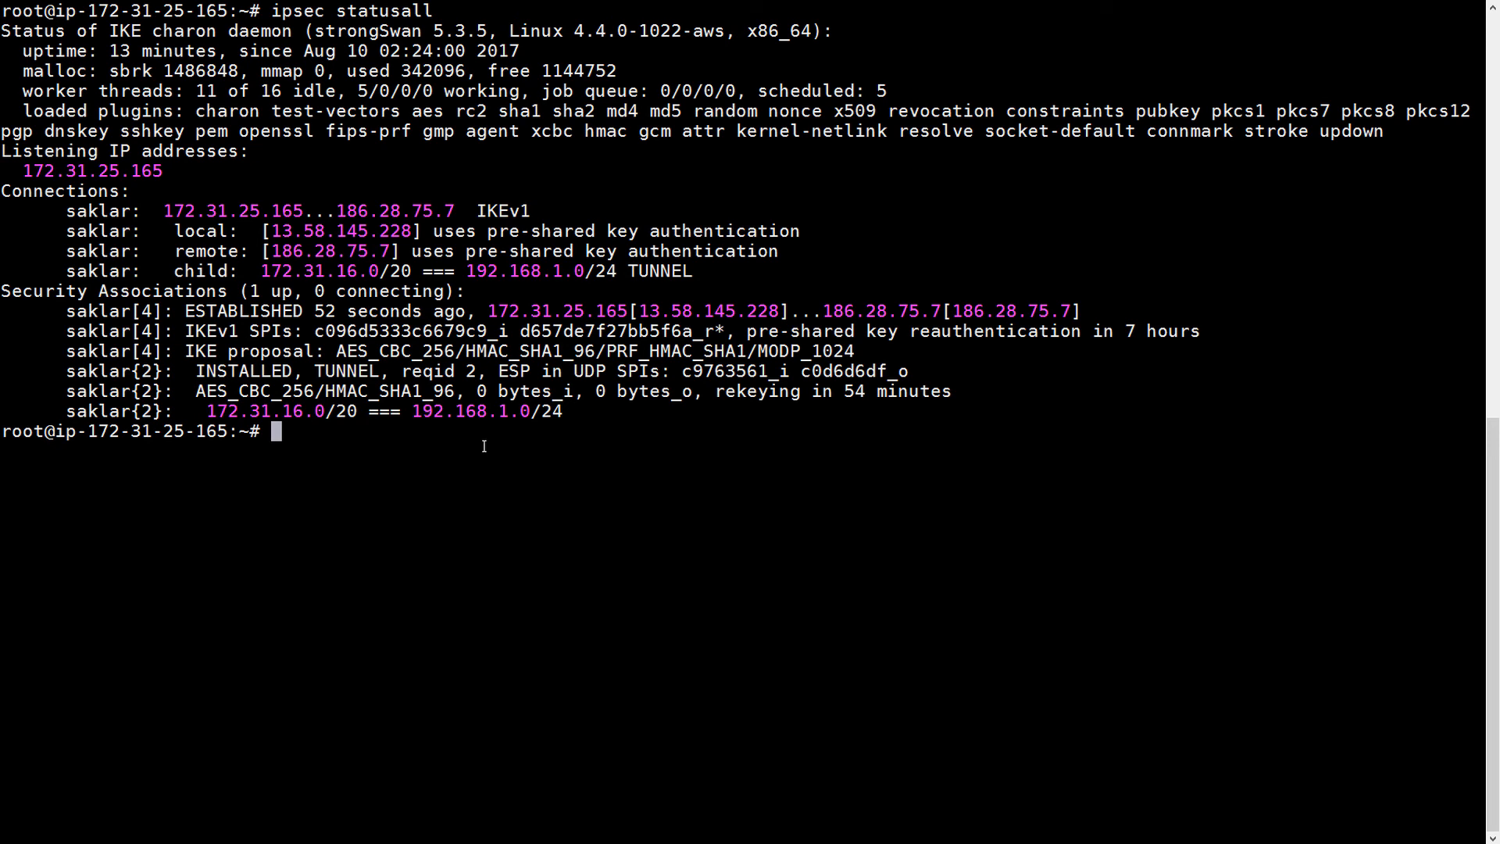
# - Clear the screen and run ifconfig, noting eth0's inet address 172.31.25.165
pyautogui.write('clear')
pyautogui.press('Return')
pyautogui.write('ifconfig')
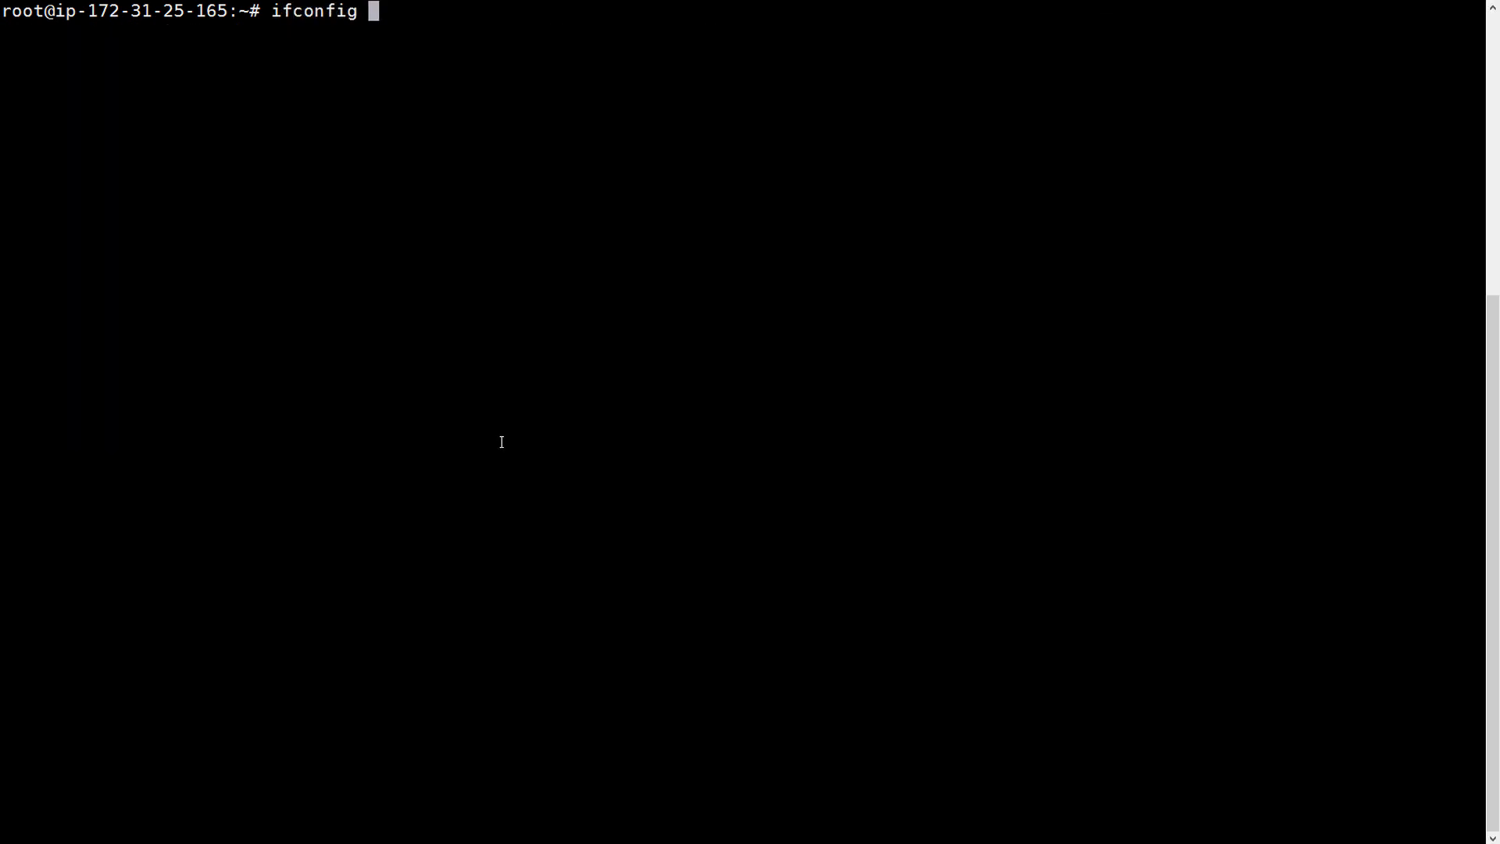
pyautogui.press('Return')
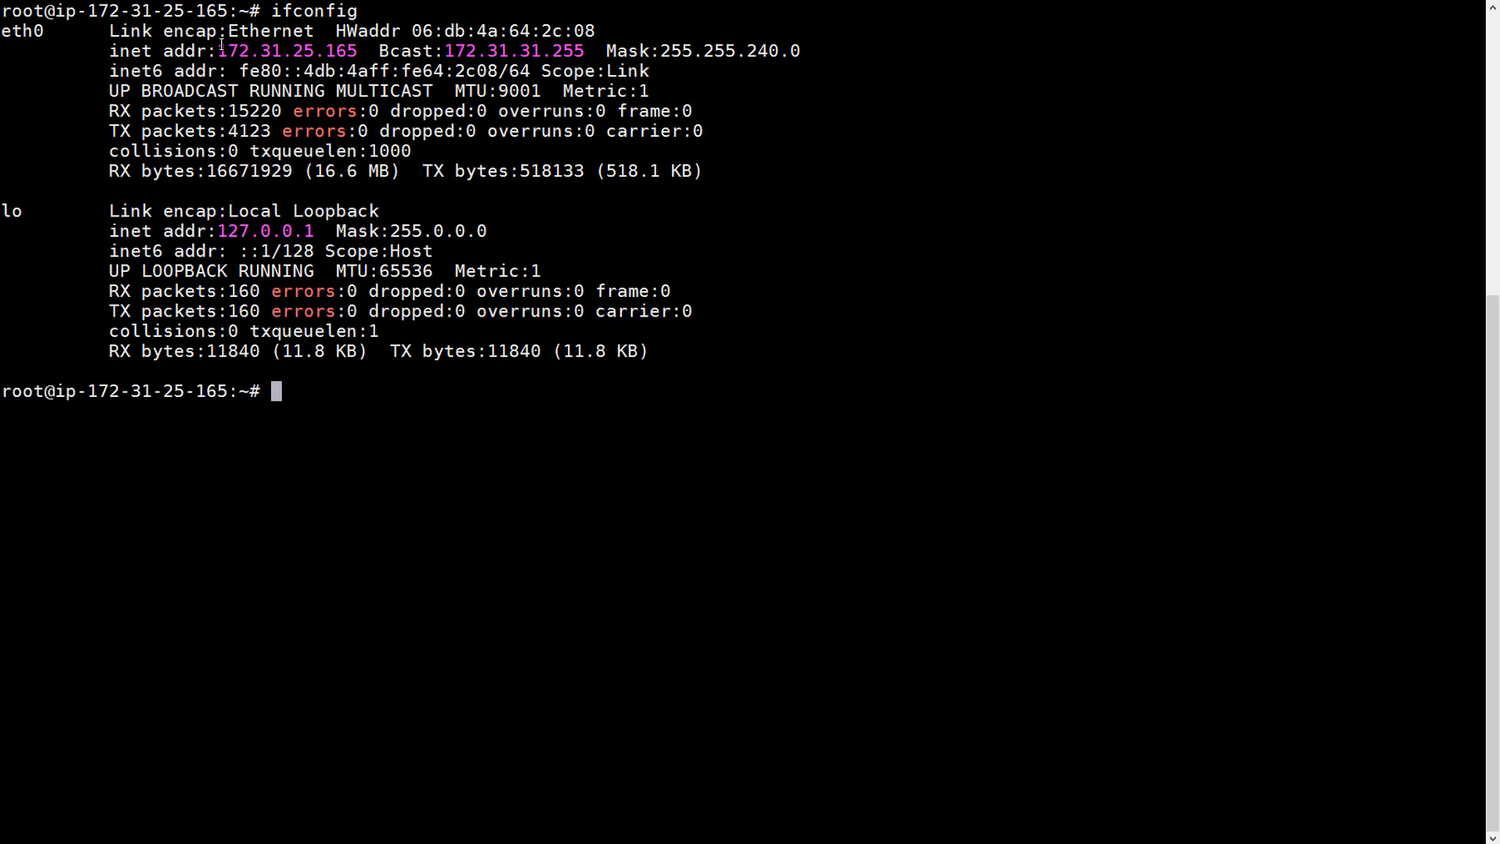
pyautogui.moveTo(218, 51); pyautogui.dragTo(362, 49)
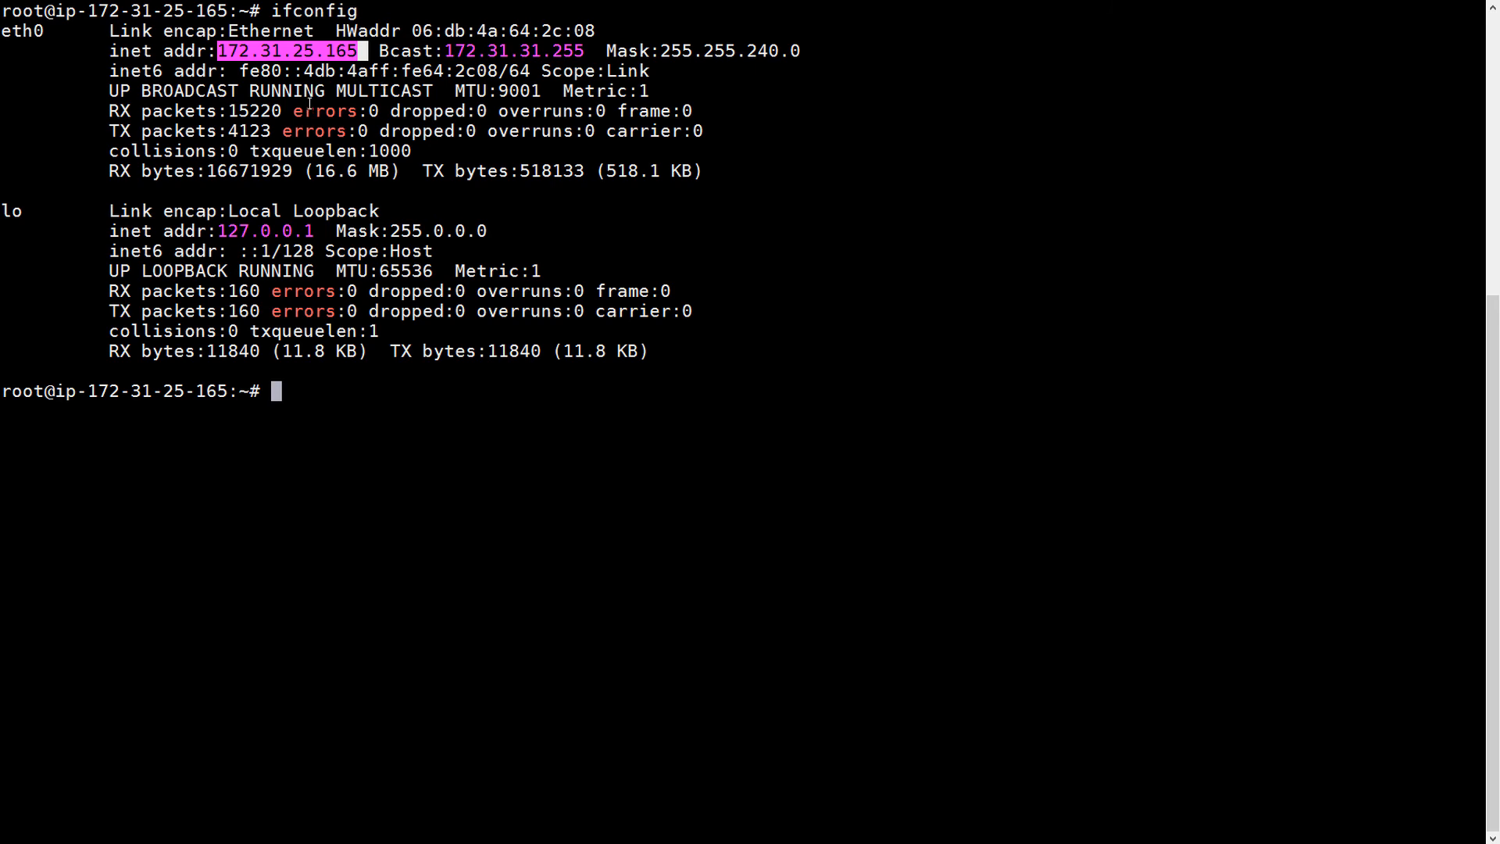
pyautogui.click(270, 62)
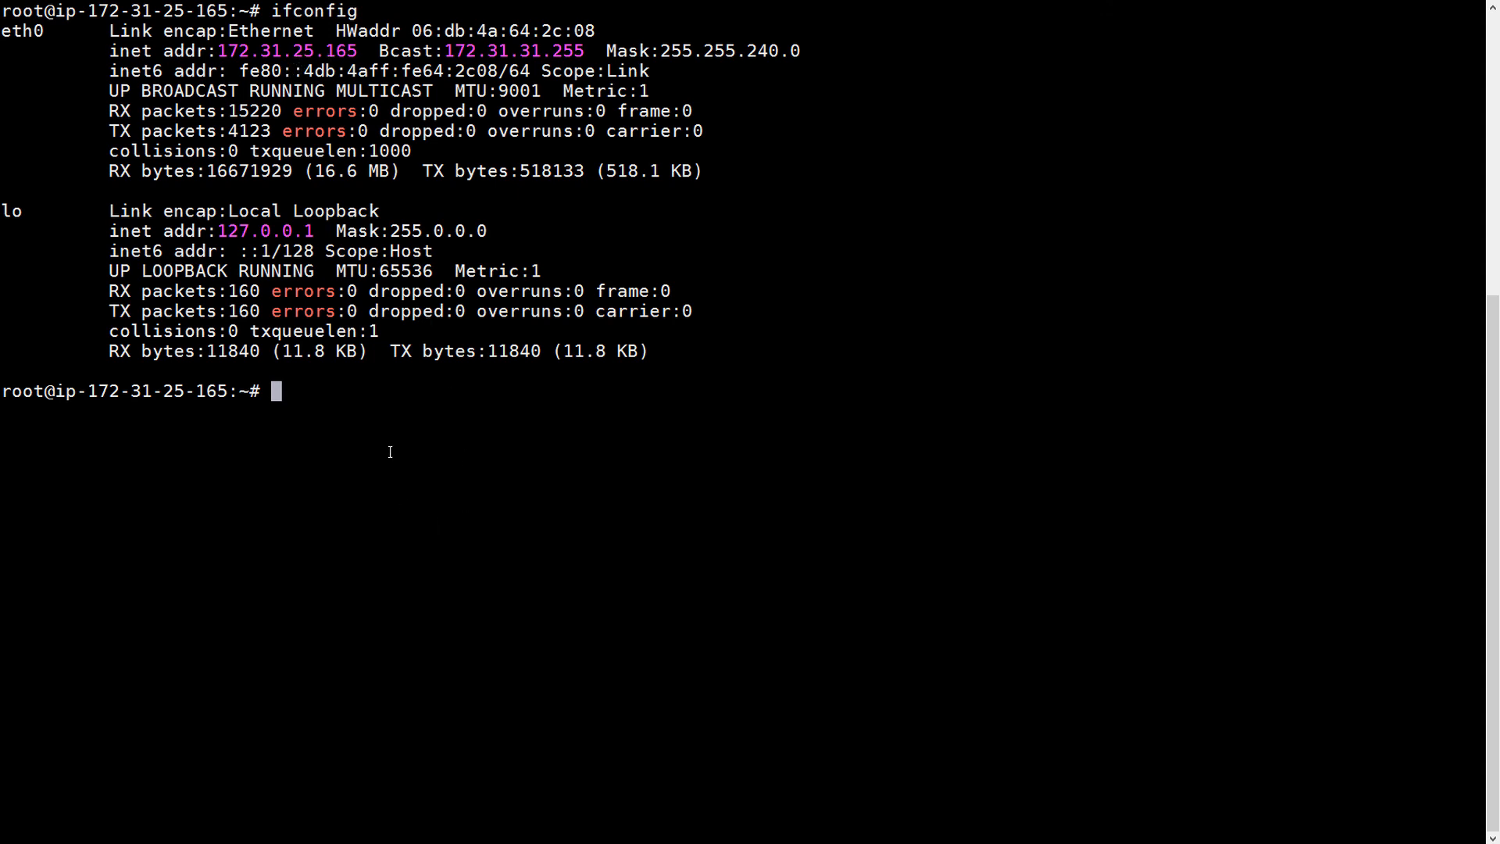
pyautogui.rightClick(559, 430)
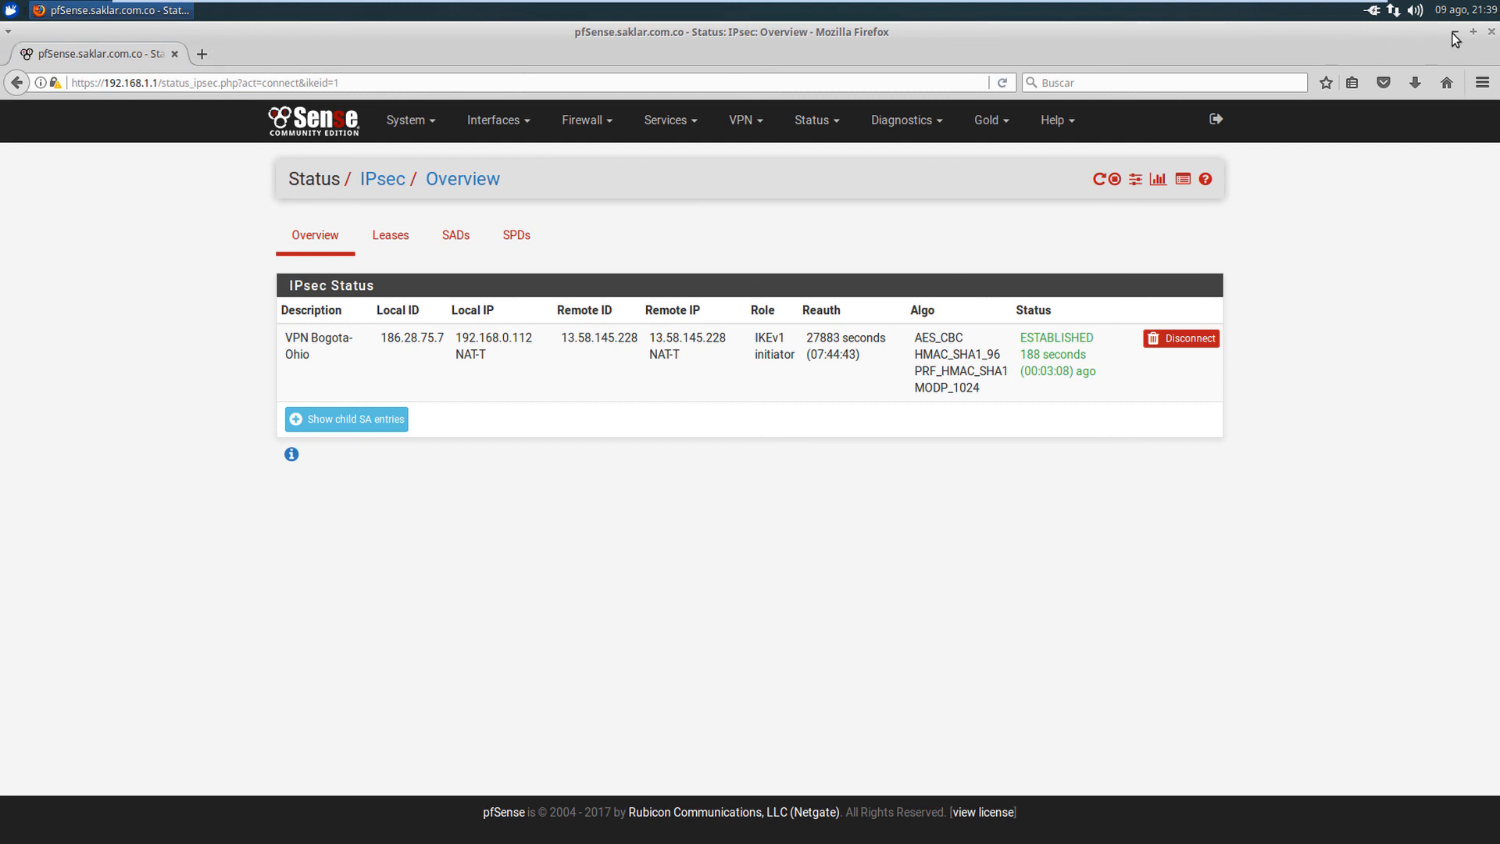
pyautogui.click(1394, 12)
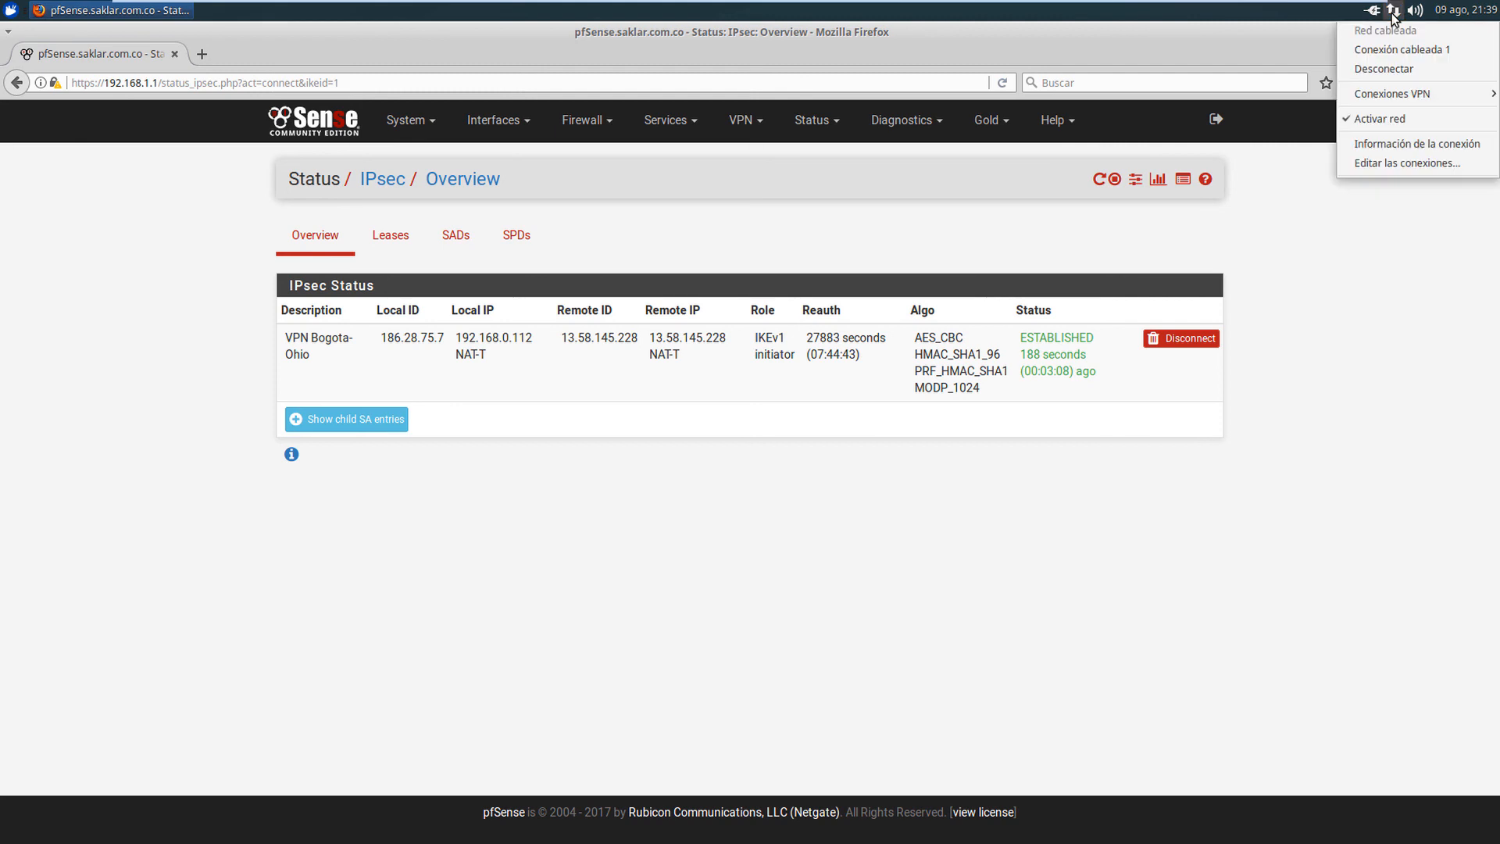
pyautogui.click(1394, 144)
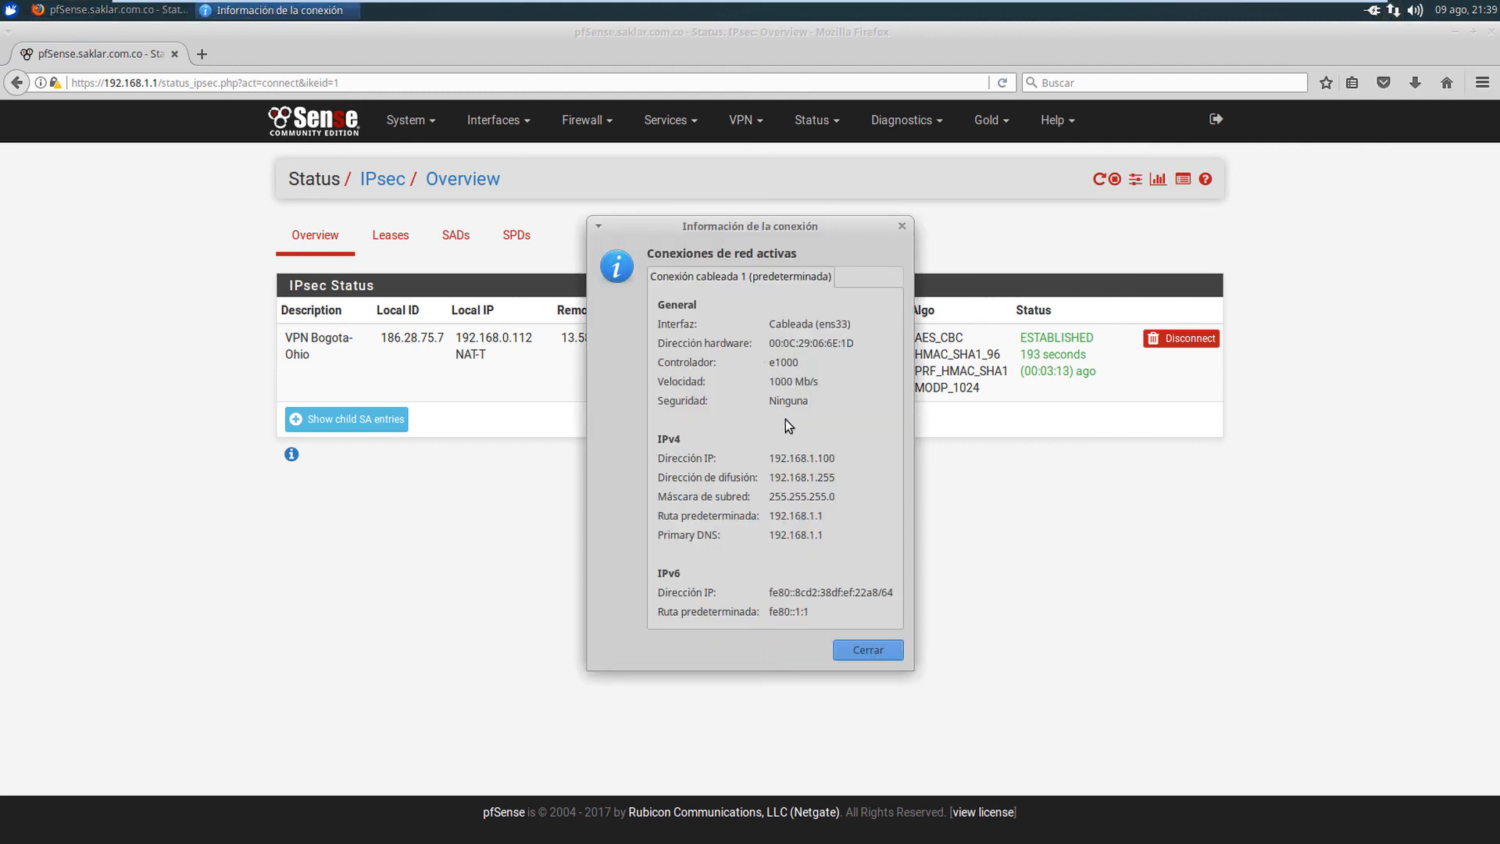
pyautogui.moveTo(772, 461); pyautogui.dragTo(842, 461)
pyautogui.click(863, 650)
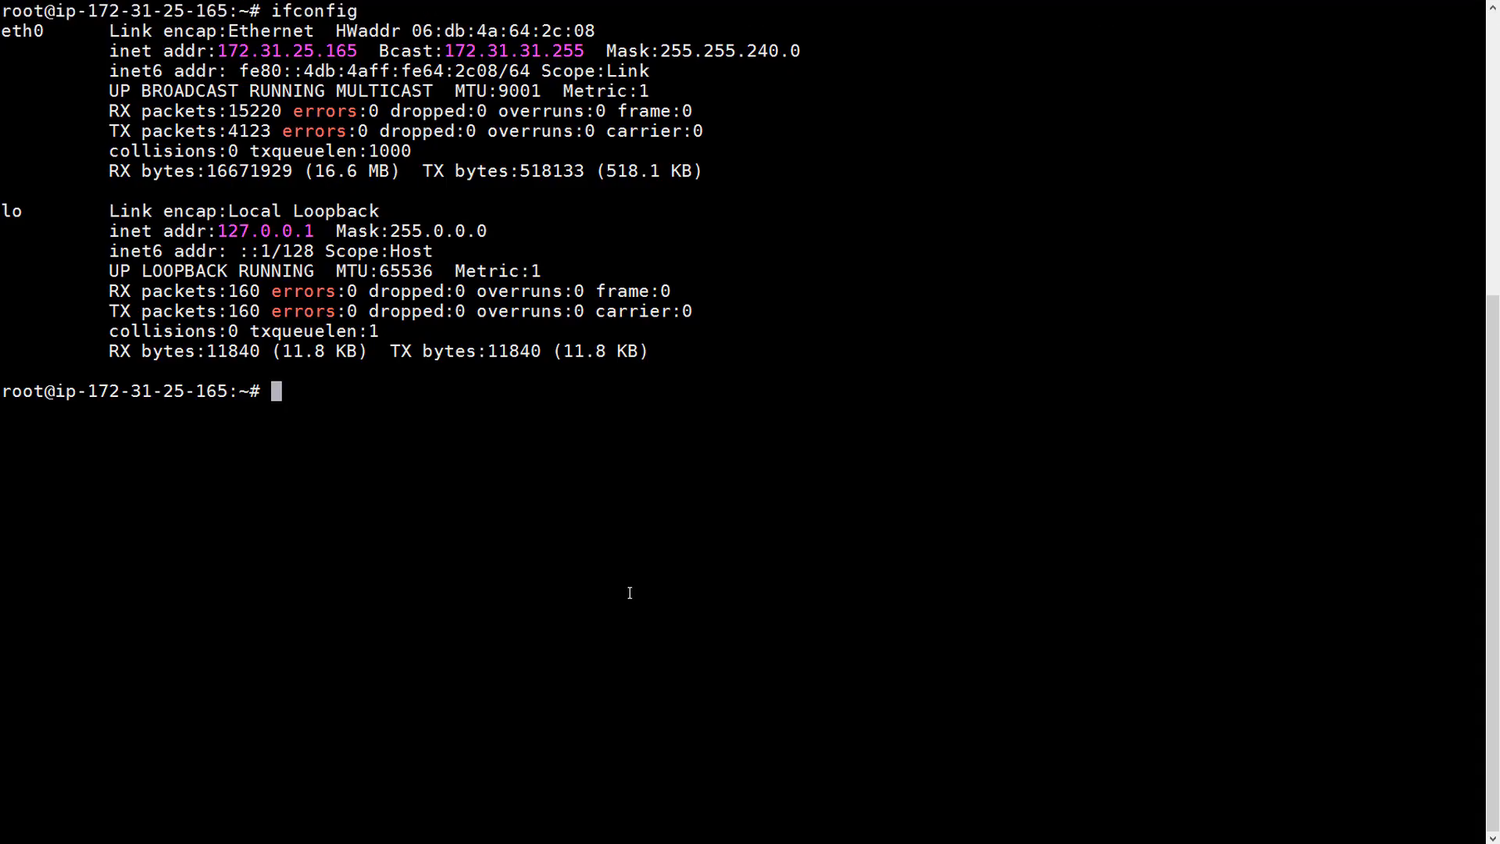
# - Ping 192.168.1.100 across the tunnel until 7 of 7 replies, then clear the screen
pyautogui.write('ping 192.168')
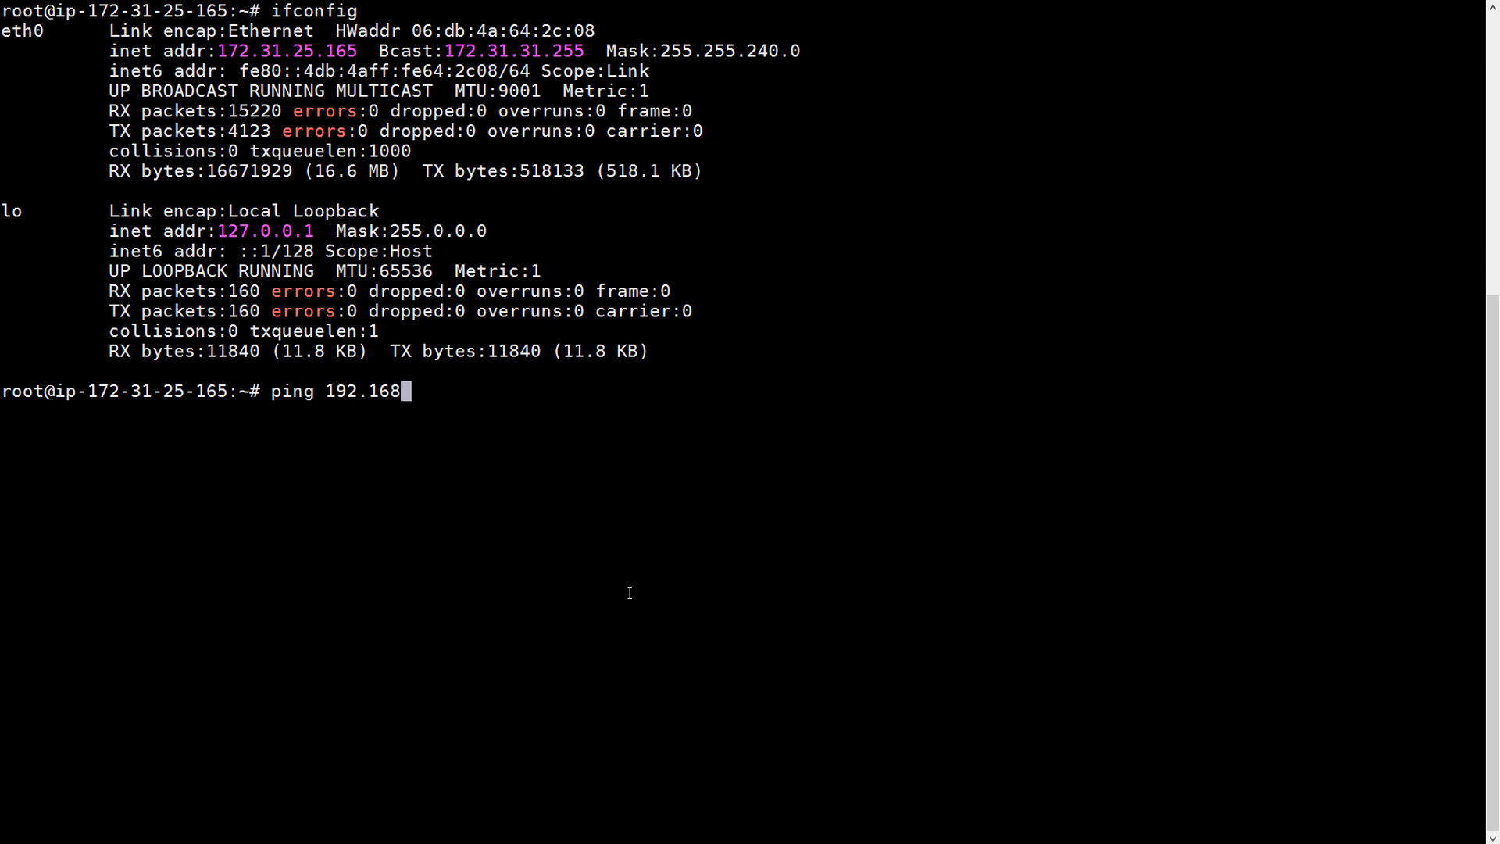
pyautogui.write('.1.100')
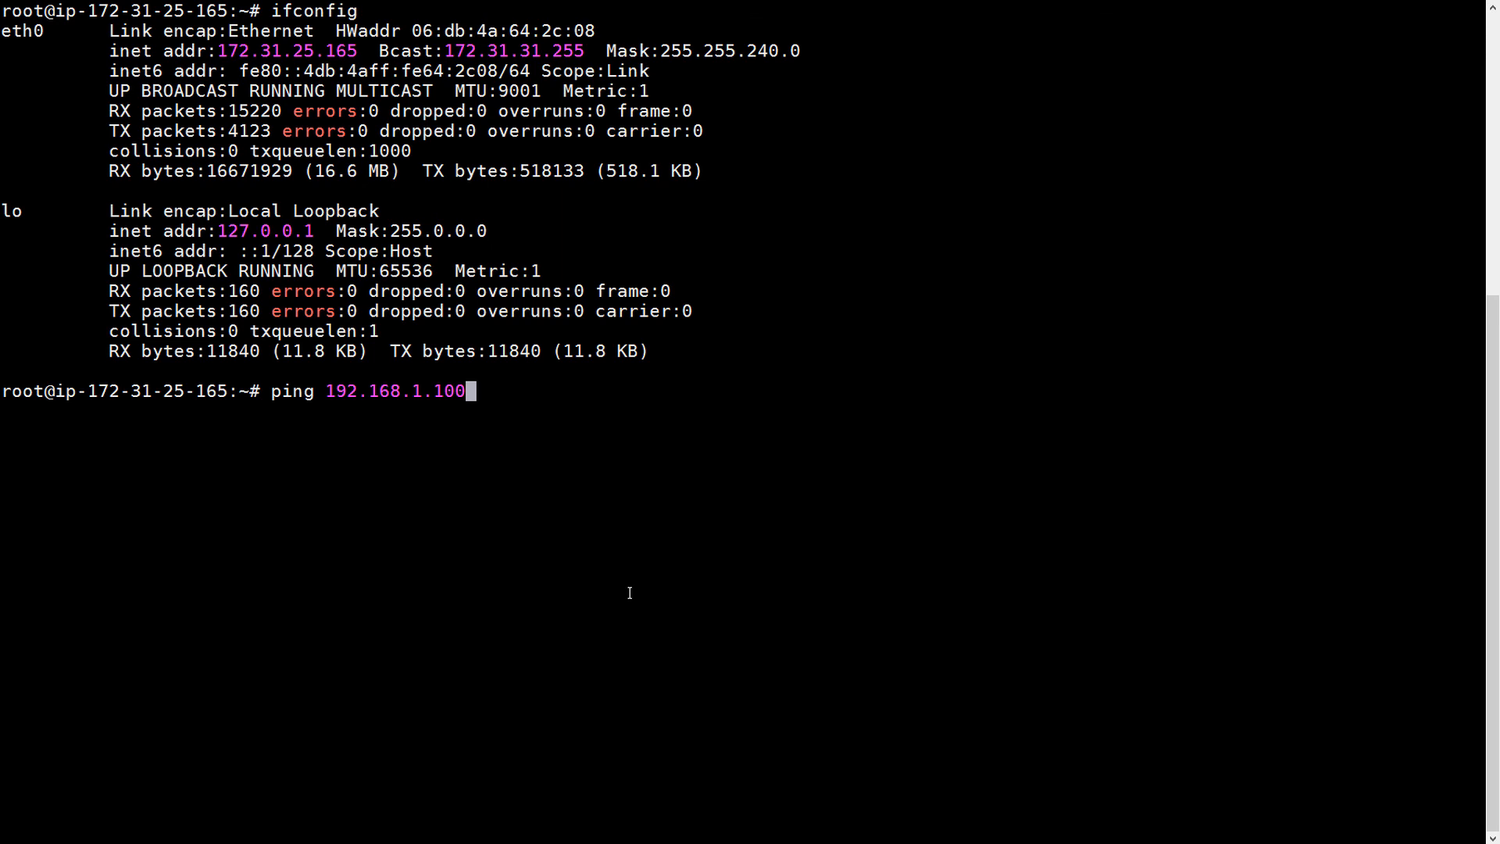
pyautogui.press('Return')
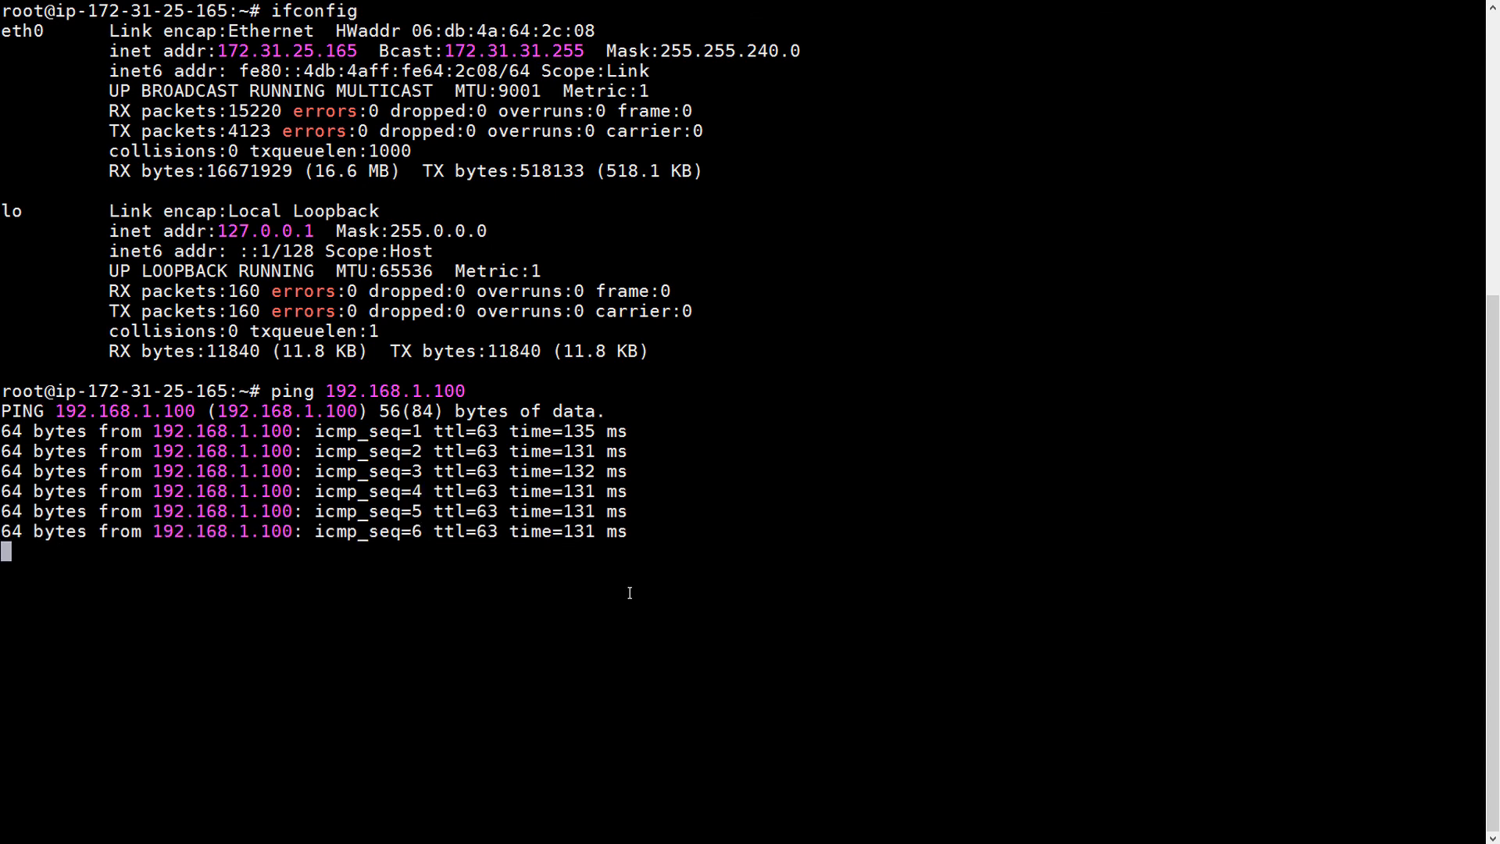
pyautogui.hotkey('ctrl', 'c')
pyautogui.write('clear')
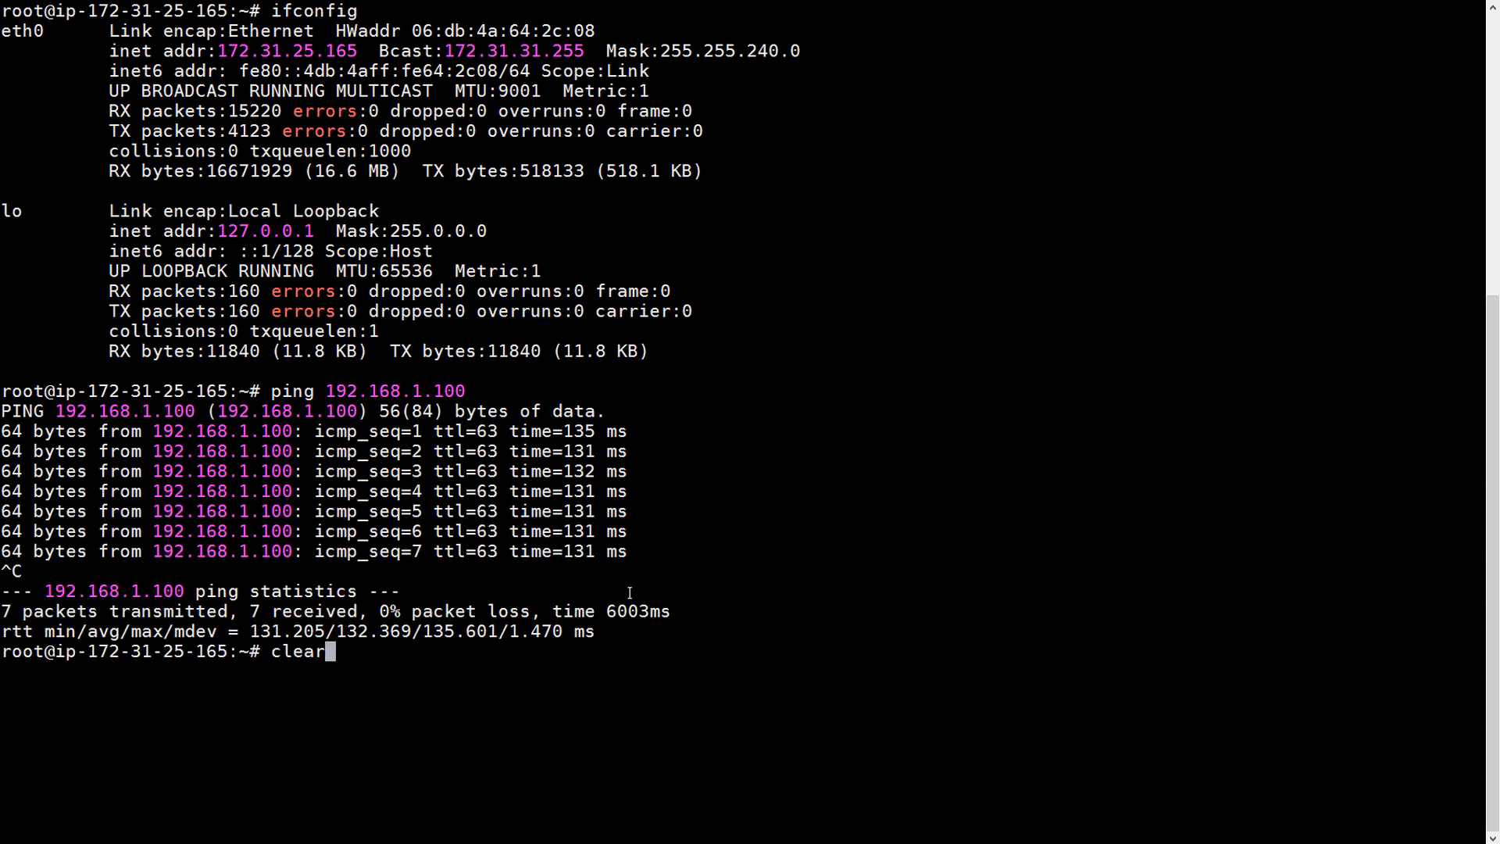
pyautogui.press('Return')
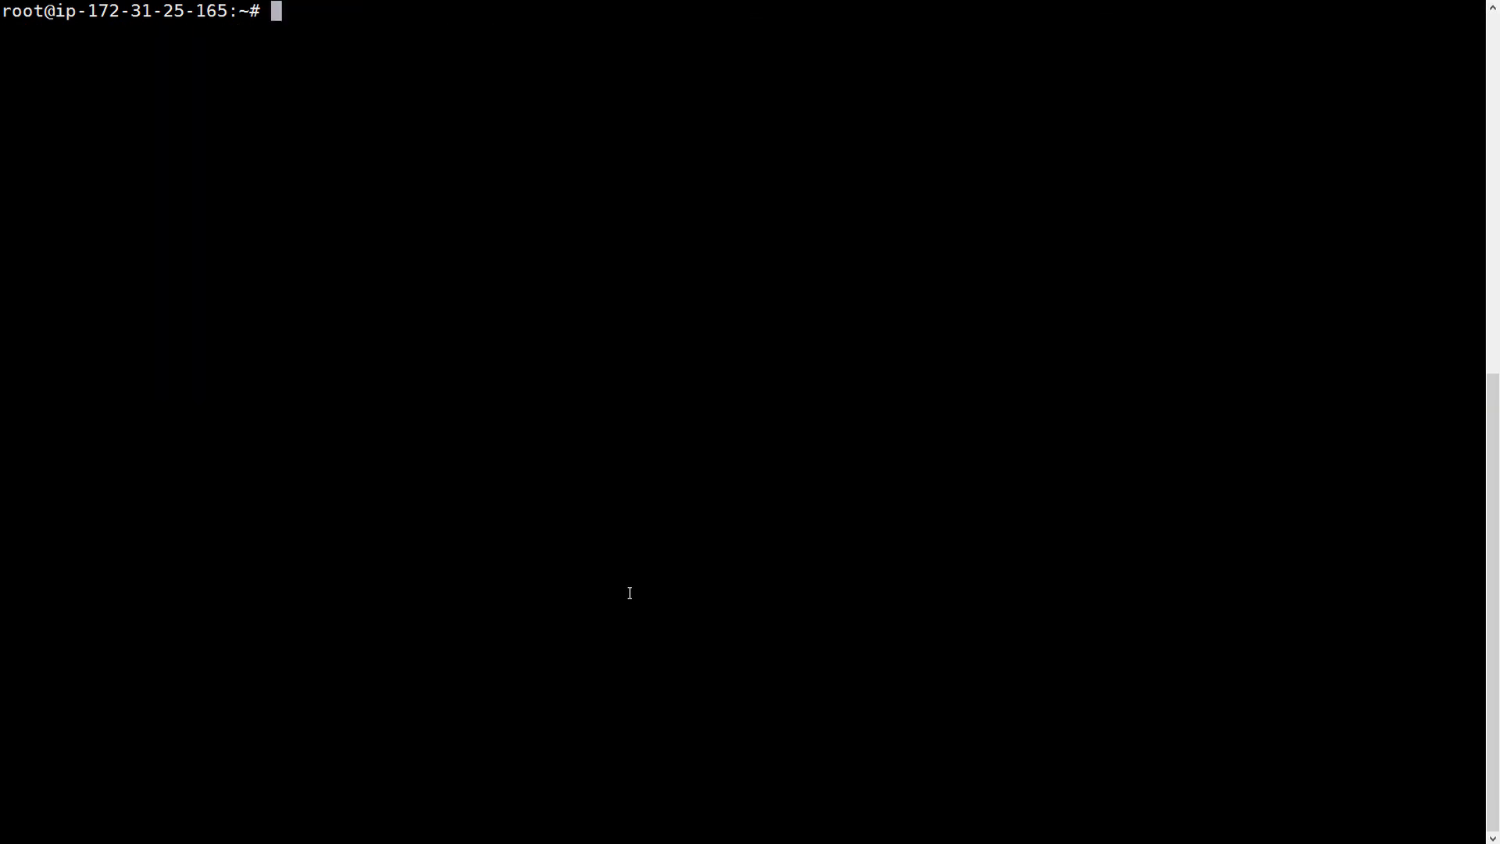
# - Try traceroute 192.168.1.100, which reports the command missing
pyautogui.write('traceroute6')
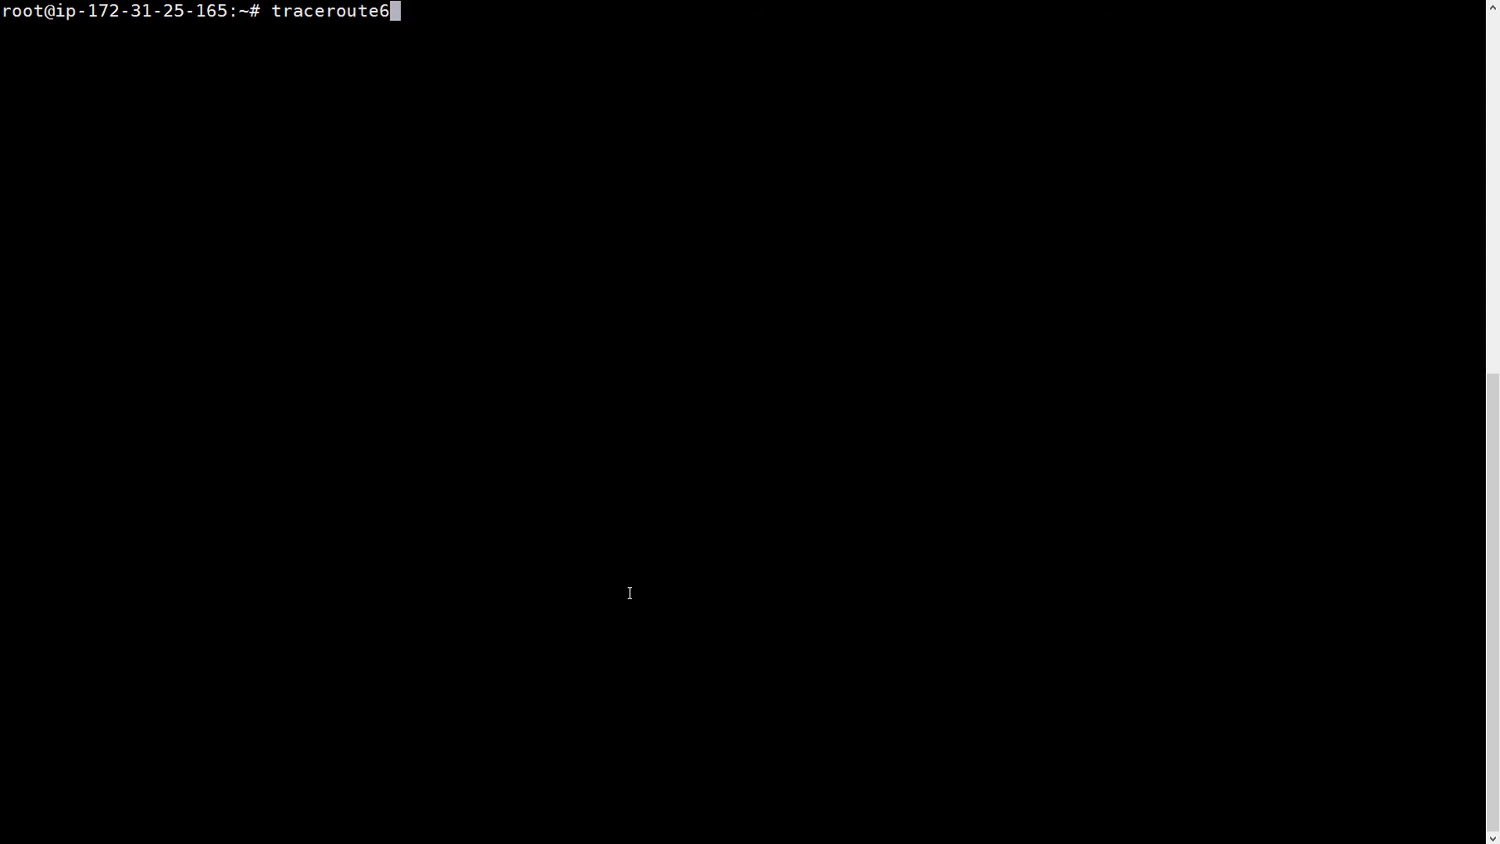
pyautogui.press('BackSpace')
pyautogui.write('192.168.1')
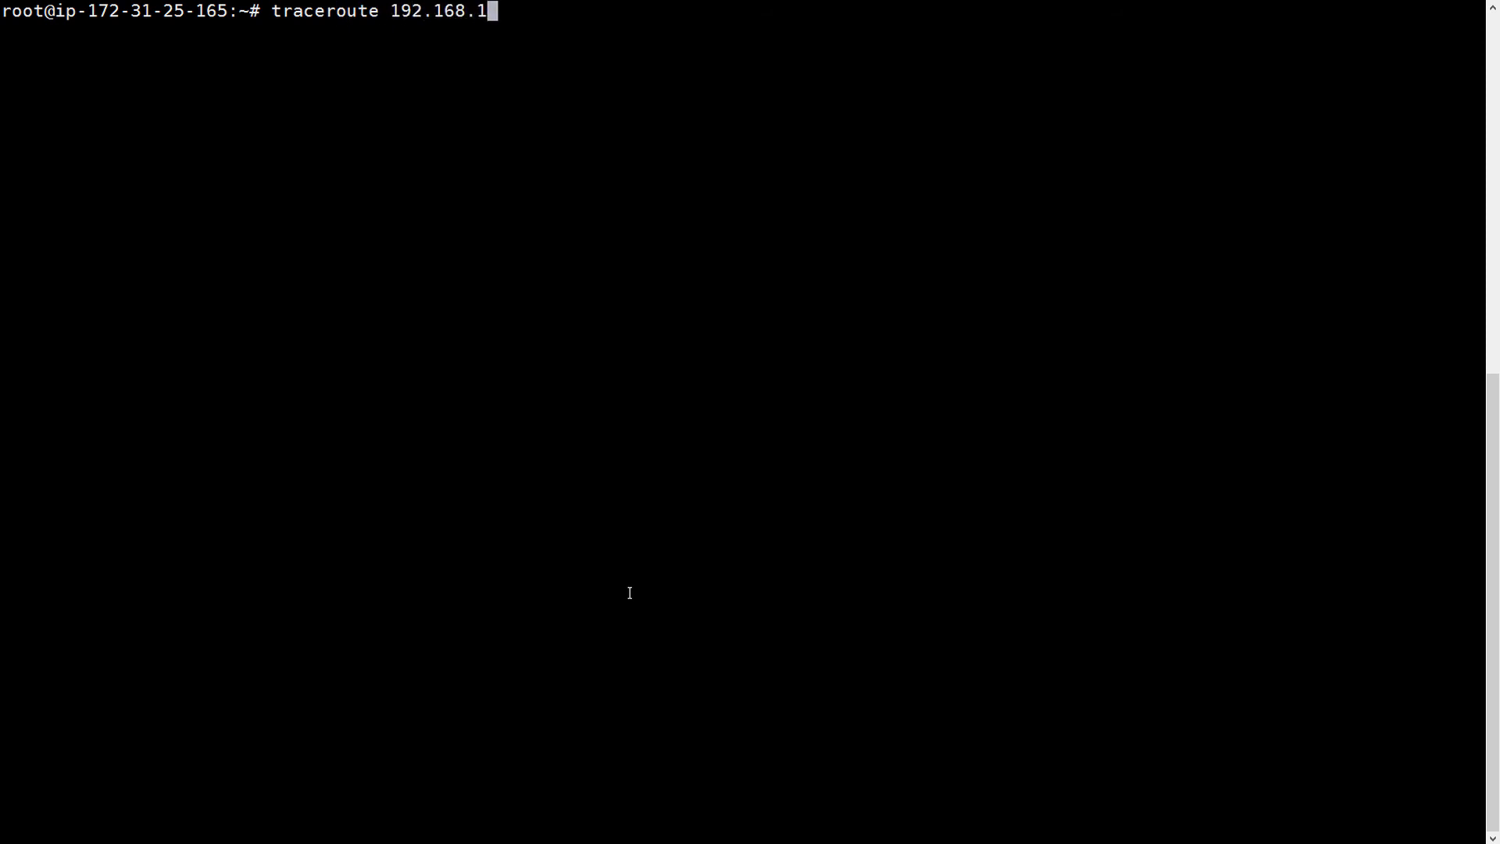
pyautogui.write('.100')
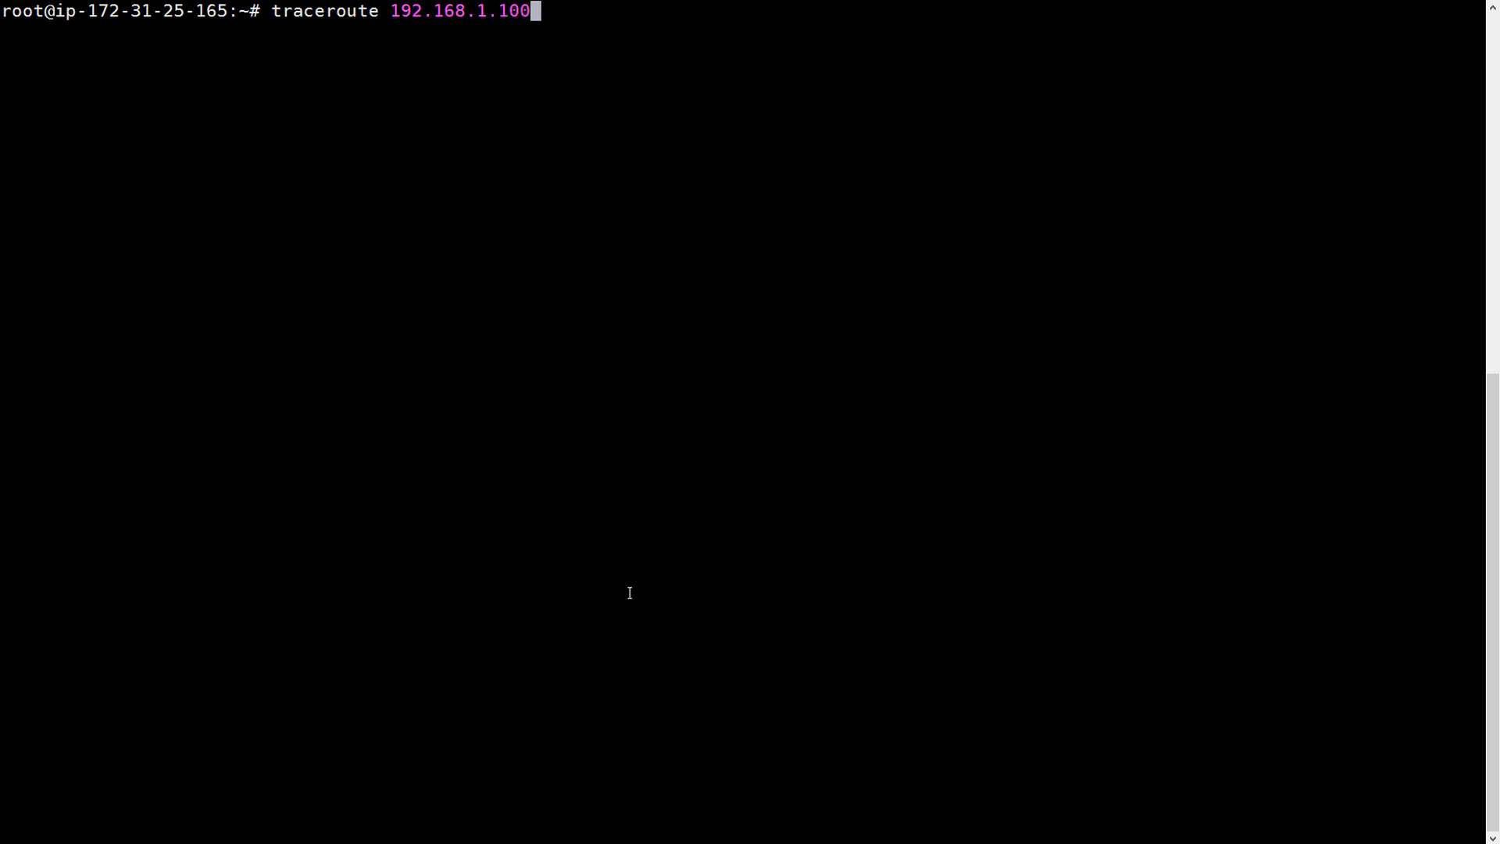
pyautogui.press('Return')
# - Install the traceroute package with apt install traceroute, then clear the screen
pyautogui.write('apt-get')
pyautogui.press('BackSpace')
pyautogui.press('BackSpace')
pyautogui.press('BackSpace')
pyautogui.press('BackSpace')
pyautogui.press('BackSpace')
pyautogui.write('ins')
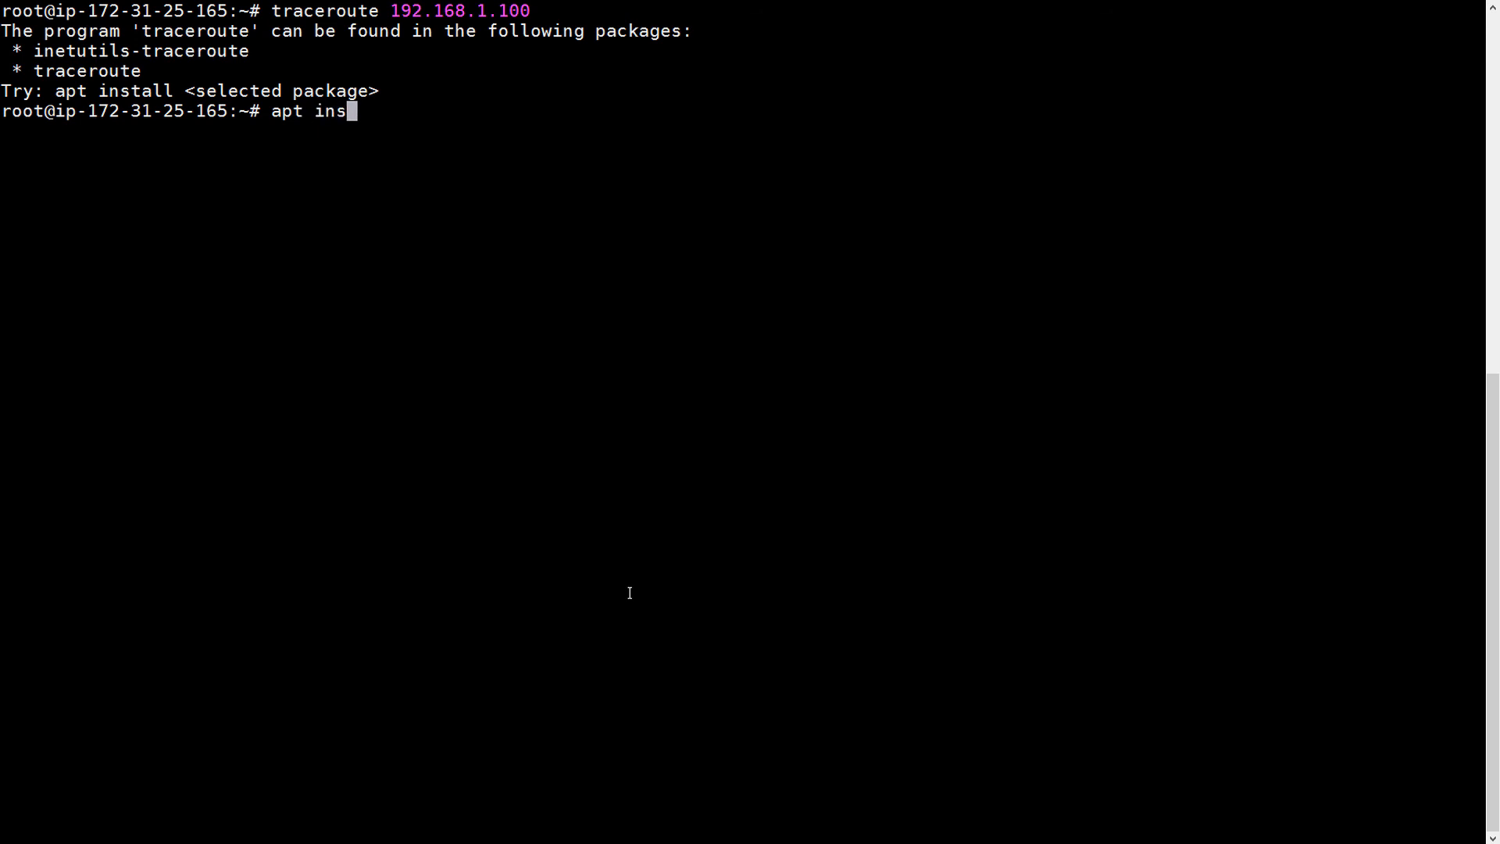
pyautogui.write('tall traceroute 1')
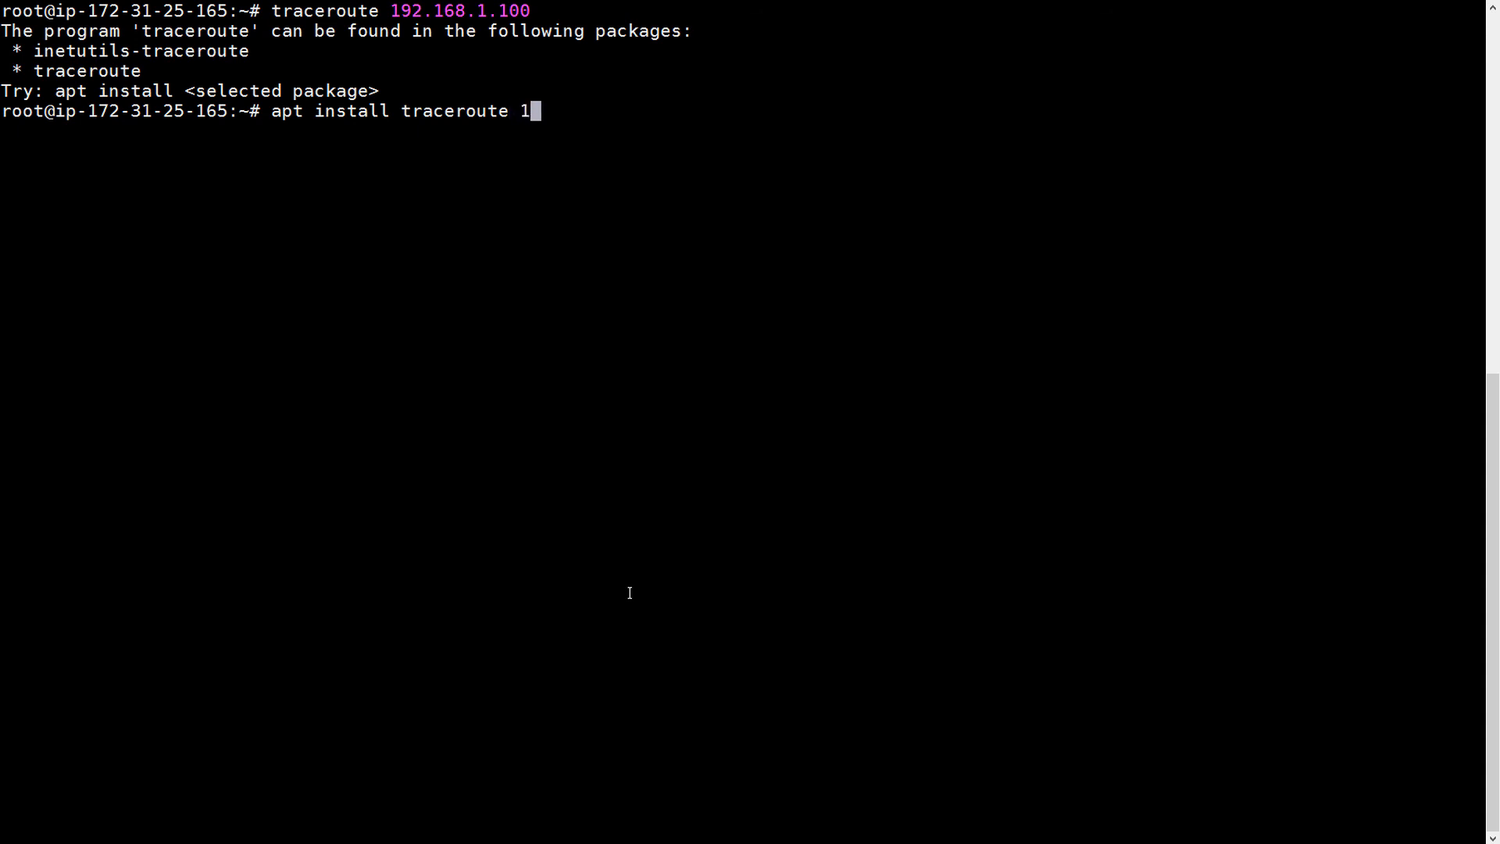
pyautogui.write('92.168.1.100')
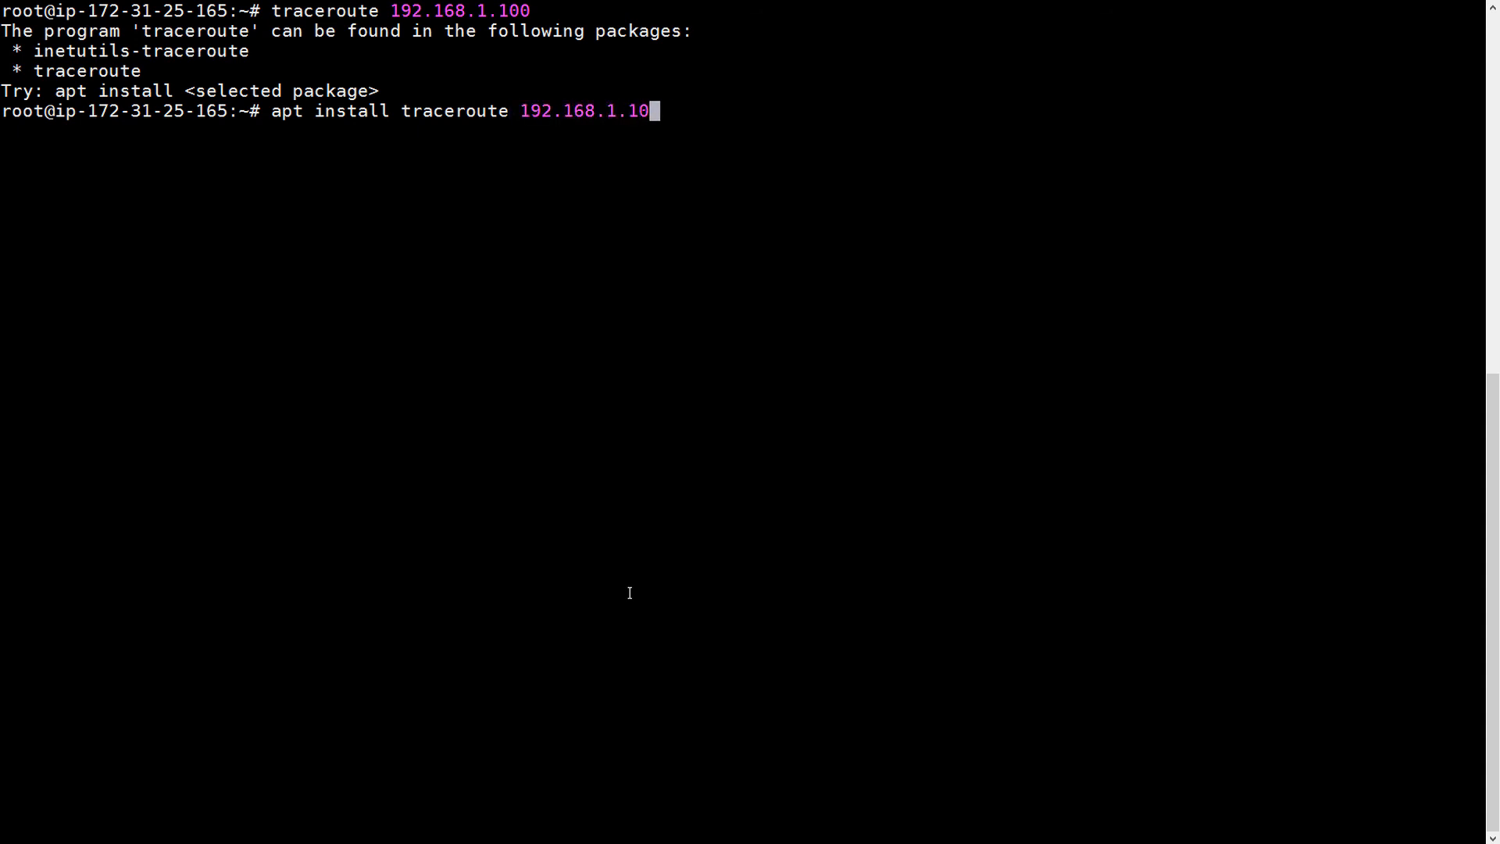
pyautogui.press('BackSpace')
pyautogui.press('BackSpace')
pyautogui.press('BackSpace')
pyautogui.press('BackSpace')
pyautogui.press('BackSpace')
pyautogui.press('BackSpace')
pyautogui.press('BackSpace')
pyautogui.press('BackSpace')
pyautogui.press('BackSpace')
pyautogui.press('BackSpace')
pyautogui.press('BackSpace')
pyautogui.press('BackSpace')
pyautogui.press('BackSpace')
pyautogui.press('BackSpace')
pyautogui.press('BackSpace')
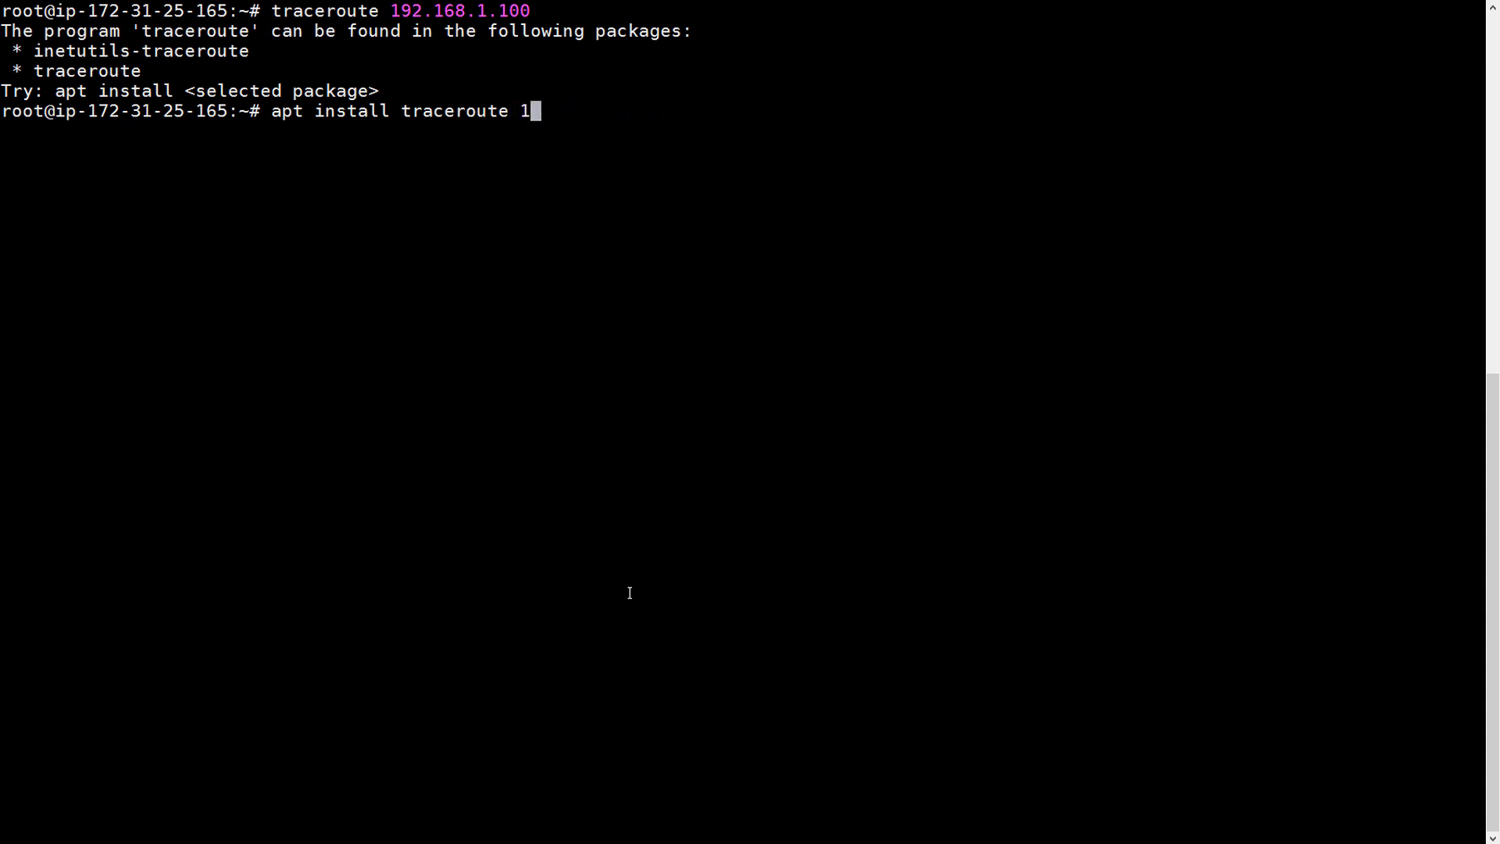
pyautogui.write('e')
pyautogui.press('Return')
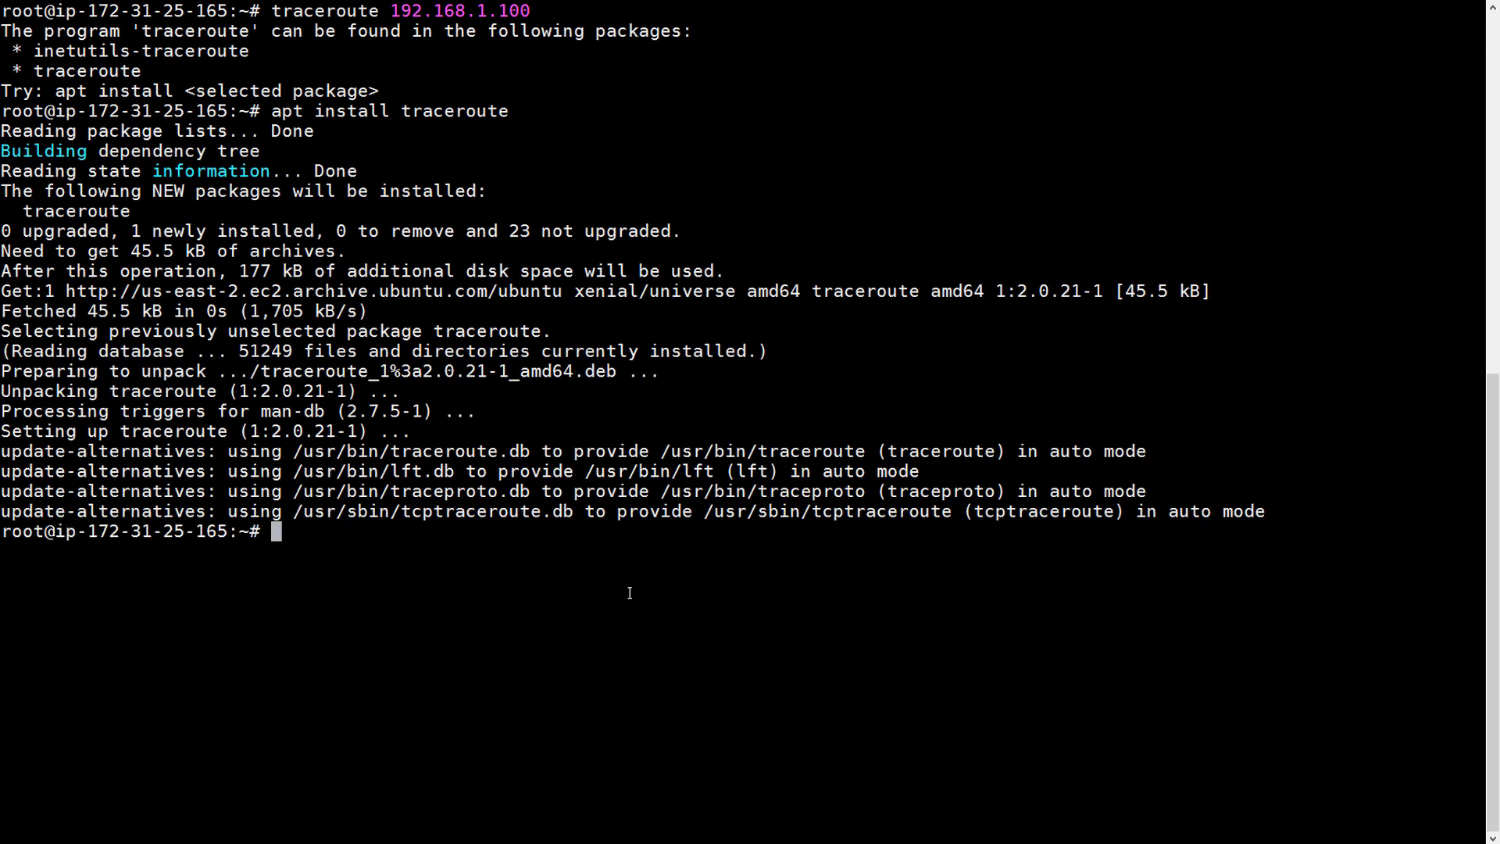
pyautogui.write('clear')
pyautogui.press('Return')
pyautogui.press('Up')
pyautogui.press('Up')
pyautogui.press('Up')
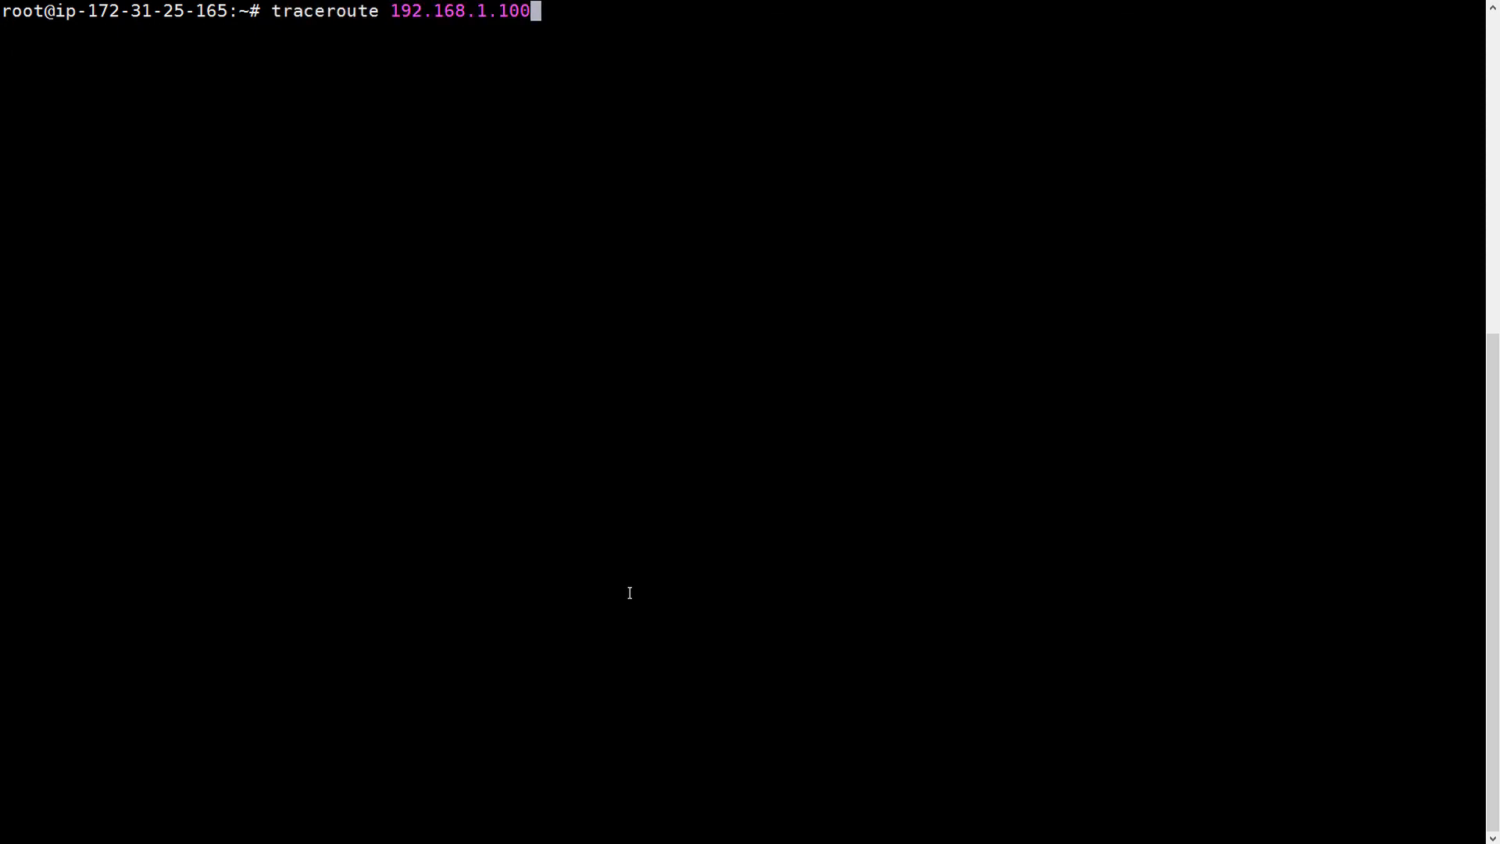
# - Rerun traceroute 192.168.1.100, reaching it in two hops at about 136 ms
pyautogui.press('Return')
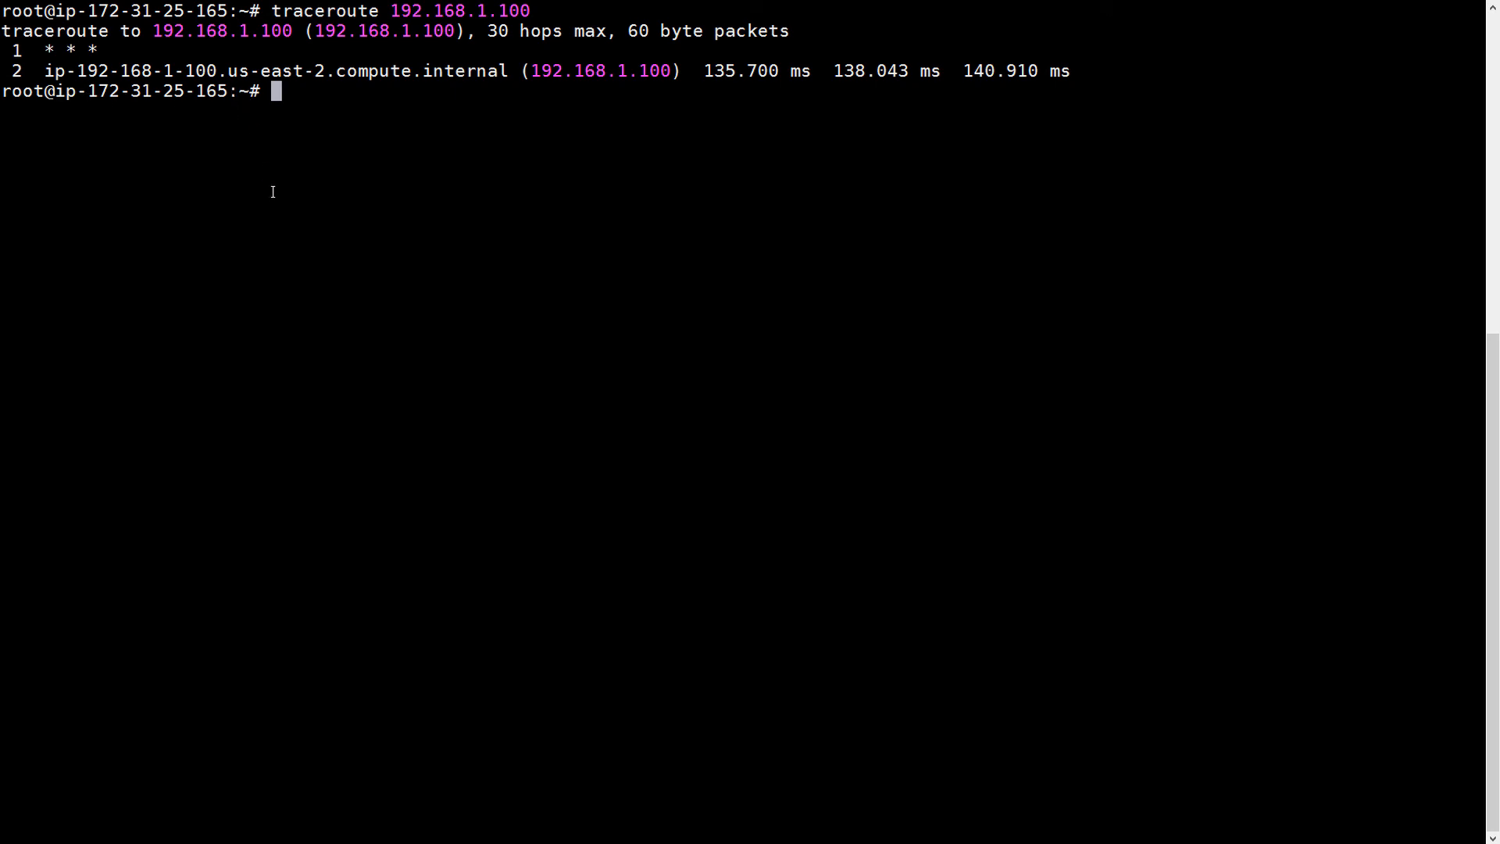
pyautogui.keyDown('ctrl'); pyautogui.rightClick(552, 373); pyautogui.keyUp('ctrl')
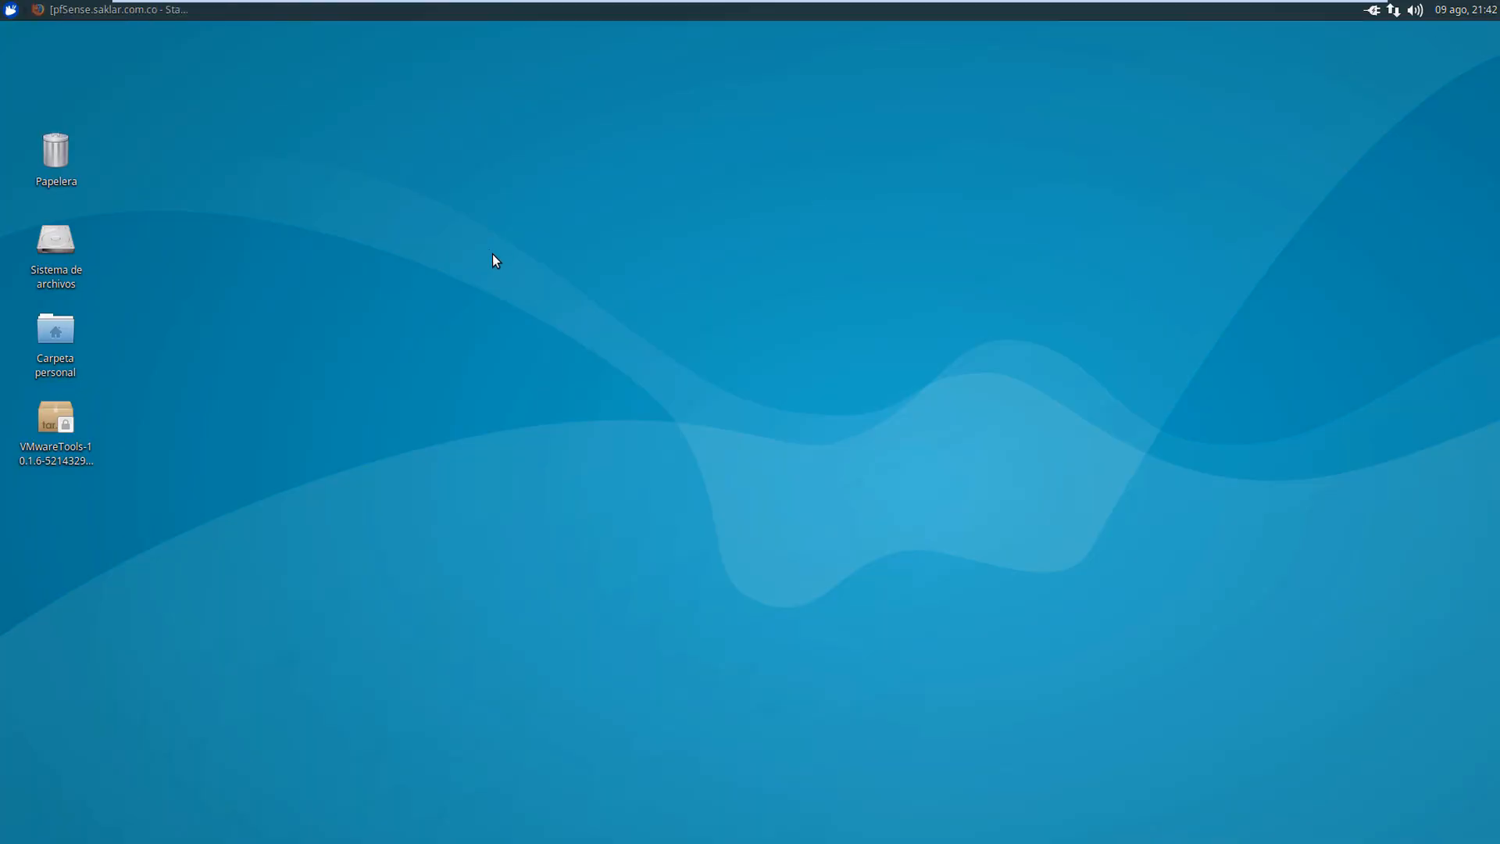
# - In a maximized local terminal, ping 172.31.25.165 and stop it after the replies
pyautogui.click(4, 11)
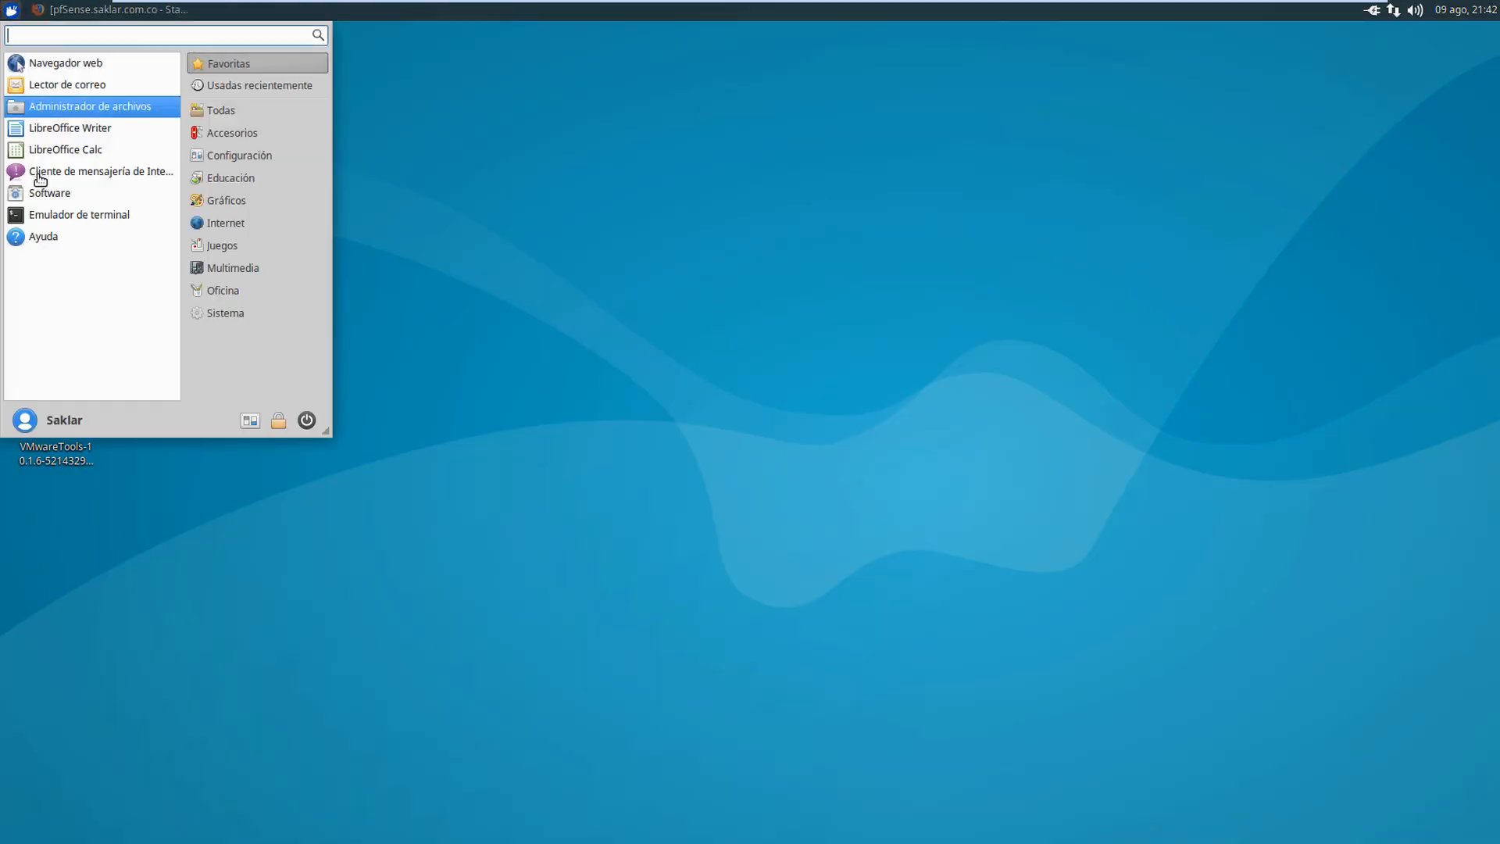
pyautogui.click(94, 214)
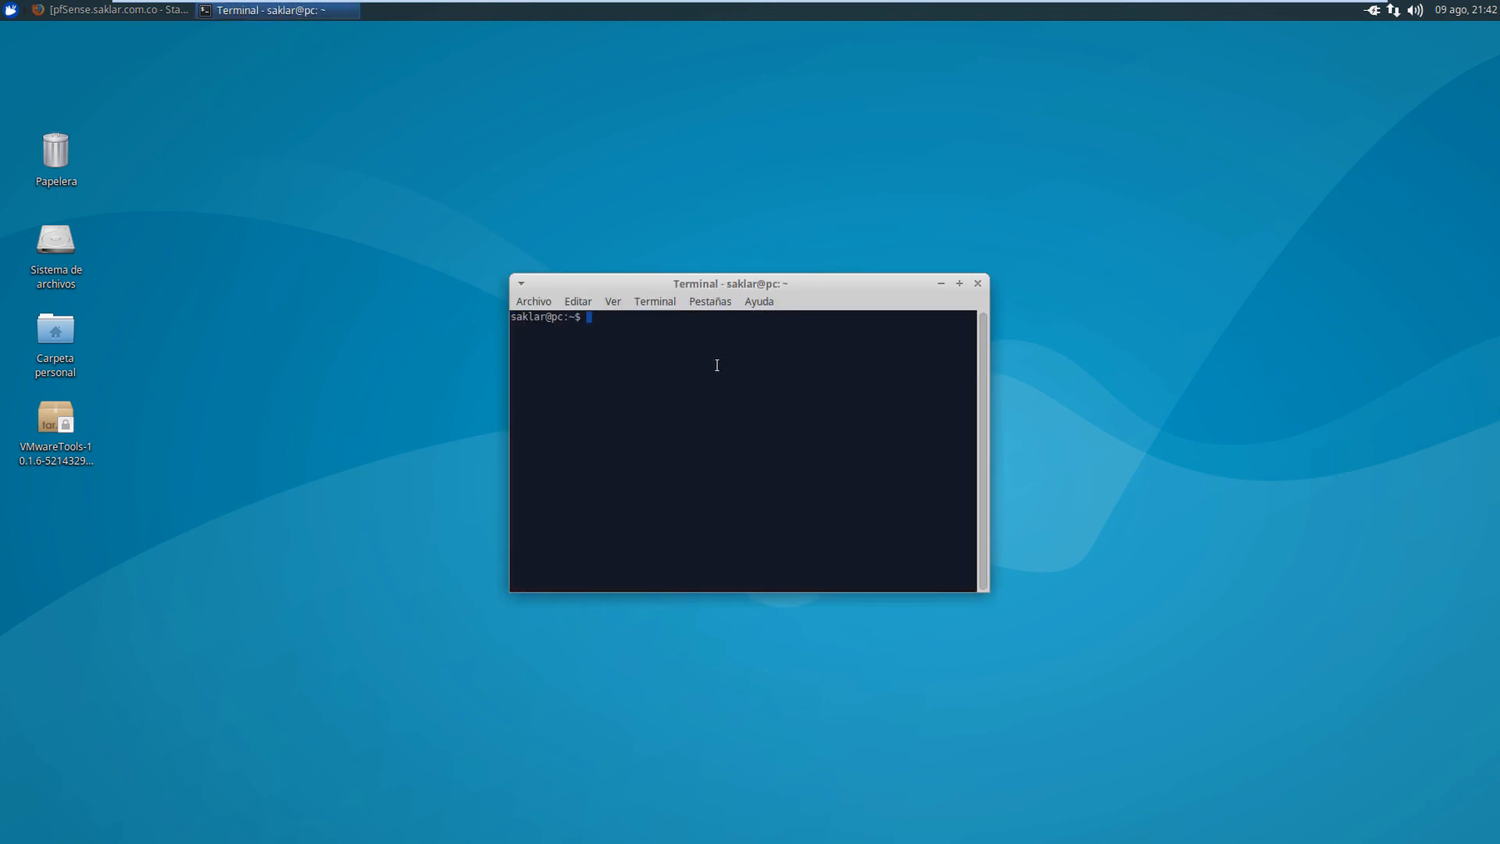
pyautogui.doubleClick(800, 284)
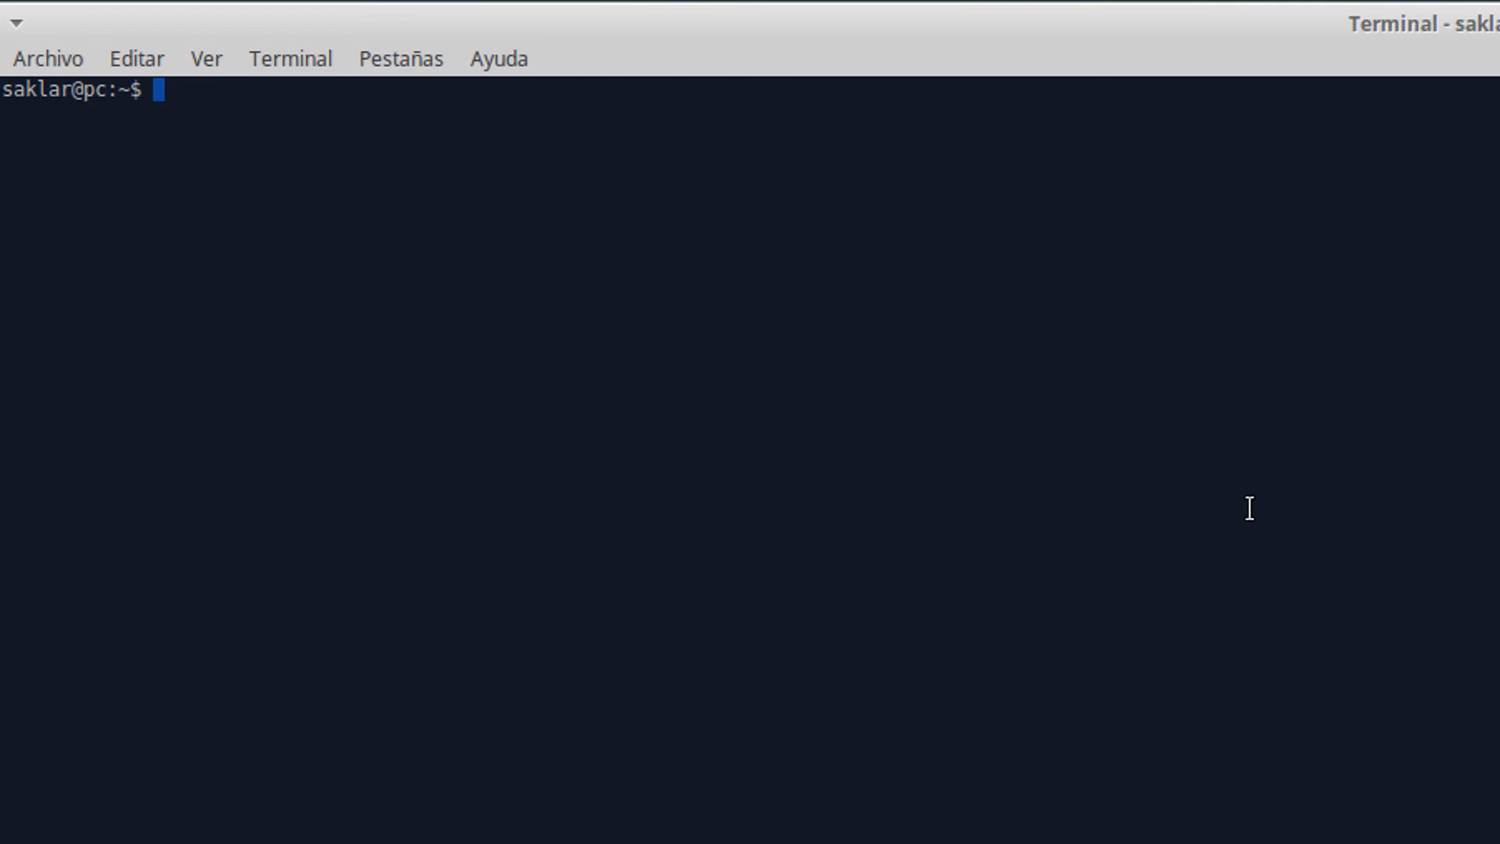
pyautogui.write('ping 172.31.')
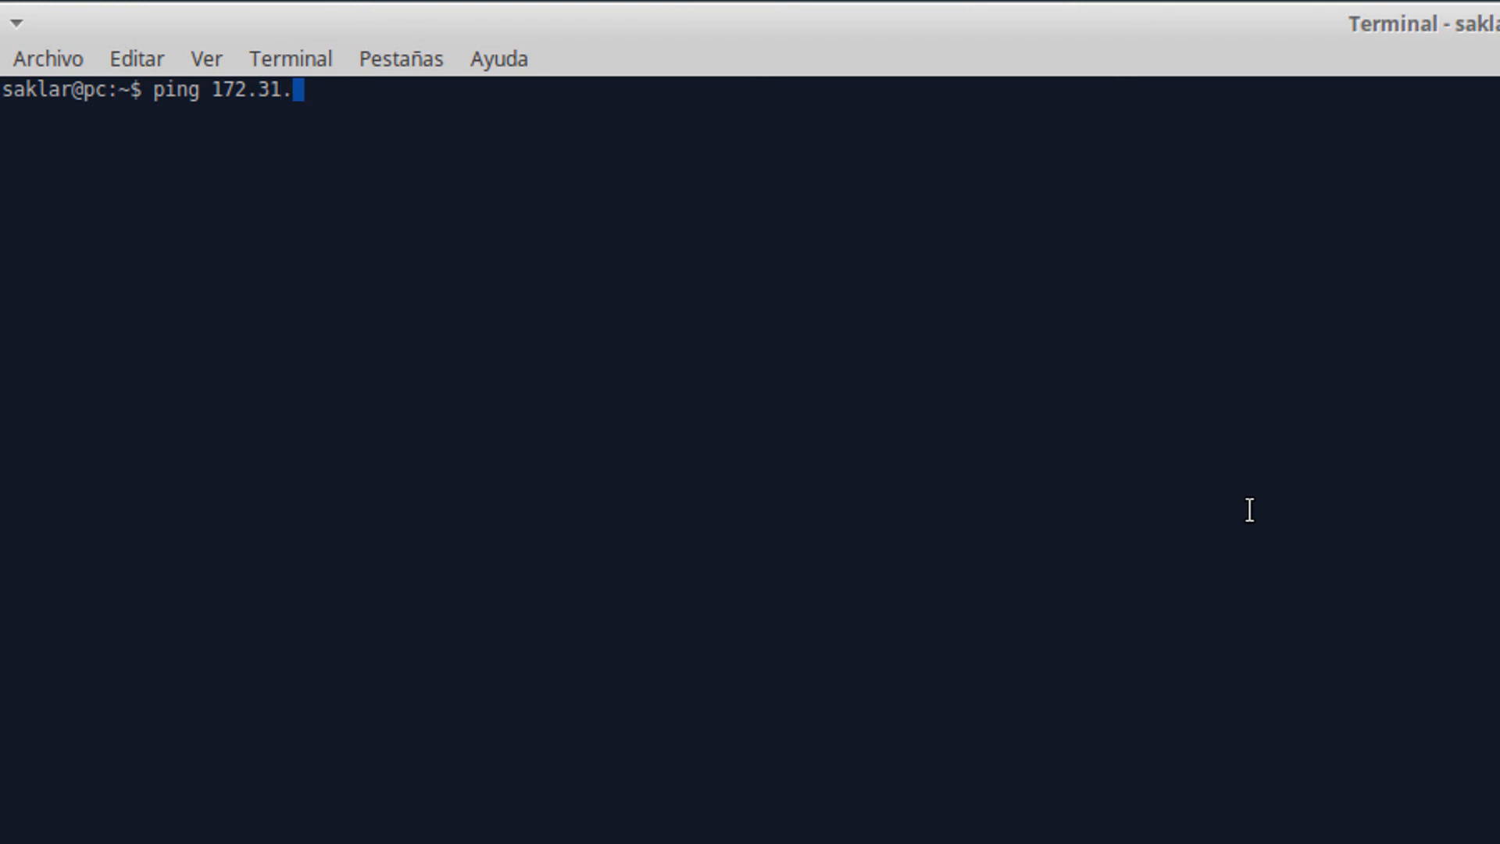
pyautogui.write('25.165')
pyautogui.press('Return')
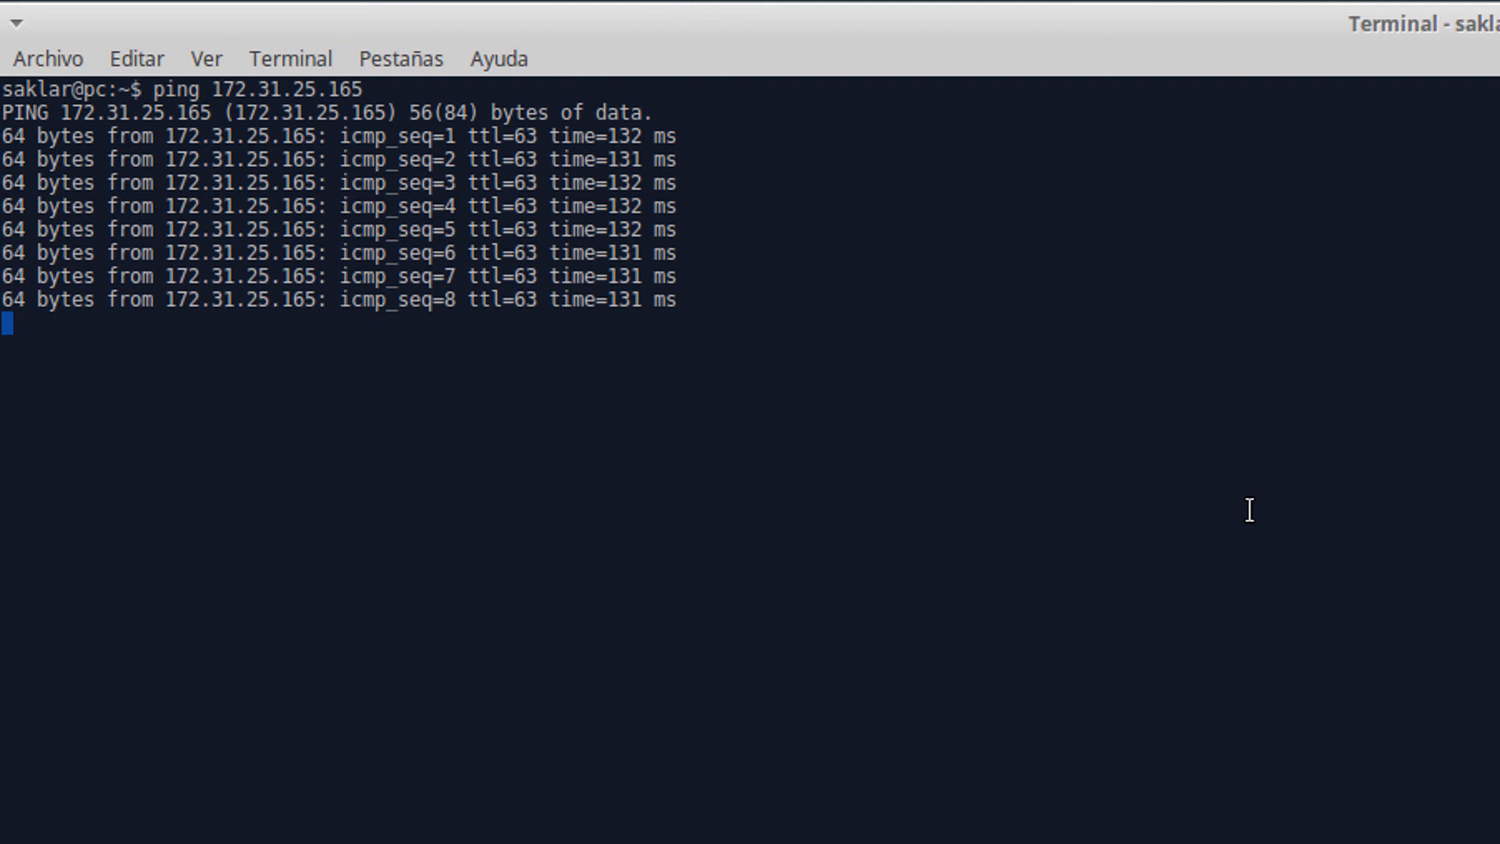
pyautogui.hotkey('ctrl', 'c')
# - Trace the route to 172.31.25.165, pointing out both hops via pfSense gateway 192.168.1.1
pyautogui.write('clear')
pyautogui.press('Return')
pyautogui.write('trace')
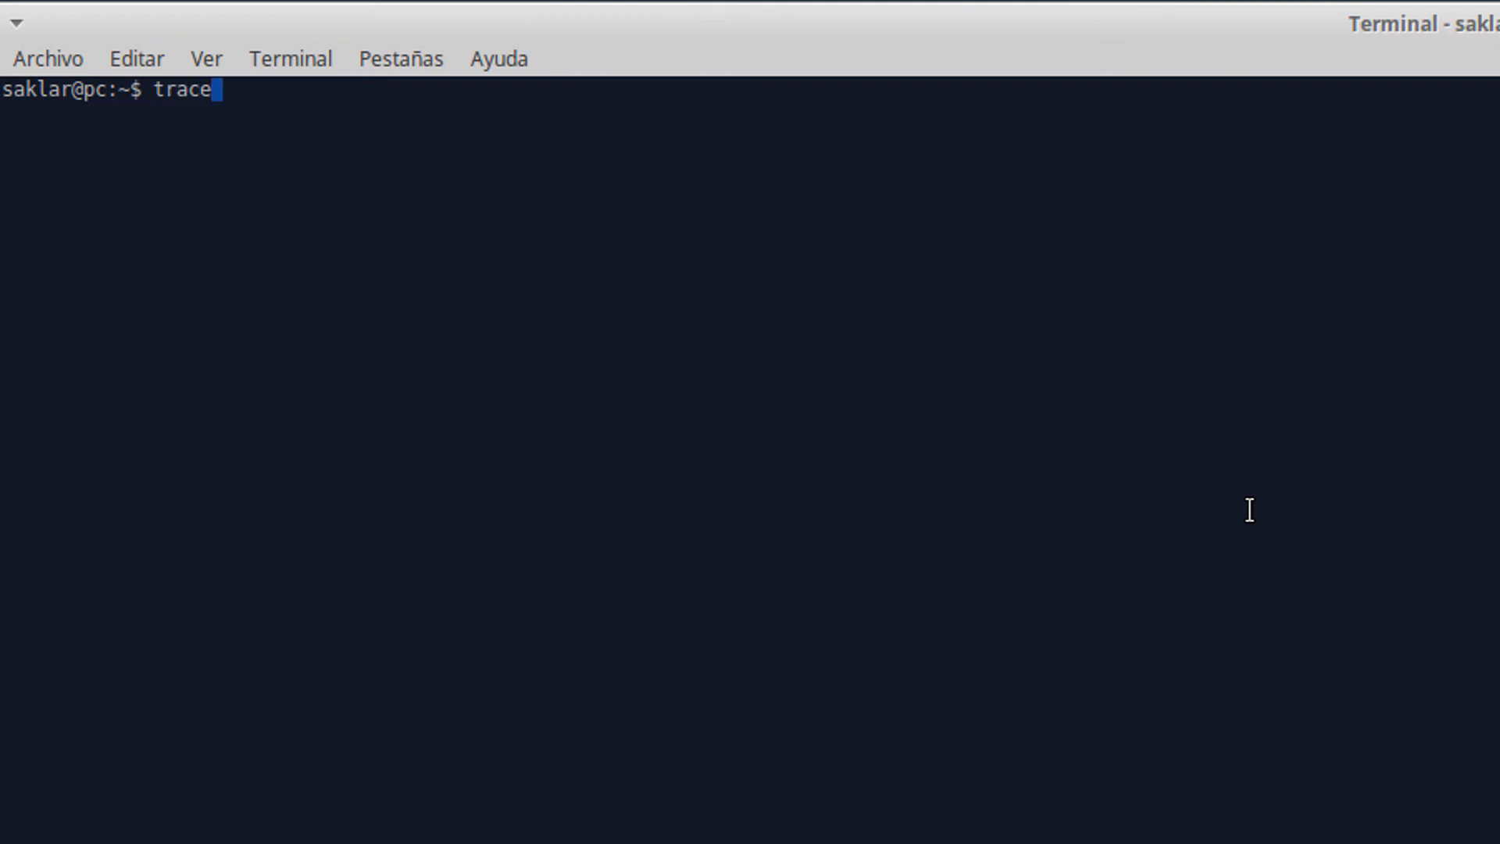
pyautogui.write('route 172')
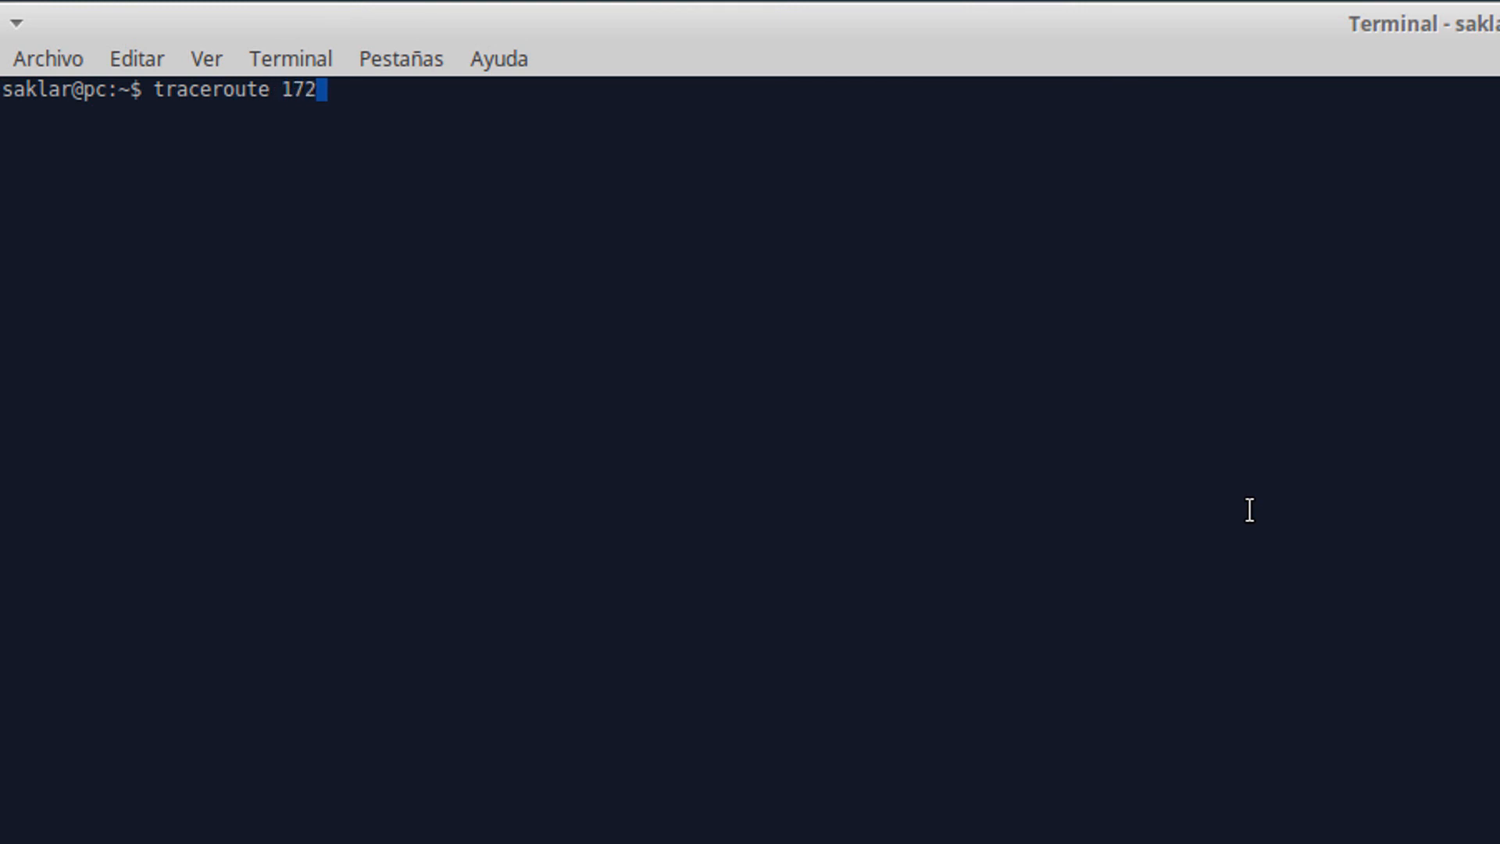
pyautogui.write('.31.25.165')
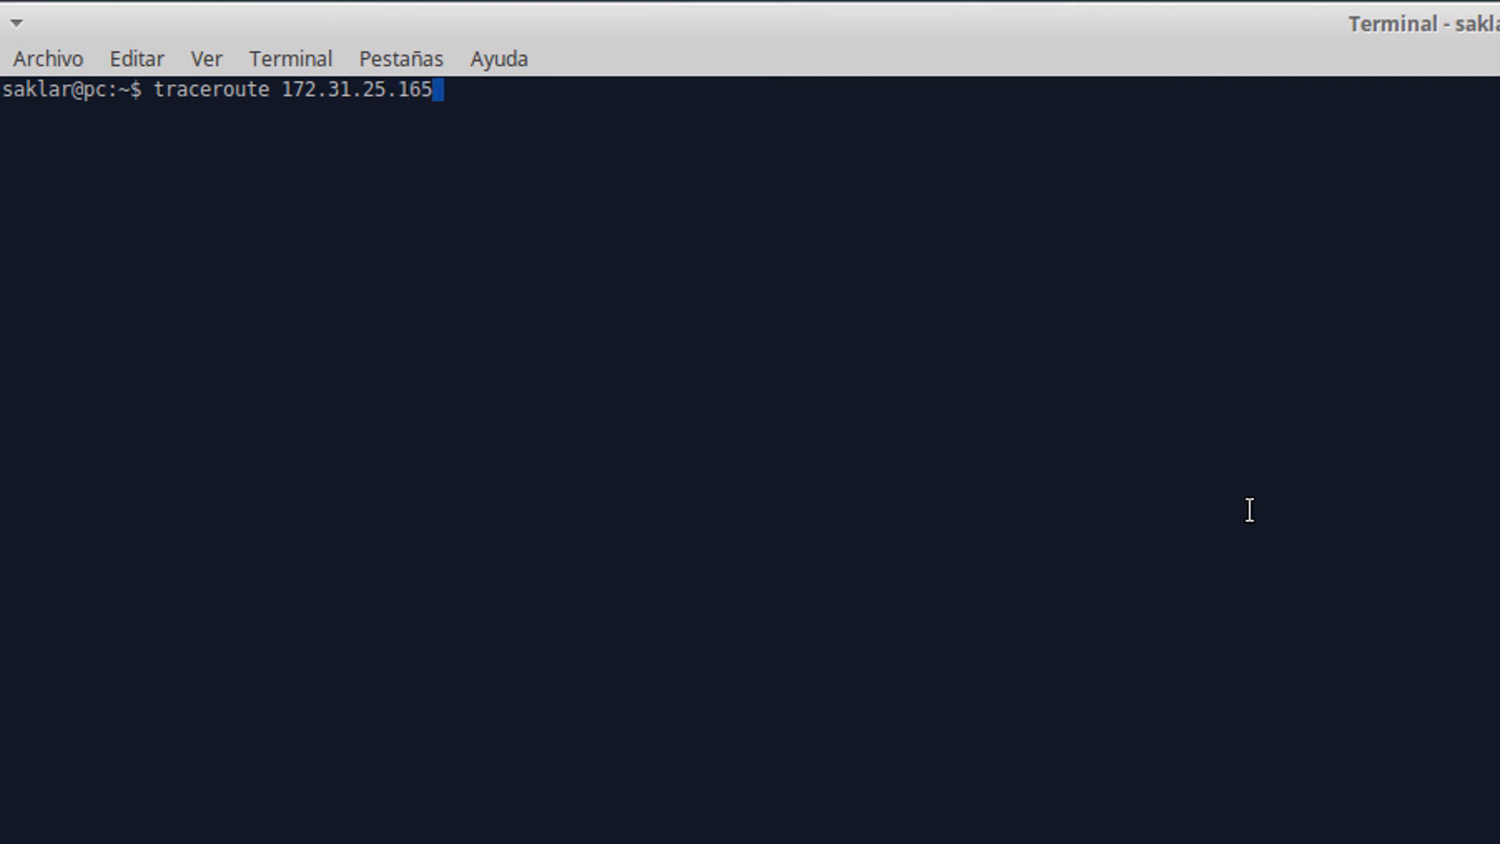
pyautogui.press('Return')
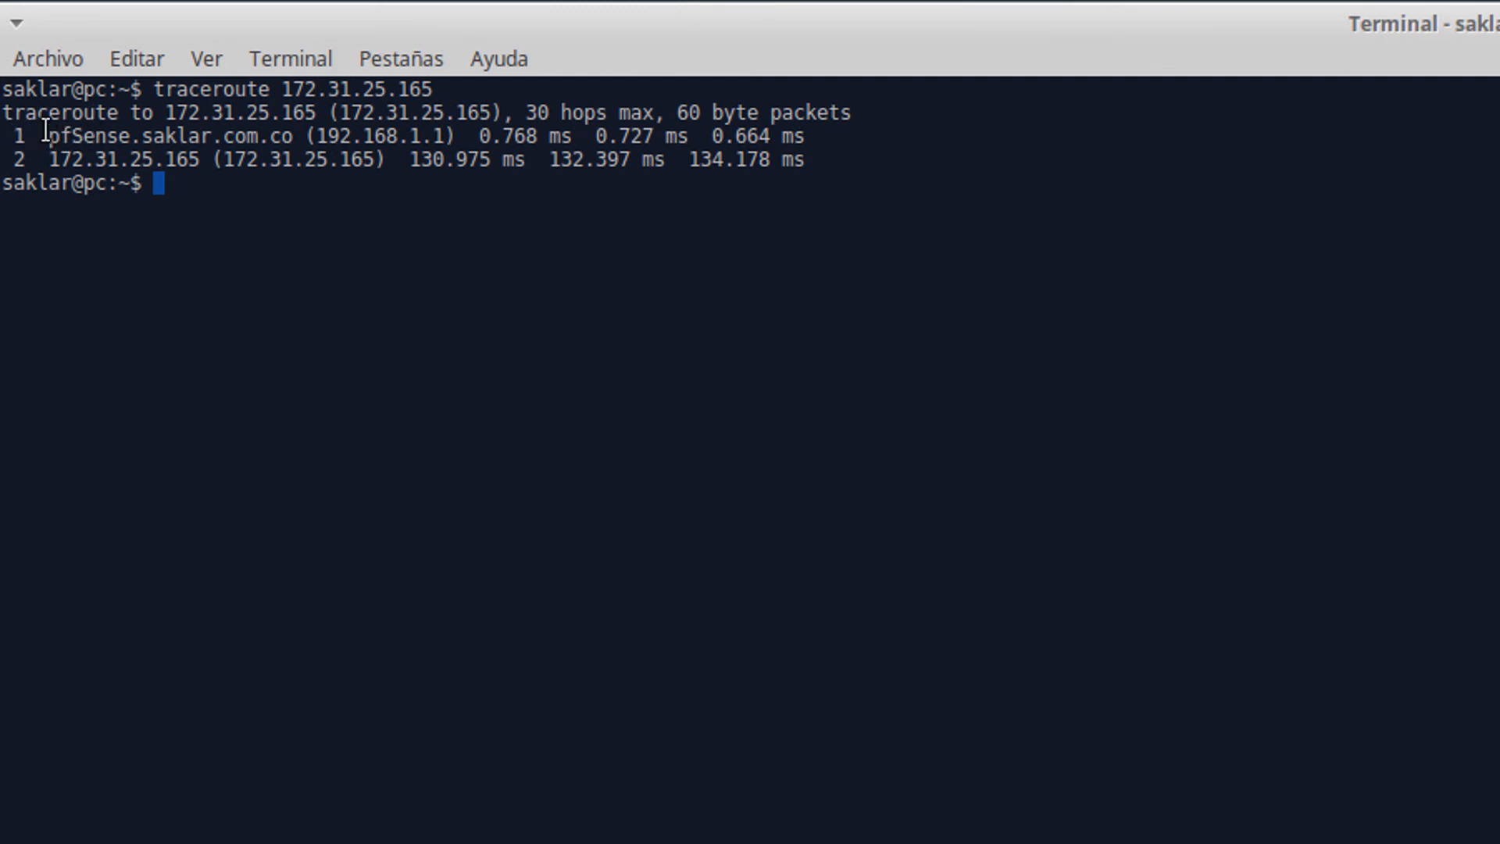
pyautogui.moveTo(48, 133); pyautogui.dragTo(459, 138)
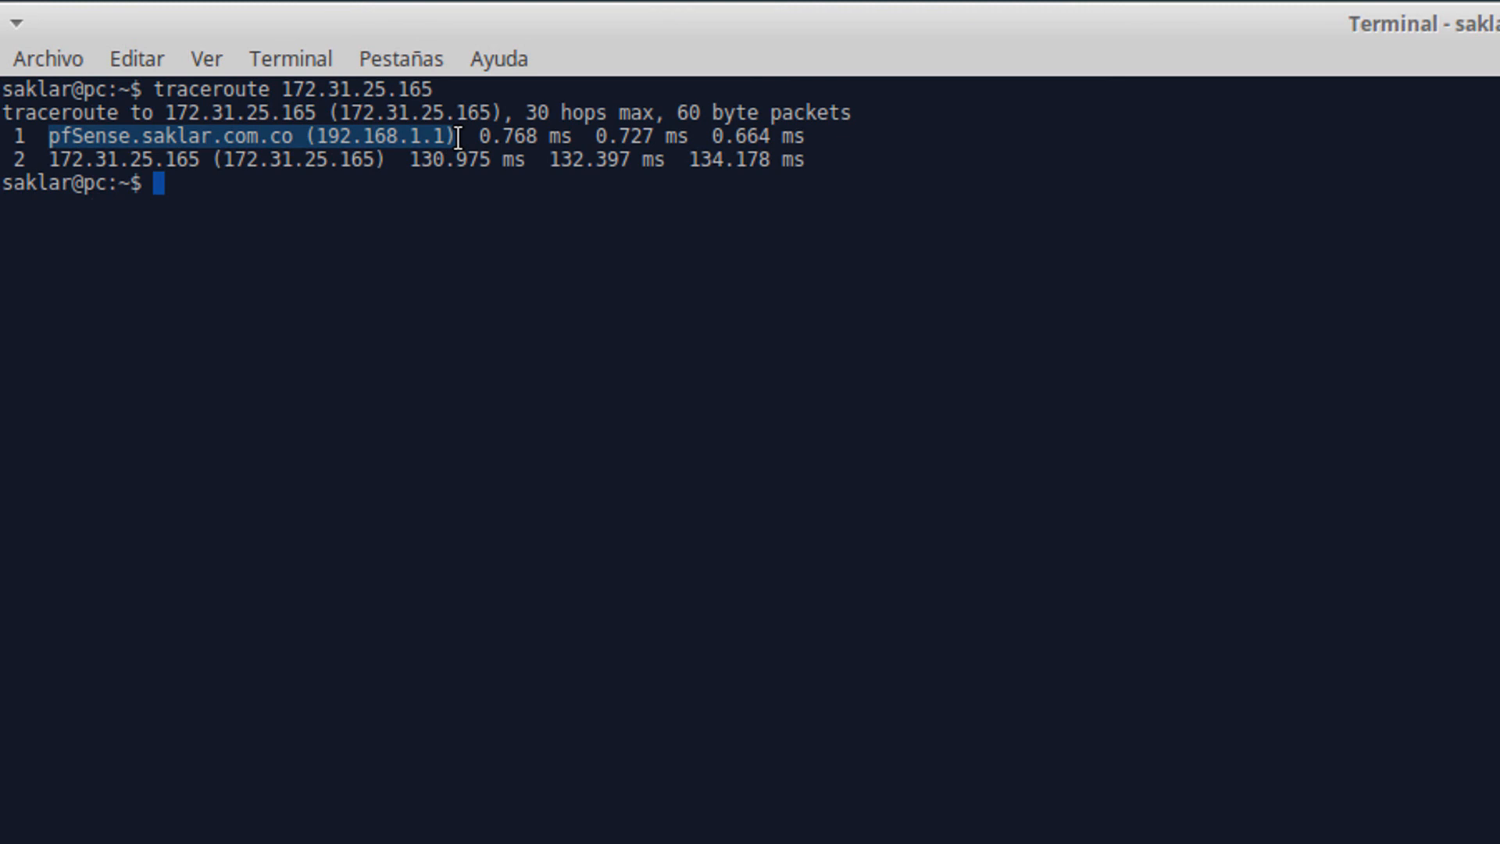
pyautogui.click(45, 165)
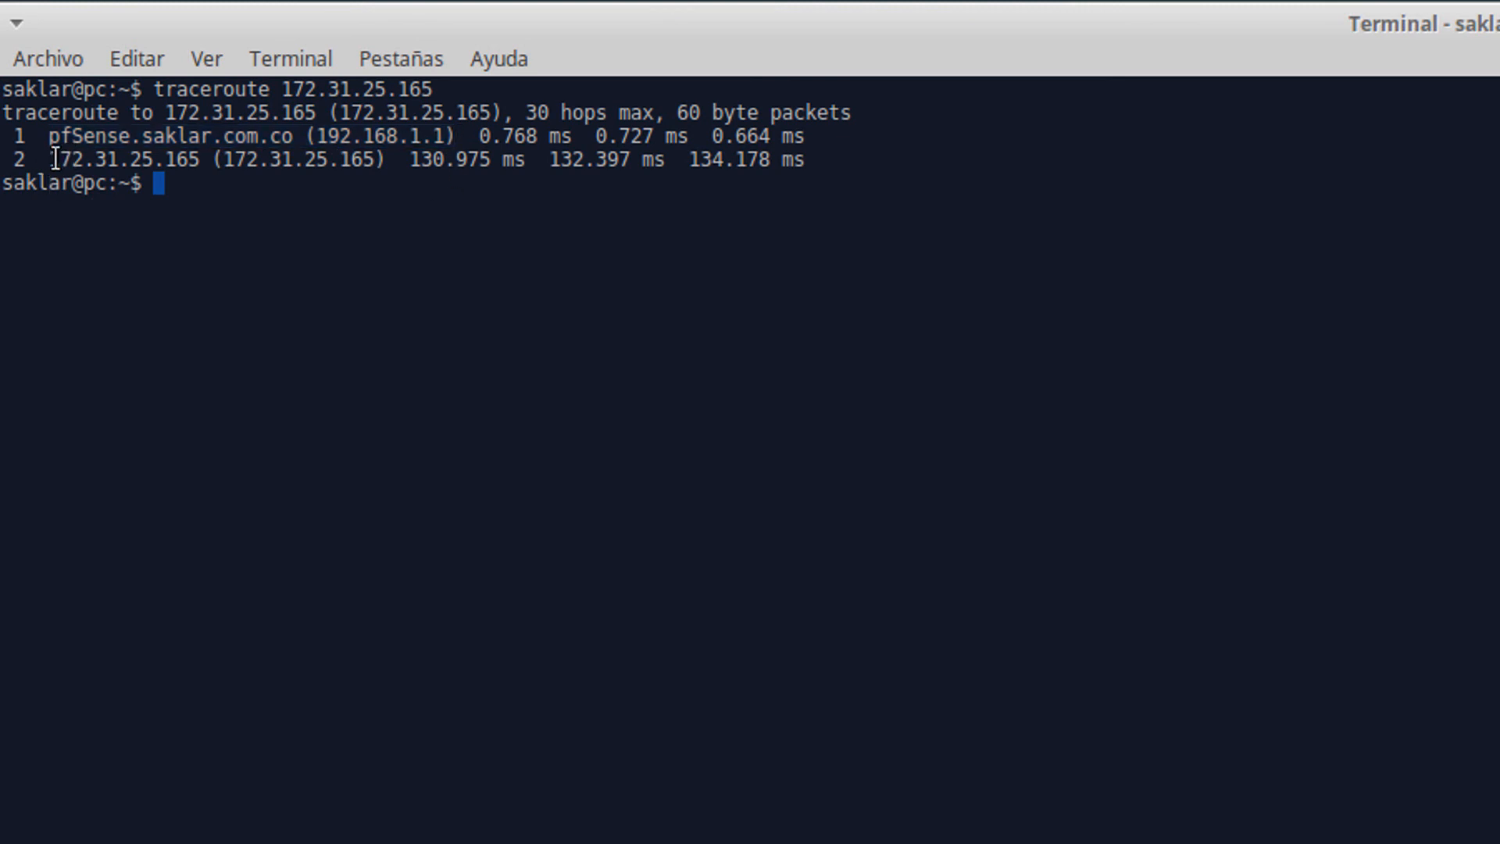
pyautogui.moveTo(50, 159); pyautogui.dragTo(834, 160)
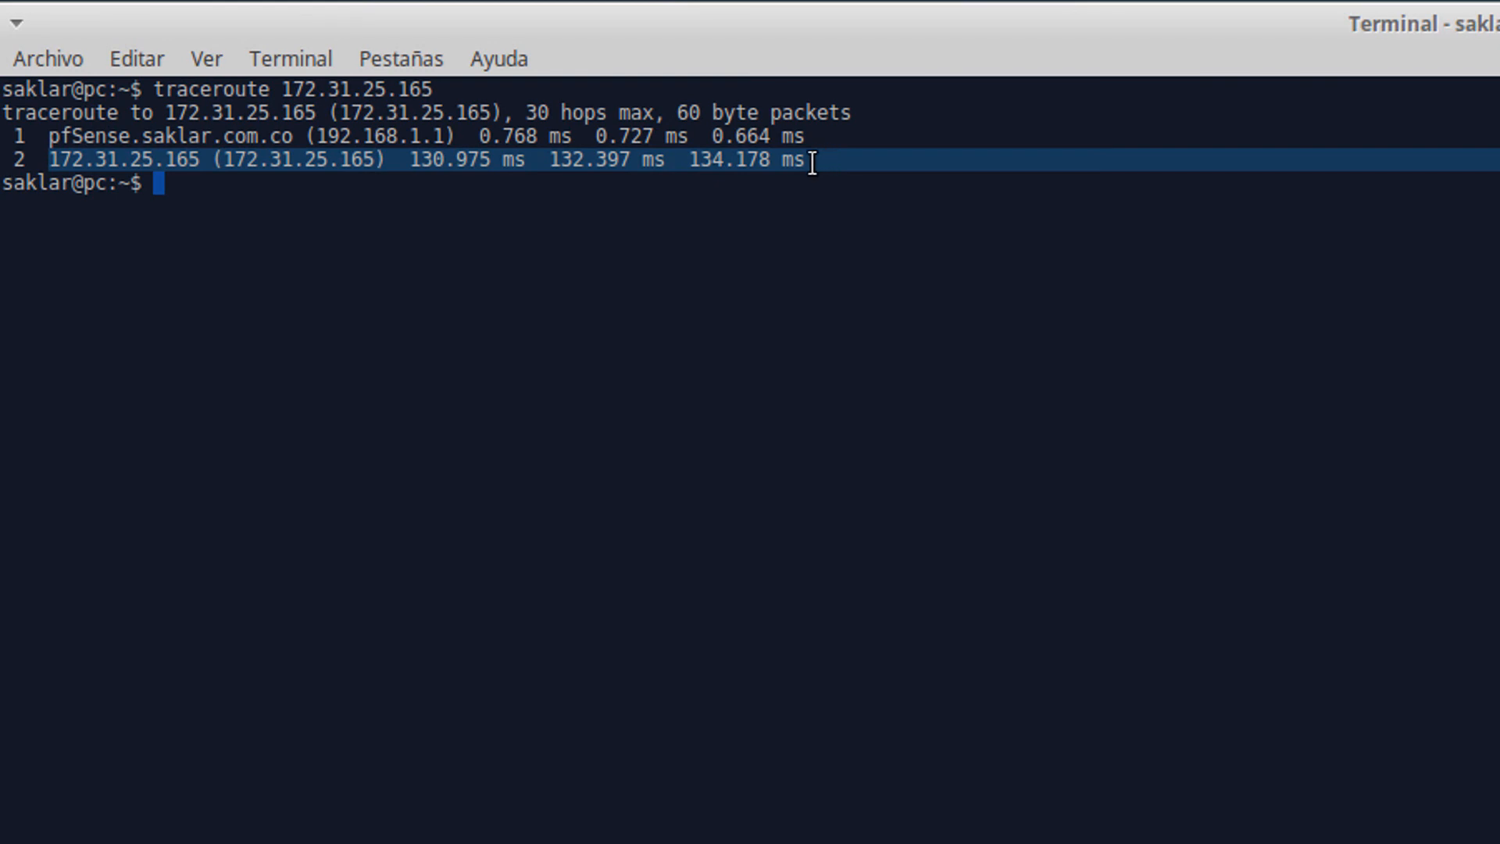
pyautogui.click(712, 380)
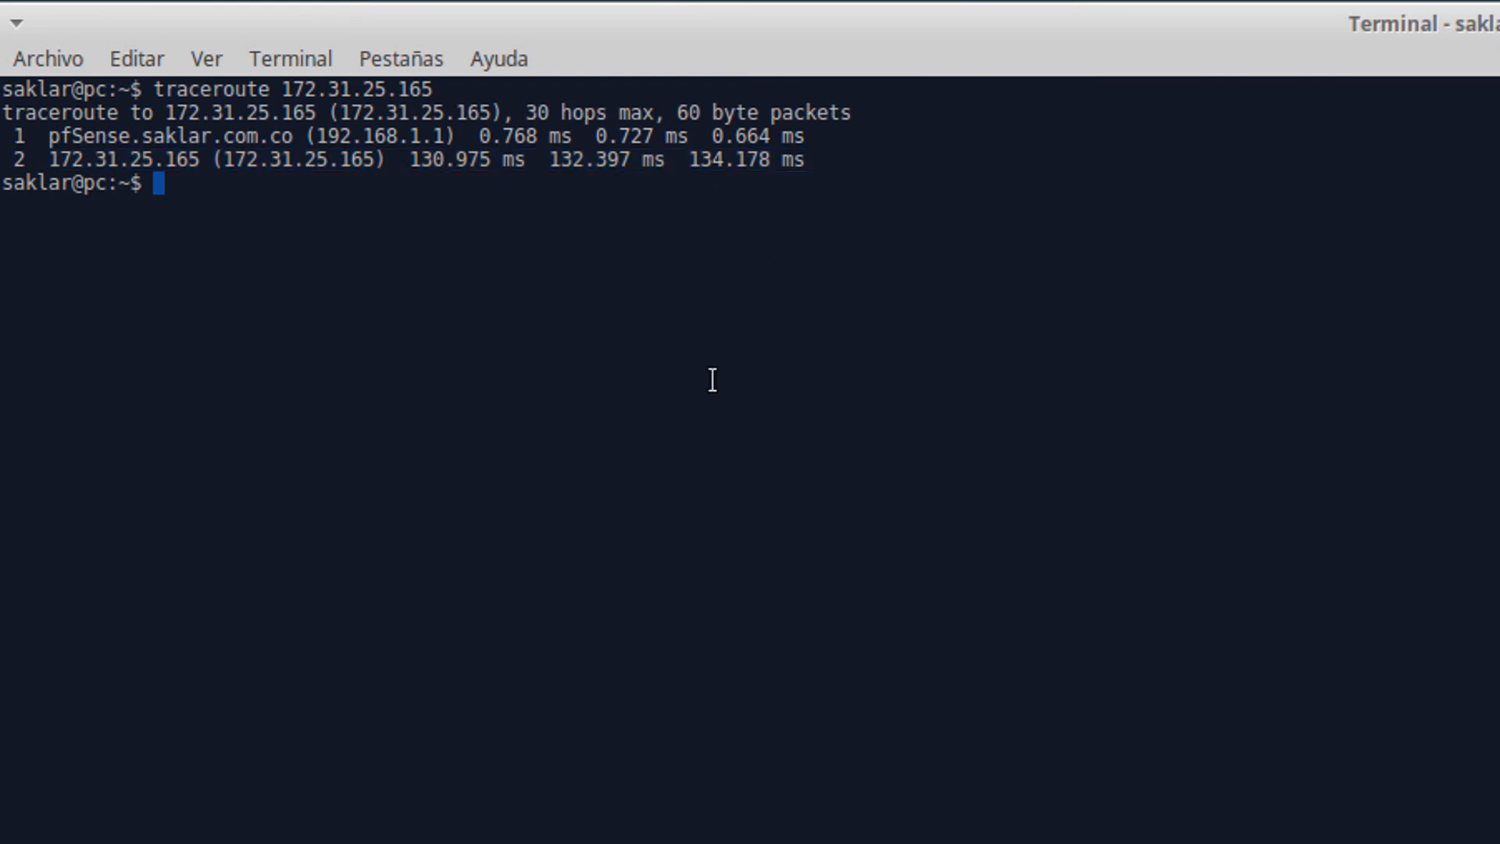